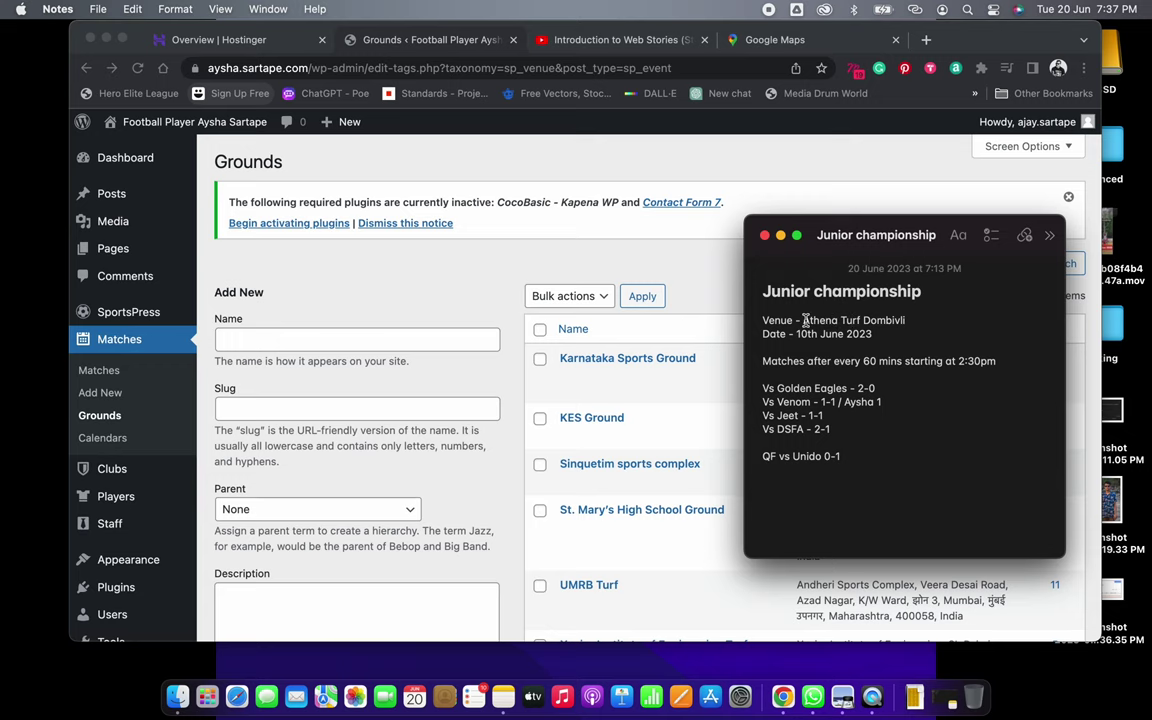
Copy the venue name Athena Turf Dombivli from the Junior championship note into the new ground's name
drag(804, 320, 896, 327)
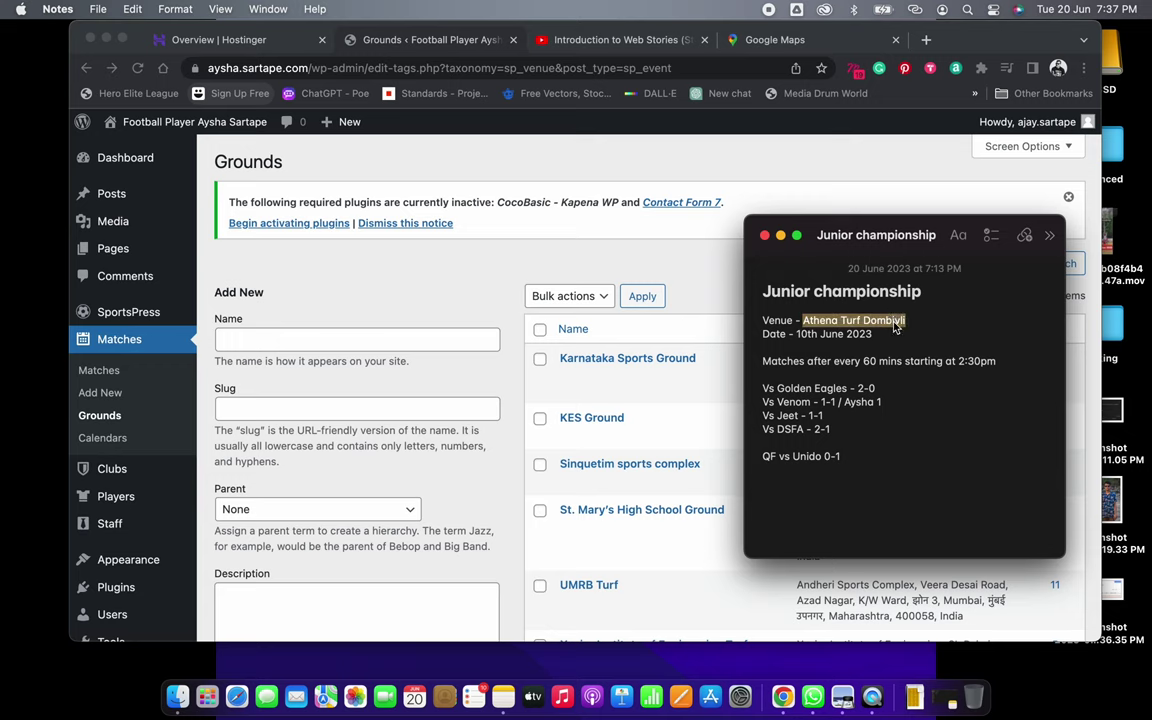
right_click(896, 327)
click(915, 249)
click(373, 341)
key(super+v)
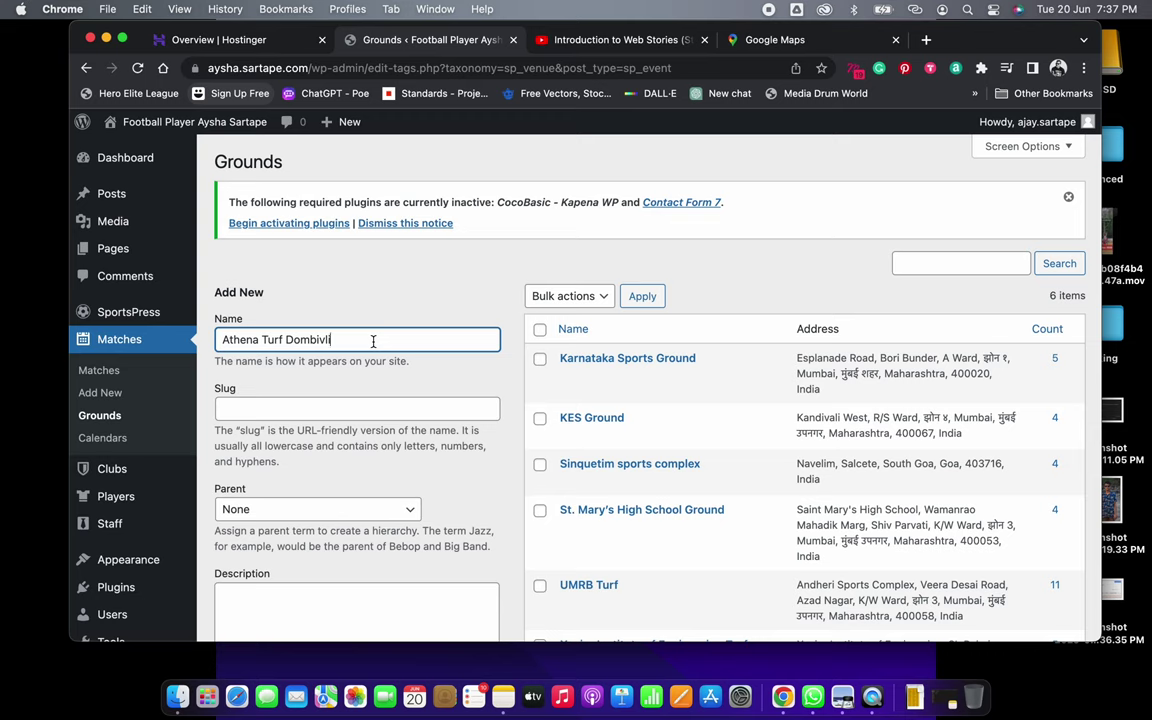
click(352, 407)
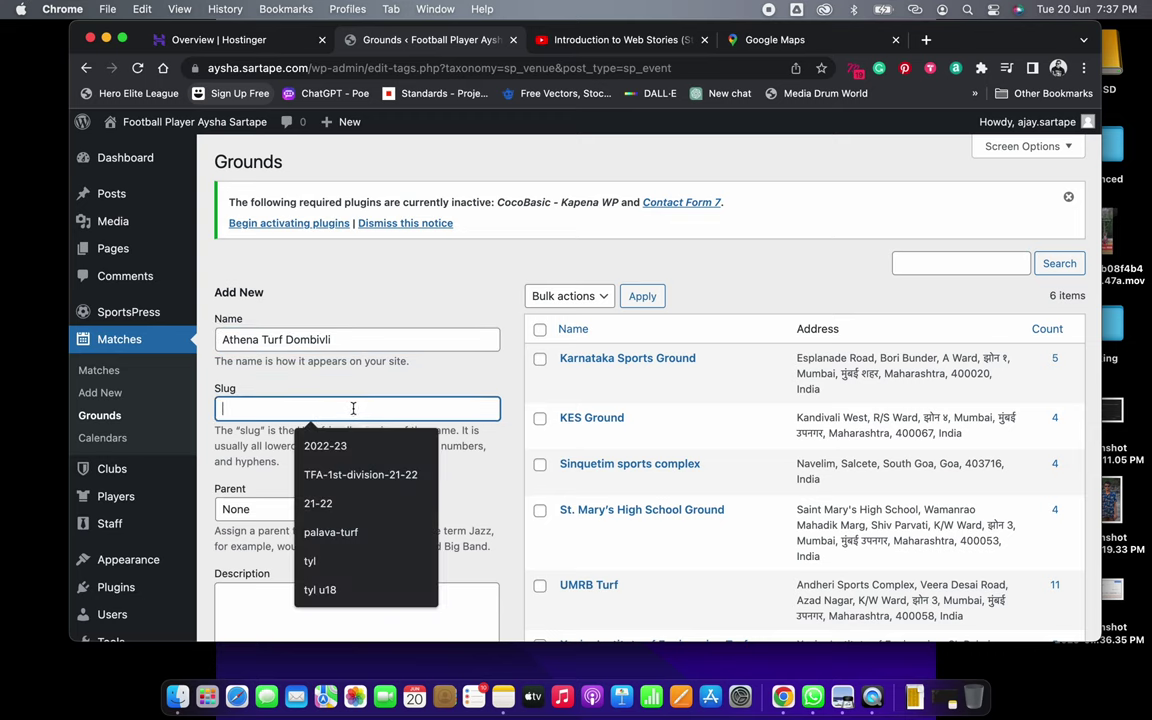
click(515, 410)
Search the new ground's location map for "athena turf, dombivli"
scroll(513, 410, down, 5)
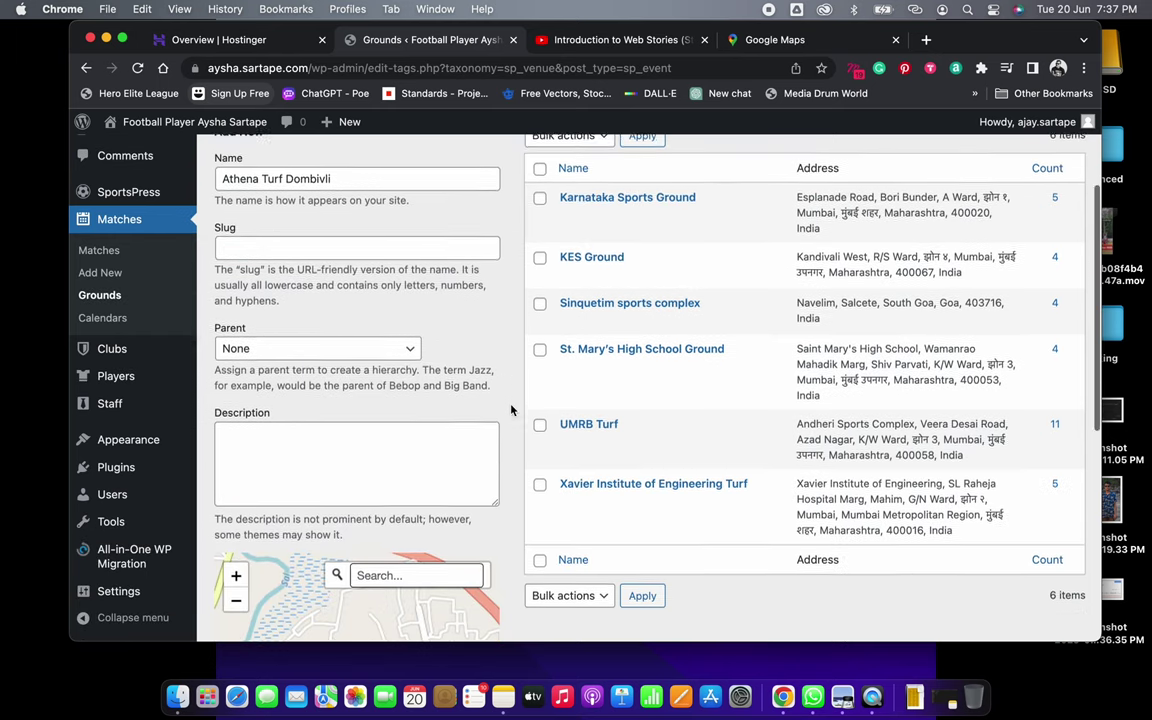
scroll(511, 410, down, 3)
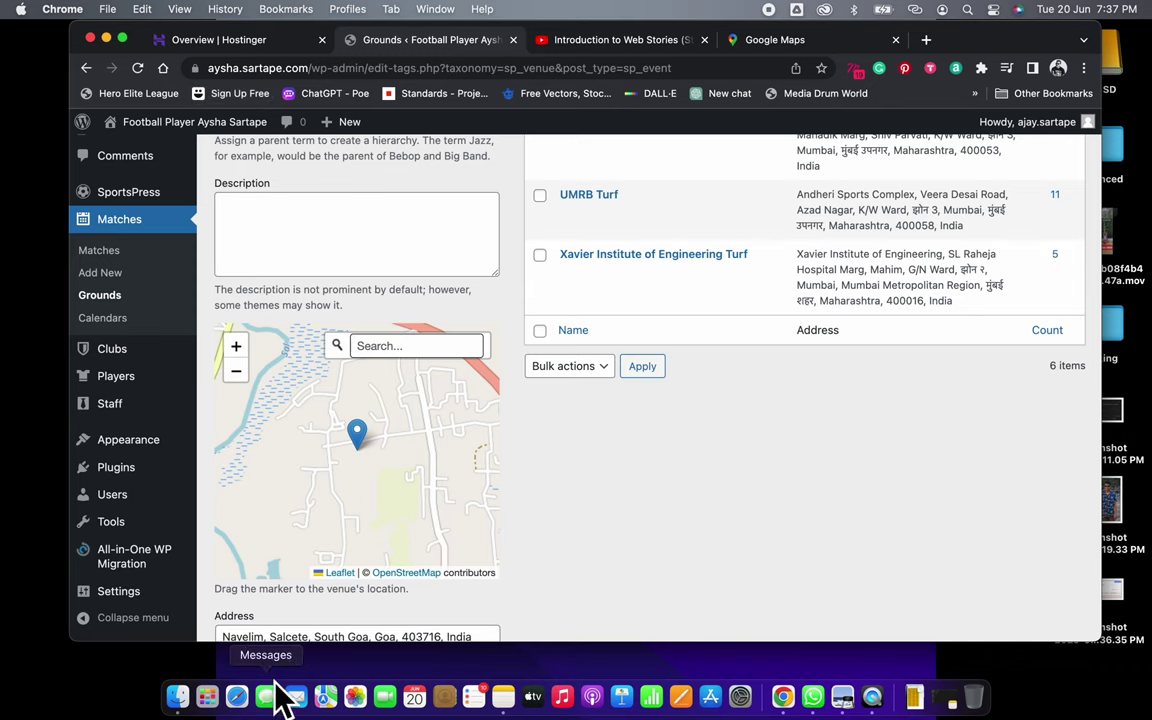
click(503, 697)
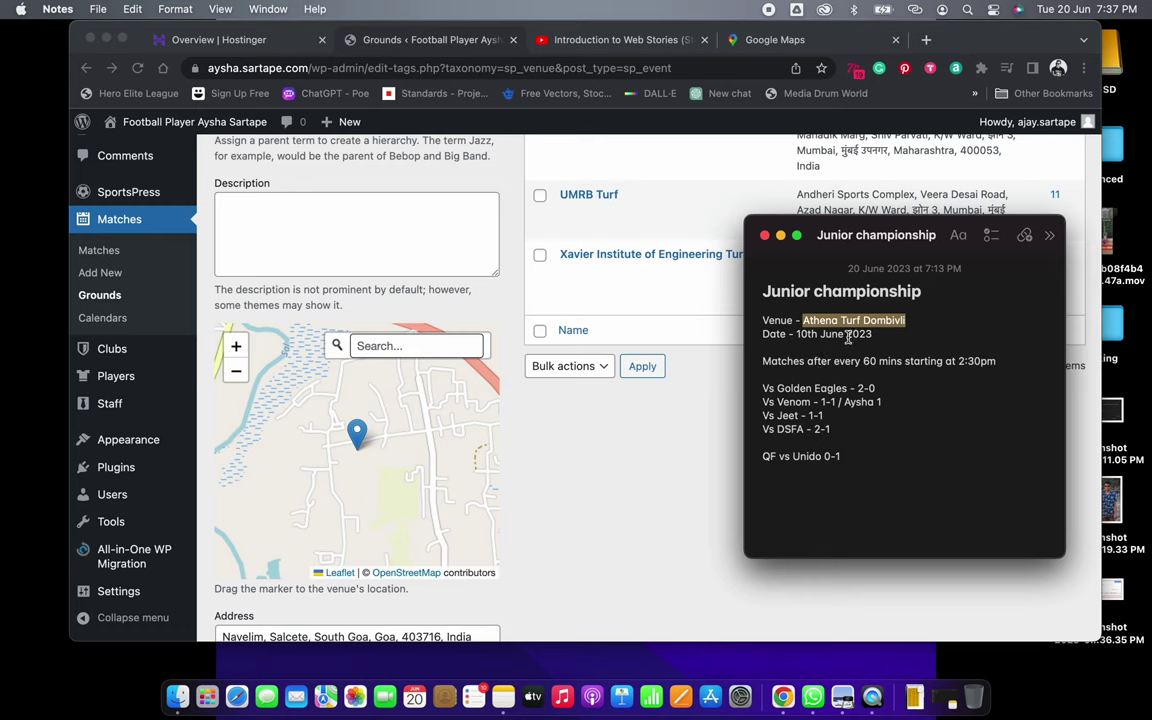
click(424, 343)
text(athena turf)
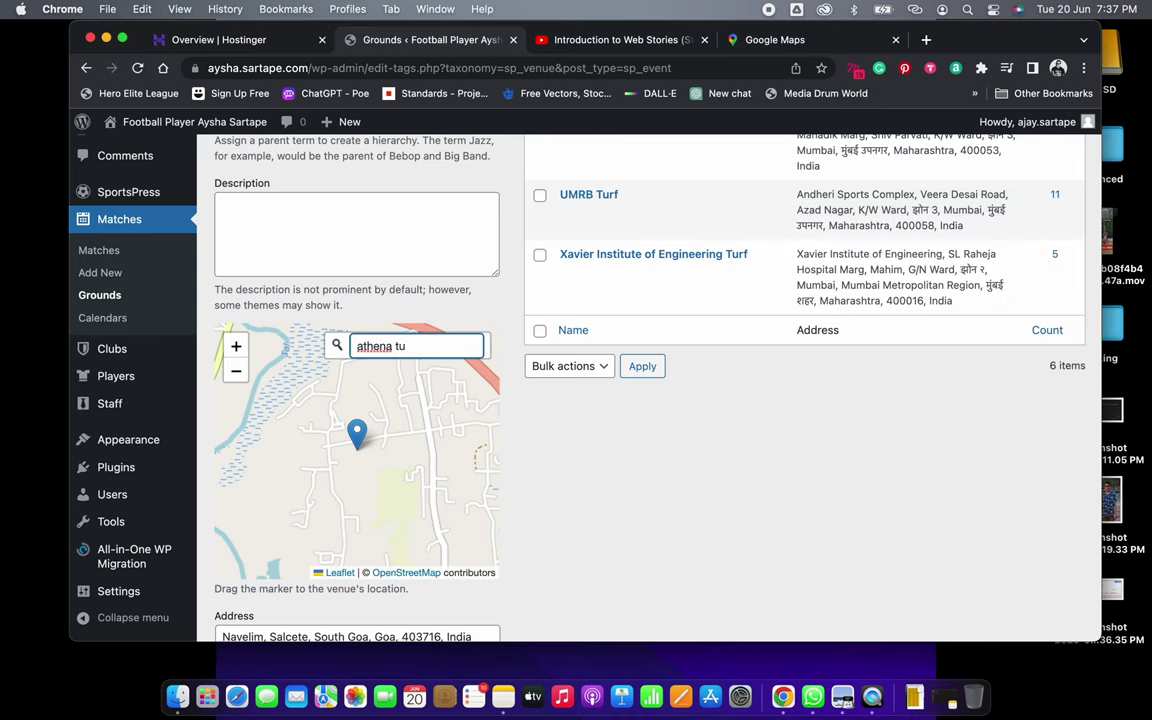
click(339, 346)
click(448, 347)
Move the location marker north from Navelim, Goa, up the coast to Lanja, Ratnagiri, in Maharashtra
click(240, 377)
click(237, 372)
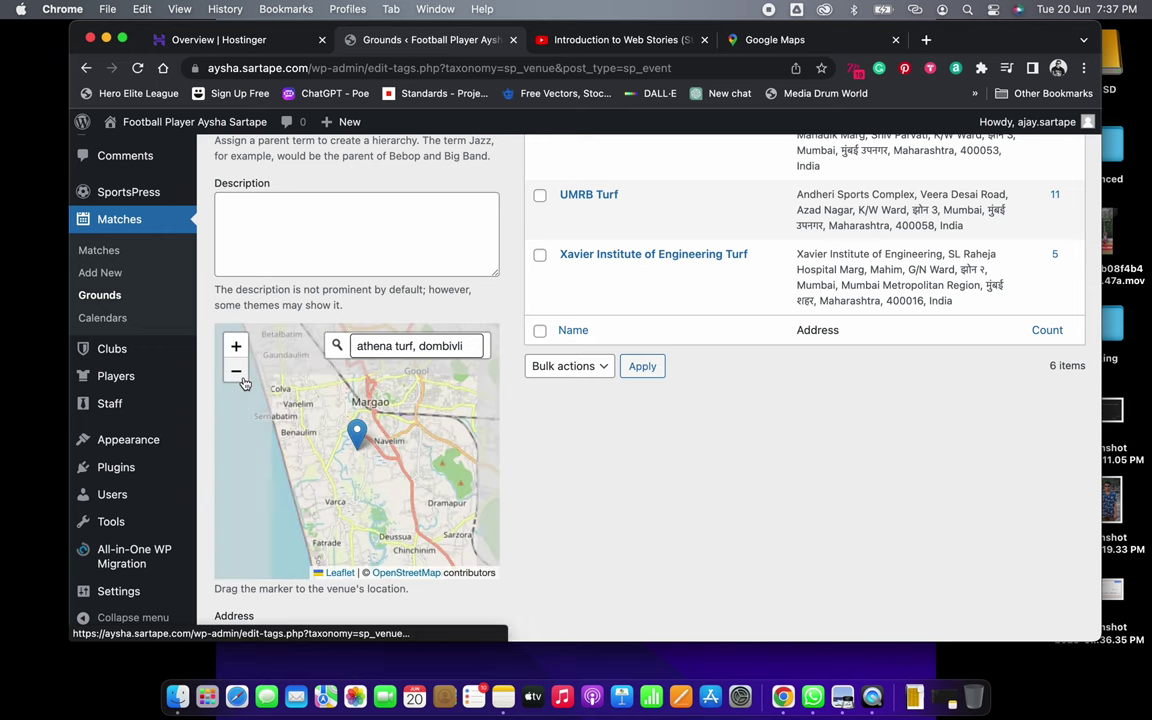
click(237, 372)
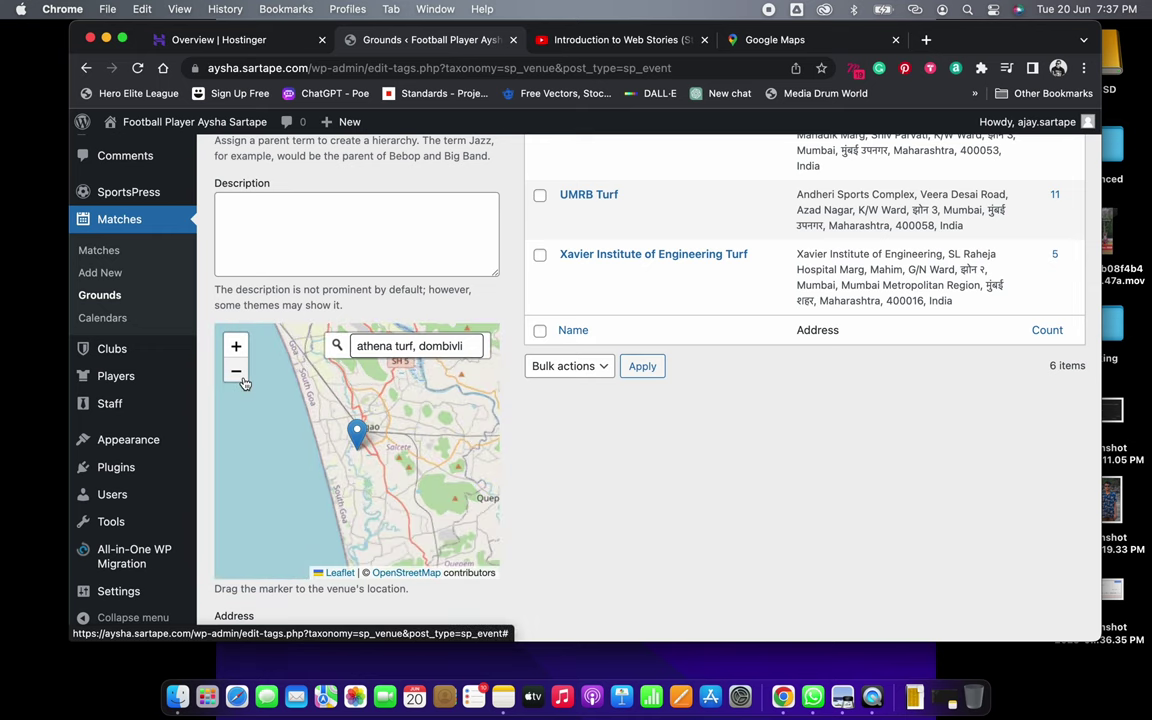
click(237, 372)
mouse_move(414, 442)
mouse_down()
mouse_move(392, 530)
mouse_move(309, 342)
mouse_move(361, 588)
mouse_up()
mouse_move(327, 548)
mouse_down()
mouse_move(287, 358)
mouse_move(406, 596)
mouse_up()
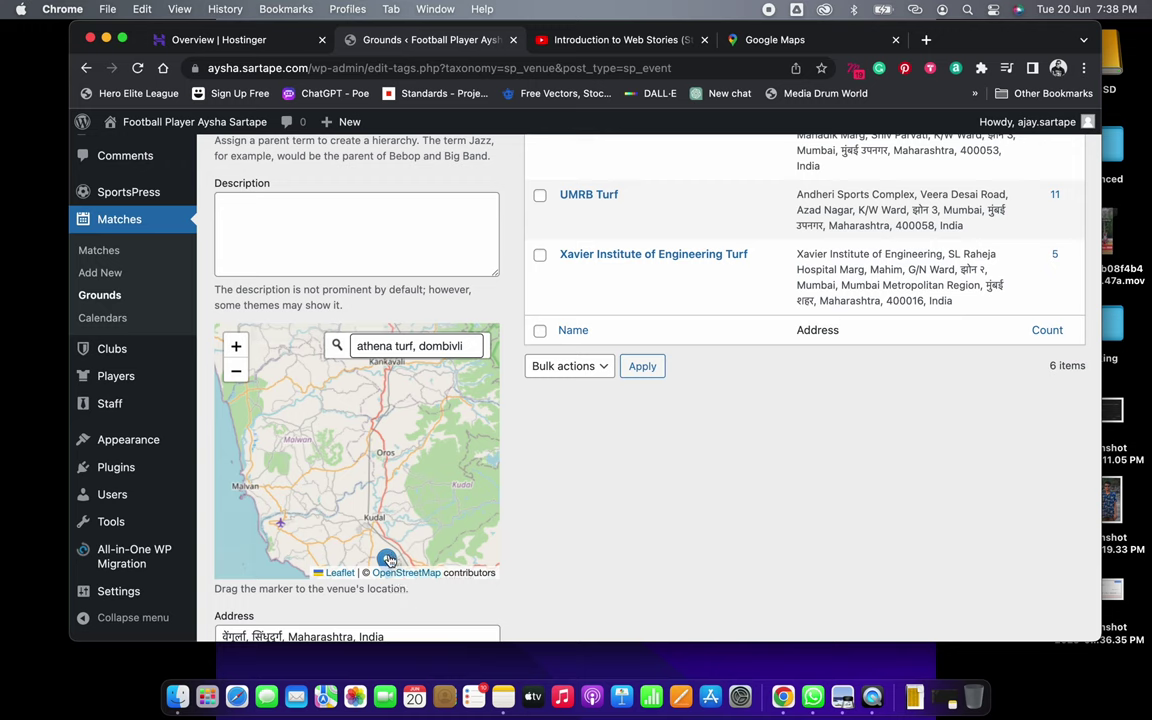
mouse_move(350, 500)
mouse_down()
mouse_move(330, 415)
mouse_move(301, 362)
mouse_move(383, 535)
mouse_move(363, 520)
mouse_move(319, 373)
mouse_move(342, 432)
mouse_move(352, 522)
mouse_move(320, 360)
mouse_move(303, 338)
mouse_move(343, 492)
mouse_up()
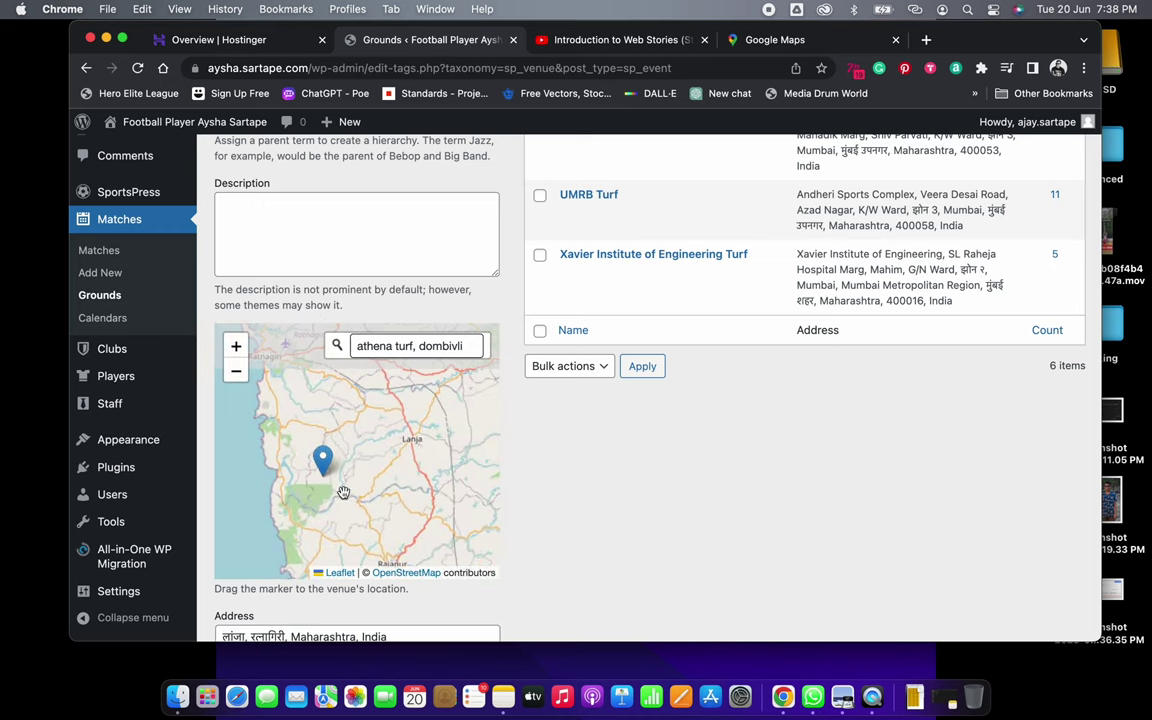
Move the location marker farther north to Bhiwandi, Thane, west of Kalyan-Dombivli
click(237, 368)
click(237, 368)
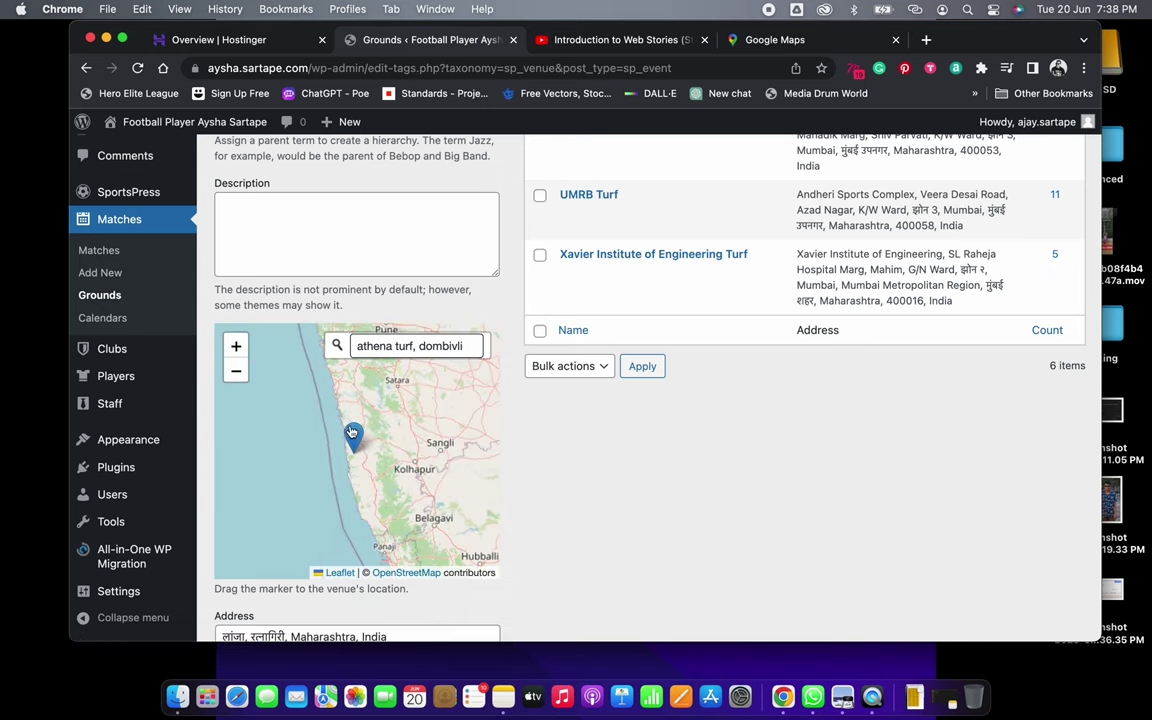
mouse_move(352, 432)
mouse_down()
mouse_move(350, 360)
mouse_move(321, 528)
mouse_move(308, 522)
mouse_move(286, 392)
mouse_up()
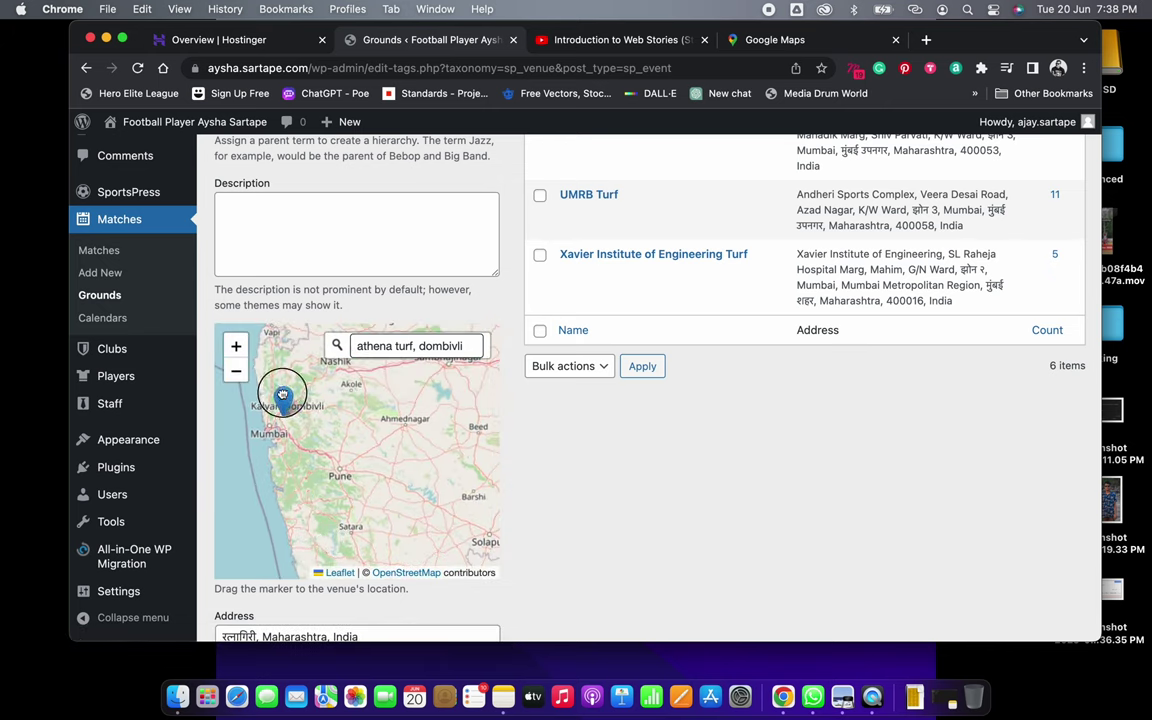
click(237, 348)
click(236, 346)
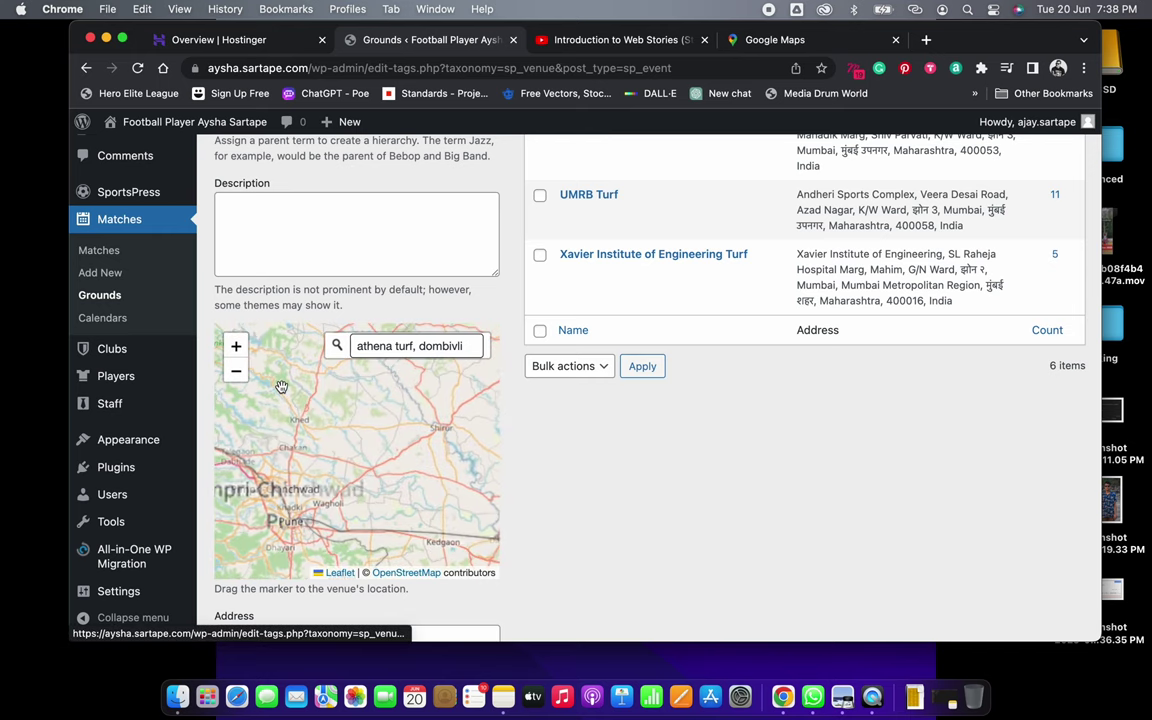
drag(420, 470, 467, 490)
drag(313, 450, 358, 500)
mouse_move(300, 455)
mouse_down()
mouse_move(318, 408)
mouse_move(296, 443)
mouse_move(260, 463)
mouse_move(390, 503)
mouse_up()
click(237, 346)
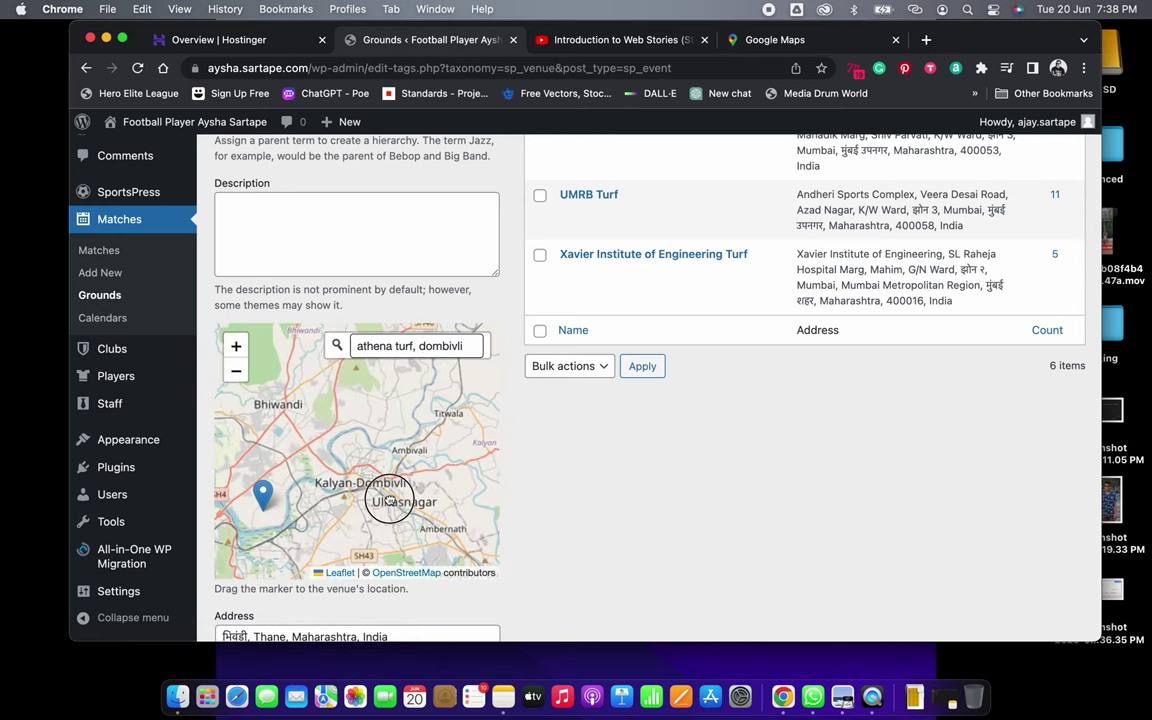
Place the location marker in Dombivli and refine its position at street level
mouse_move(284, 513)
mouse_down()
mouse_move(314, 489)
mouse_move(307, 440)
mouse_move(395, 457)
mouse_up()
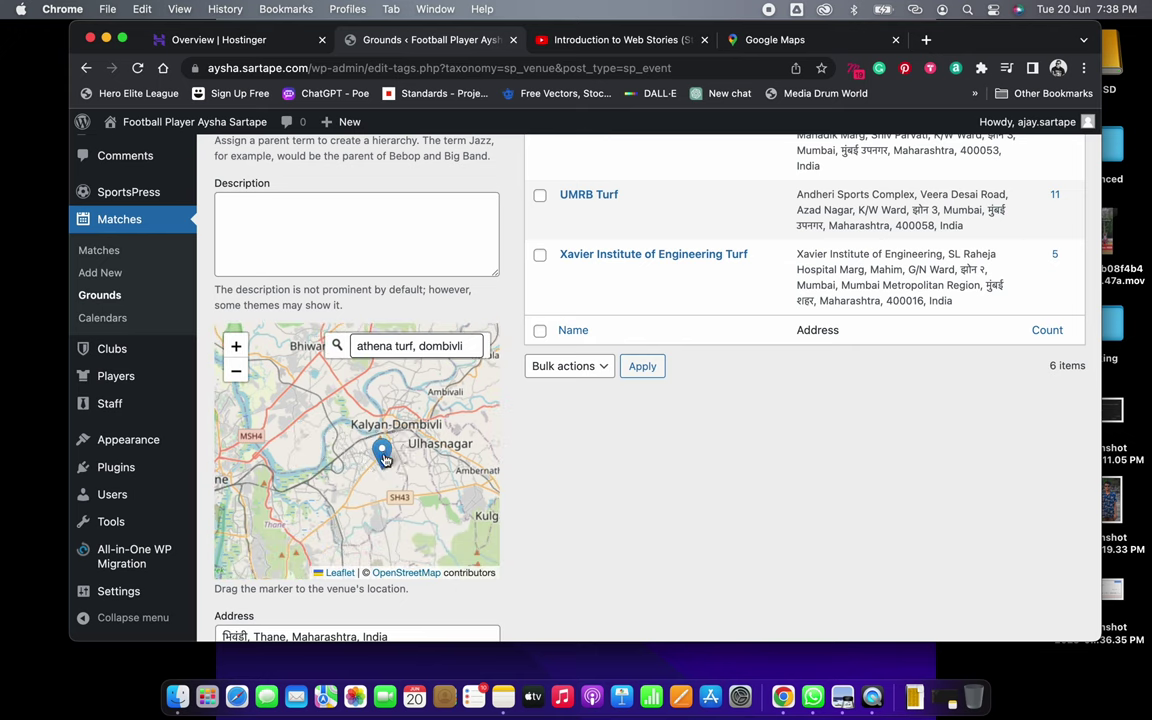
click(238, 347)
click(238, 347)
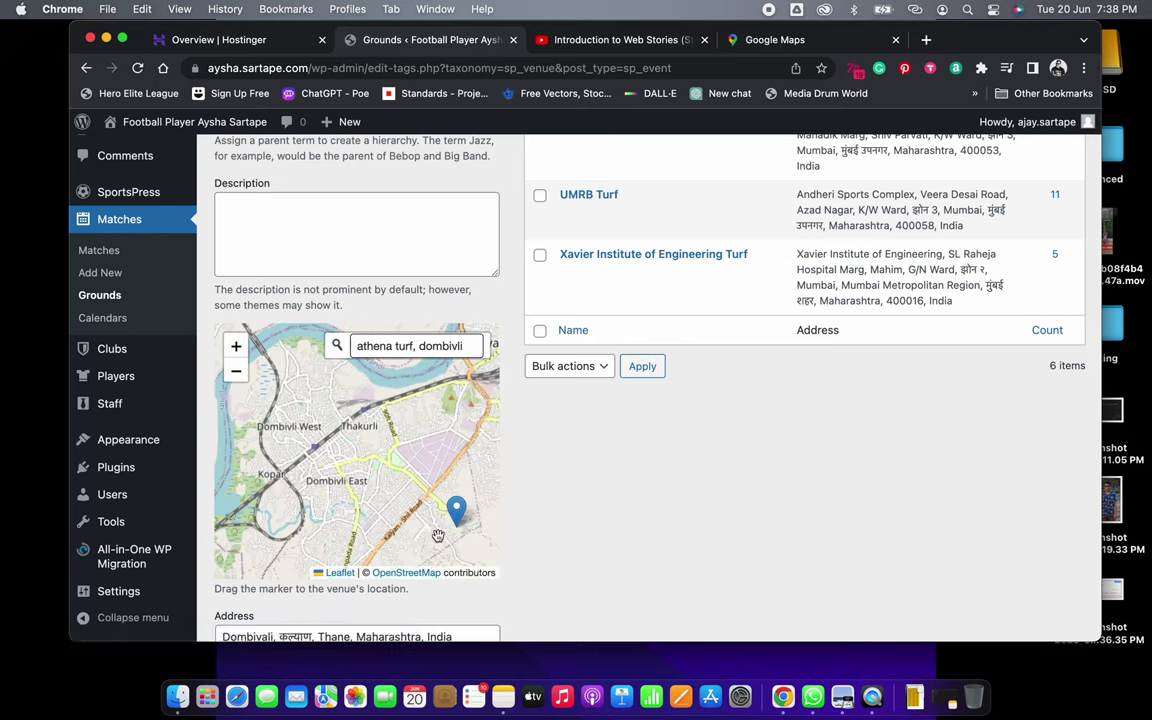
drag(437, 535, 316, 458)
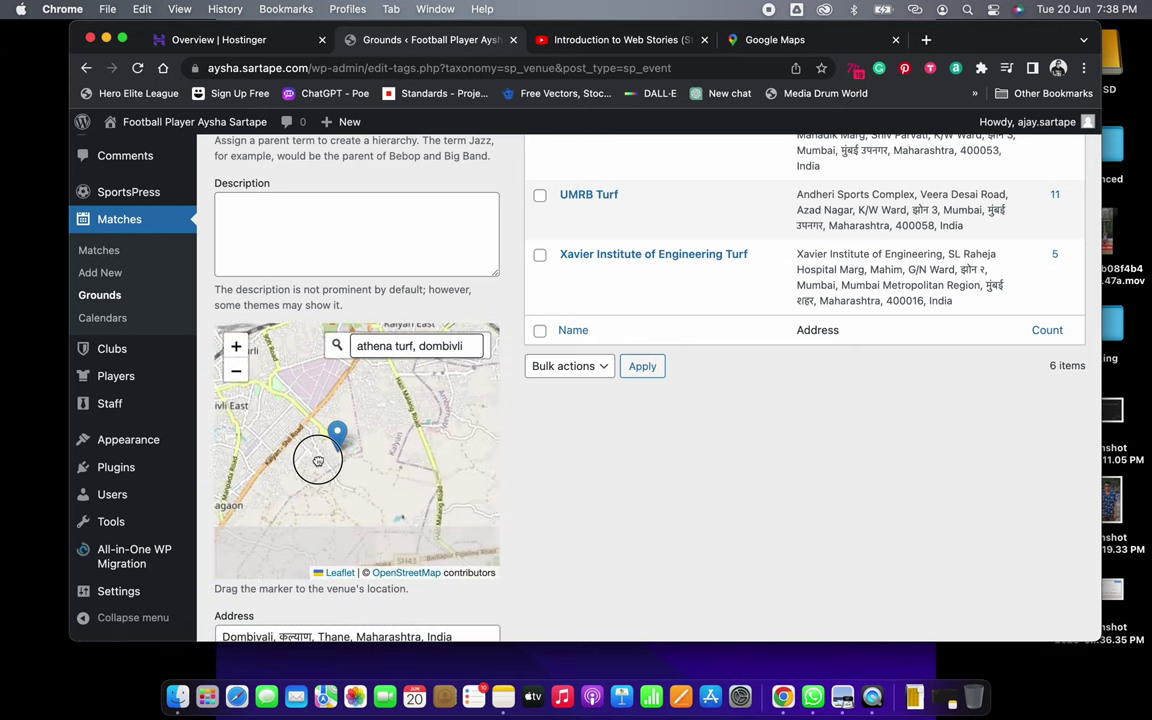
click(238, 347)
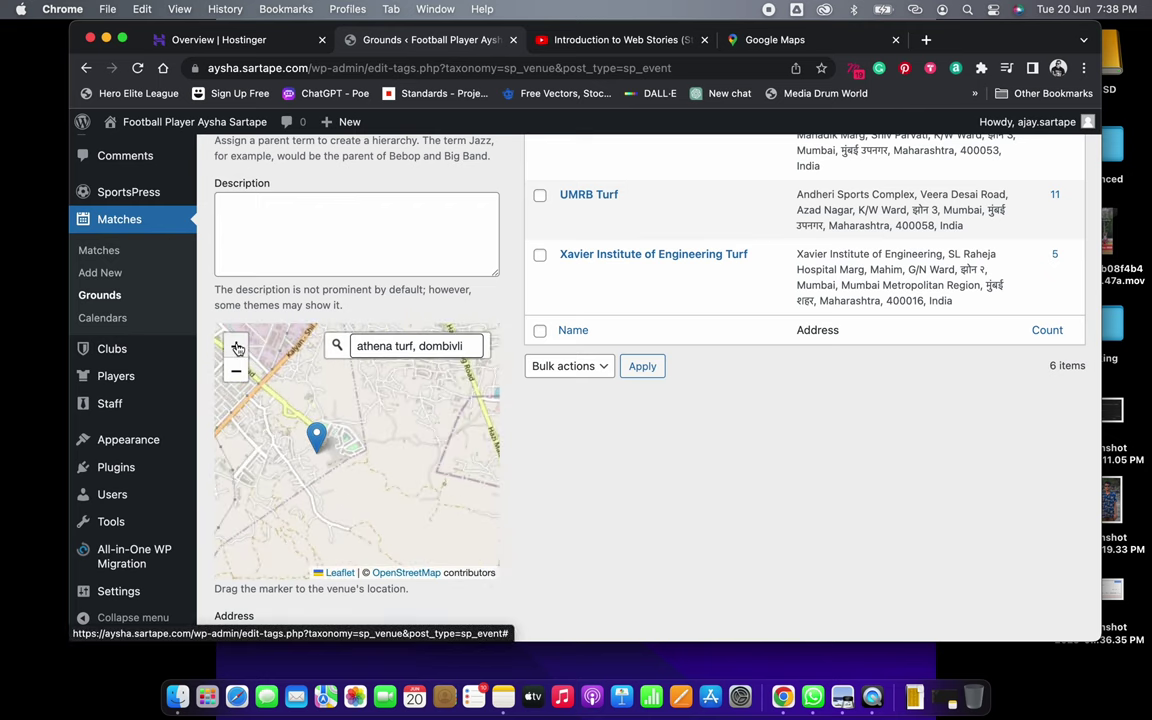
mouse_move(310, 390)
mouse_down()
mouse_move(269, 393)
mouse_move(327, 437)
mouse_move(352, 483)
mouse_move(321, 500)
mouse_move(329, 431)
mouse_move(437, 419)
mouse_move(452, 429)
mouse_move(401, 369)
mouse_move(429, 417)
mouse_move(443, 486)
mouse_move(277, 434)
mouse_move(285, 449)
mouse_move(314, 442)
mouse_move(391, 542)
mouse_move(391, 507)
mouse_move(330, 448)
mouse_move(361, 488)
mouse_up()
click(235, 346)
click(235, 346)
Add the Athena Turf Dombivli ground and view its entry from the grounds list
scroll(552, 453, down, 5)
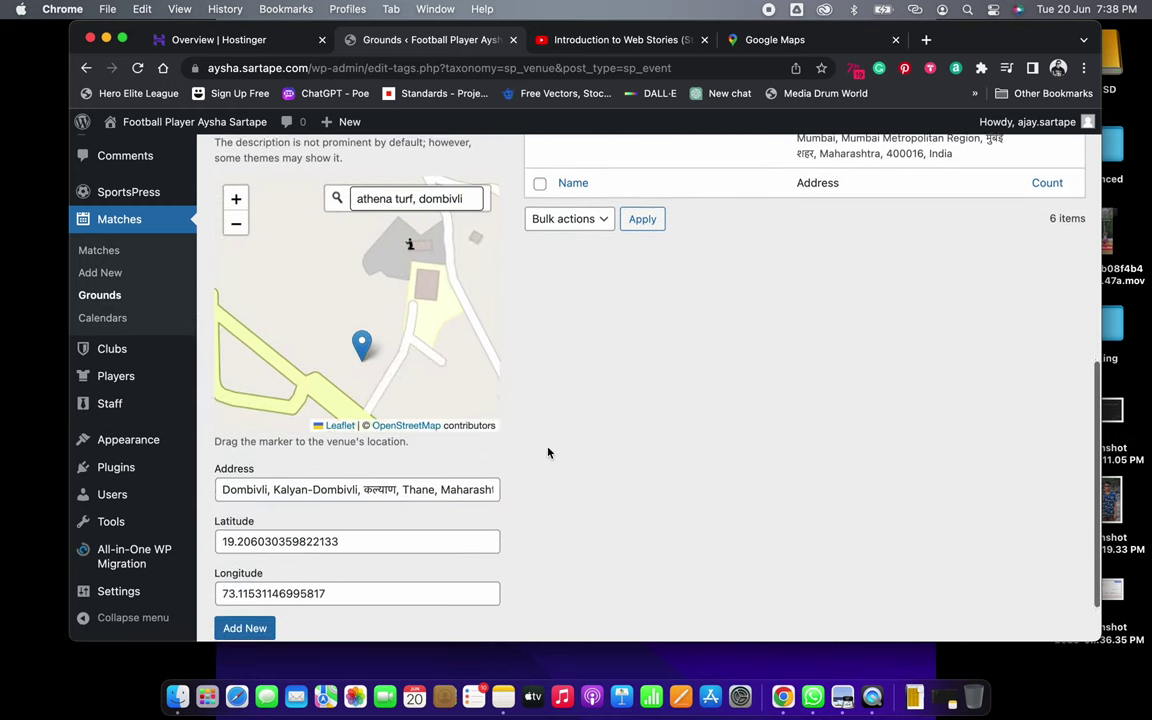
click(243, 561)
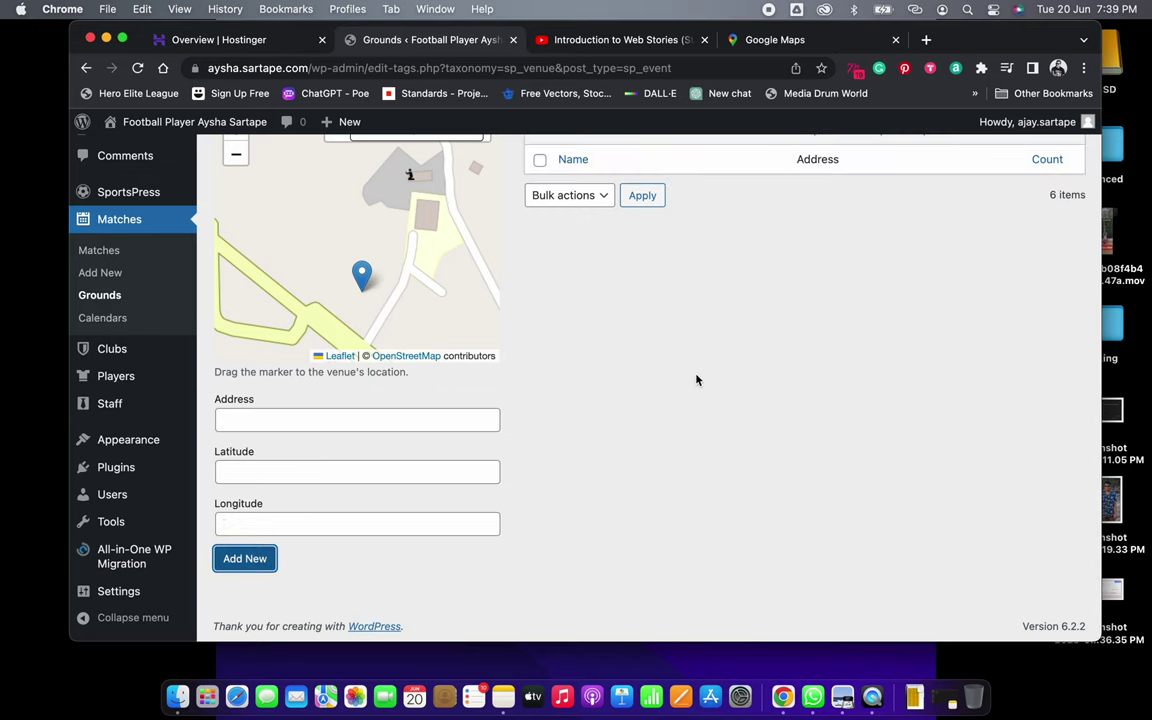
scroll(697, 379, up, 5)
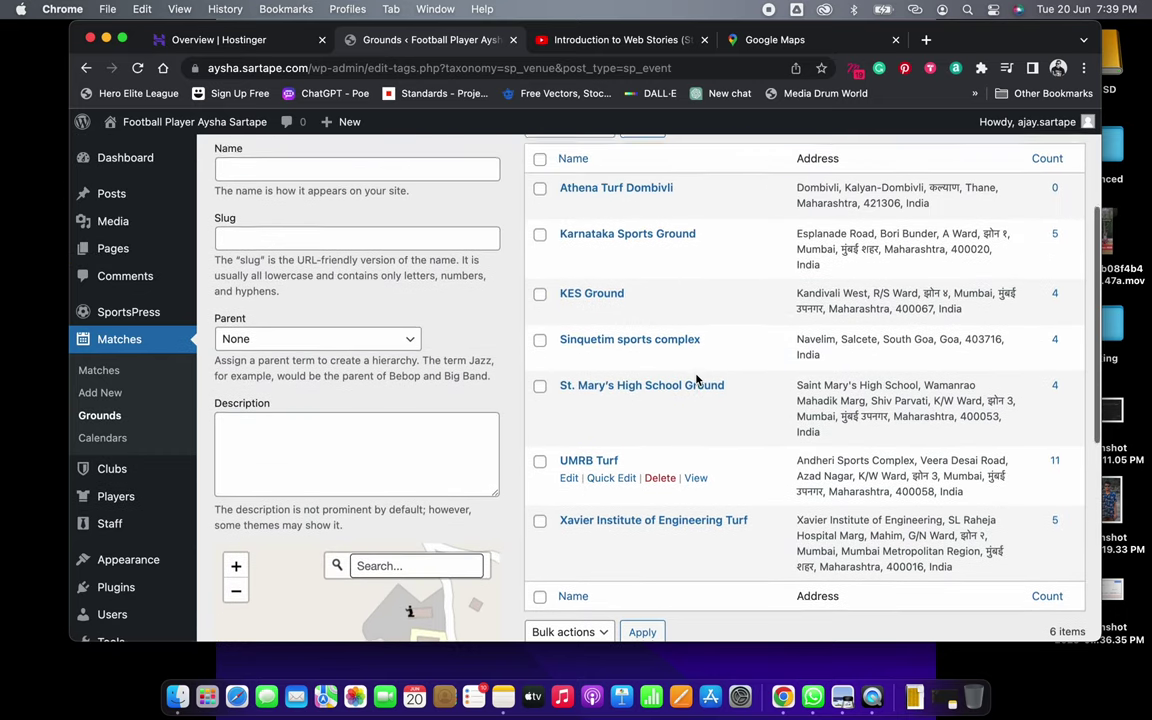
scroll(697, 379, up, 2)
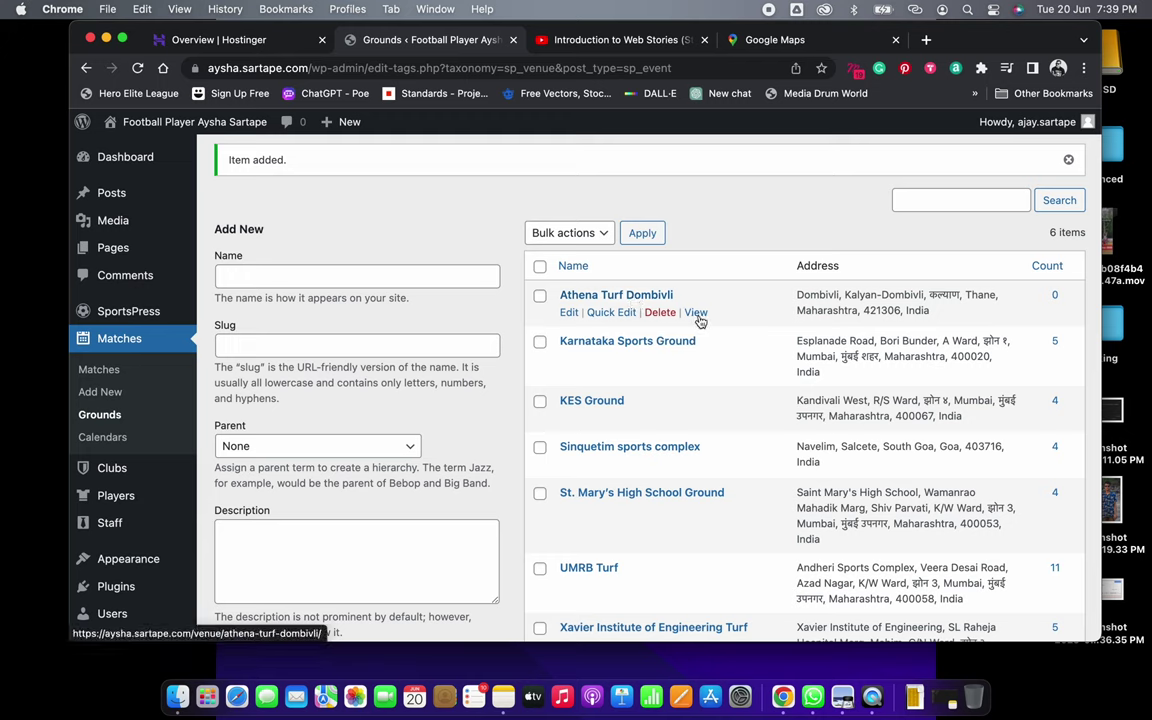
click(696, 313)
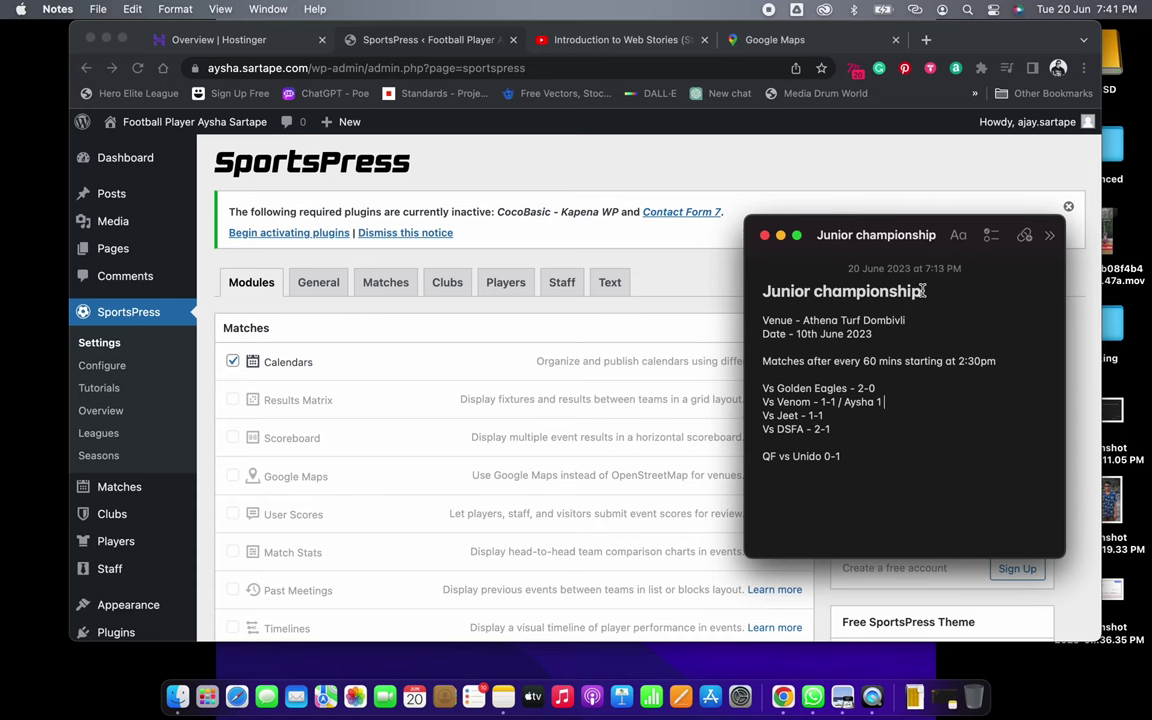
Copy the title "Junior championship" from the note into the name of a new SportsPress league
mouse_move(922, 290)
mouse_down()
mouse_move(764, 290)
mouse_move(912, 290)
mouse_up()
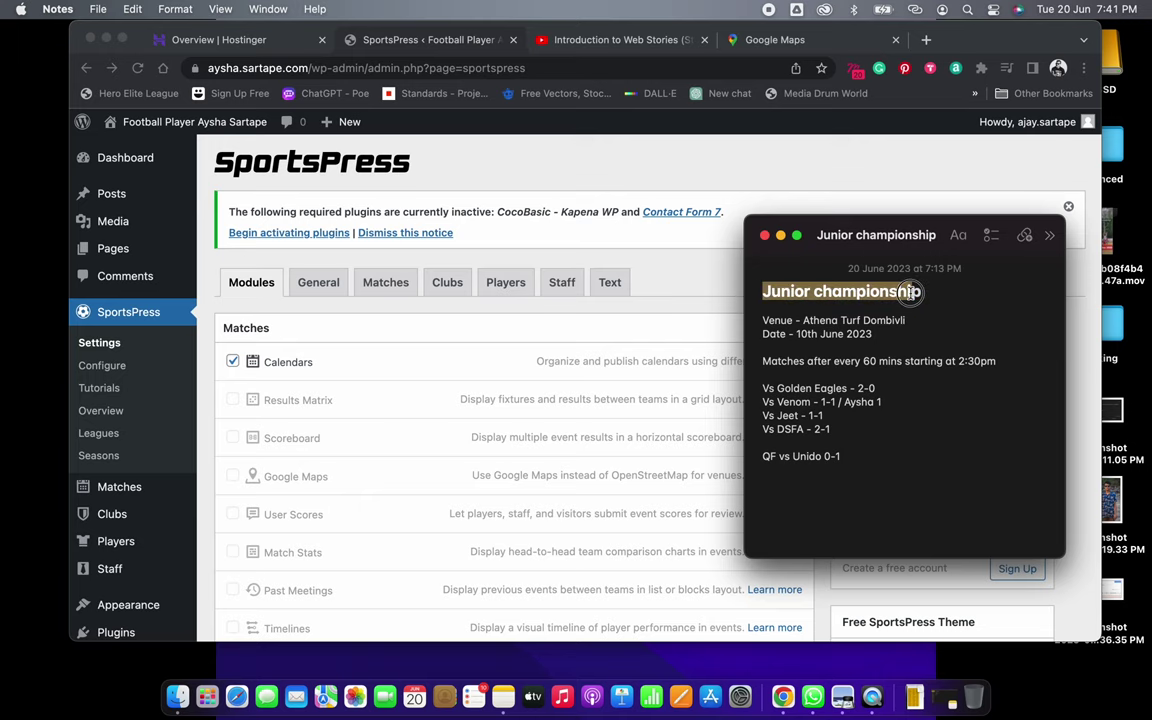
right_click(912, 291)
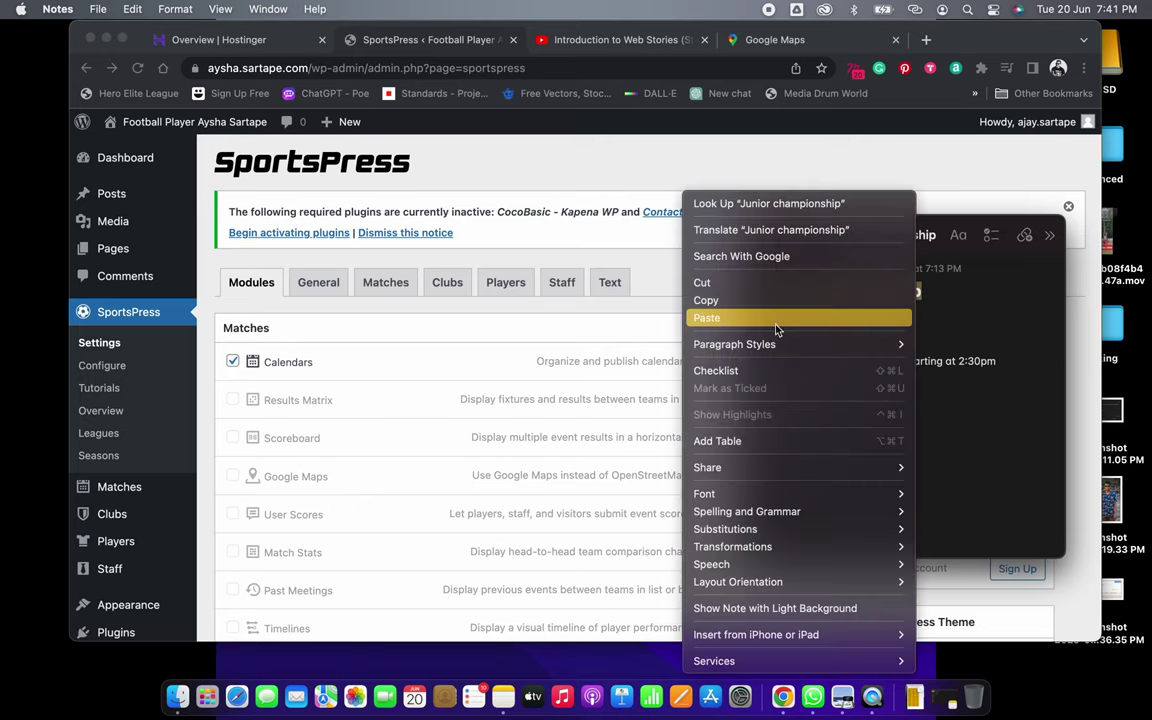
click(760, 300)
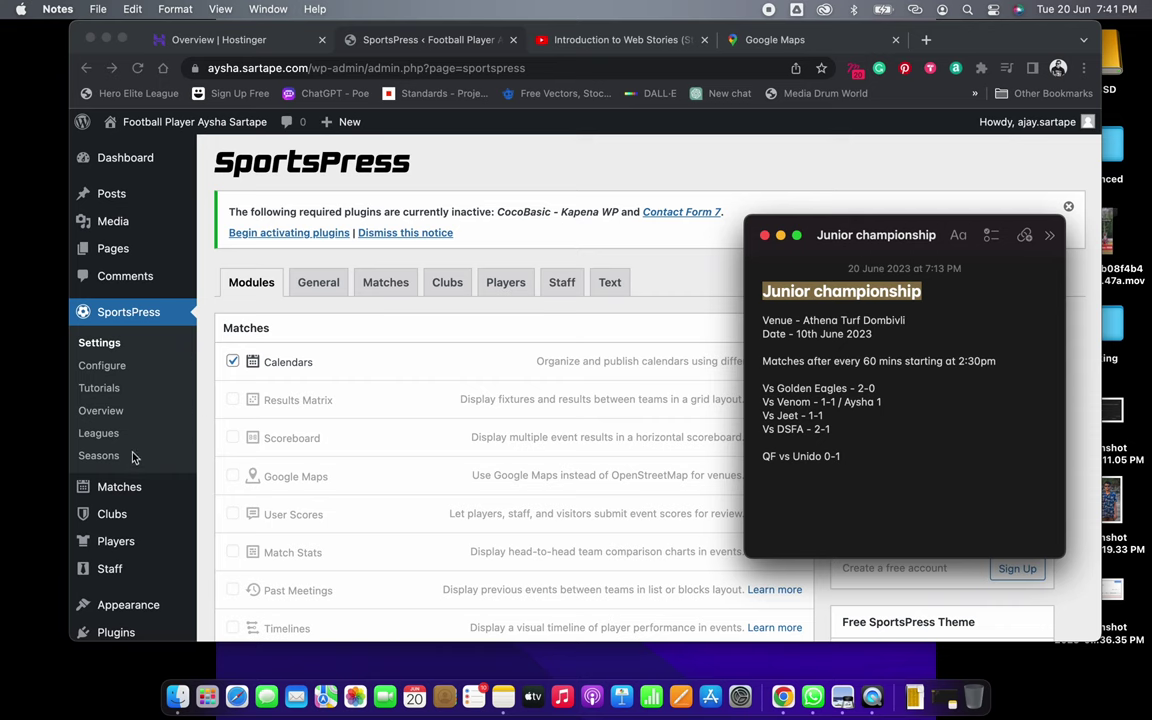
click(100, 438)
click(108, 440)
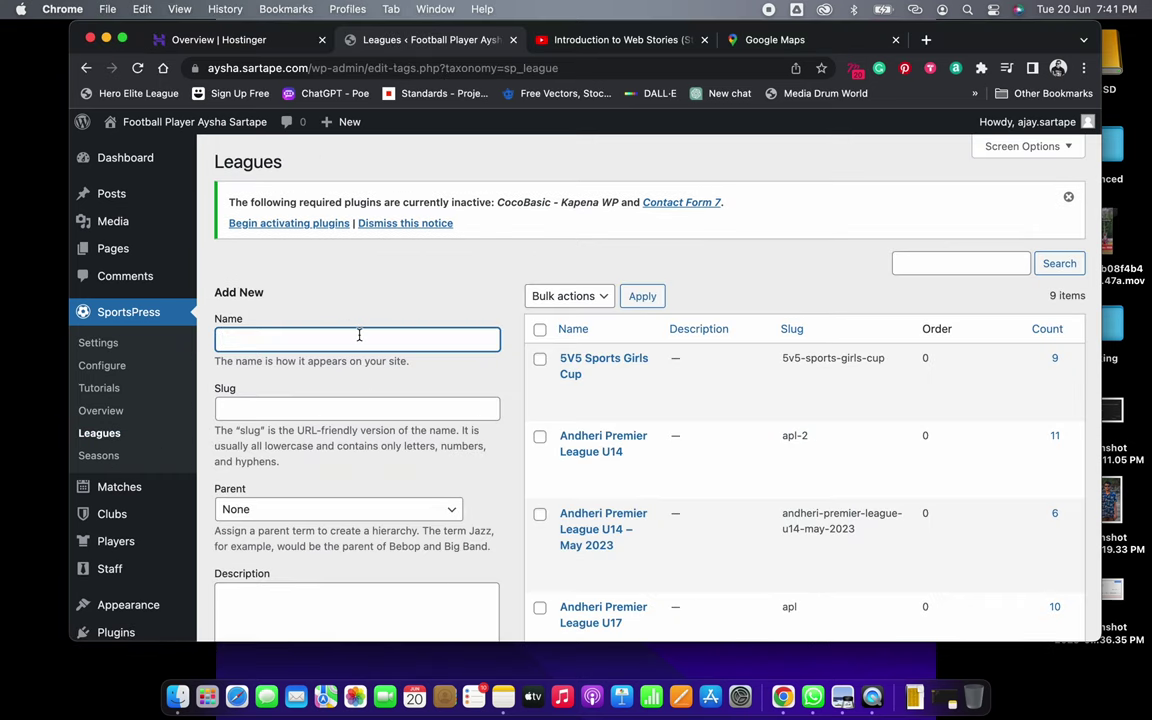
key(super+v)
scroll(360, 340, down, 1)
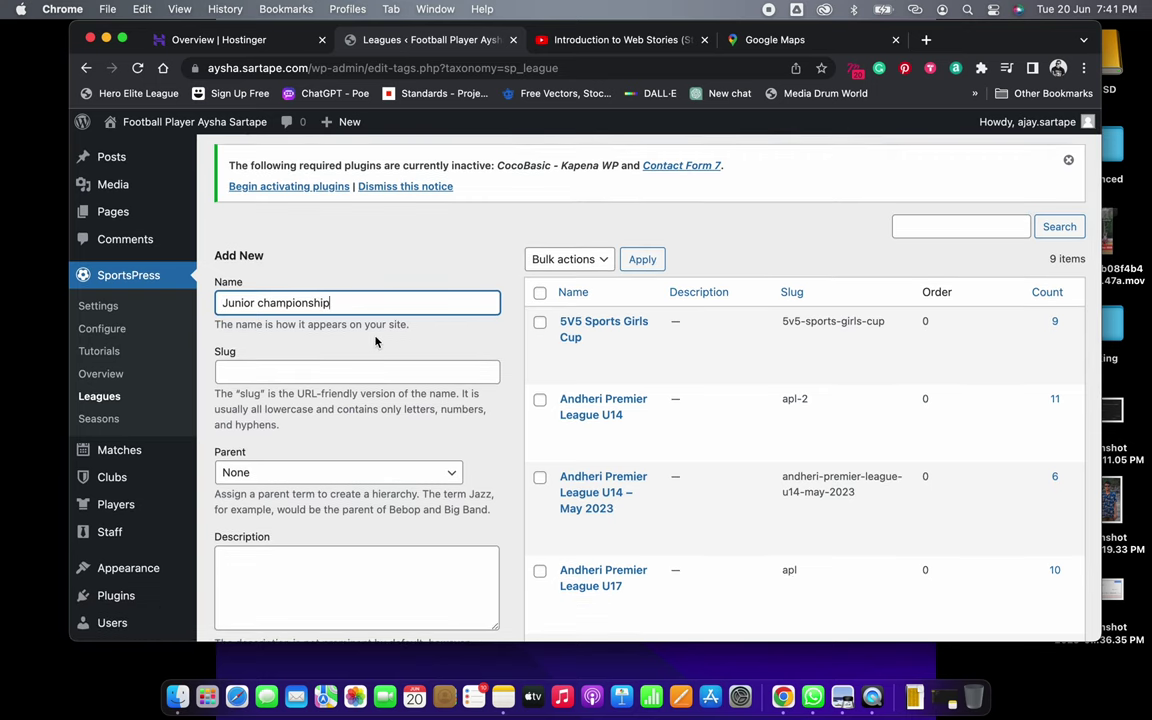
Change the new league's name to Junior Championship 2023 and add the league
click(264, 303)
key(BackSpace)
text(C)
click(358, 302)
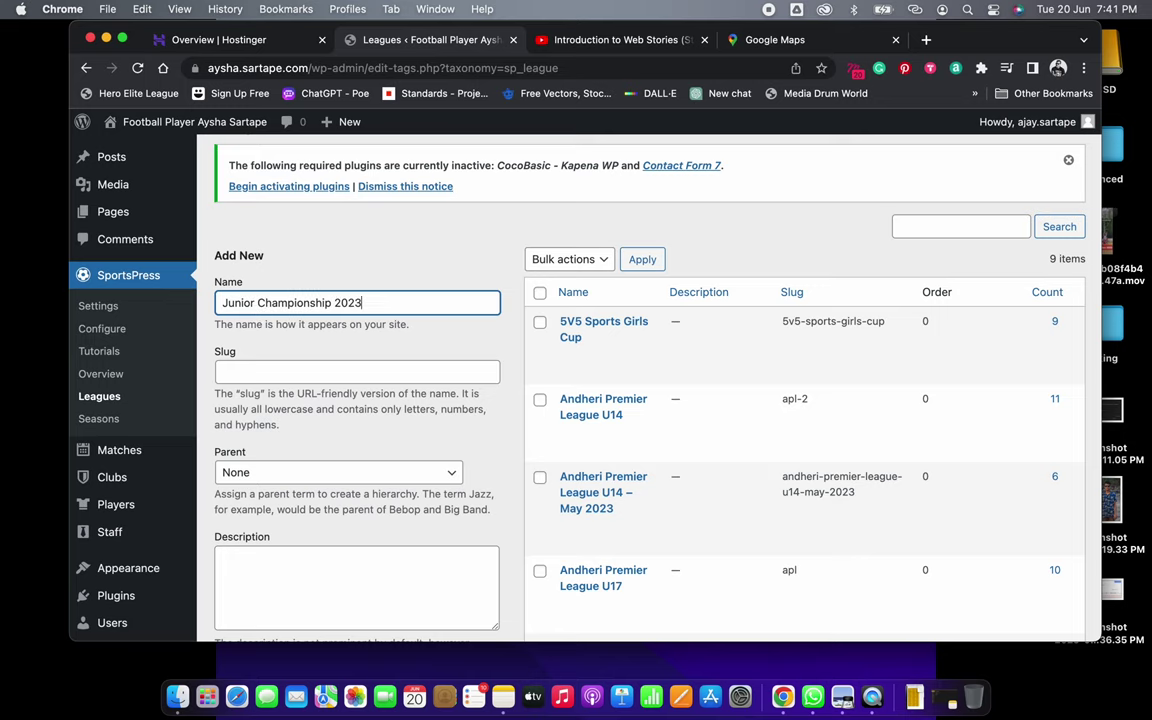
text(2023)
scroll(334, 300, down, 4)
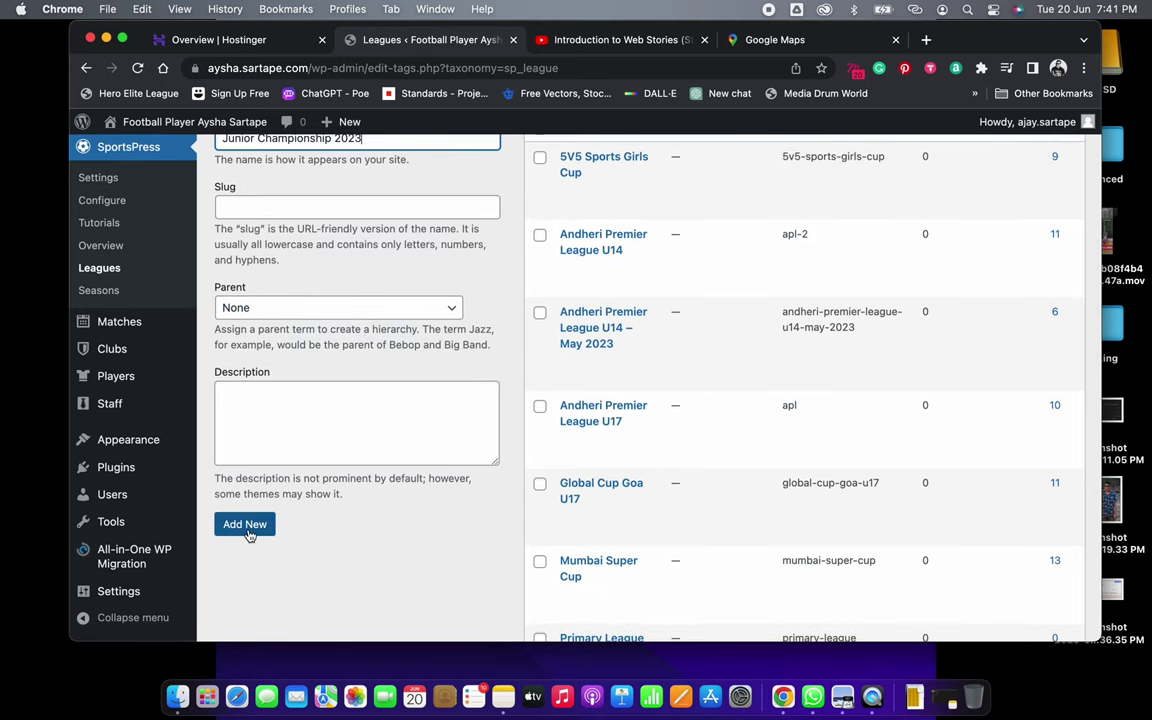
click(248, 533)
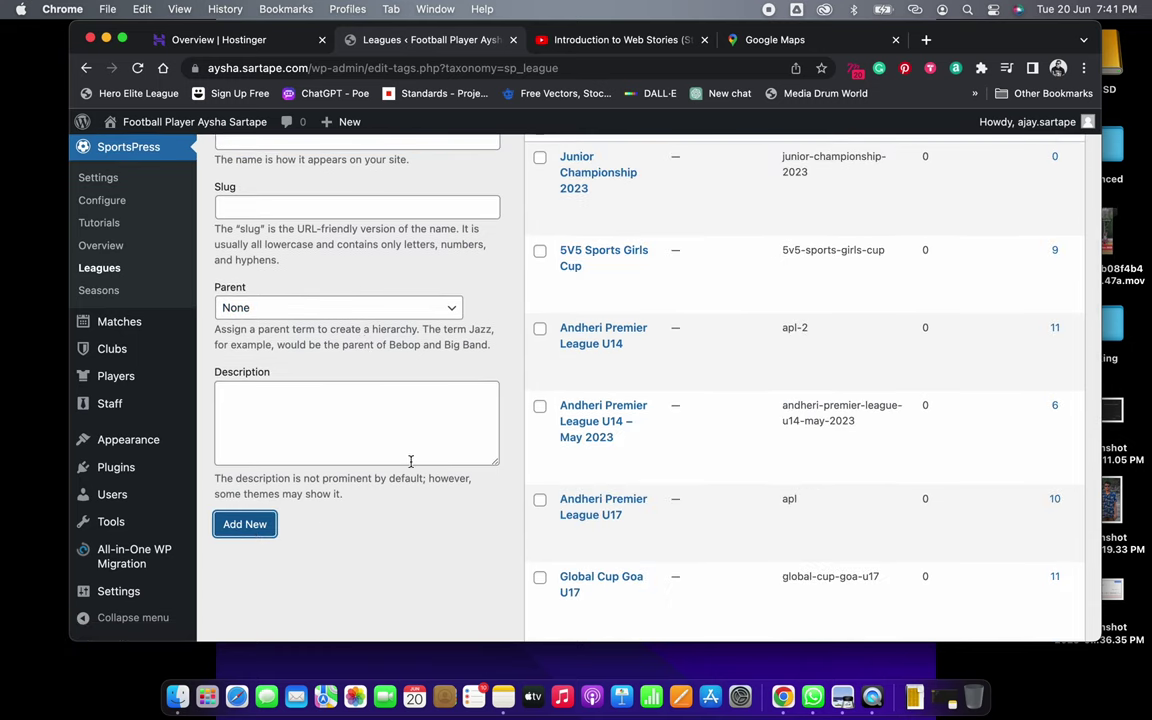
scroll(490, 371, up, 5)
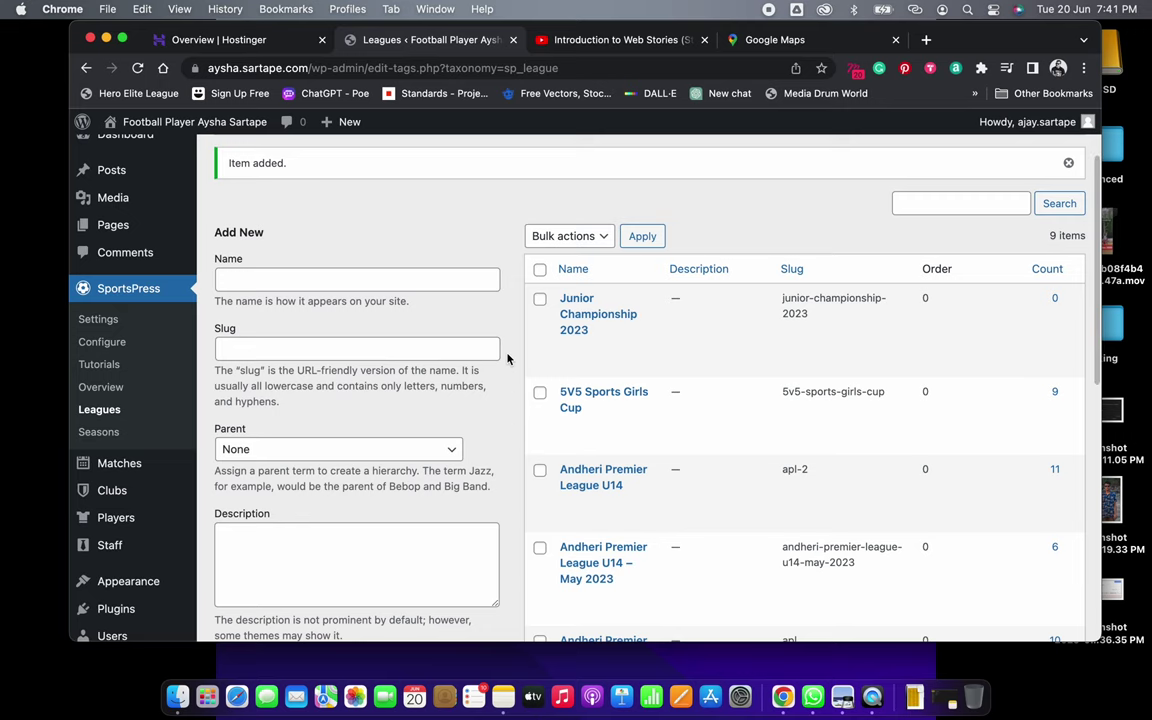
scroll(507, 358, up, 1)
scroll(507, 358, up, 2)
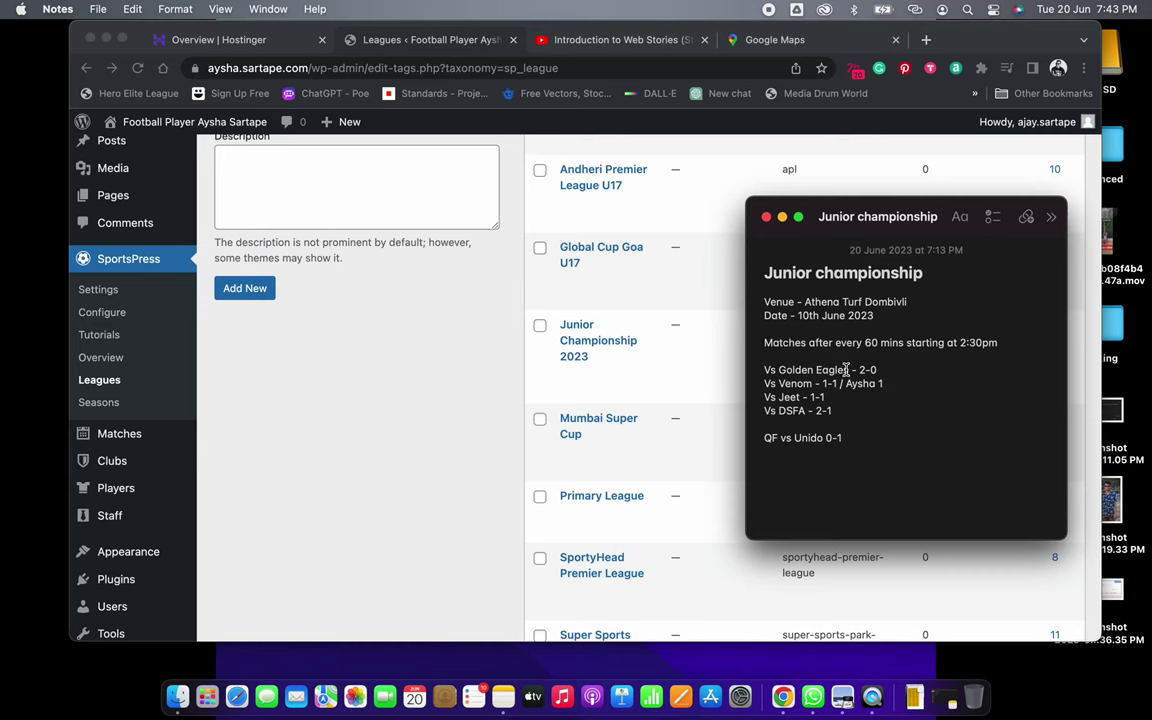
Copy "Golden Eagles" from the note into the name of a new SportsPress club
drag(848, 369, 782, 371)
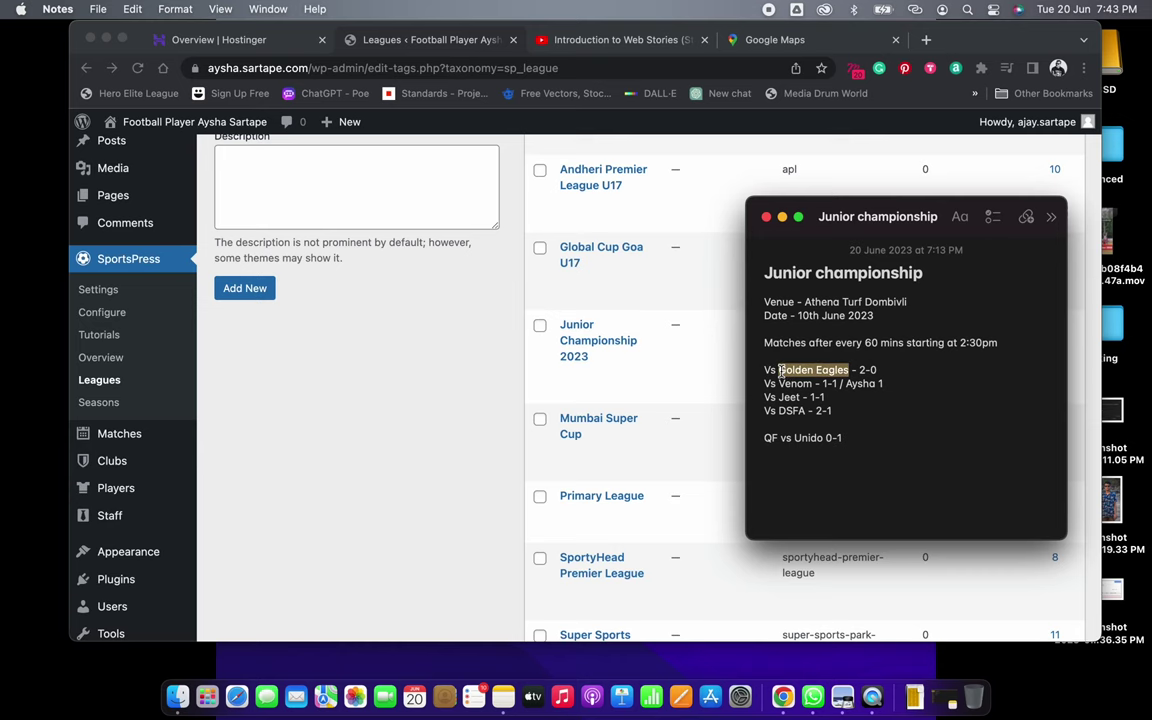
right_click(781, 371)
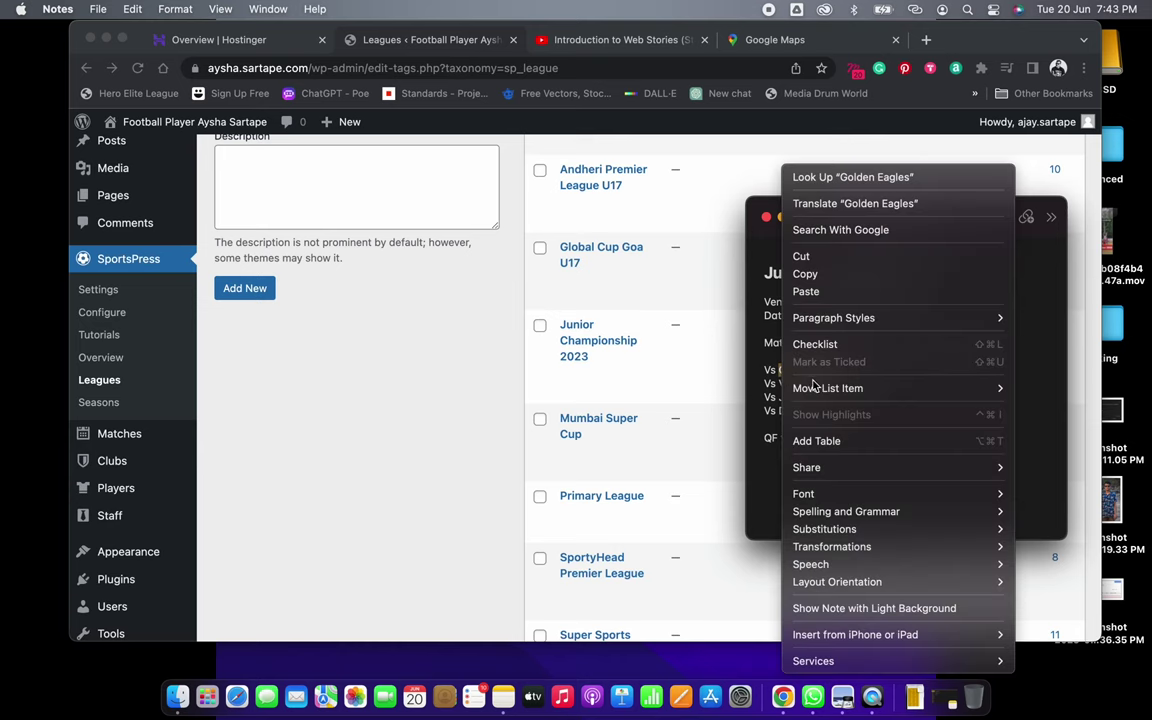
click(803, 274)
click(400, 420)
click(226, 464)
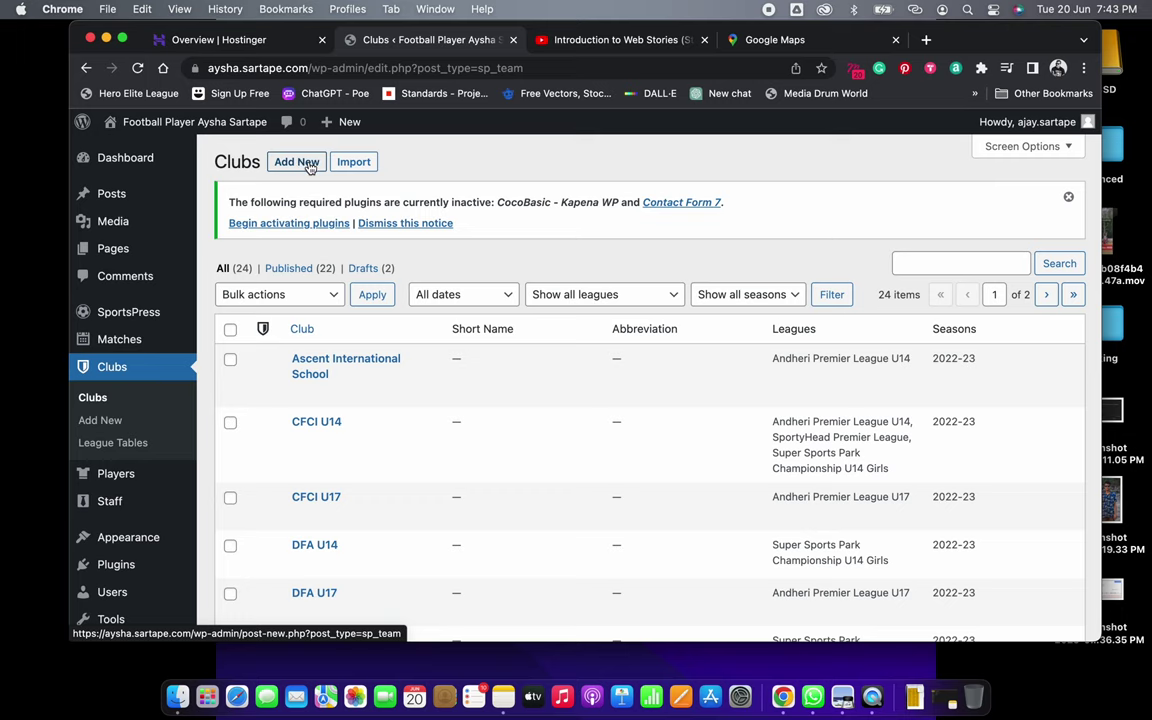
click(309, 162)
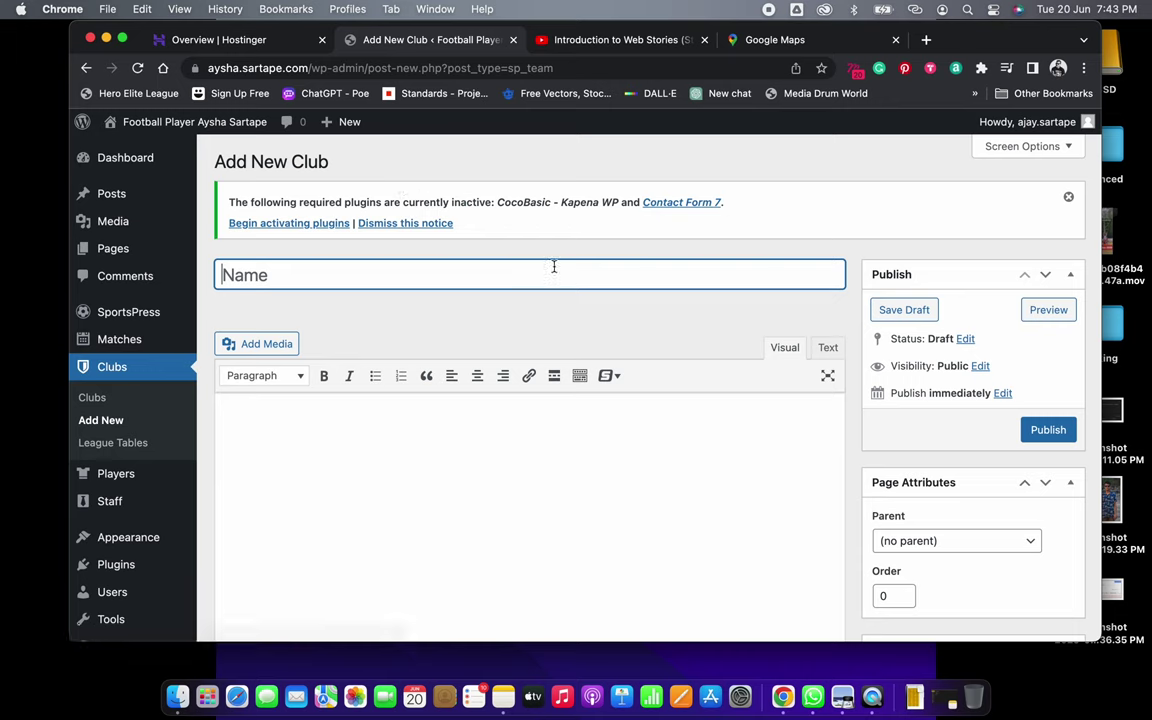
key(super+v)
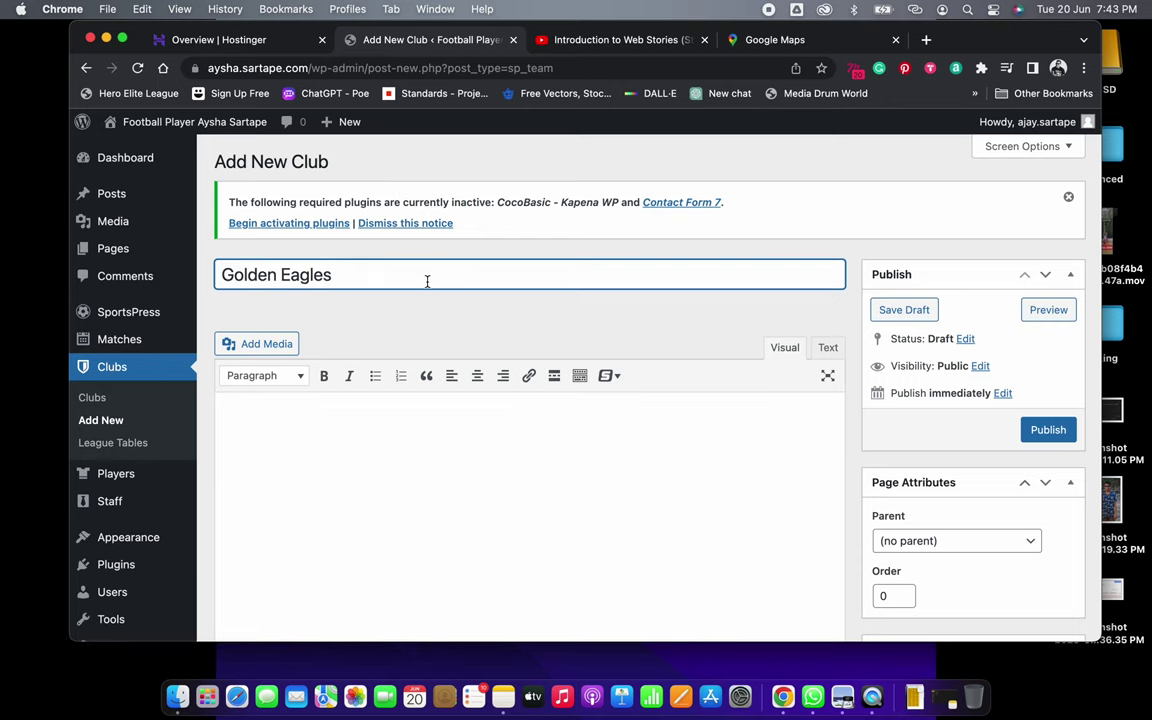
Assign the Golden Eagles club to the Junior Championship 2023 league, season 2022-23 and home ground Athena Turf Dombivli
scroll(568, 325, down, 6)
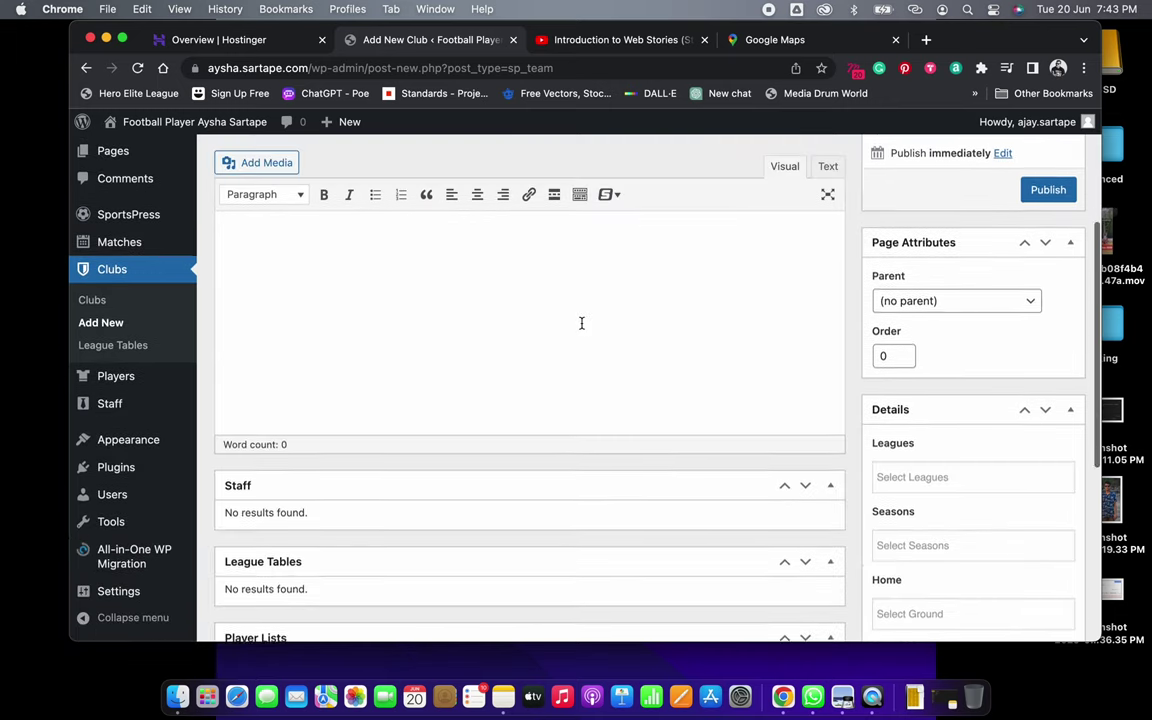
scroll(609, 343, down, 3)
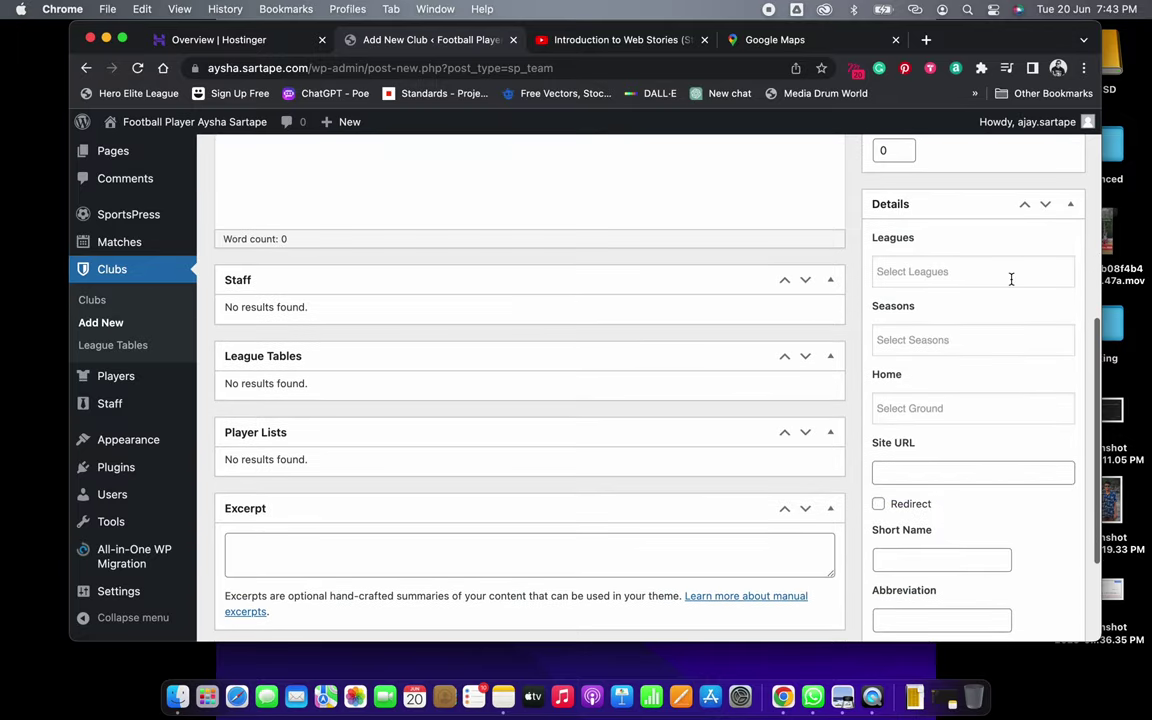
click(995, 270)
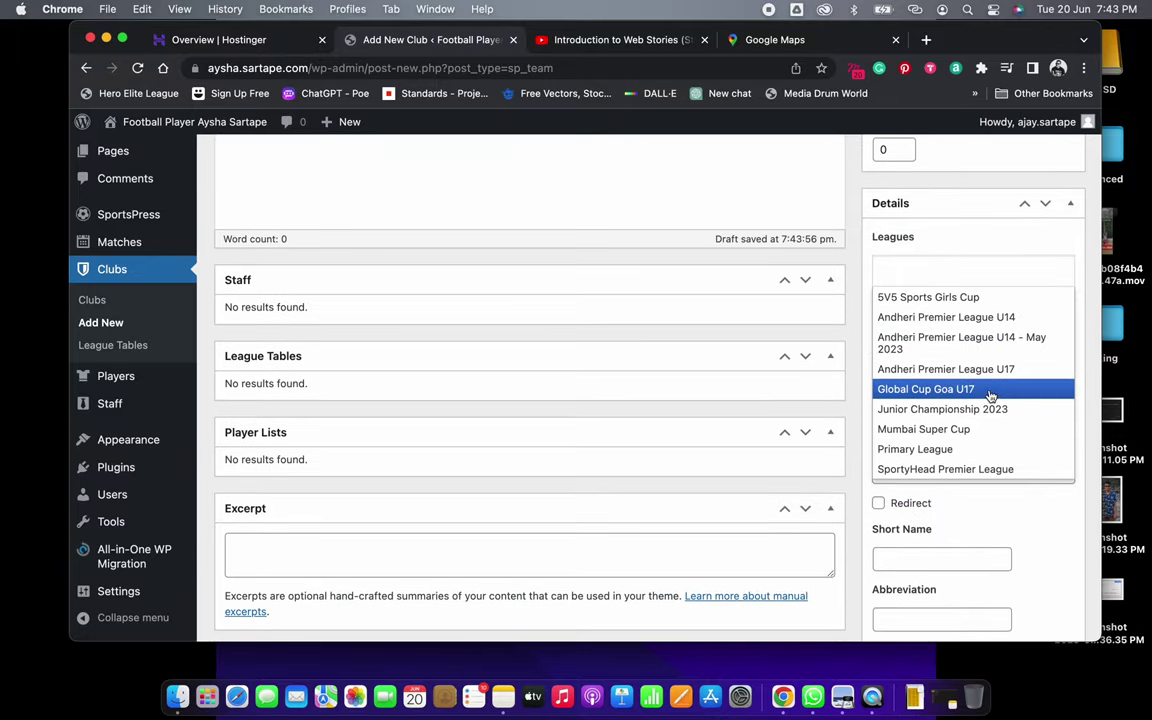
scroll(985, 395, down, 1)
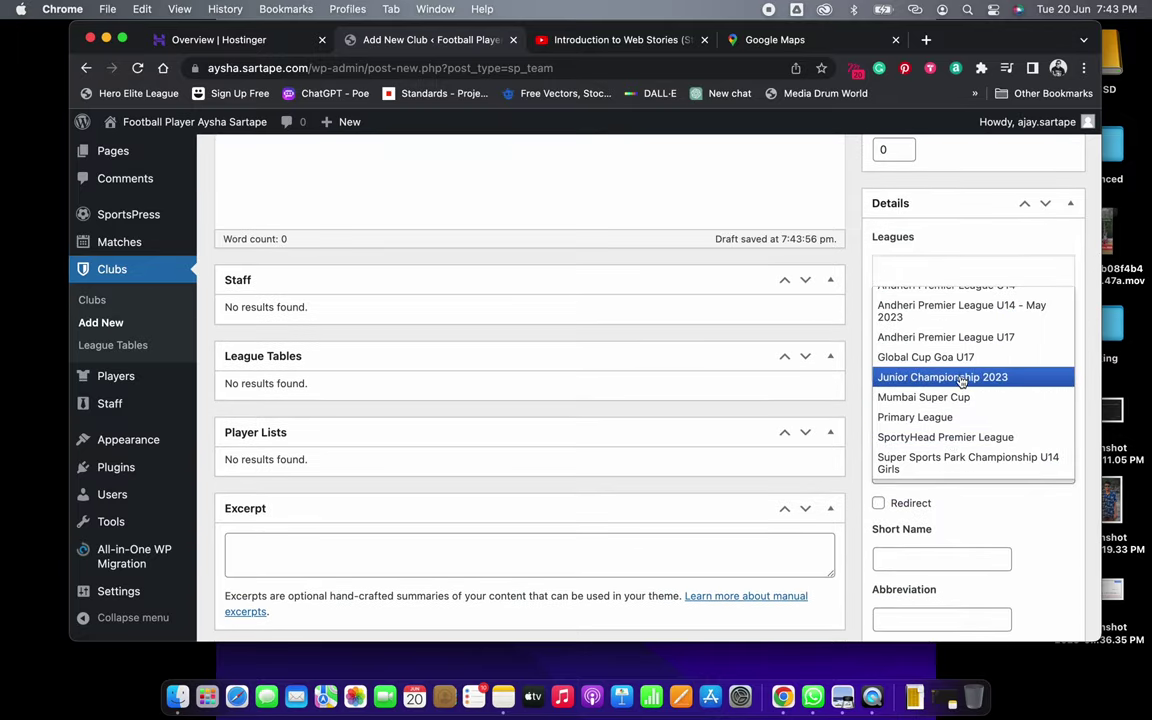
click(961, 378)
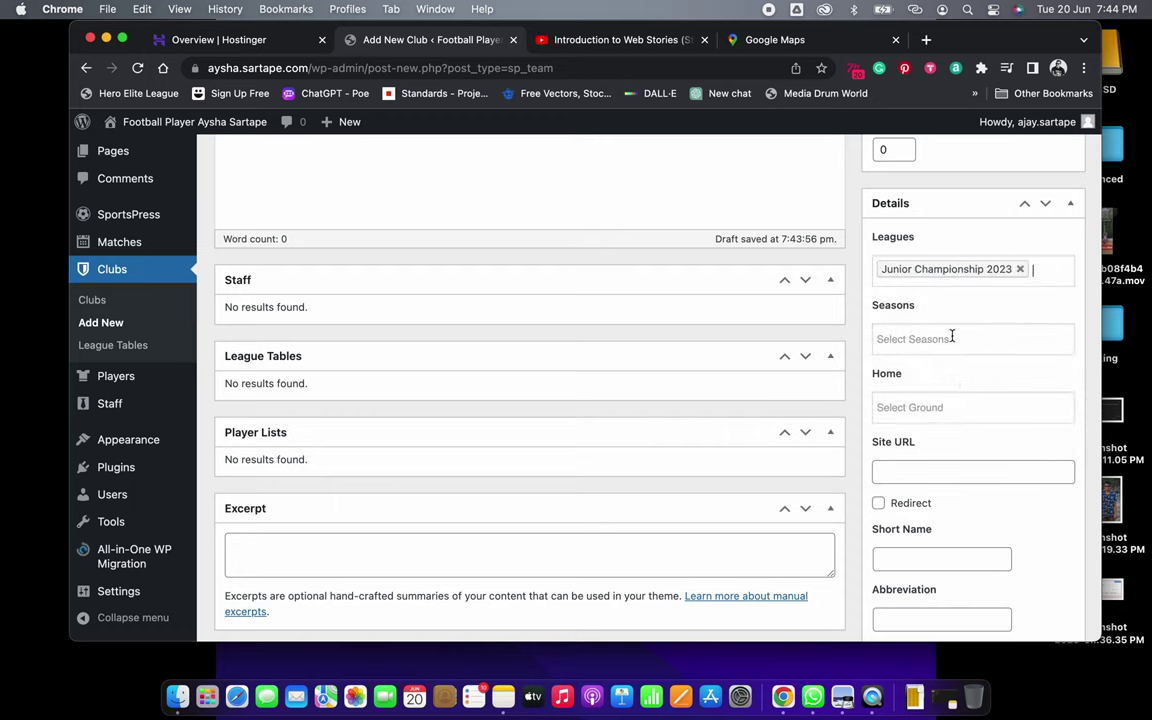
click(951, 336)
click(931, 365)
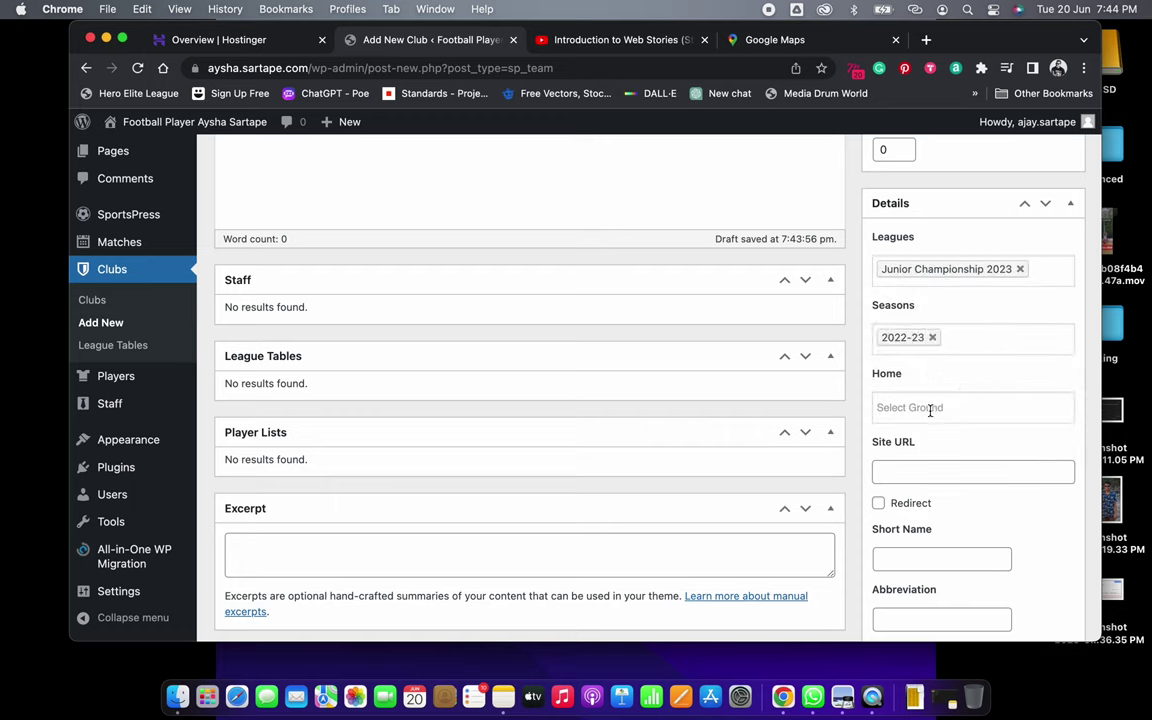
click(930, 408)
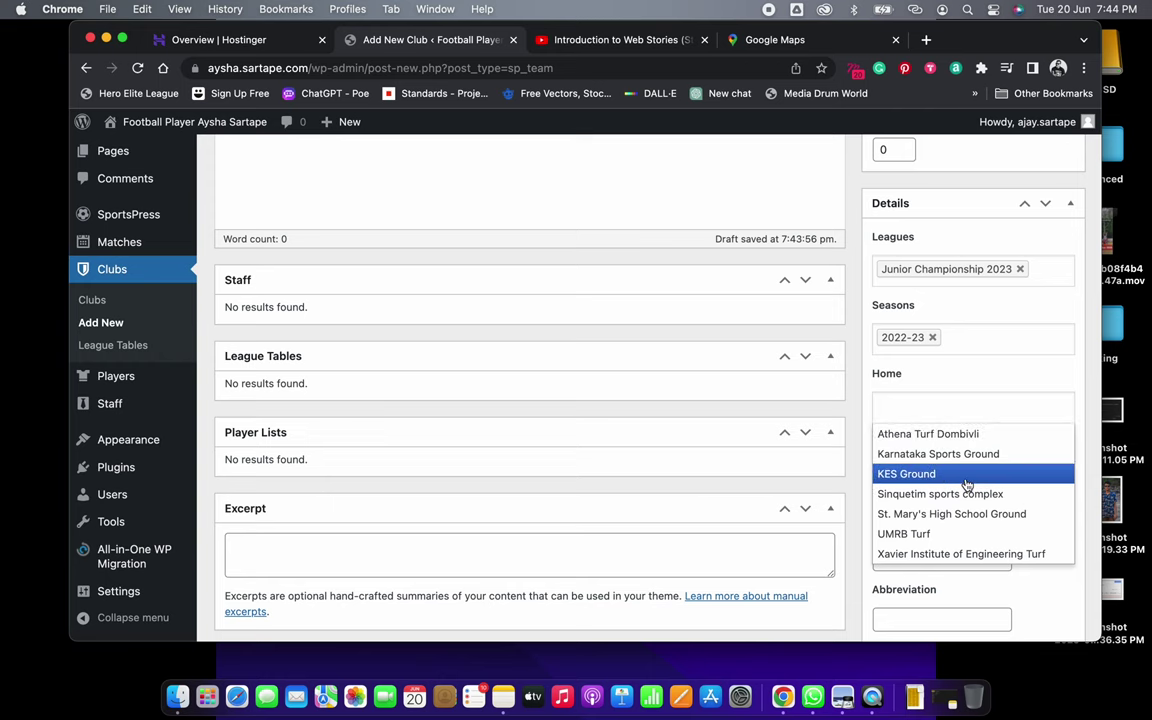
click(957, 434)
Publish the Golden Eagles club and view its entry in the clubs list
scroll(958, 423, up, 3)
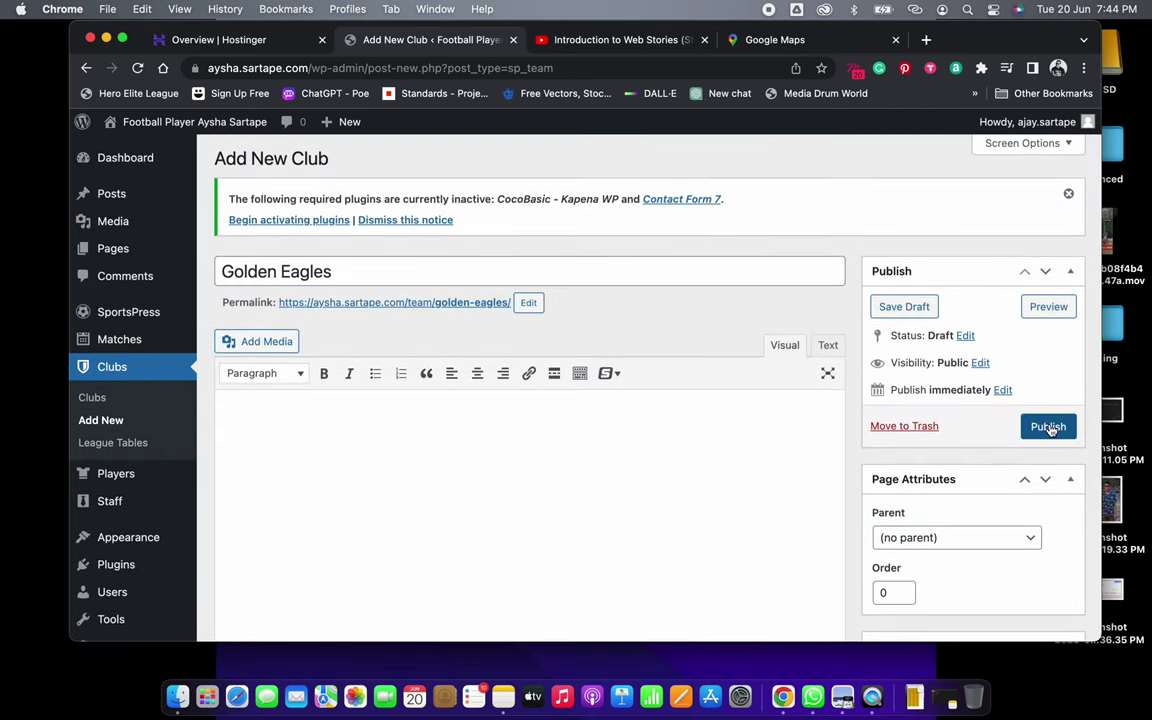
click(1048, 427)
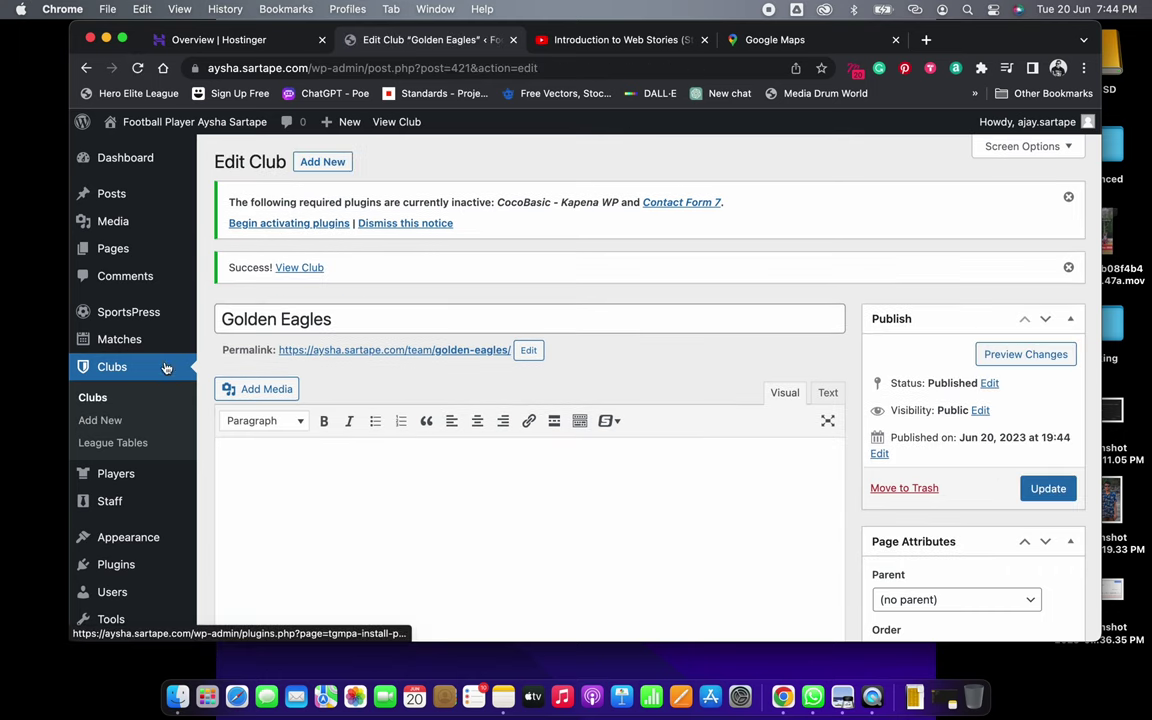
scroll(600, 380, down, 10)
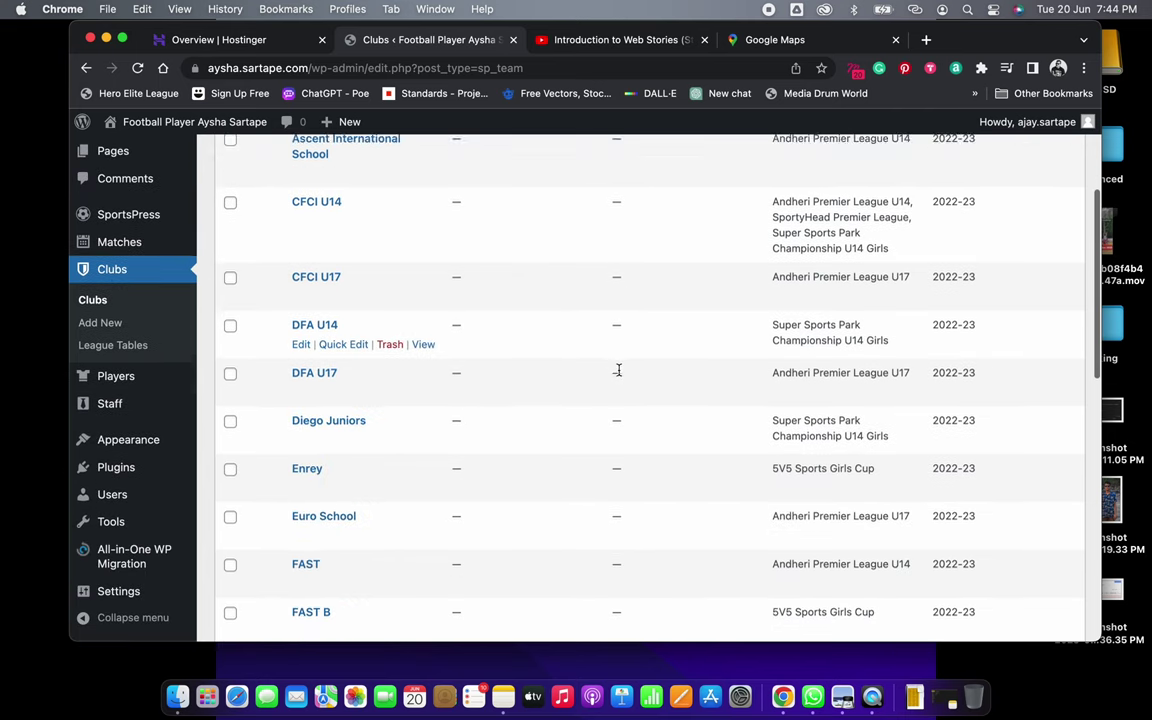
scroll(481, 495, down, 1)
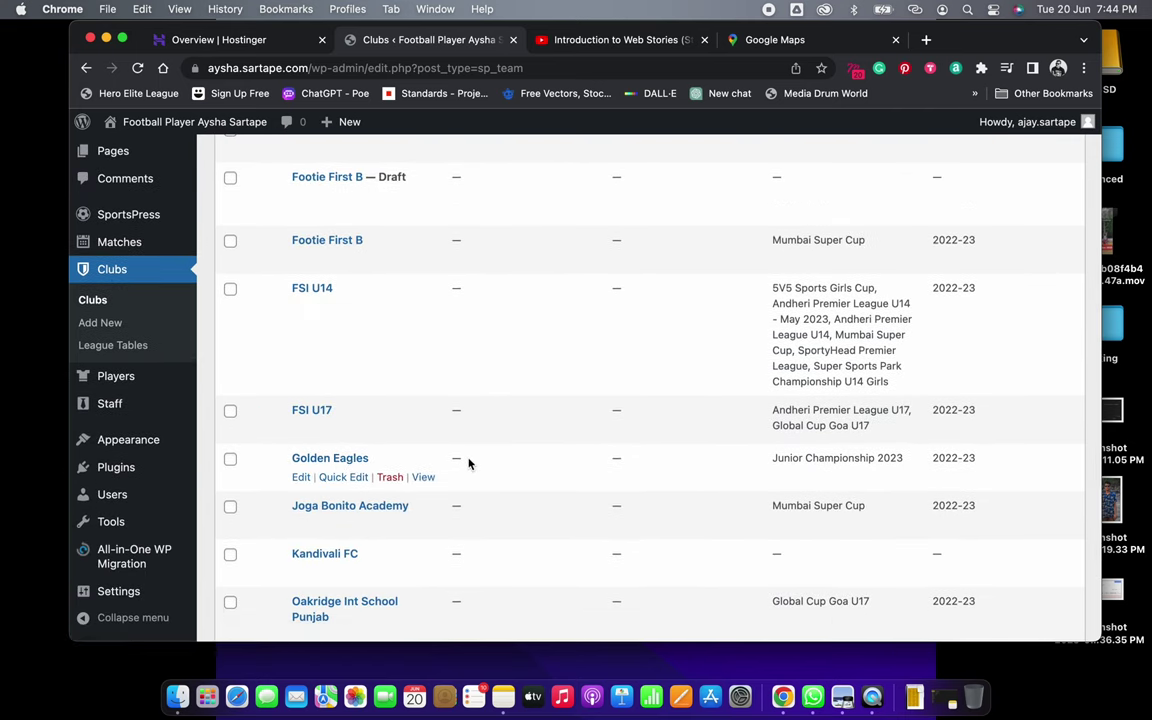
Copy "Venom" from the note into the name of a new club and complete it as Venom Sports
key(super+Tab)
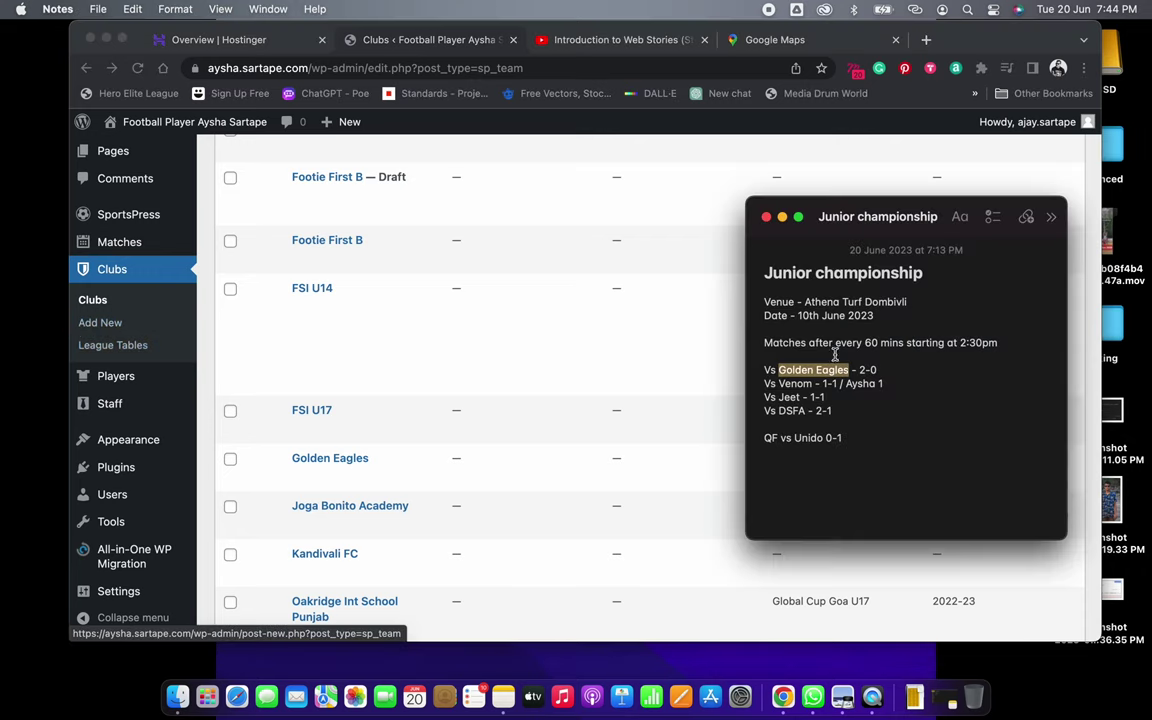
click(785, 384)
double_click(786, 385)
key(super+c)
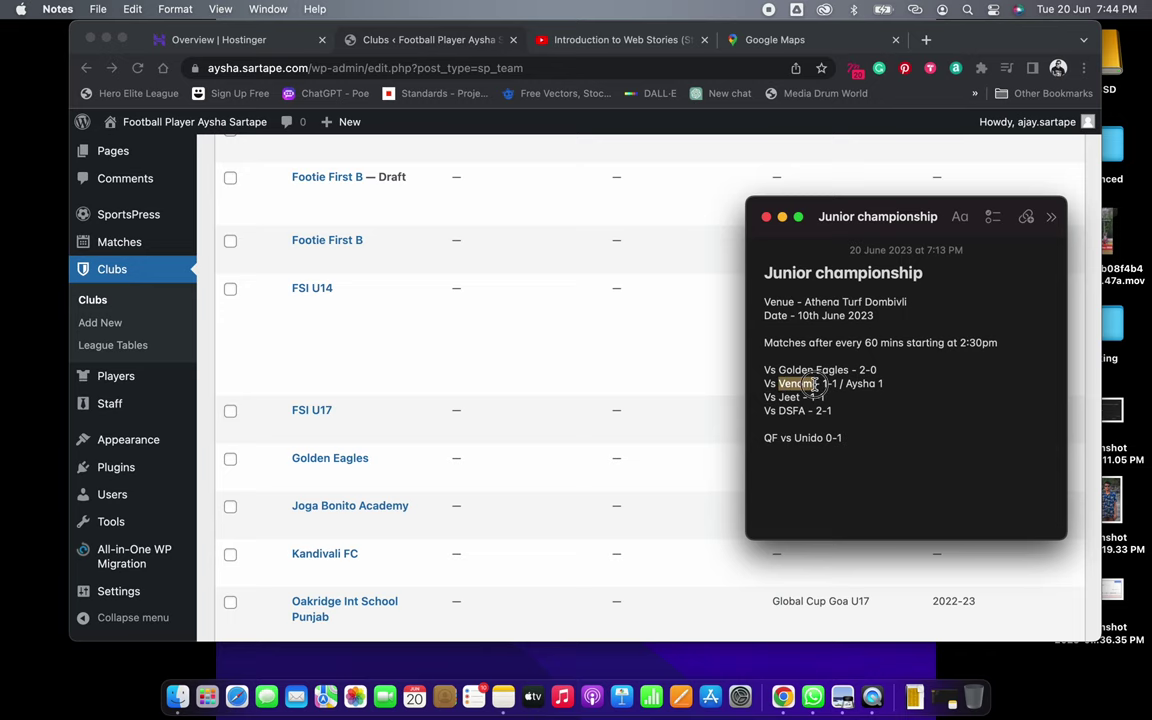
right_click(813, 386)
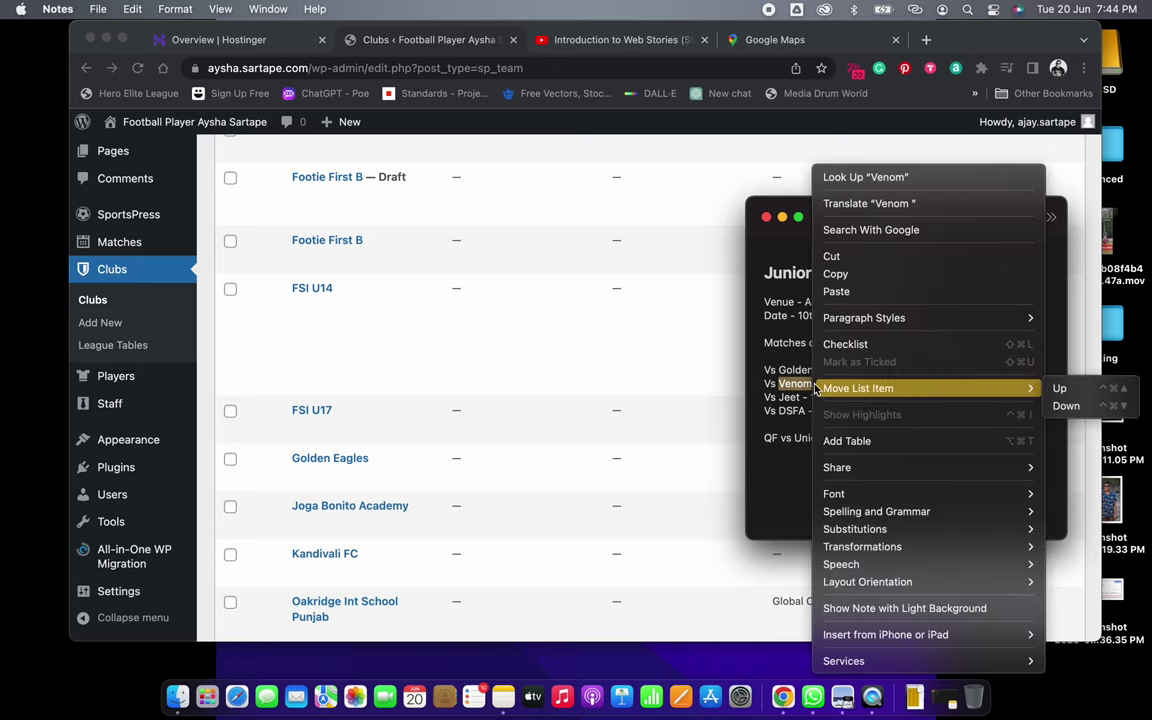
click(836, 274)
click(540, 420)
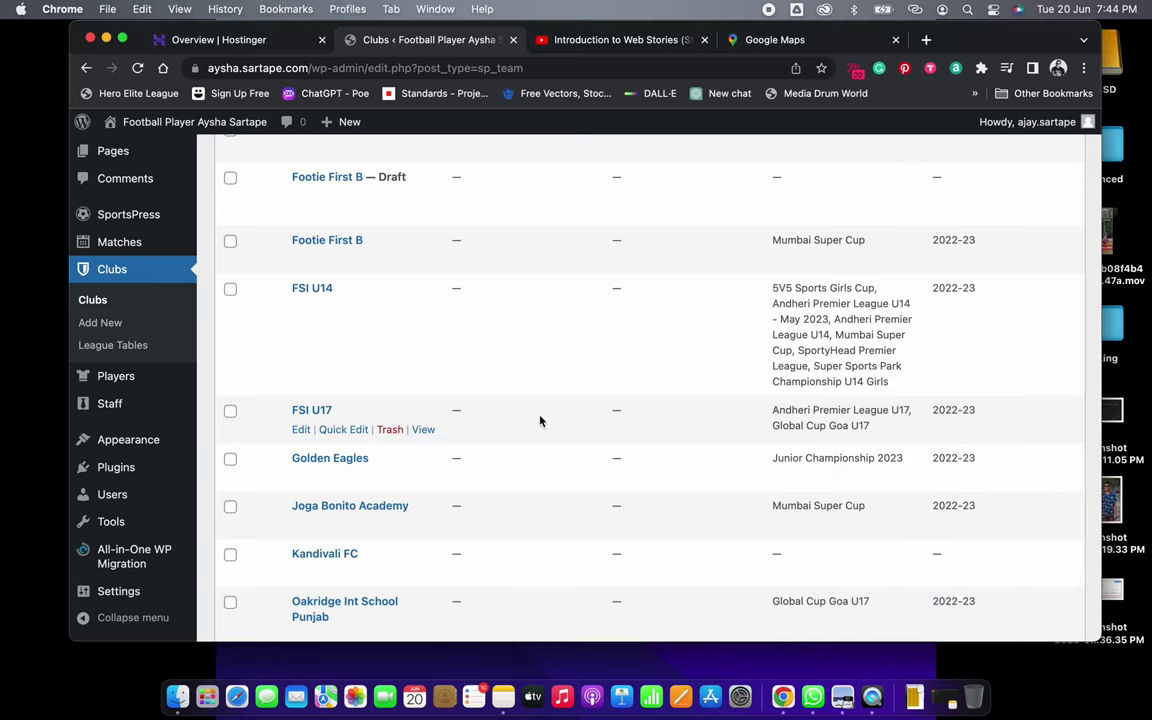
scroll(540, 420, up, 10)
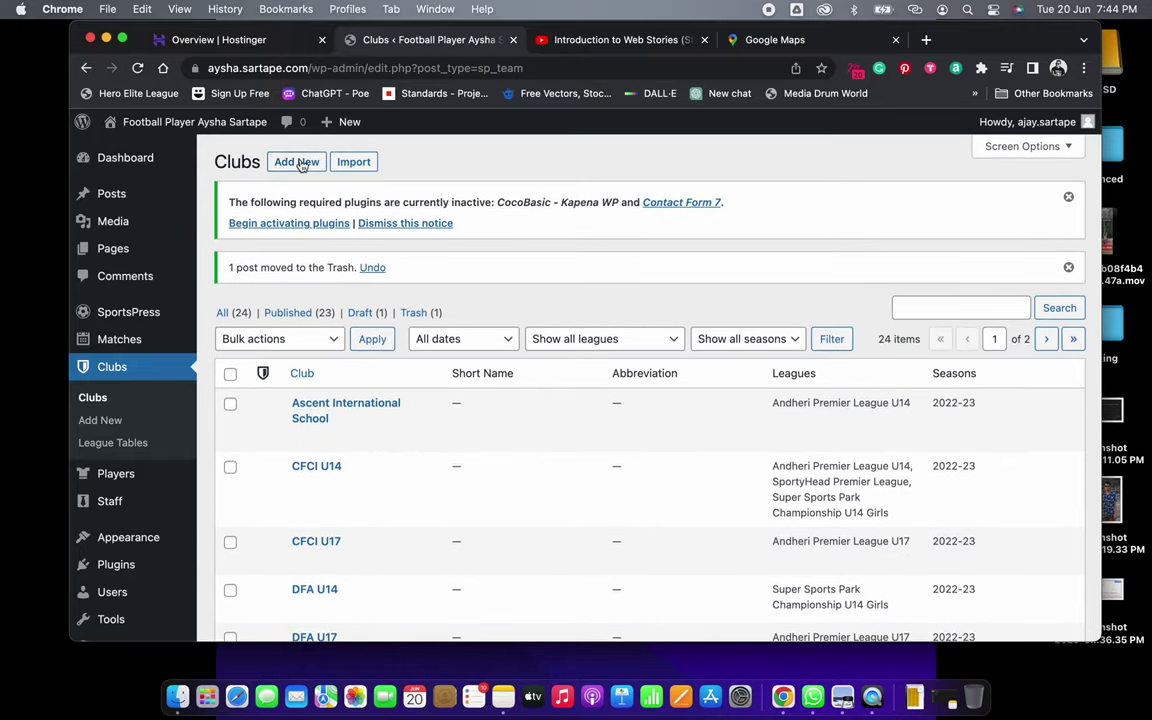
click(297, 167)
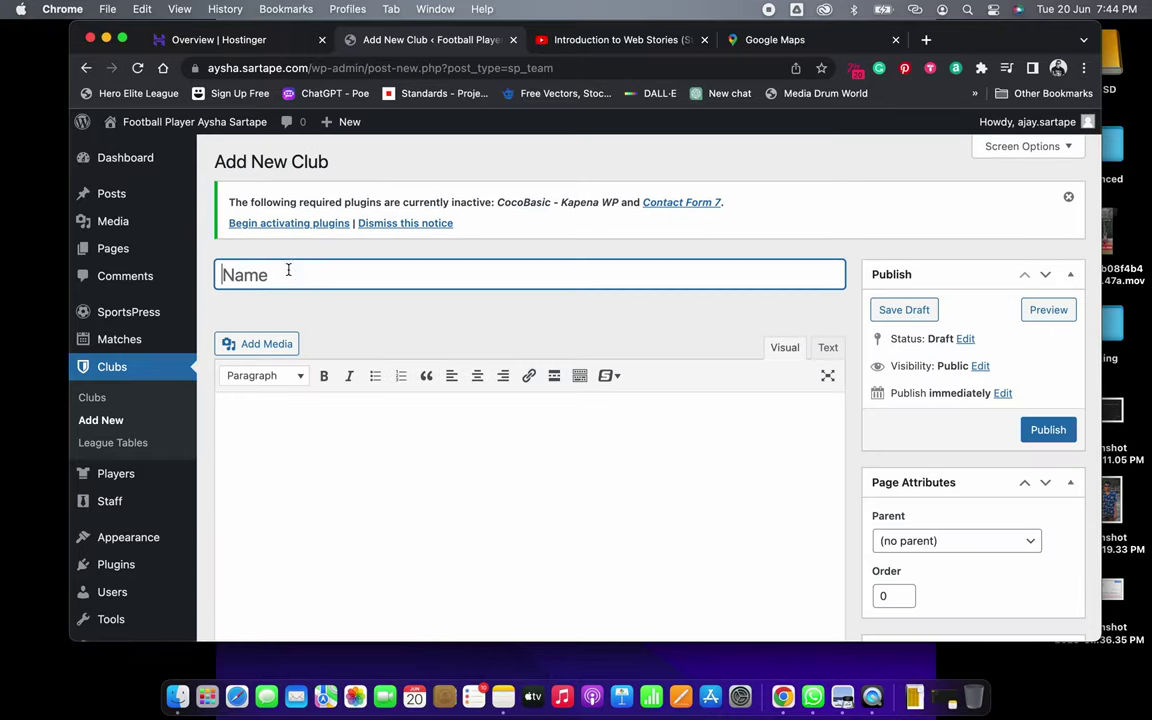
key(super+v)
text(Sports)
Assign Venom Sports to the Junior Championship 2023 league, season 2022-23 and home ground Athena Turf Dombivli
scroll(851, 344, down, 10)
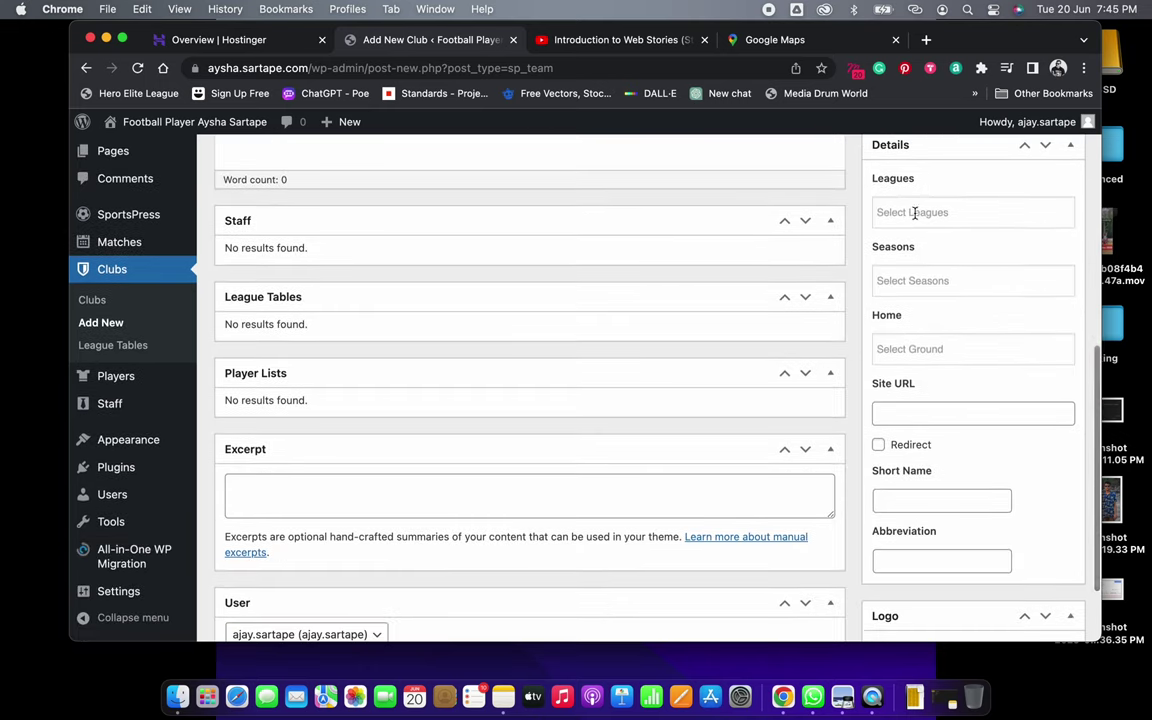
click(914, 213)
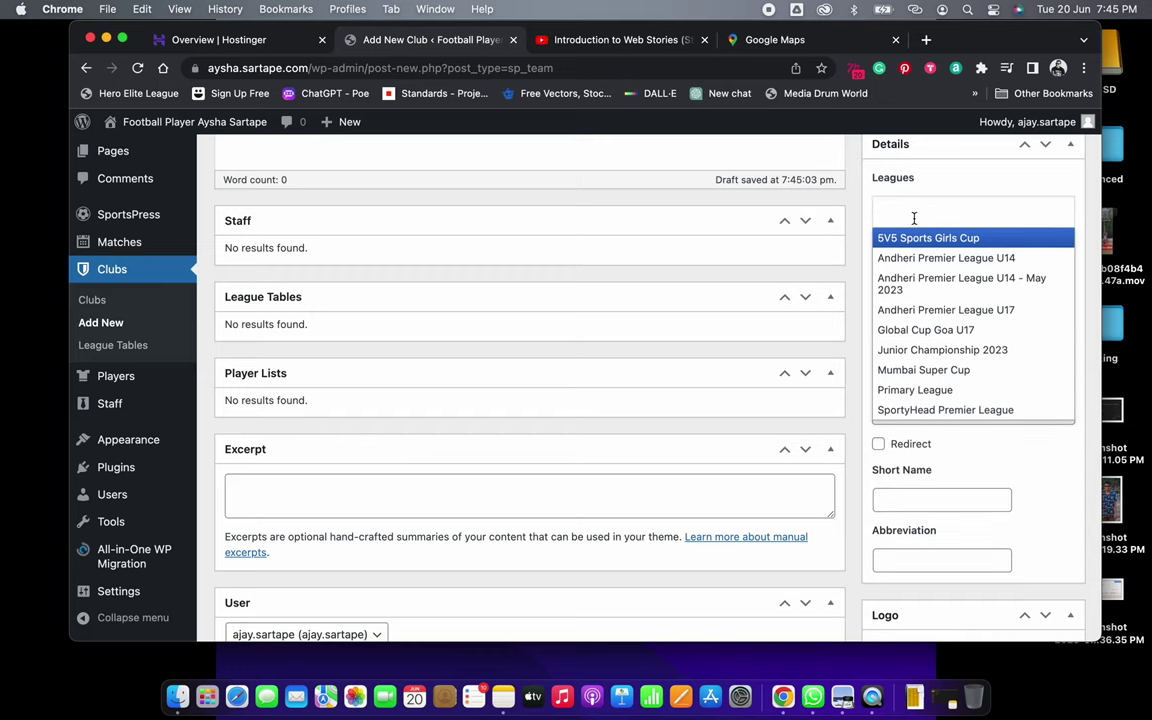
click(931, 352)
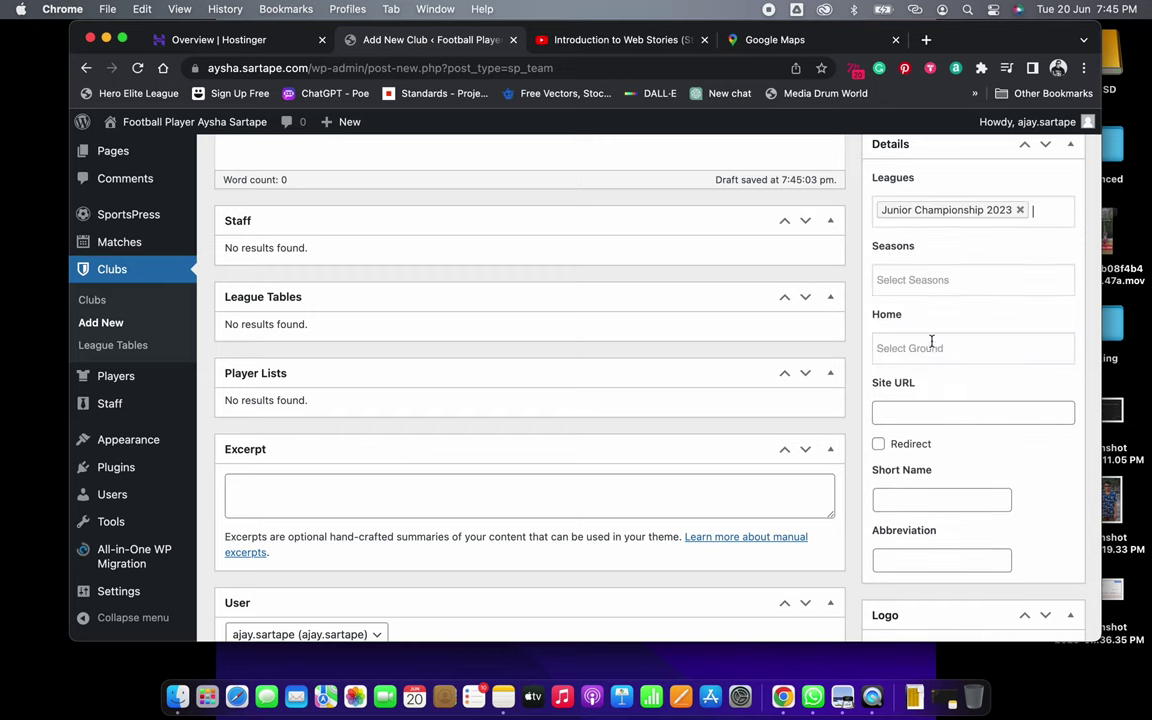
click(922, 281)
click(914, 300)
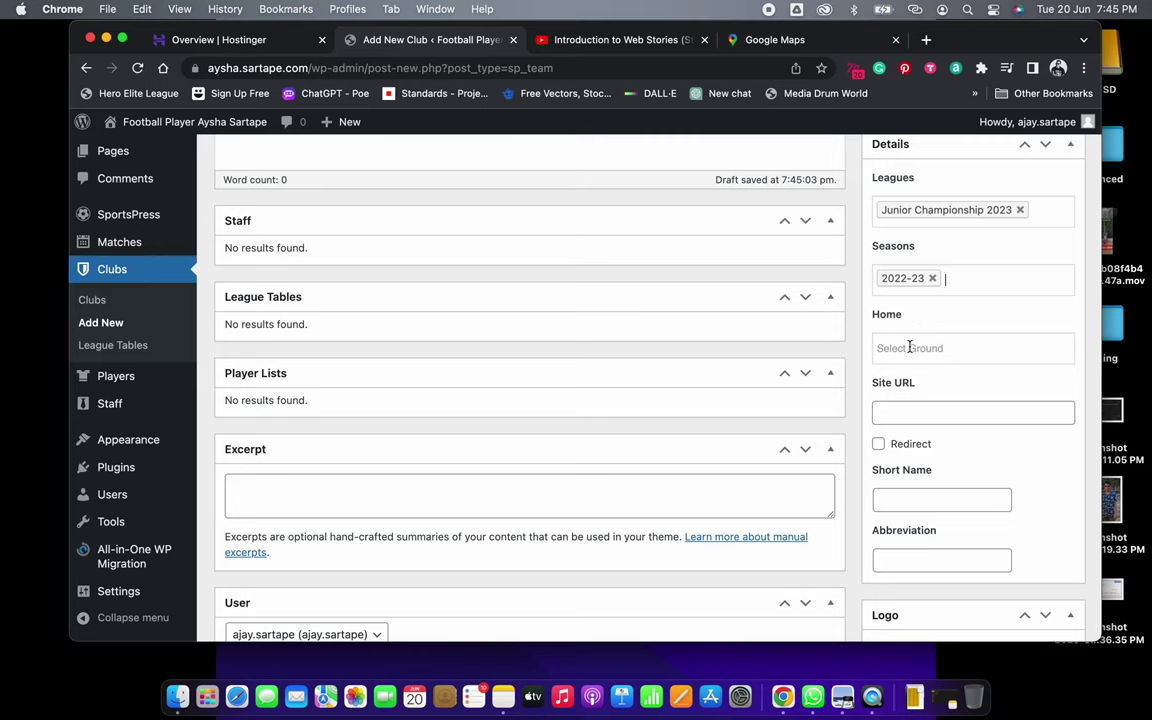
click(908, 348)
click(918, 374)
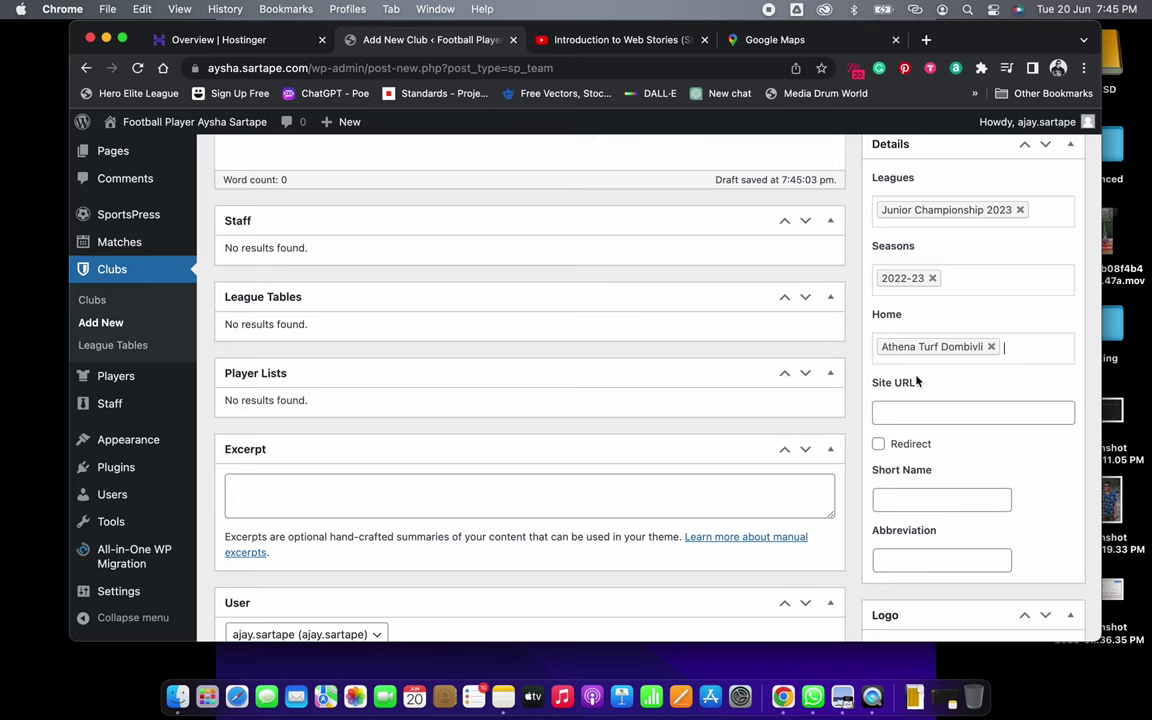
Publish the Venom Sports club and view its entry on the second page of the clubs list
scroll(968, 395, down, 3)
scroll(967, 393, up, 10)
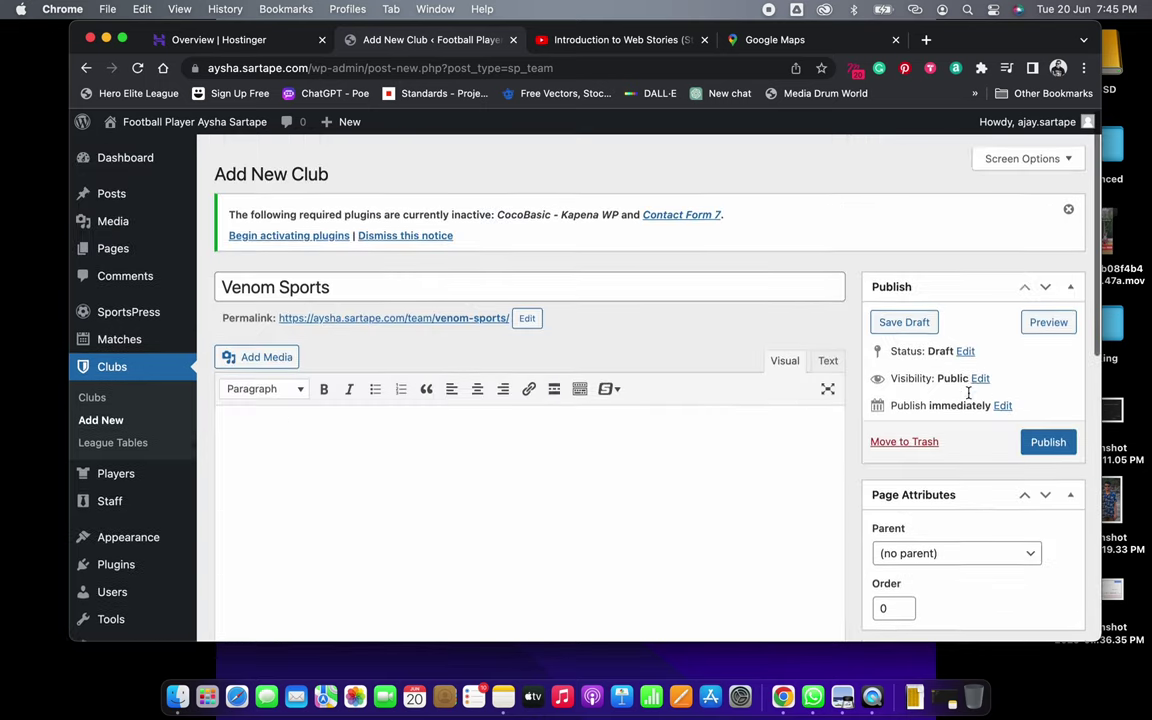
click(1038, 430)
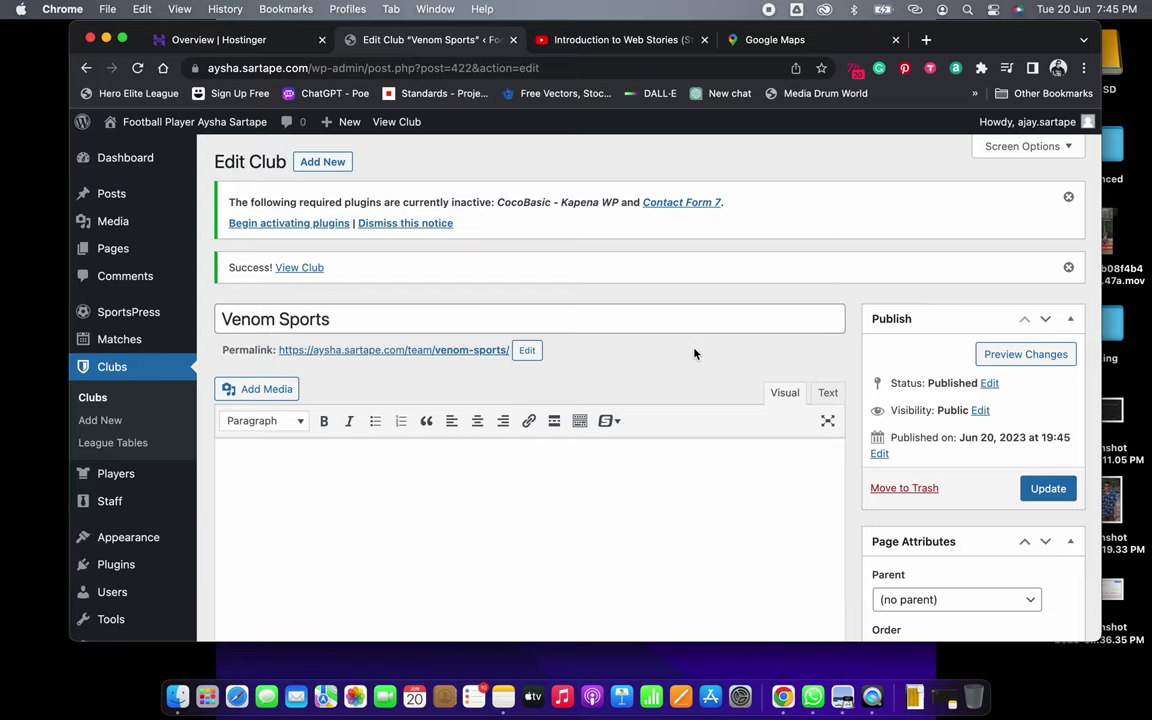
scroll(694, 348, down, 5)
scroll(694, 348, down, 3)
scroll(694, 350, up, 10)
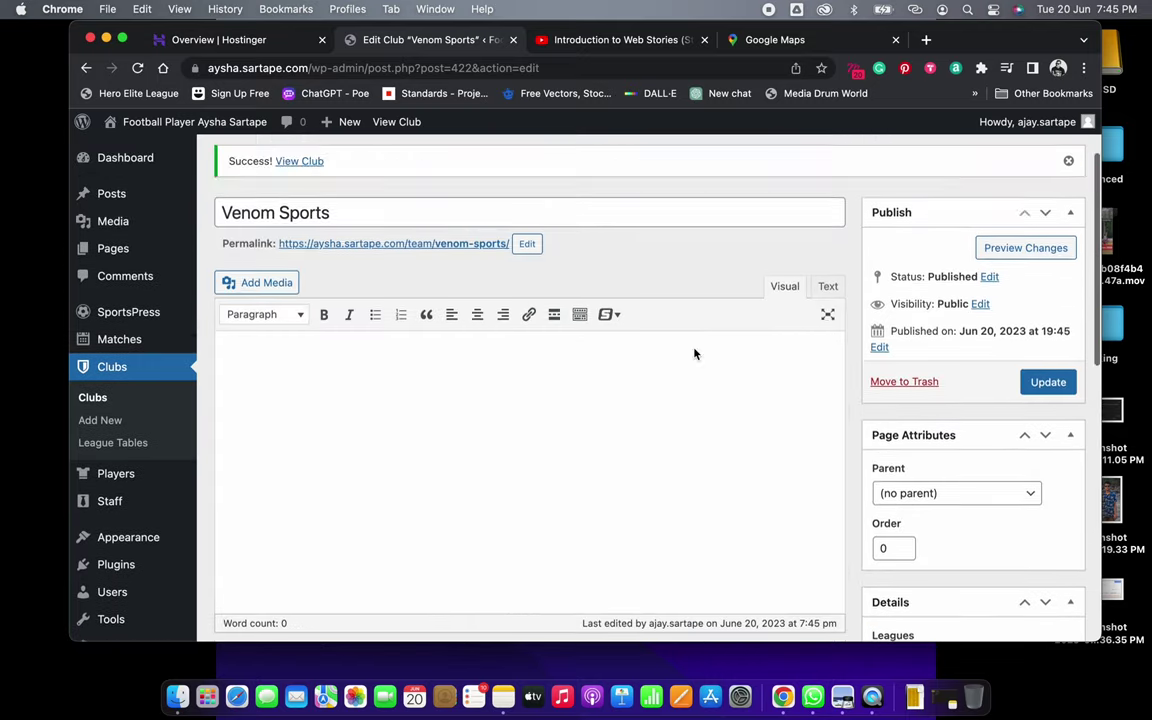
click(100, 406)
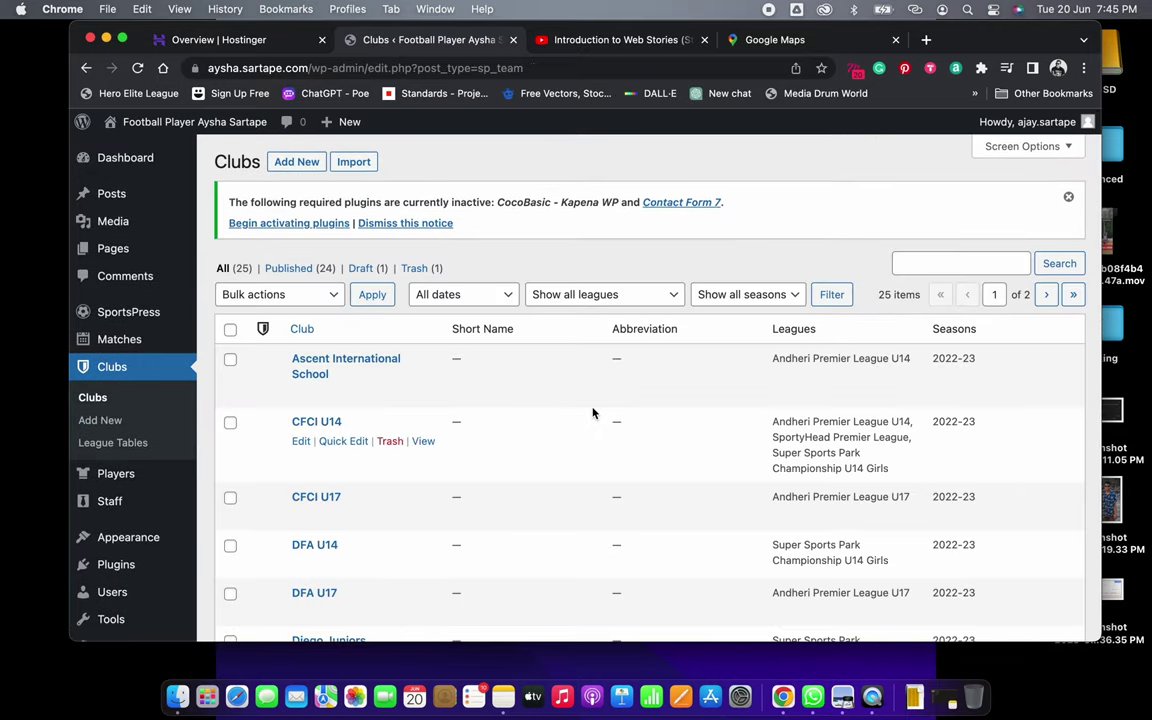
scroll(592, 412, down, 10)
scroll(592, 412, down, 4)
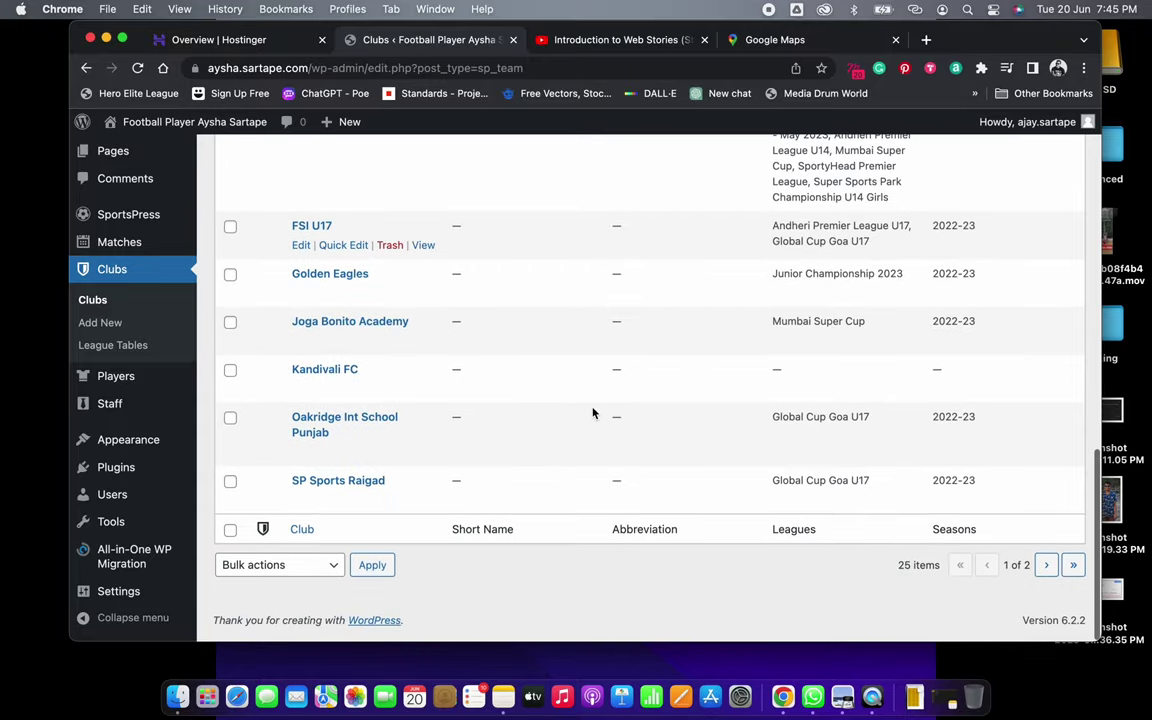
click(1046, 570)
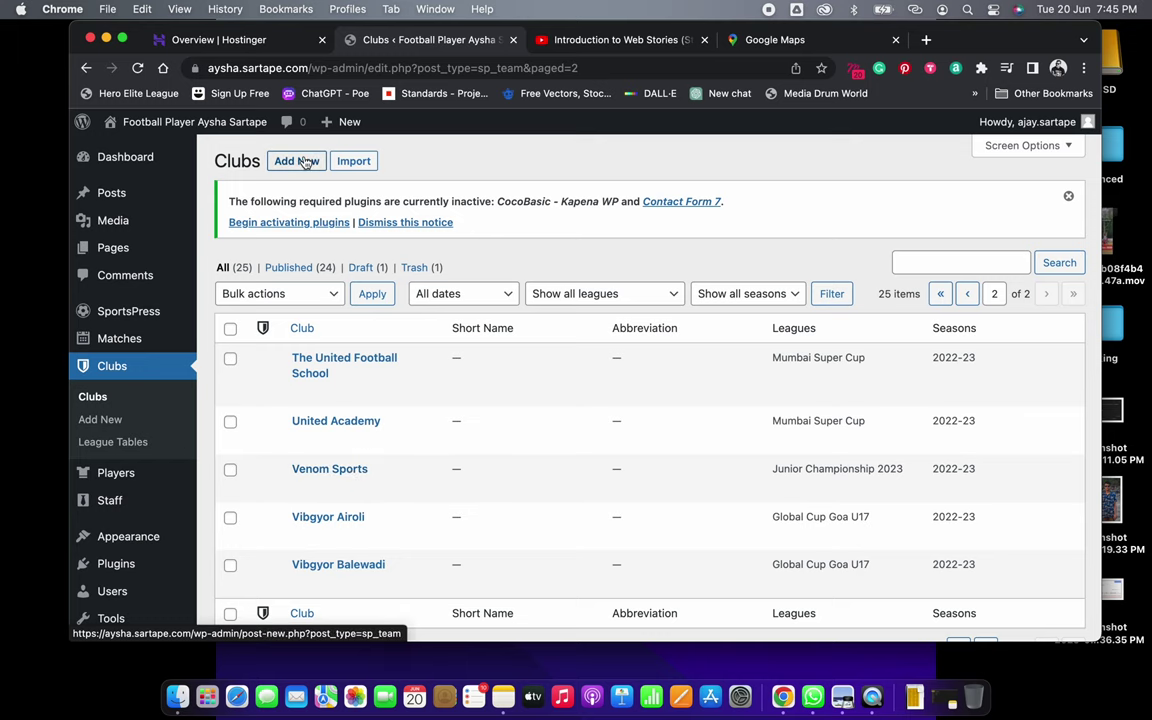
Copy "Jeet" from the note into the name of a new club and complete it as Jeet FA
key(super+Tab)
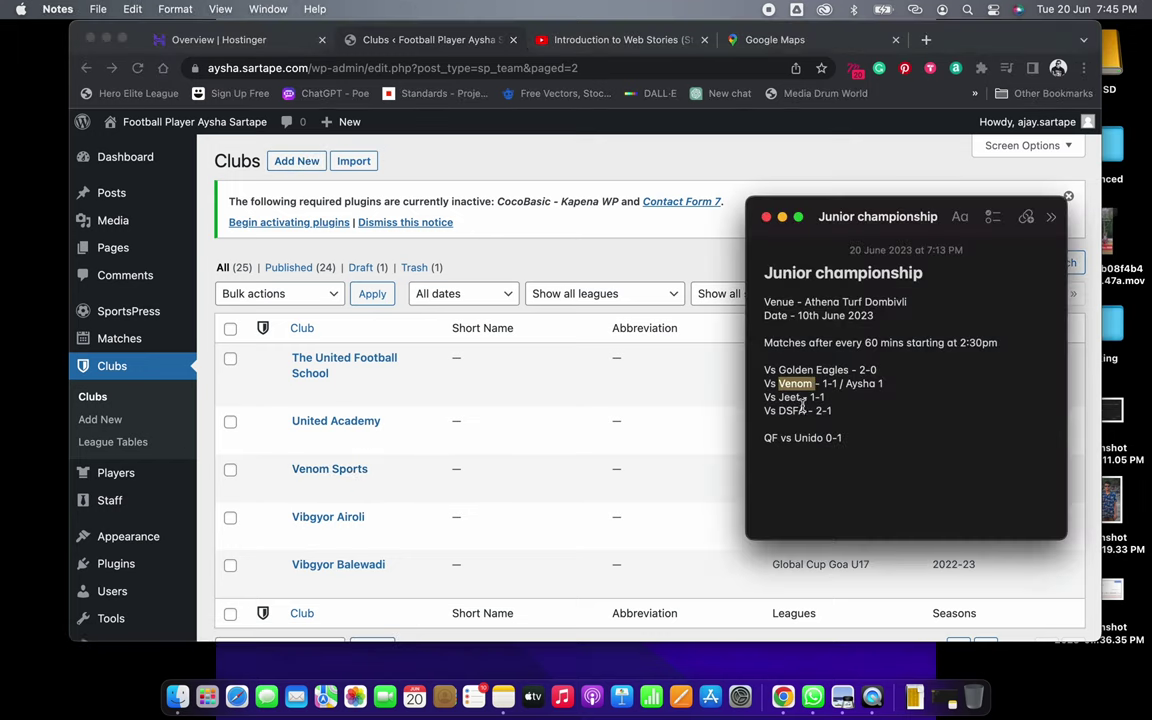
double_click(795, 397)
key(super+c)
key(super+Tab)
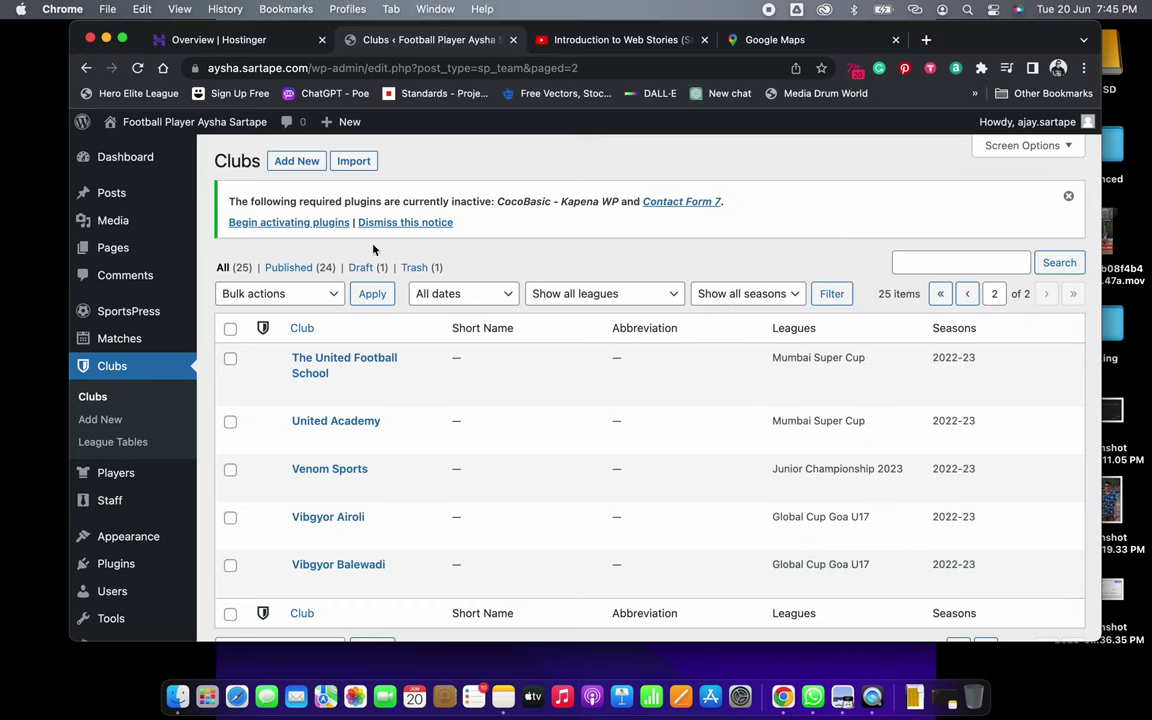
click(298, 162)
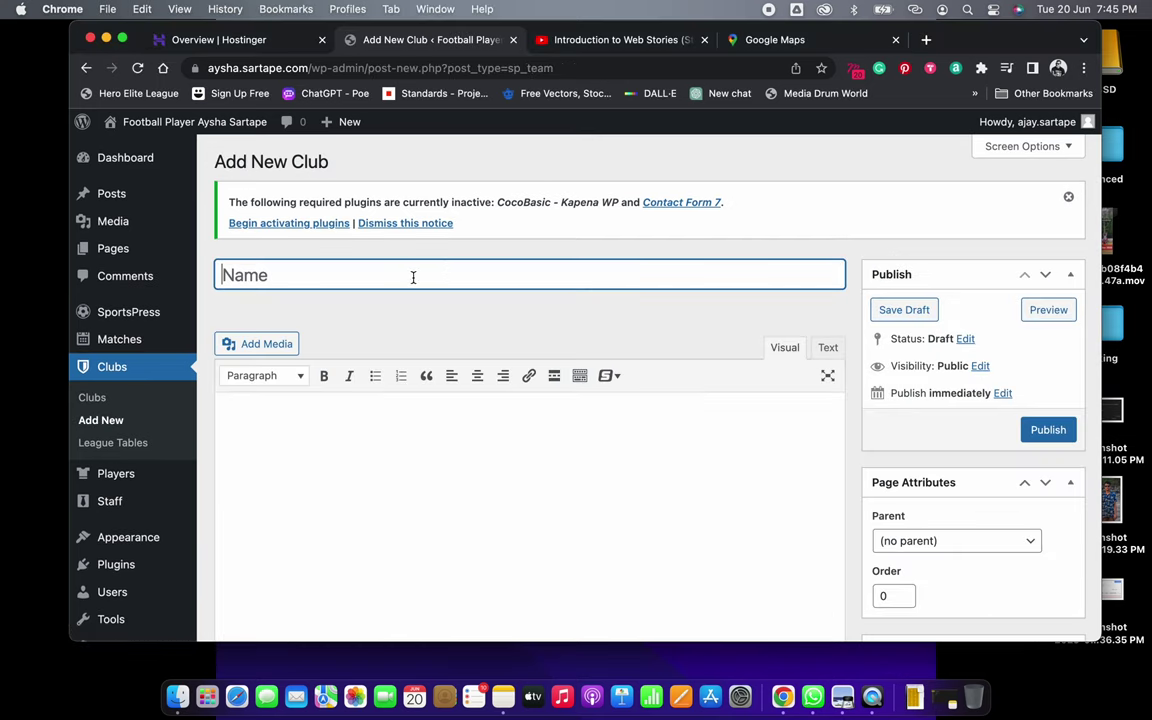
key(super+v)
text(FA)
Assign Jeet FA to the Junior Championship 2023 league, season 2022-23 and home ground Athena Turf Dombivli
scroll(863, 445, down, 10)
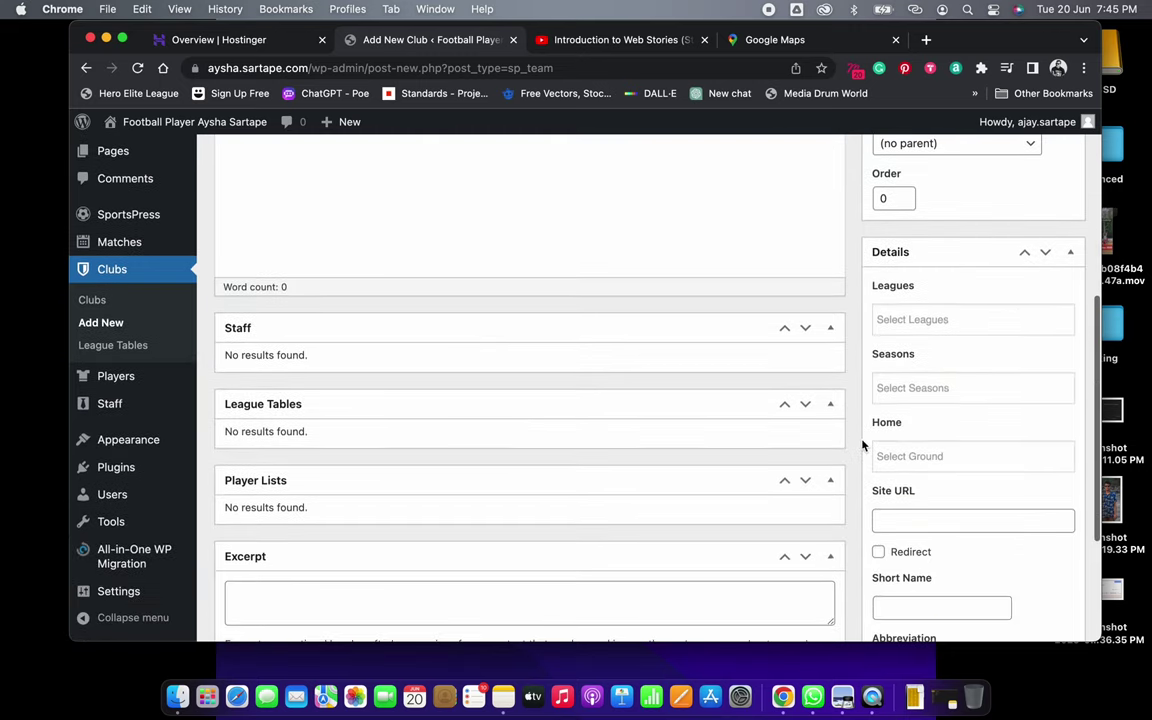
click(903, 319)
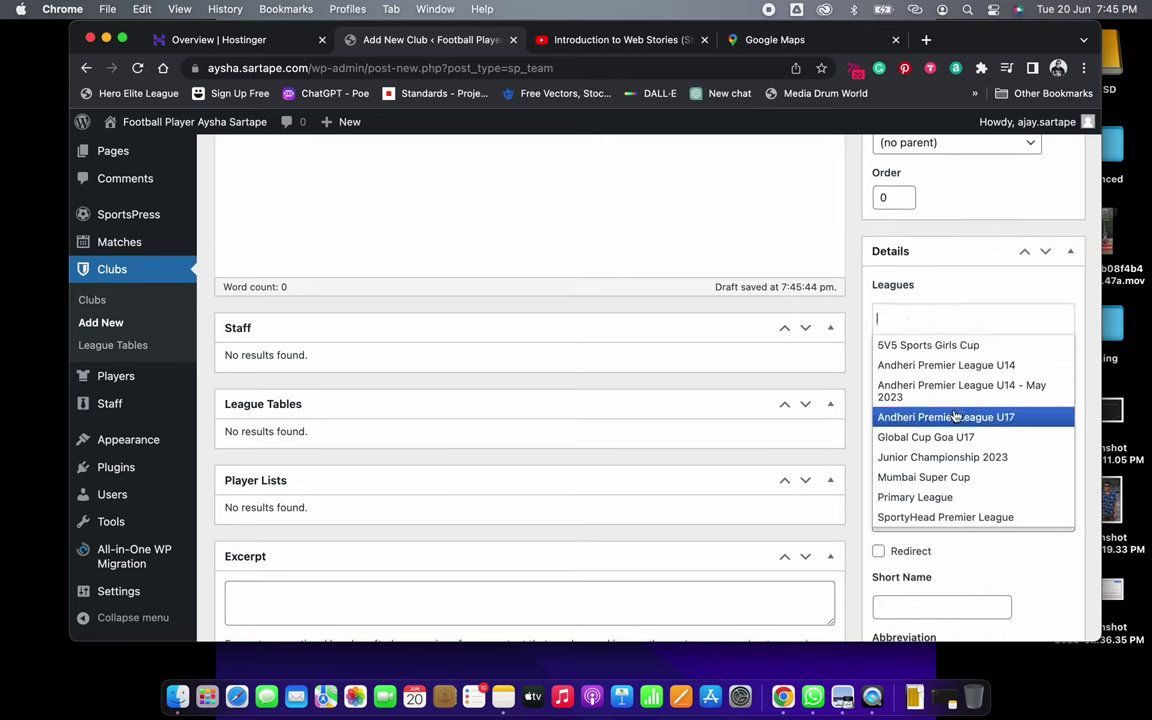
click(958, 460)
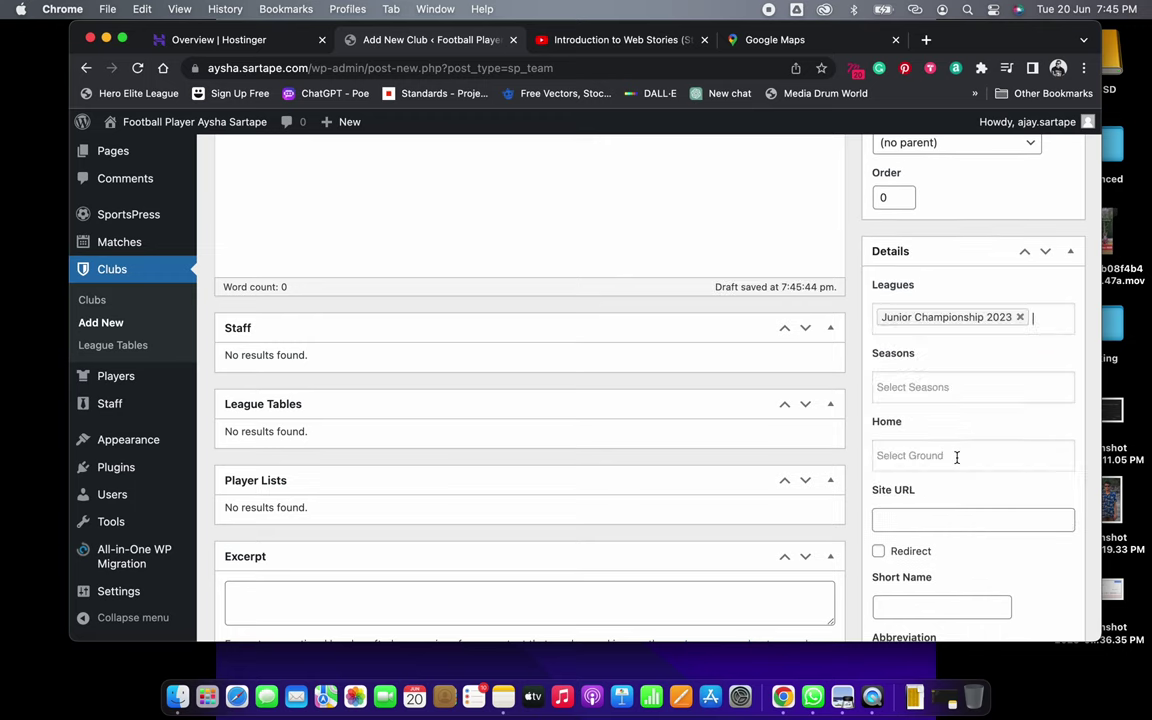
click(1022, 318)
click(964, 319)
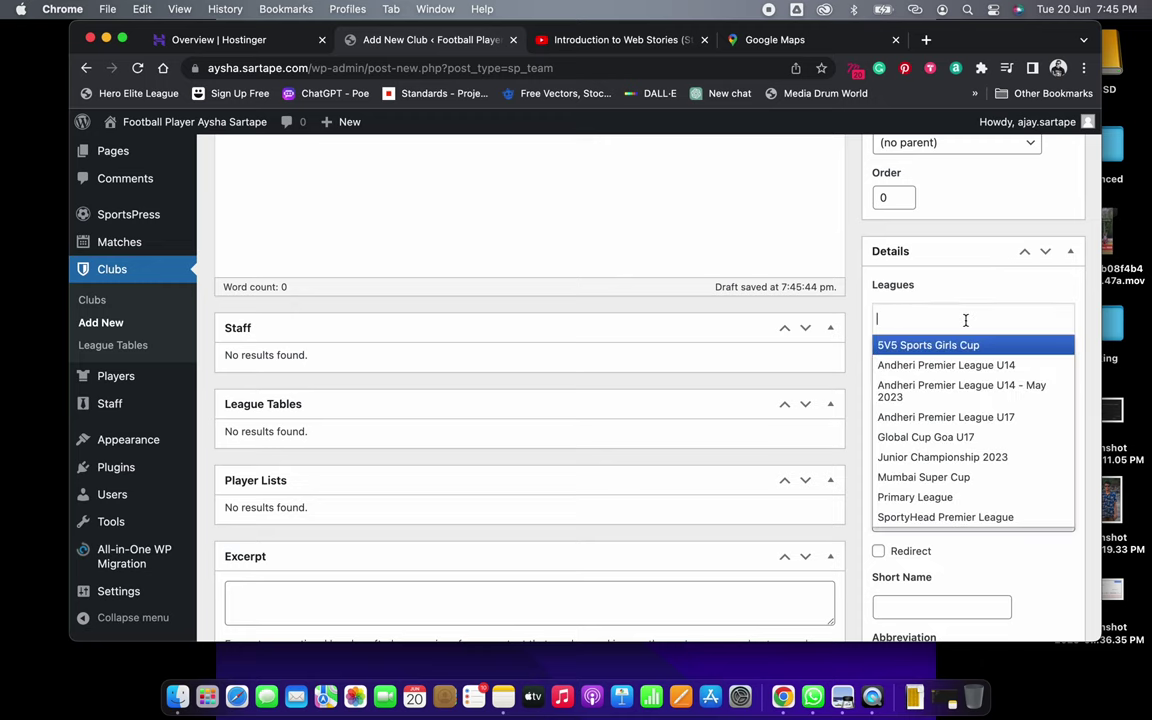
click(991, 457)
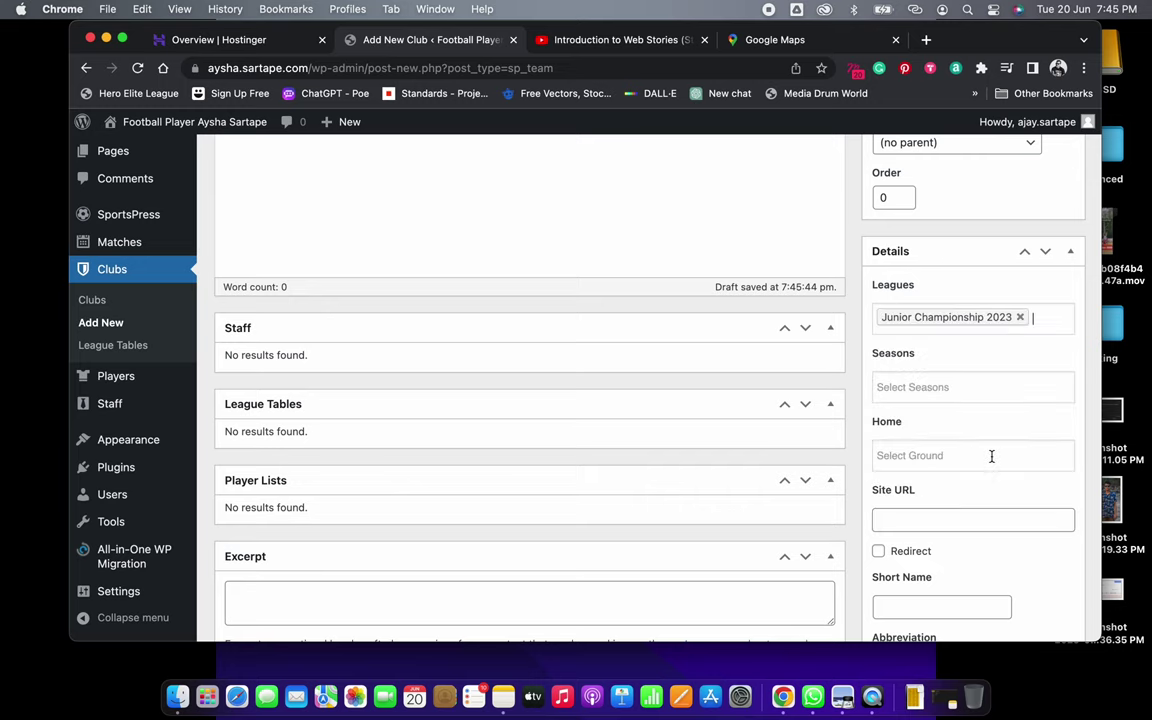
click(913, 389)
click(905, 415)
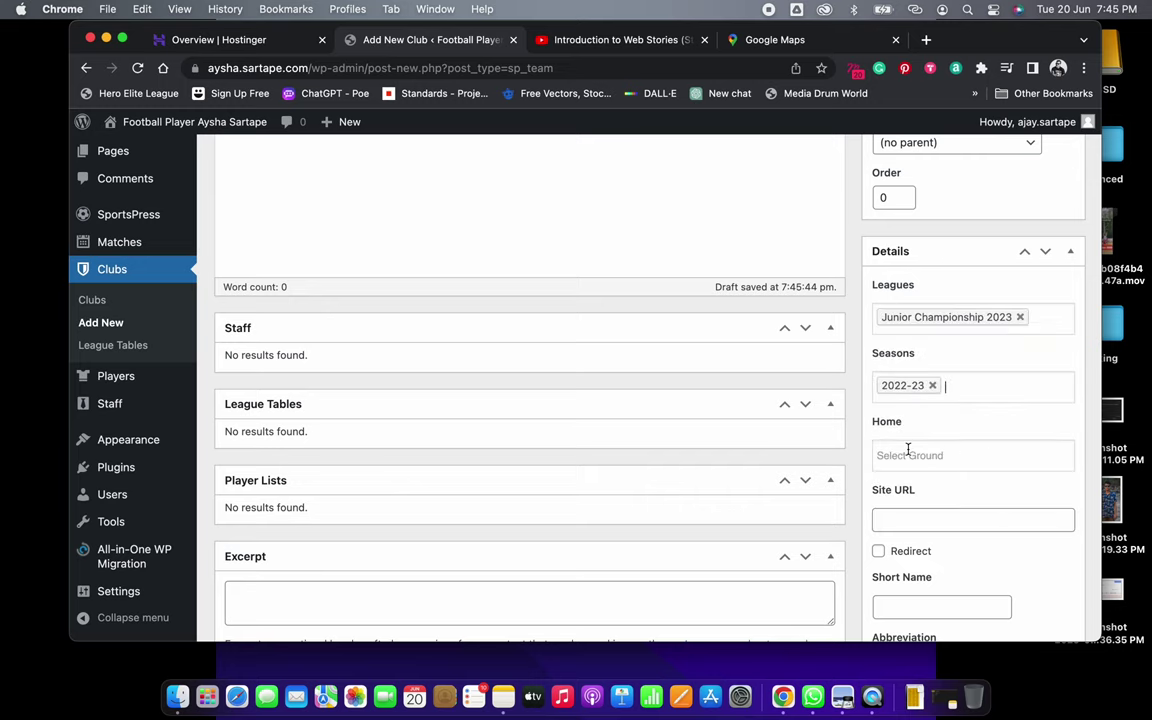
click(908, 452)
click(922, 484)
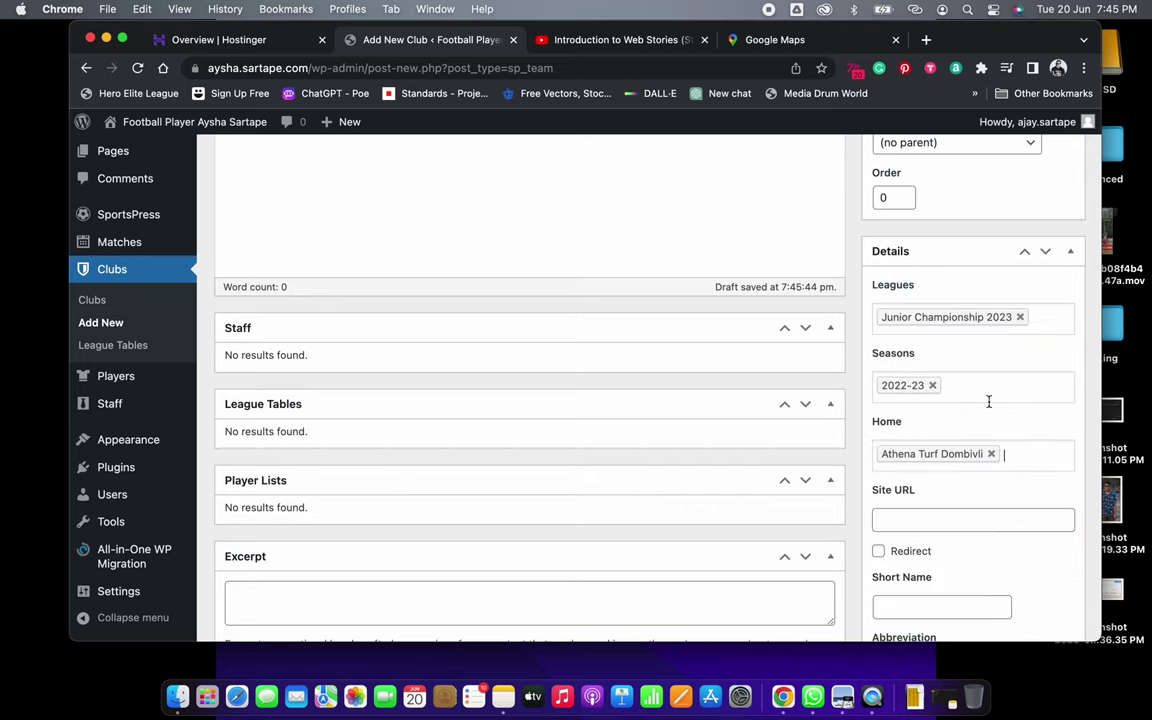
Publish the Jeet FA club
scroll(987, 401, up, 10)
click(1048, 430)
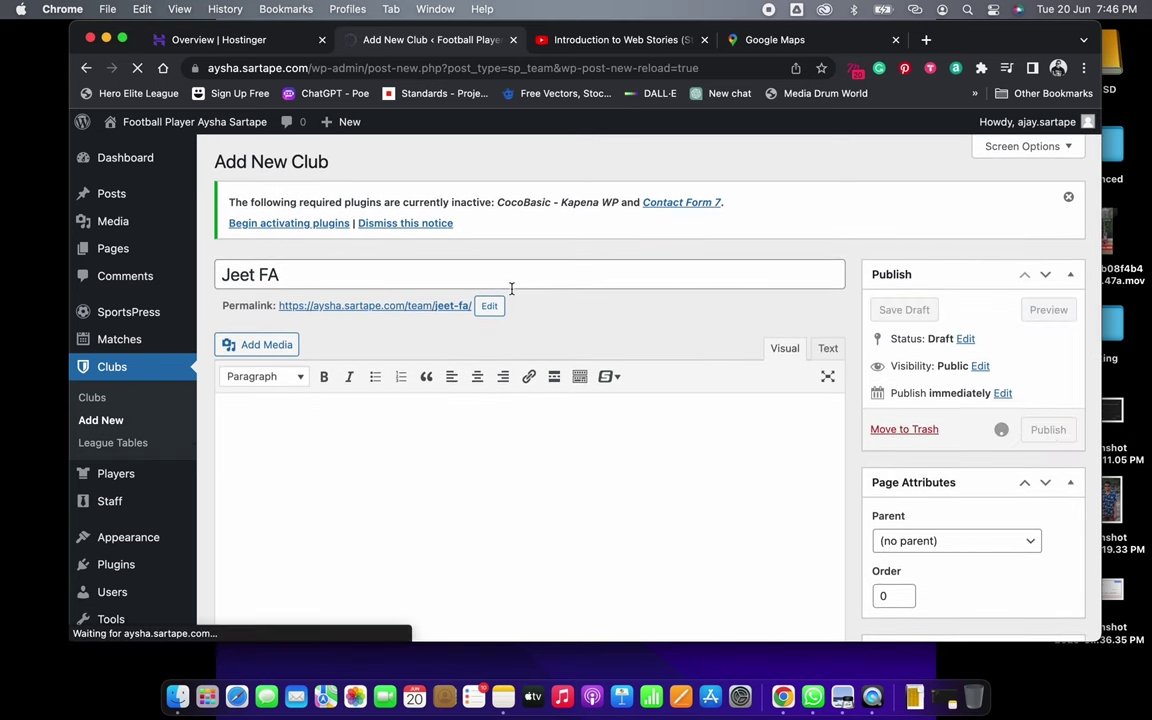
key(super+Tab)
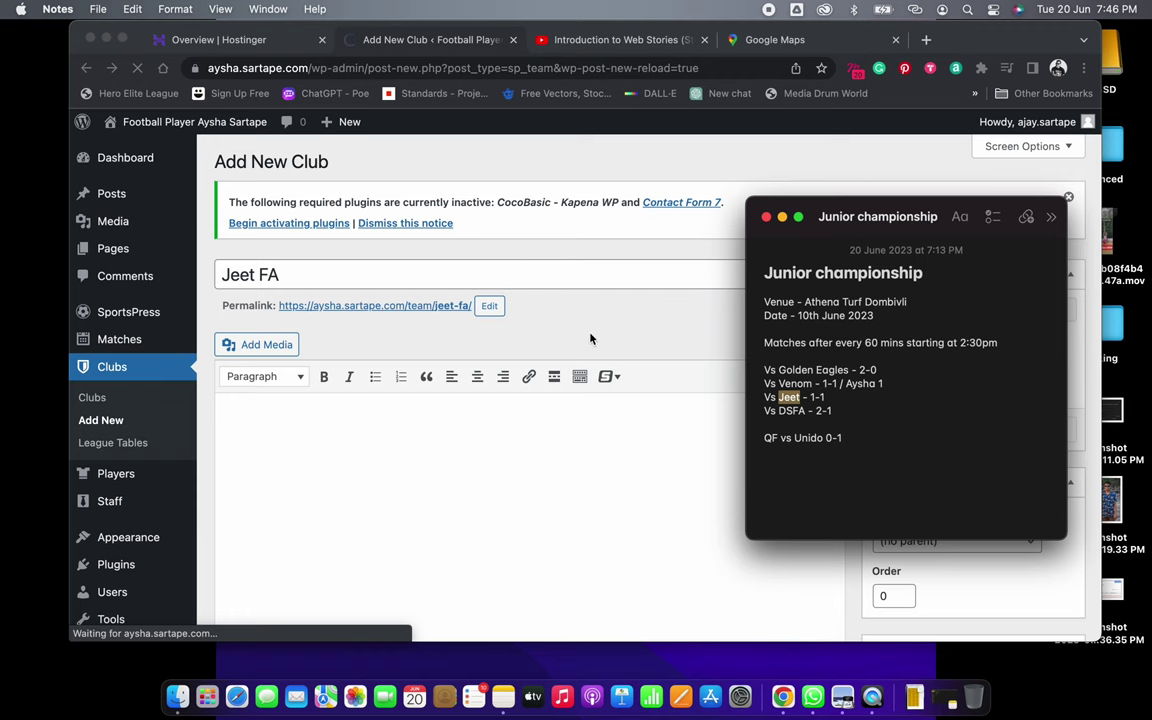
key(super+Tab)
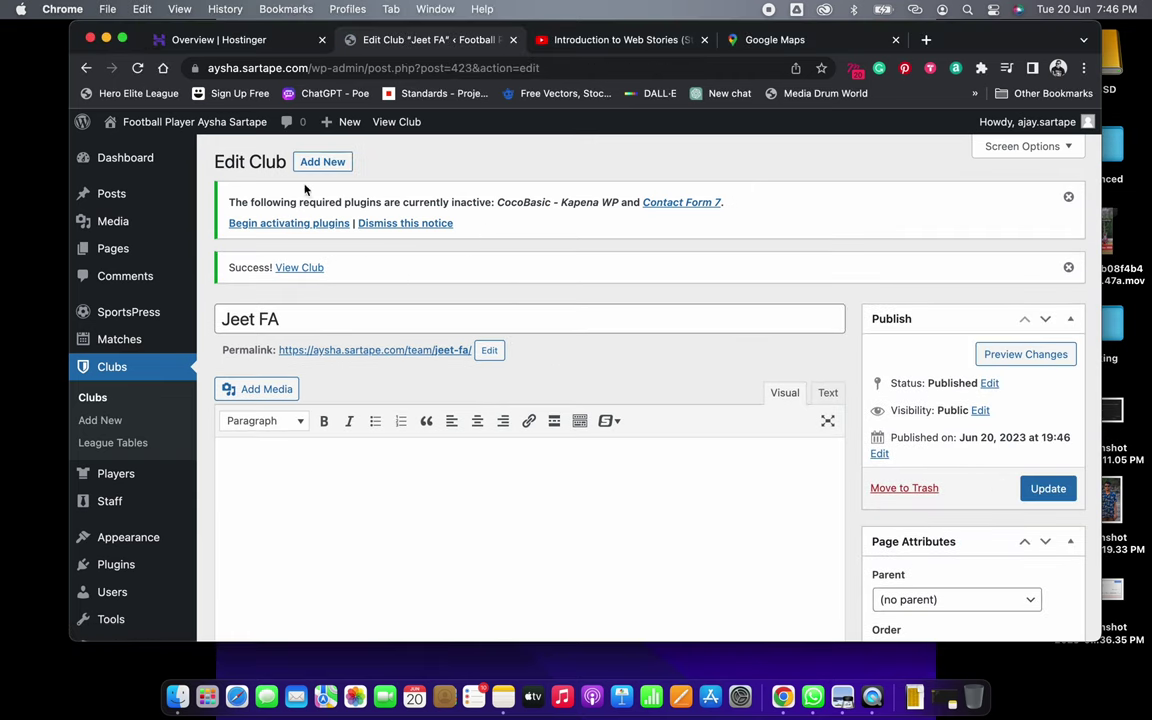
Start another new club and copy "DSFA" from the note into its name
click(322, 162)
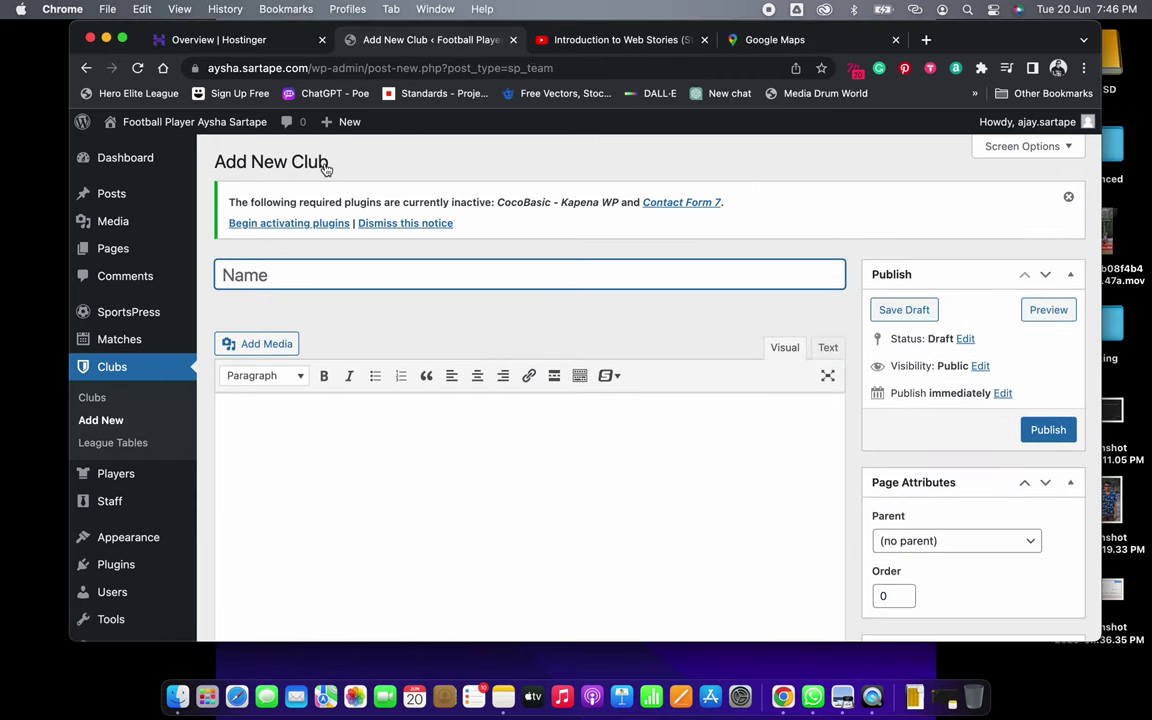
key(super+Tab)
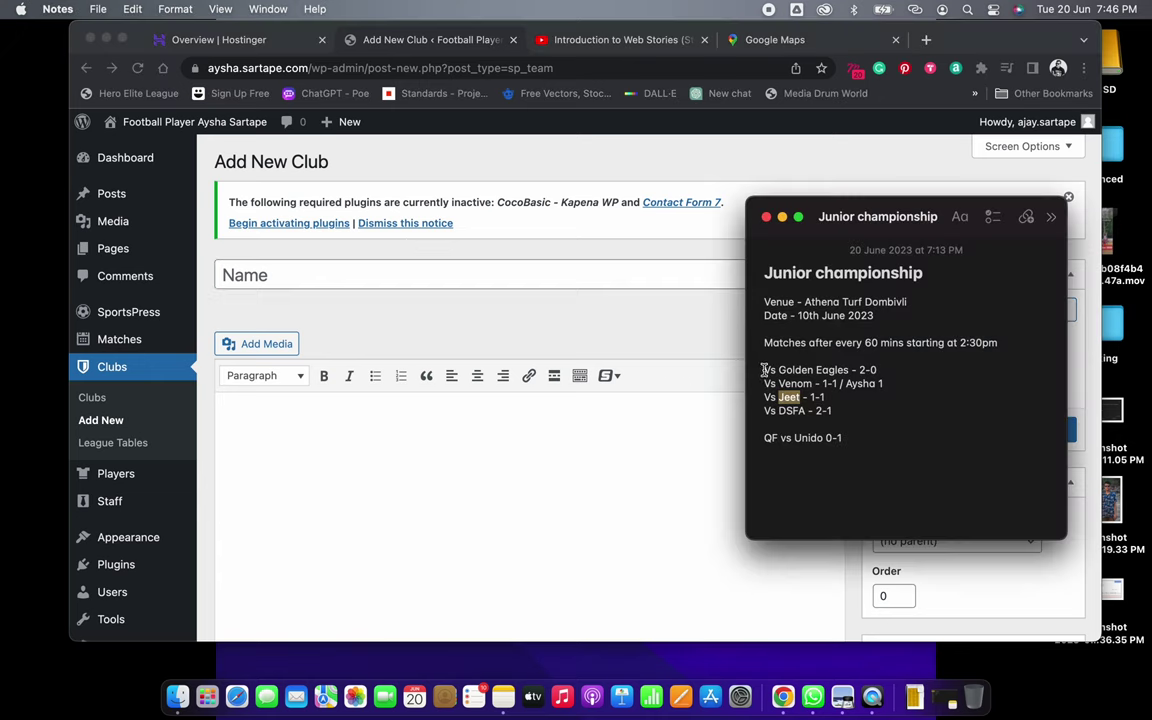
double_click(792, 410)
key(super+c)
click(335, 275)
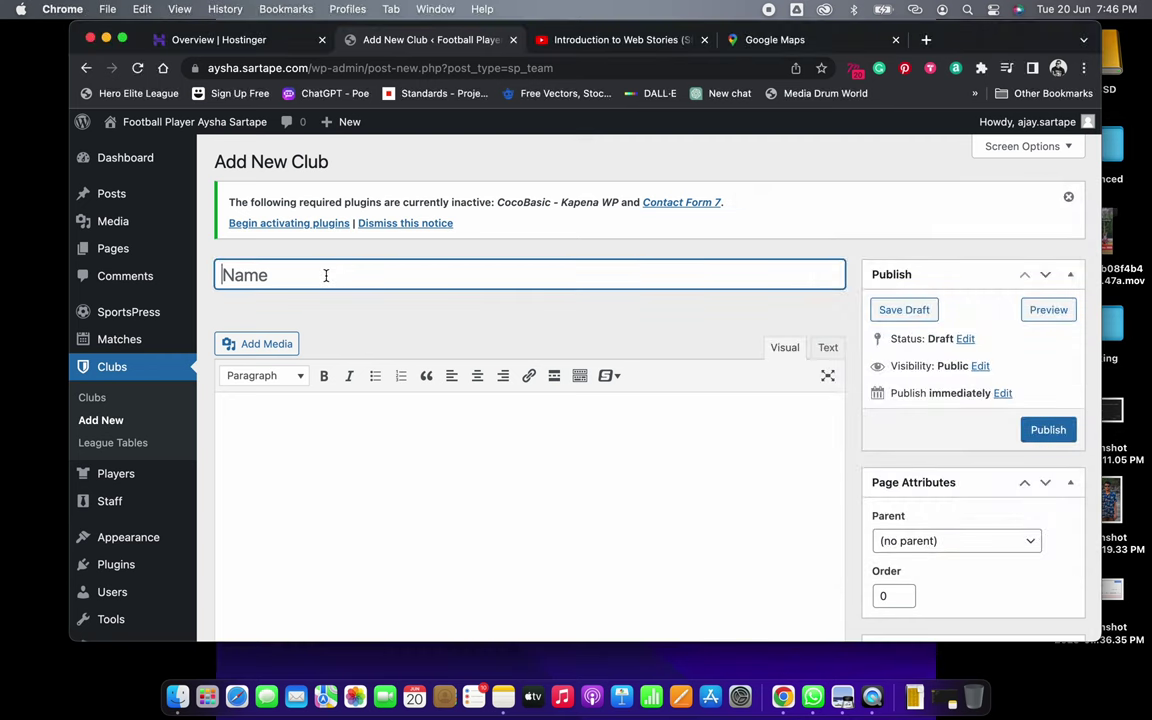
key(super+v)
Assign DSFA to the Junior Championship 2023 league, season 2022-23 and home ground Athena Turf Dombivli
scroll(858, 379, down, 5)
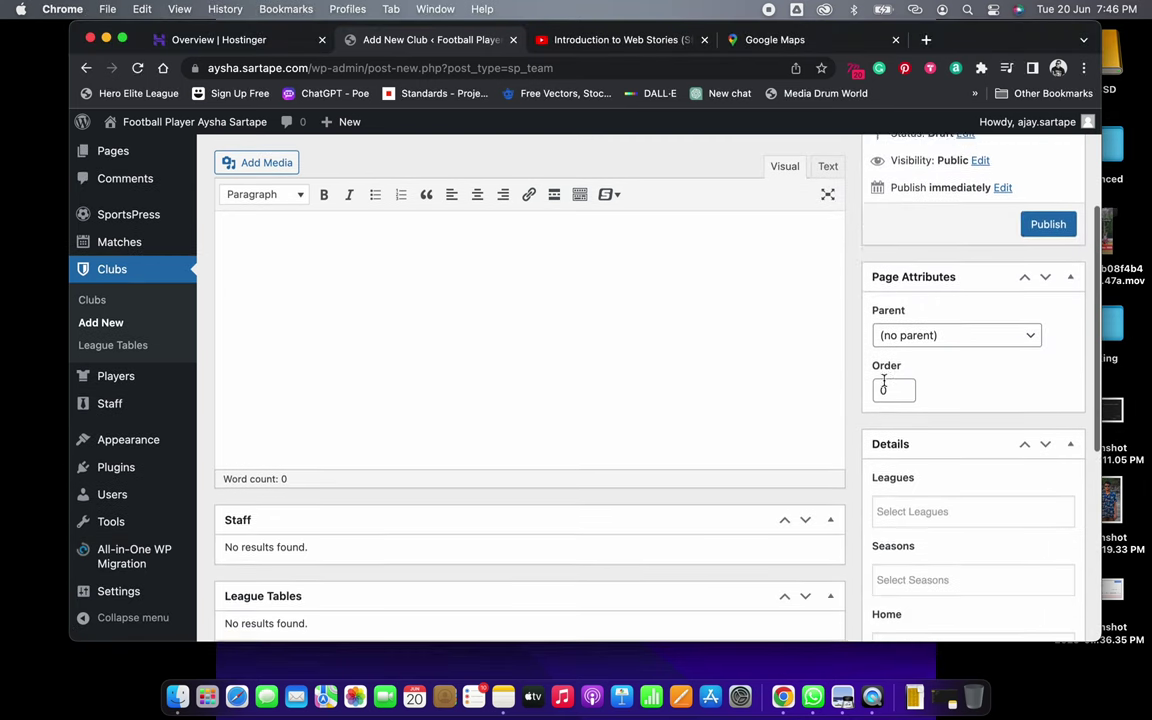
click(904, 332)
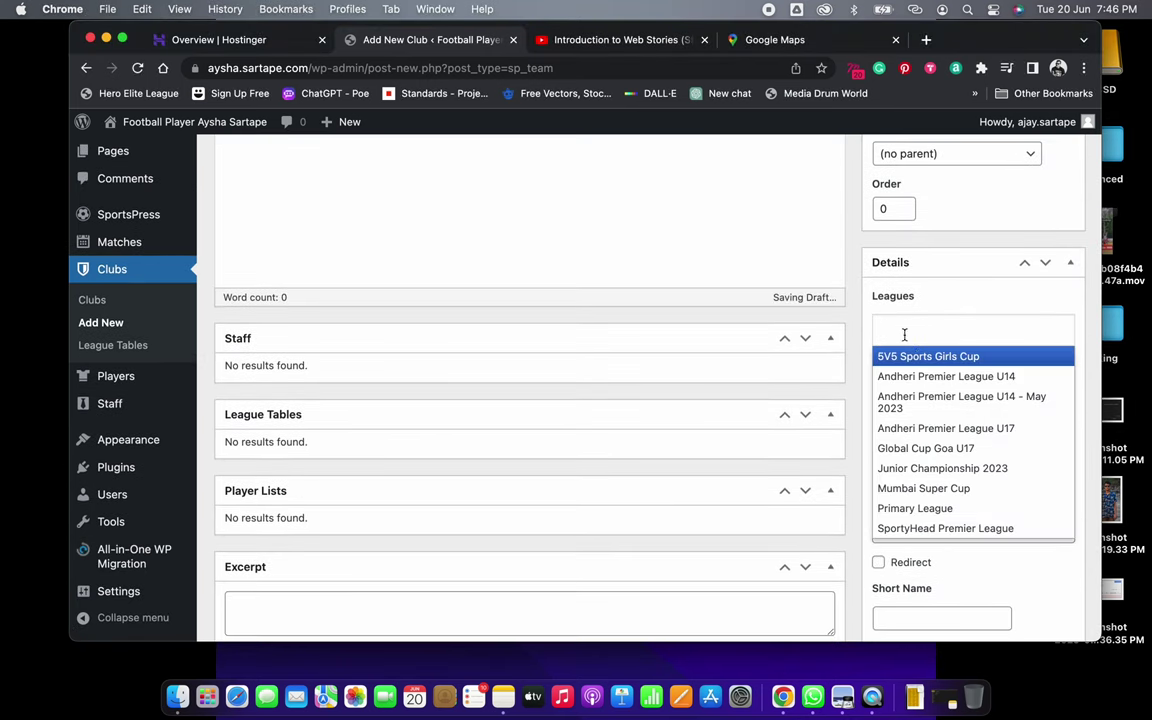
click(953, 470)
click(903, 401)
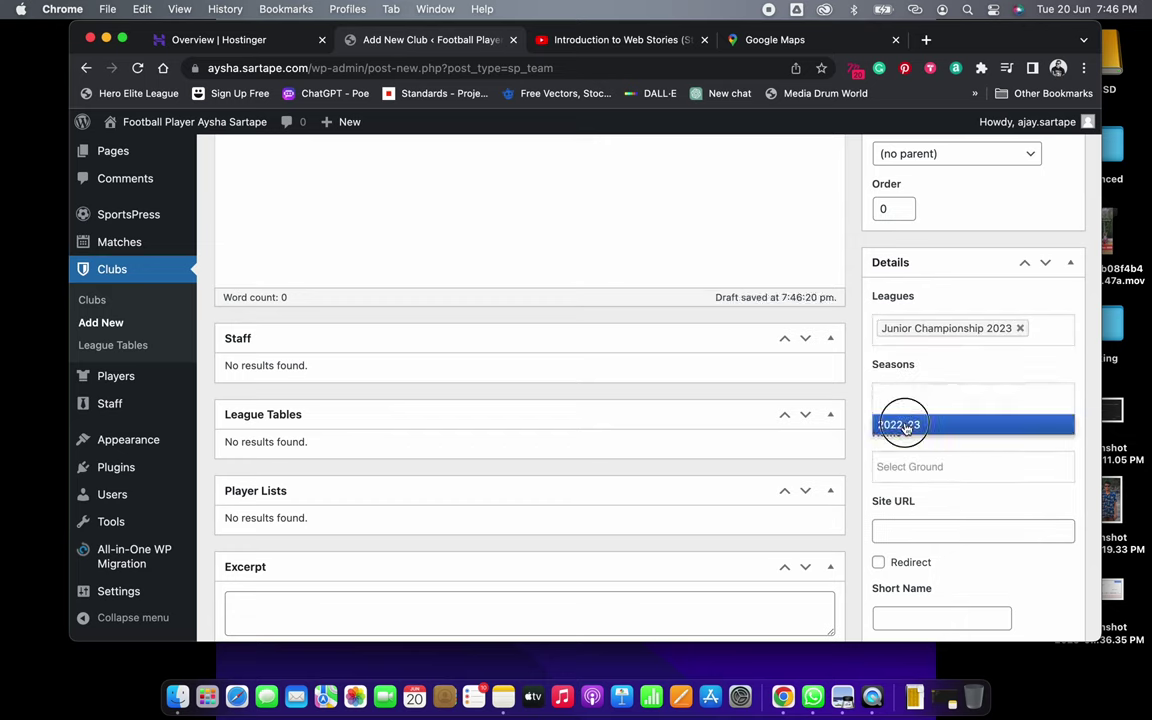
click(905, 424)
click(906, 468)
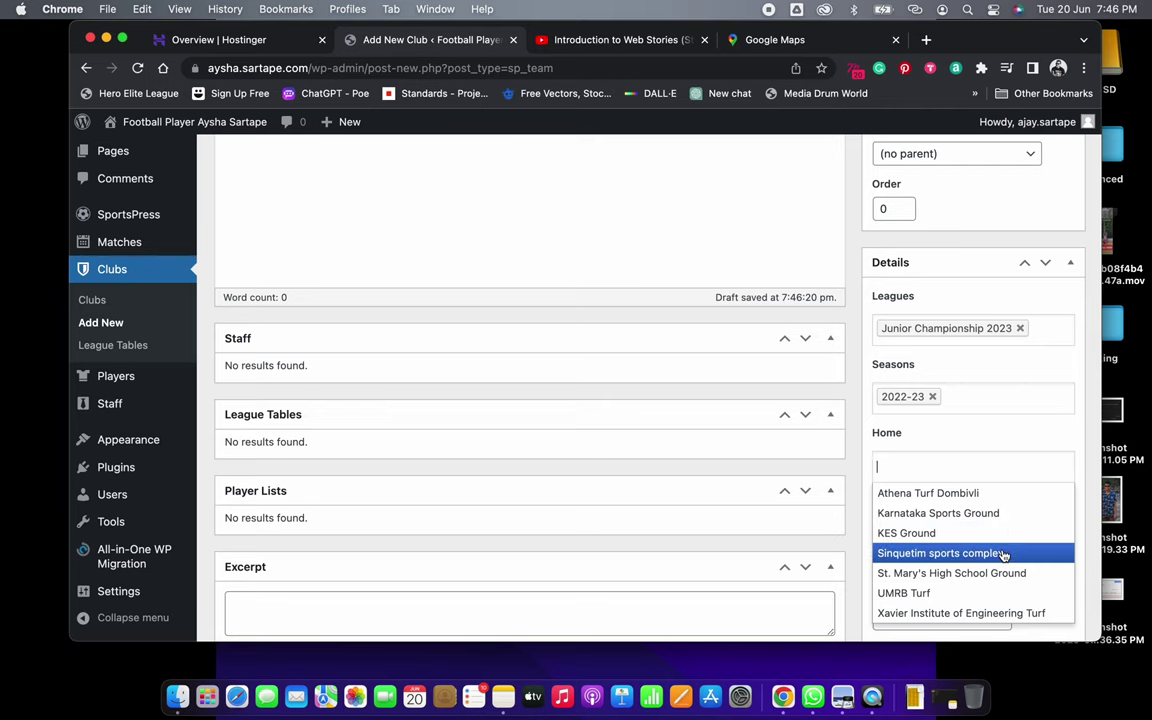
click(940, 493)
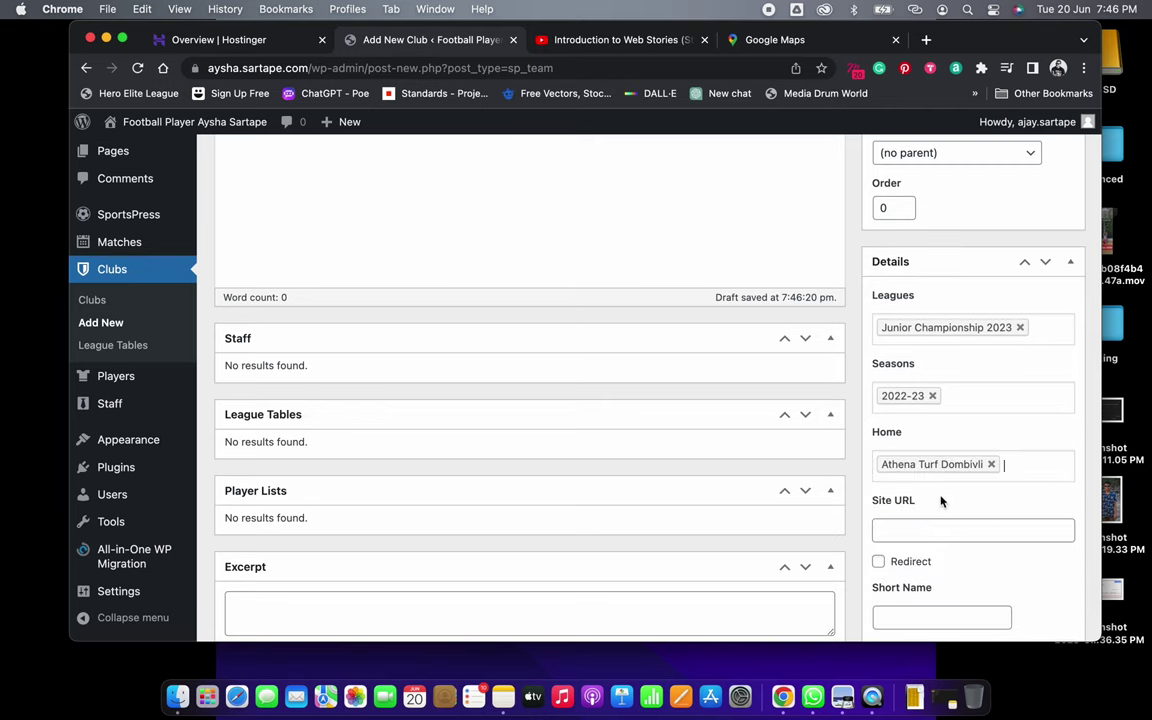
Publish the DSFA club and view its entry in the clubs list
scroll(968, 436, up, 5)
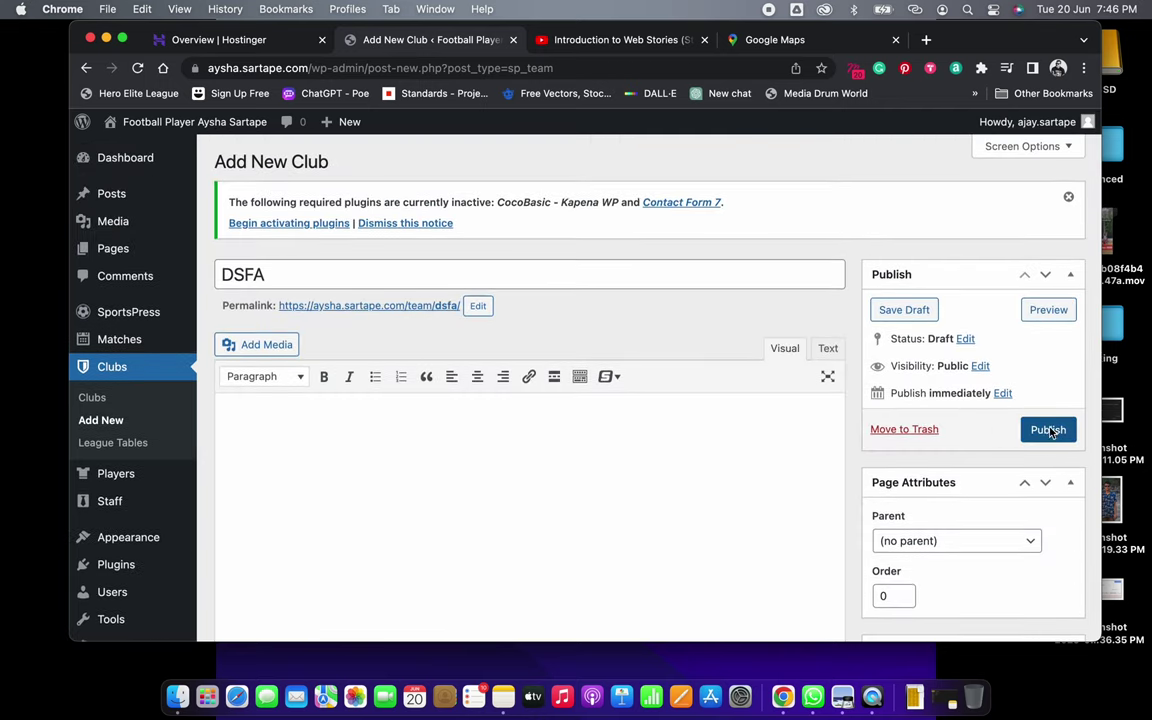
click(1048, 430)
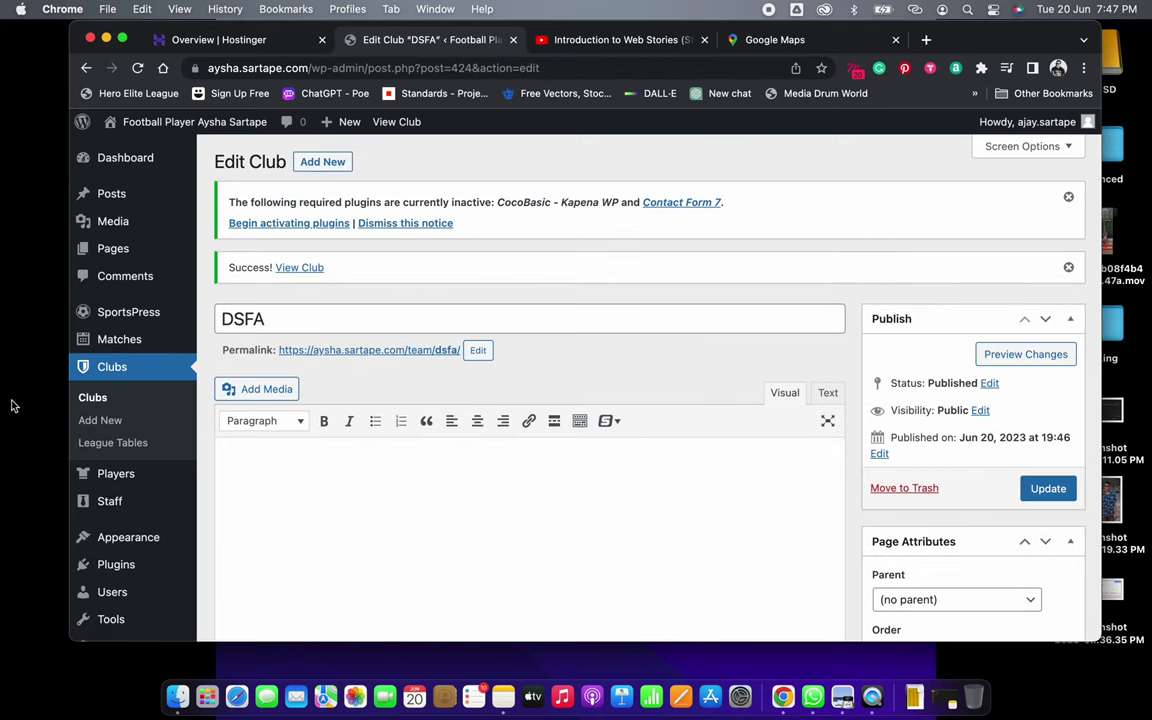
click(92, 398)
scroll(728, 358, down, 6)
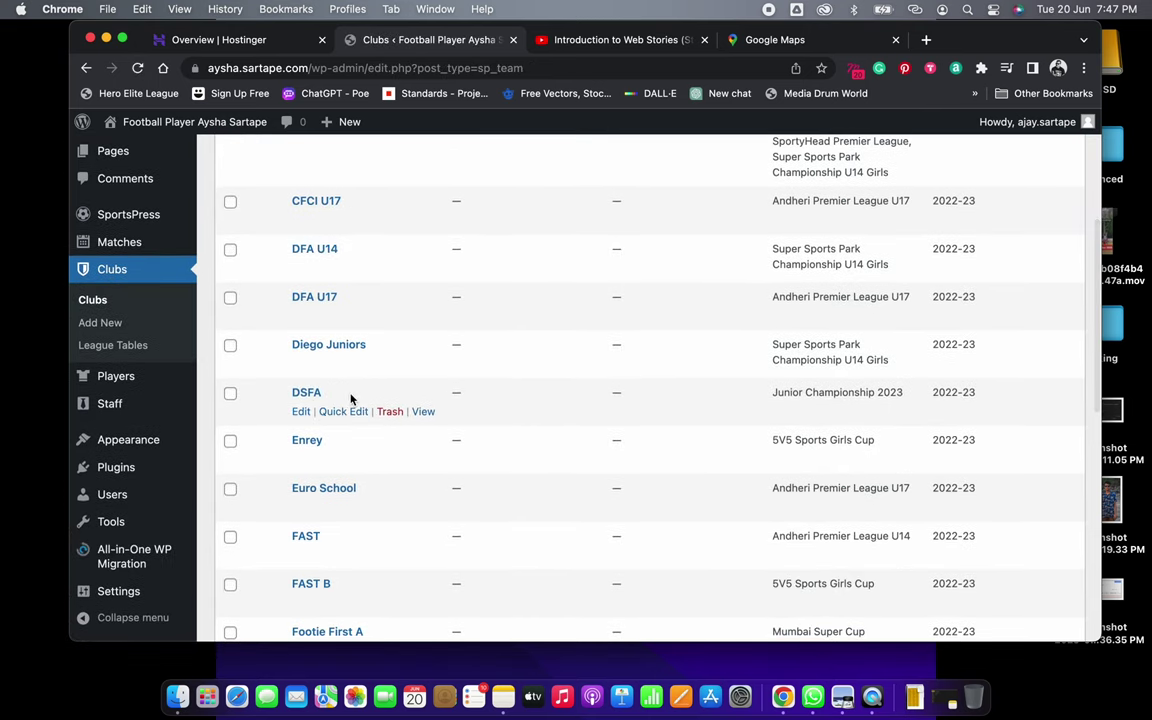
scroll(550, 395, up, 4)
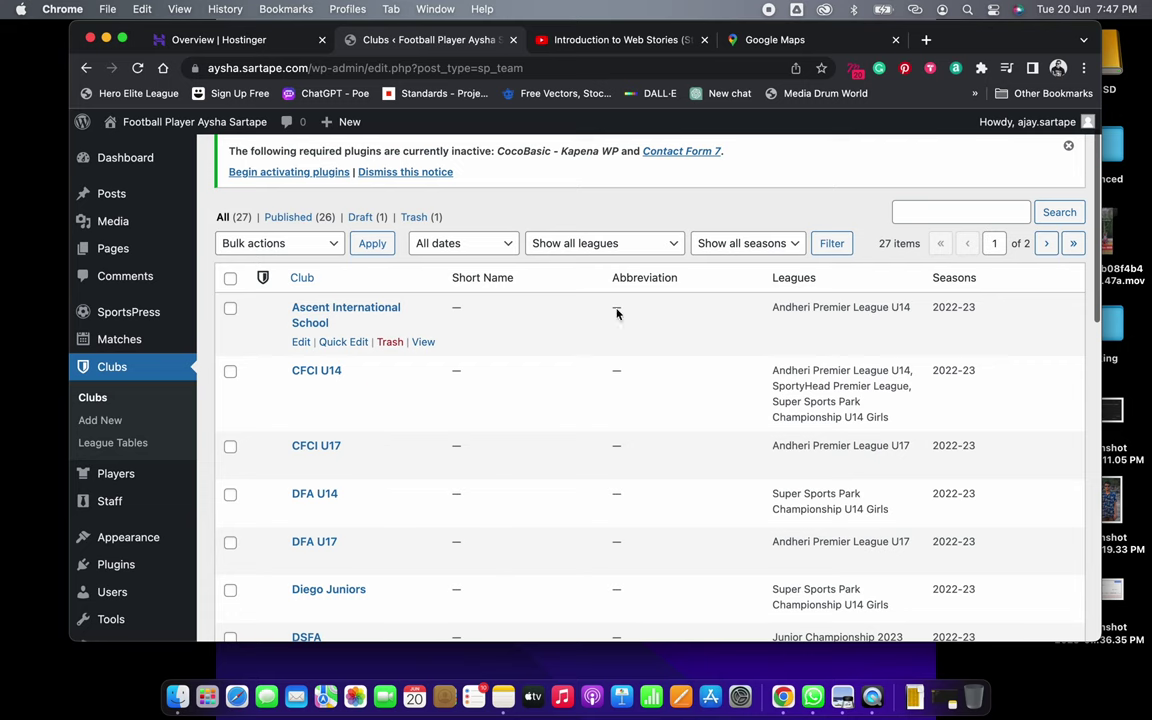
Filter the clubs list by the Junior Championship 2023 league to check the clubs entered
click(648, 246)
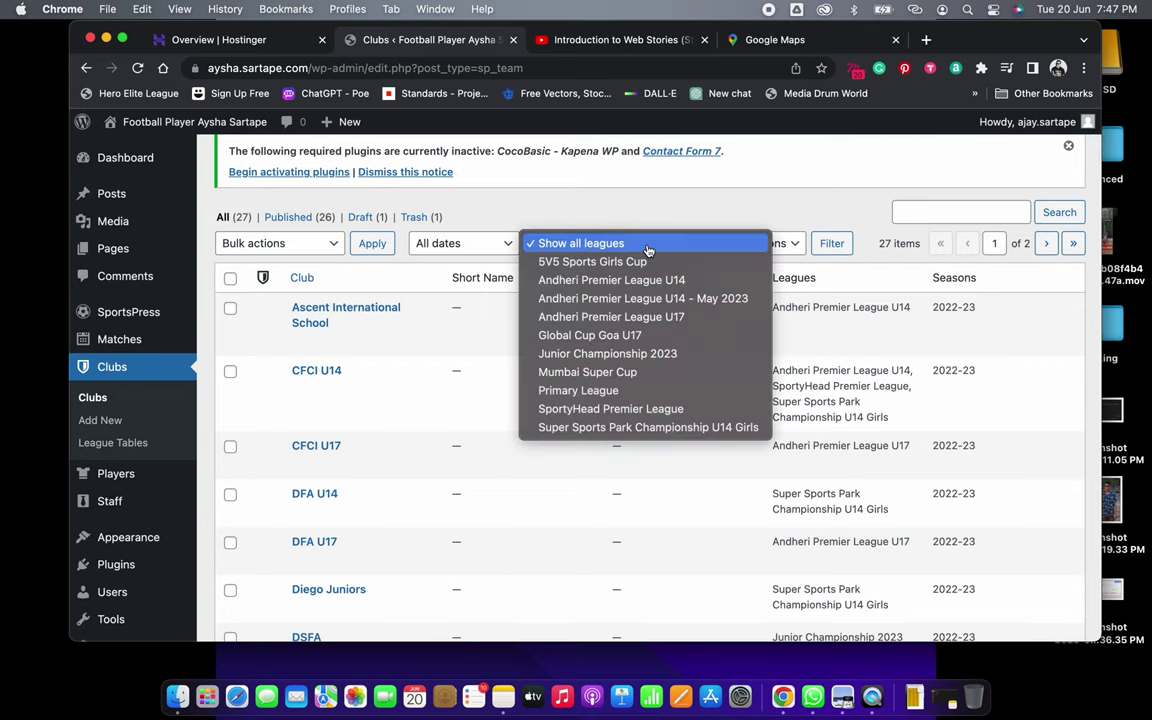
click(620, 354)
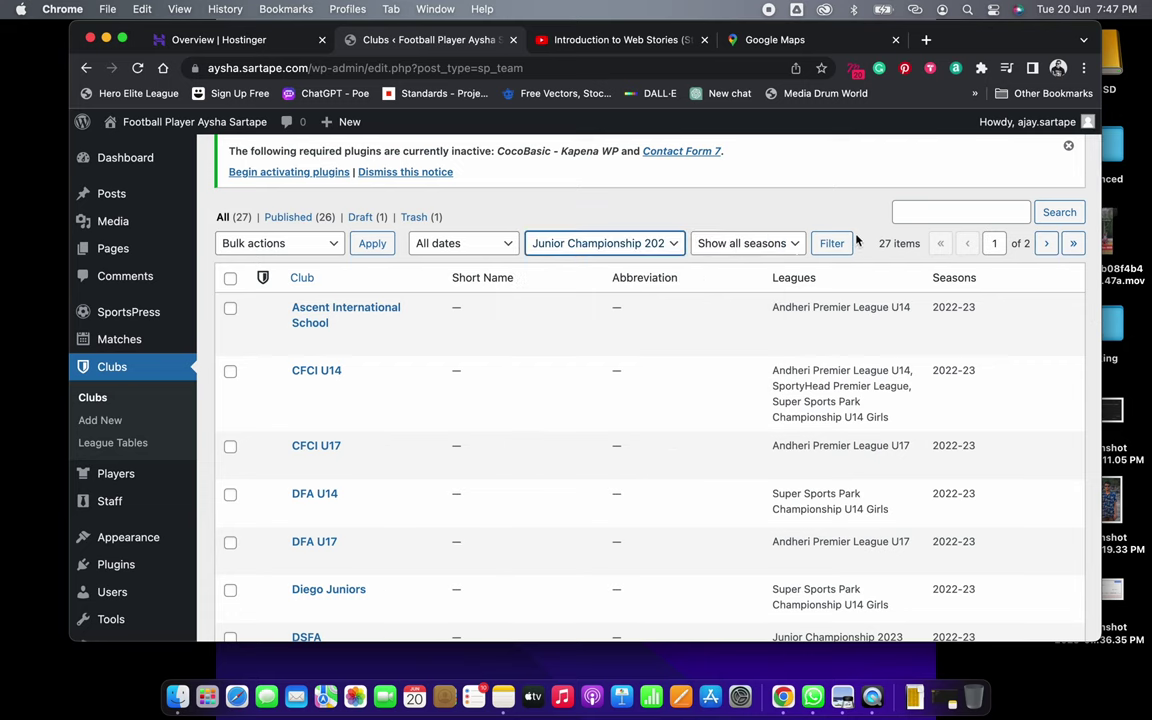
click(836, 243)
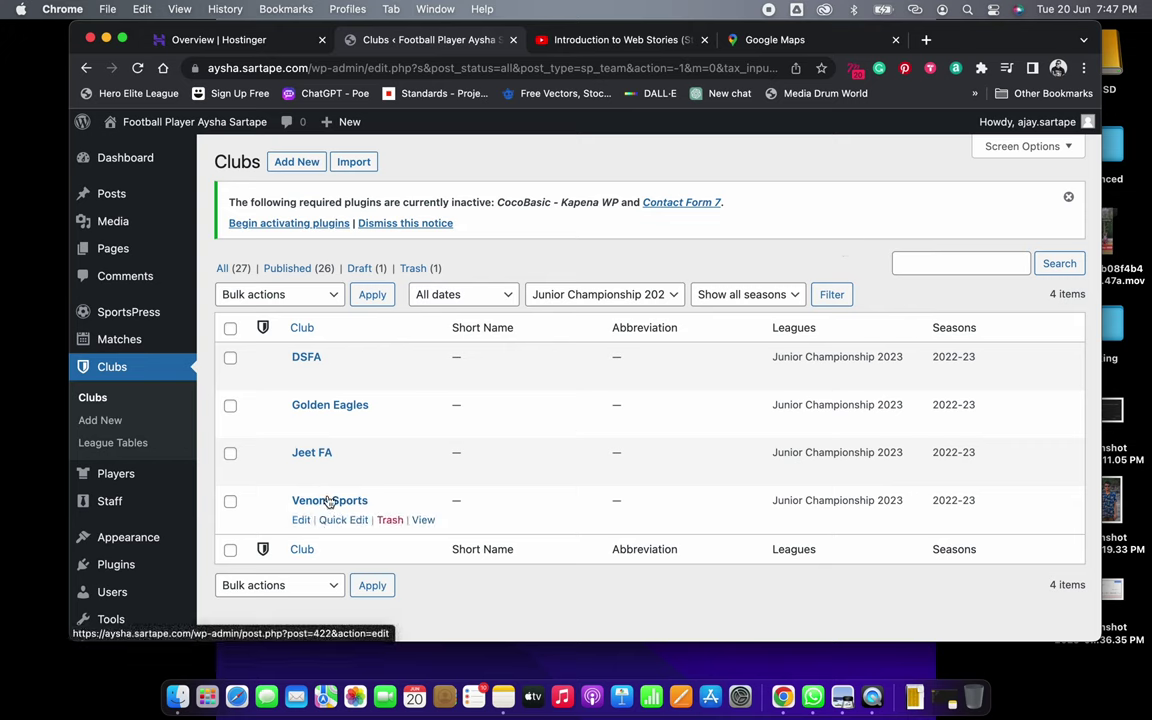
Copy the quarter-final opponent "Unido" from the note into the name of a new club
key(super+Tab)
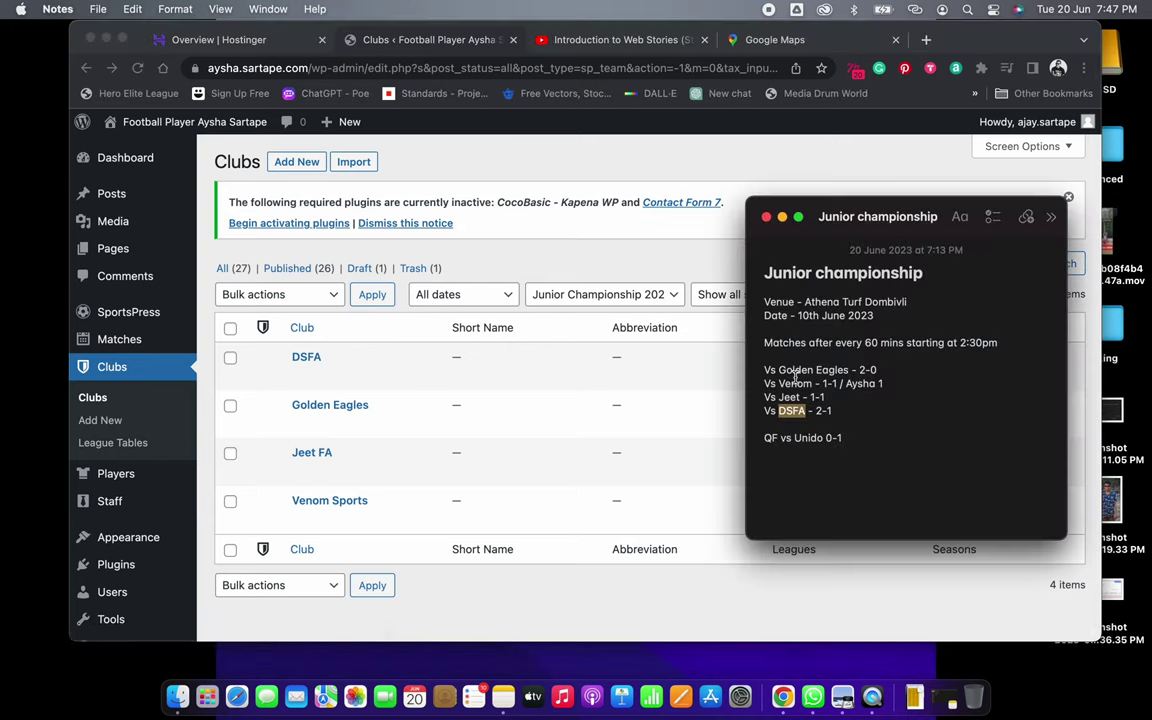
drag(779, 370, 798, 443)
key(super+c)
click(845, 413)
right_click(806, 440)
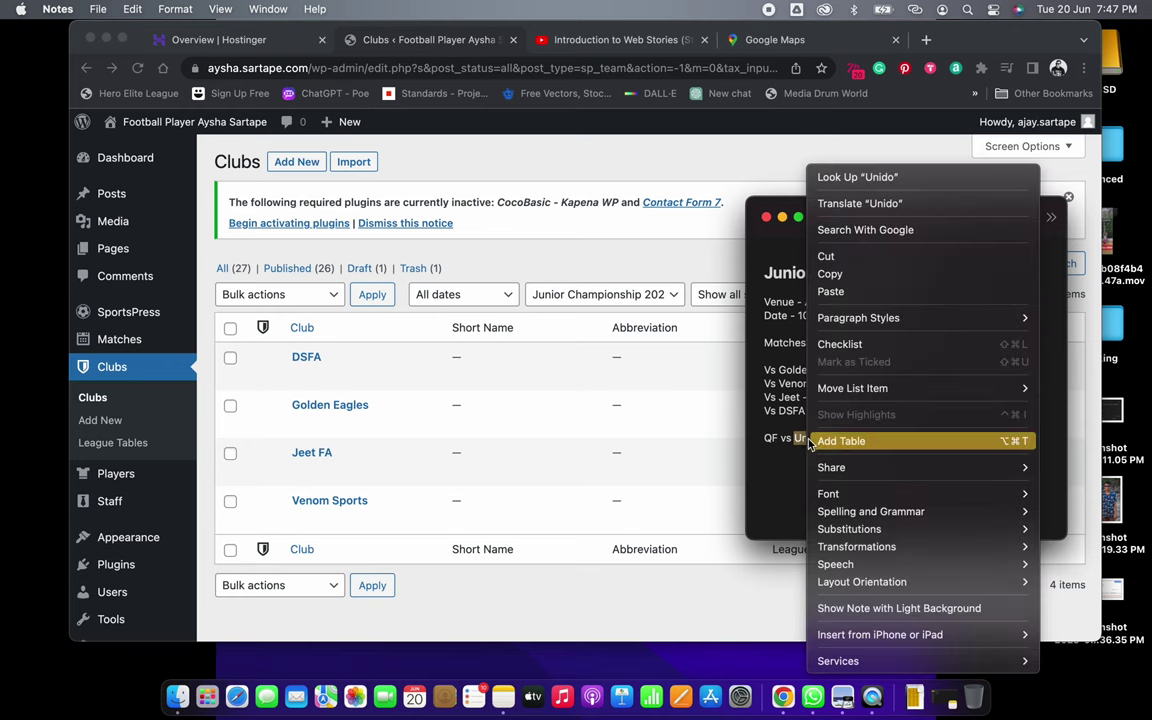
click(830, 268)
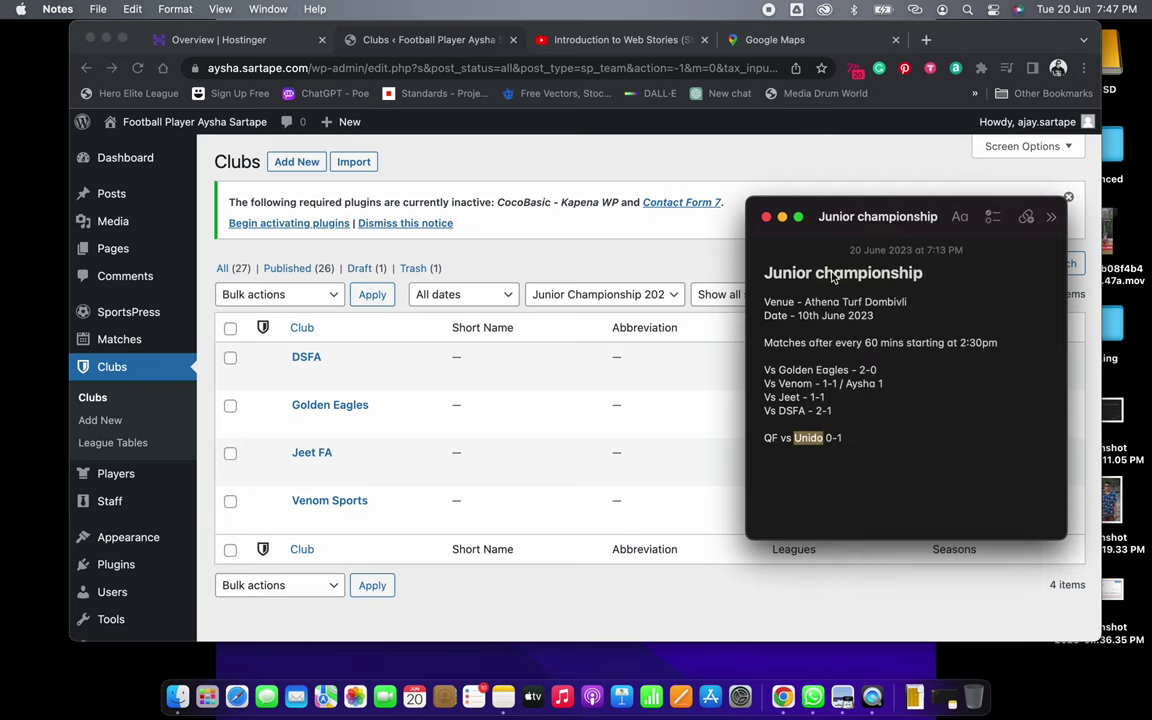
click(504, 261)
click(293, 162)
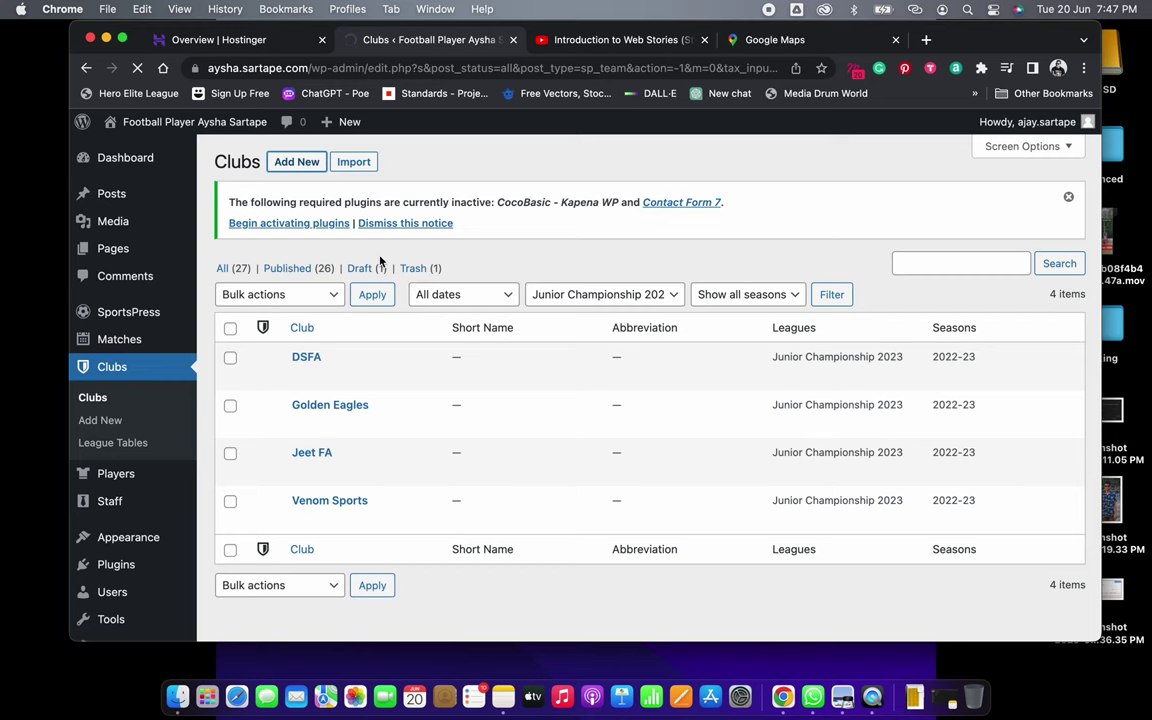
key(super+v)
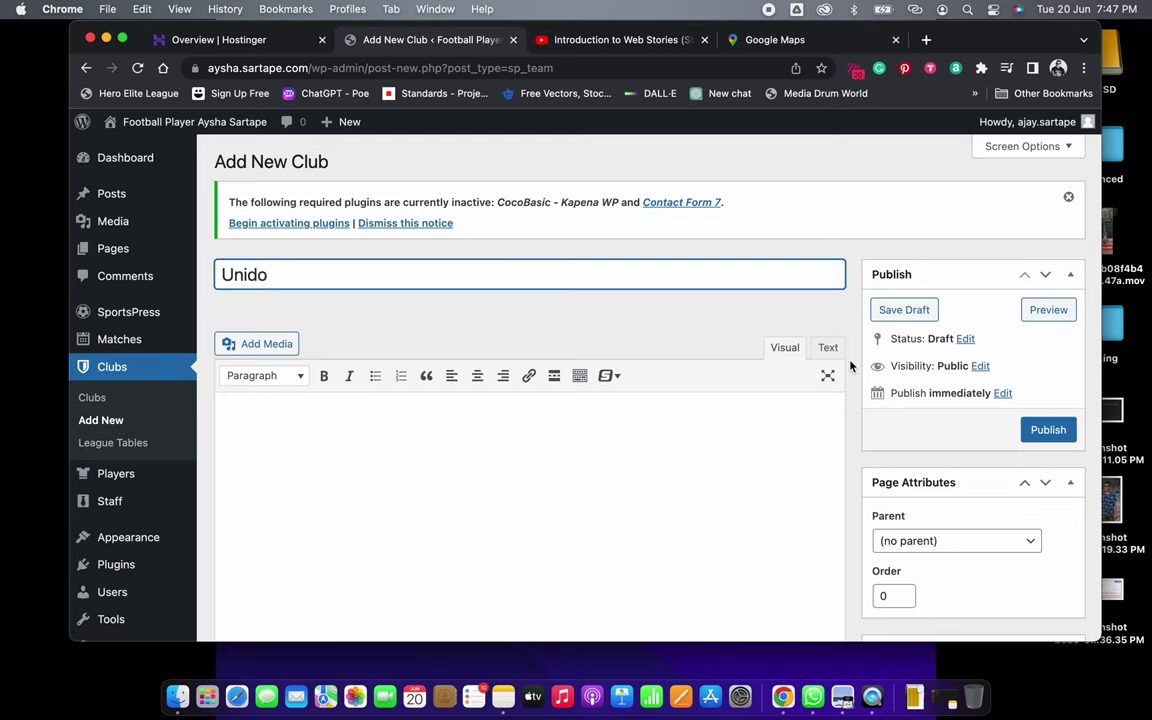
Assign Unido FC to the Junior Championship 2023 league, season 2022-23 and home ground Athena Turf Dombivli
scroll(850, 366, down, 2)
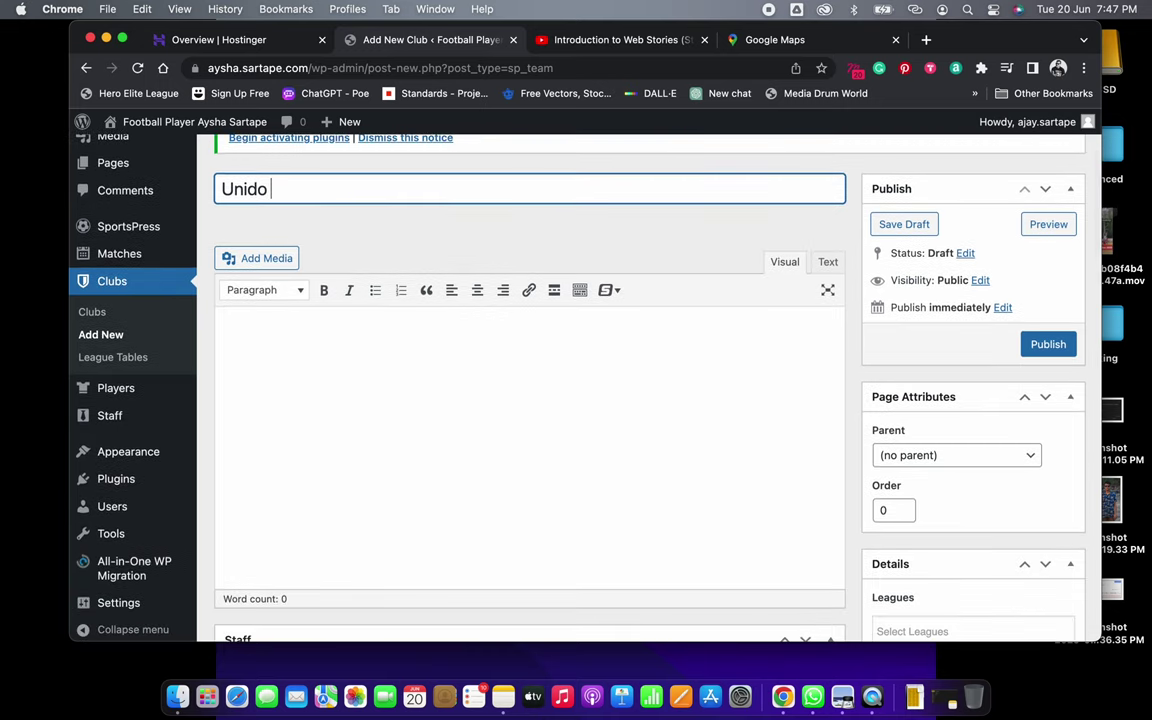
scroll(905, 340, down, 7)
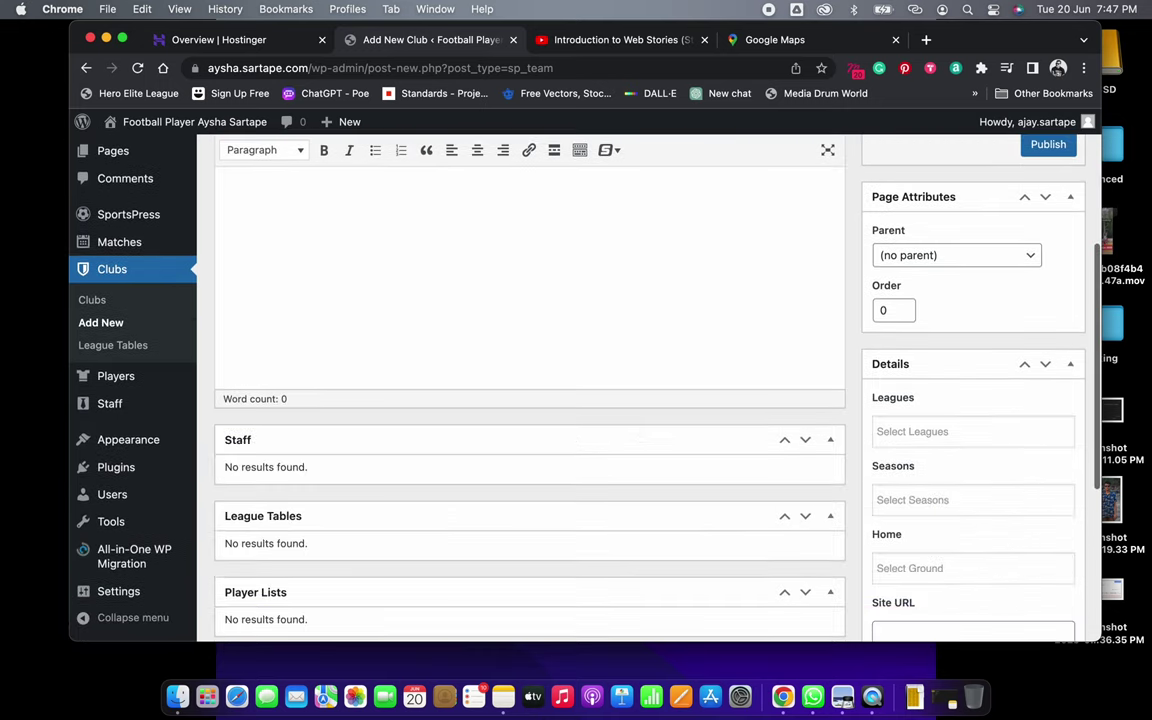
click(906, 311)
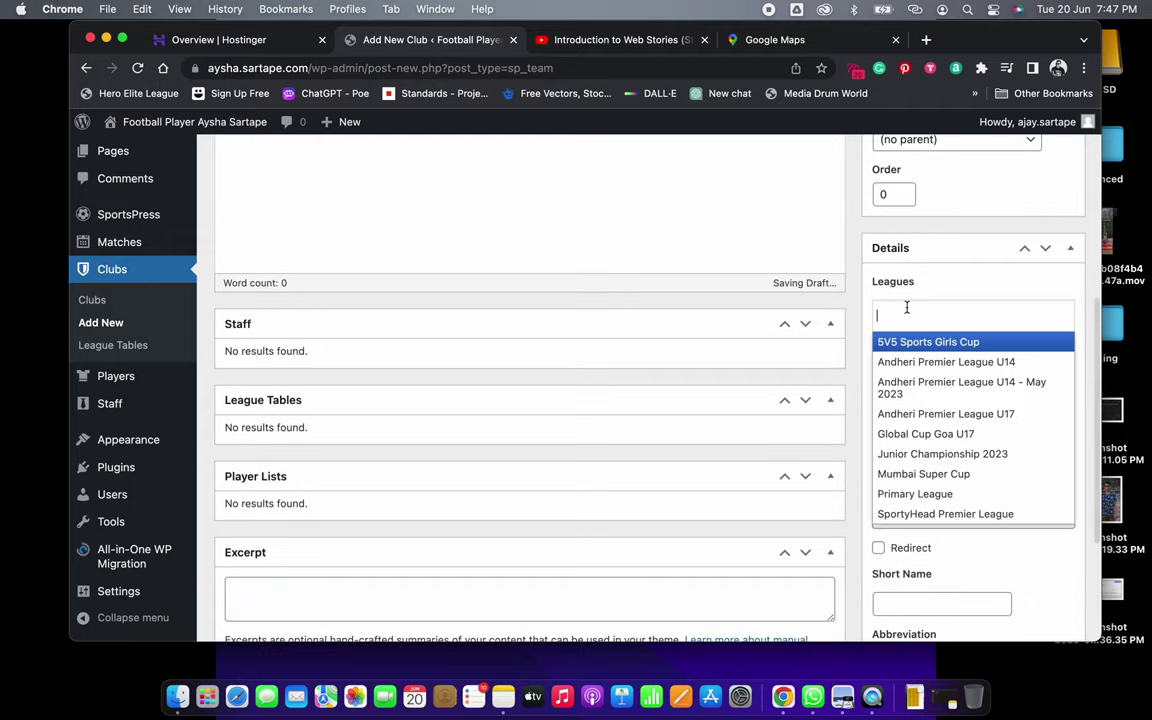
click(927, 450)
click(900, 380)
click(898, 407)
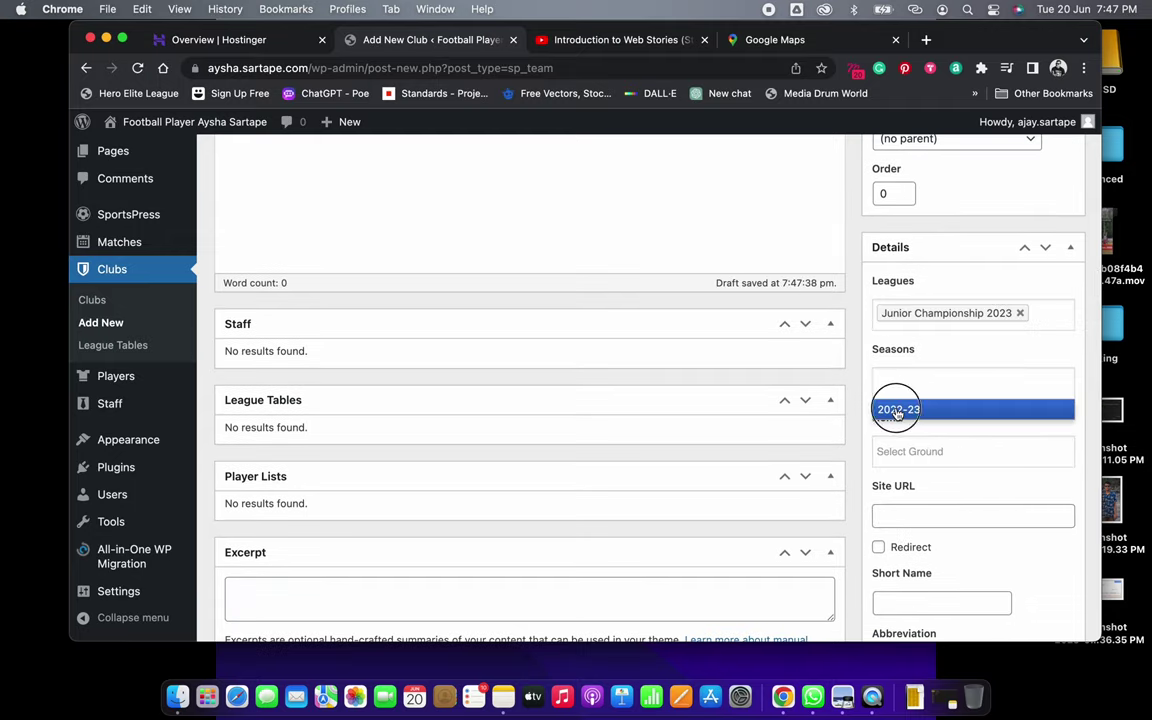
click(904, 451)
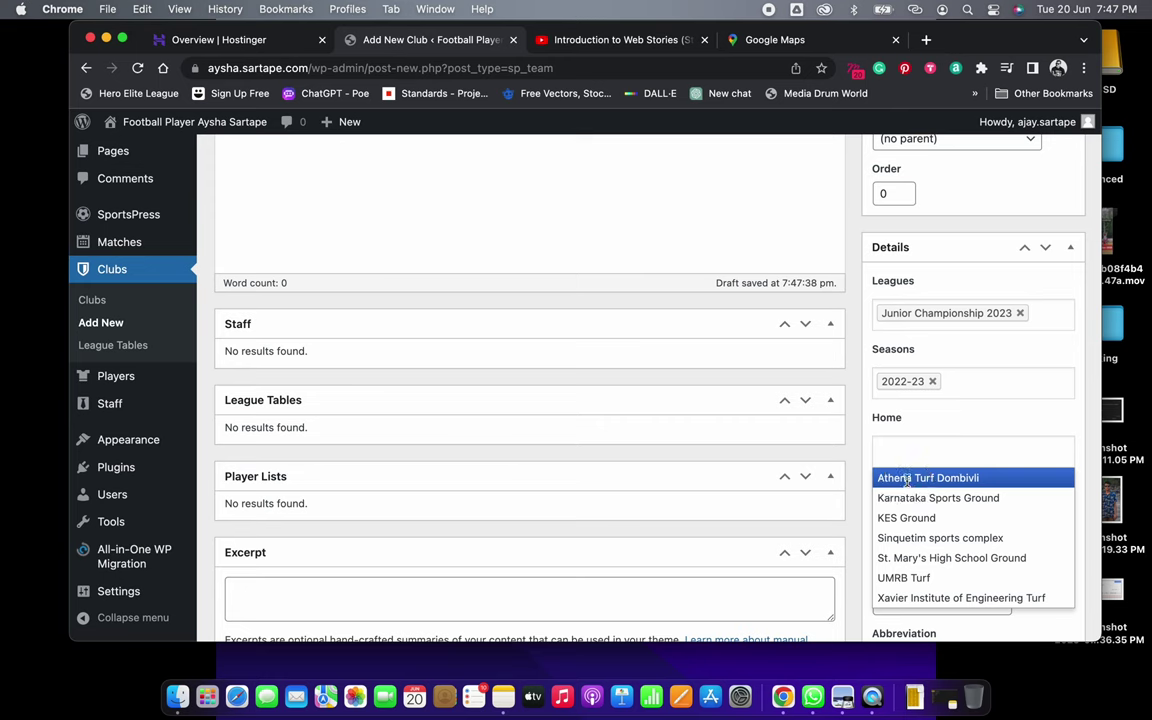
click(927, 477)
Publish the Unido FC club and filter the clubs list by the Junior Championship 2023 league
scroll(852, 390, up, 8)
click(1048, 429)
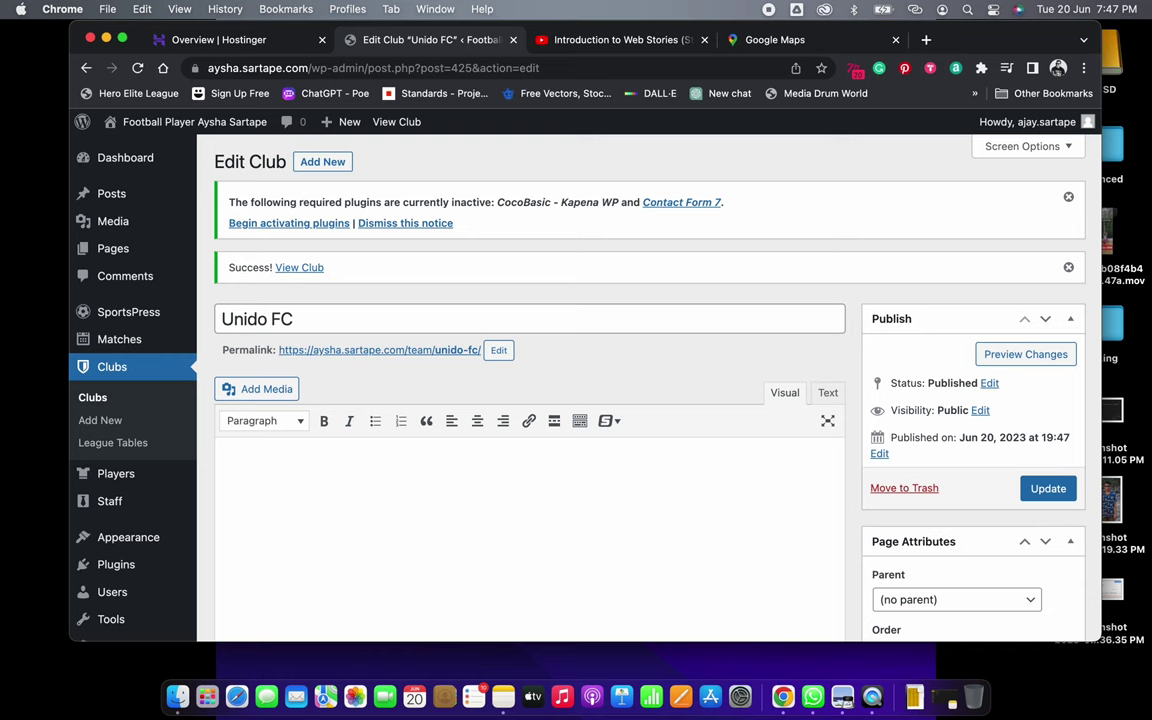
click(92, 397)
click(575, 294)
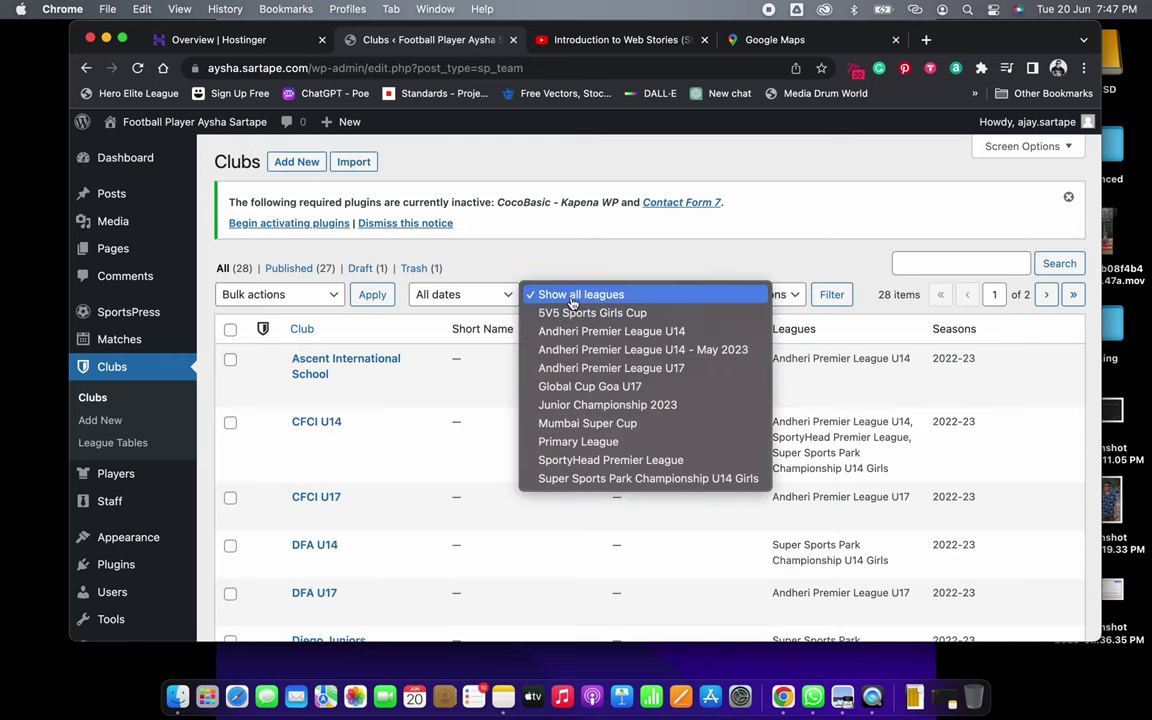
click(580, 404)
click(832, 296)
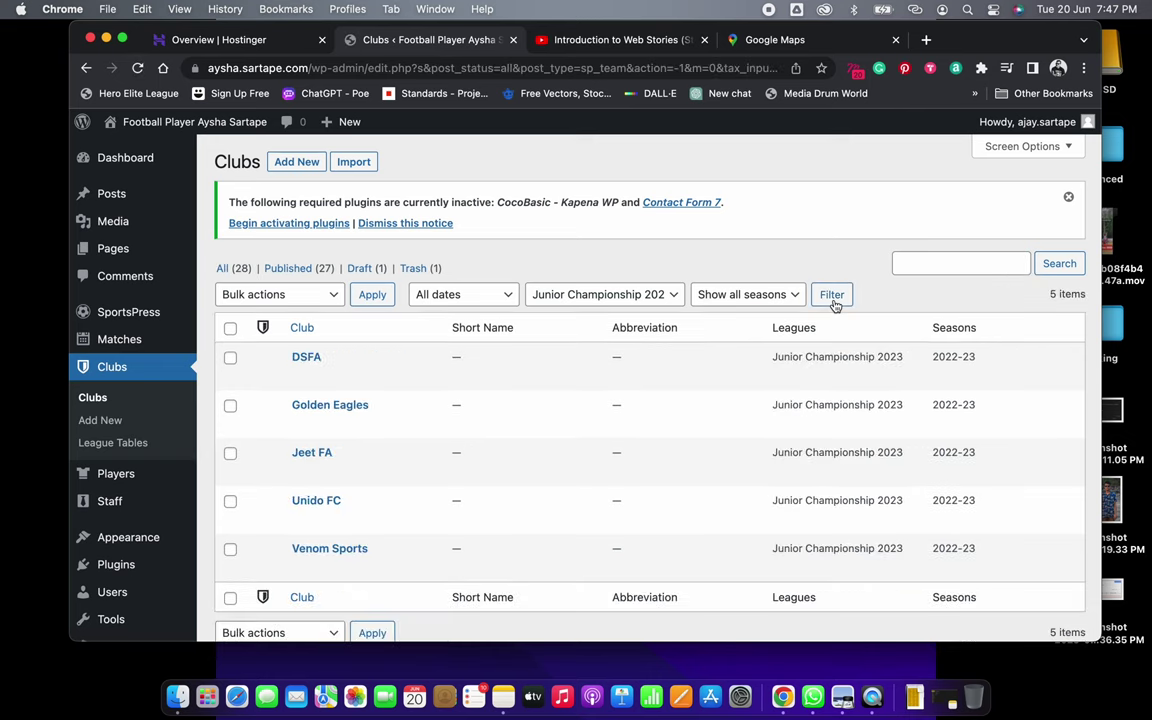
Switch to Notes and review the opponents and match scores listed in the Junior championship note
scroll(835, 305, down, 2)
key(super+Tab)
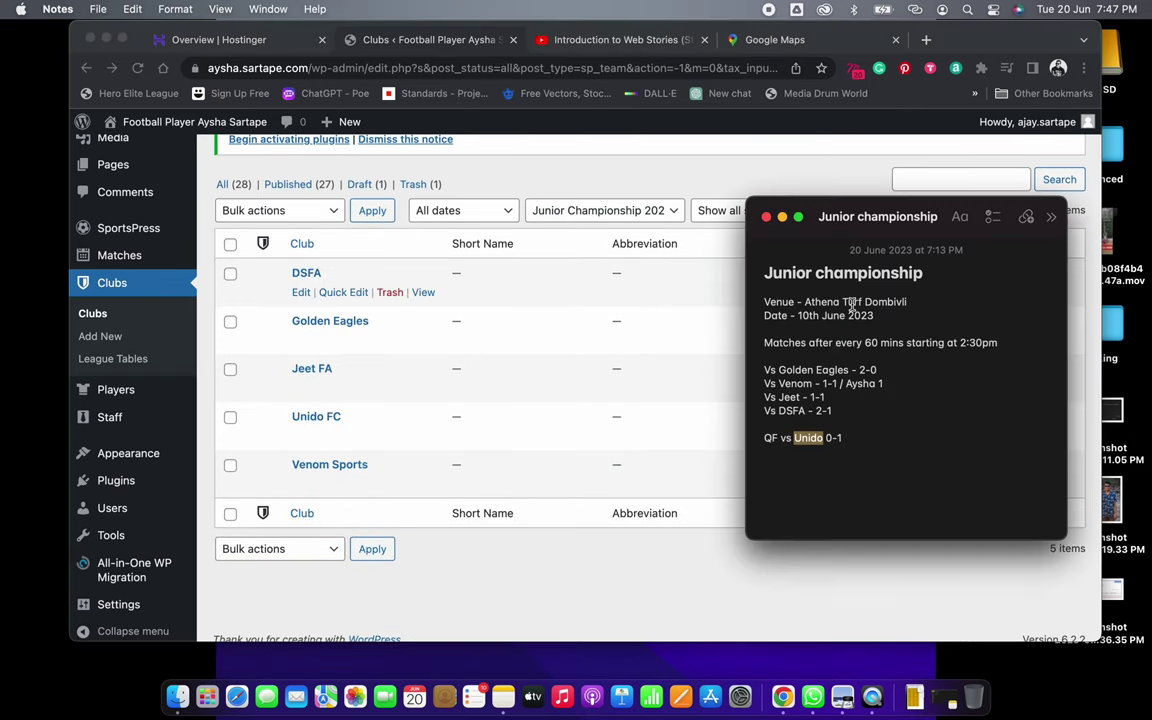
click(831, 411)
drag(849, 437, 650, 330)
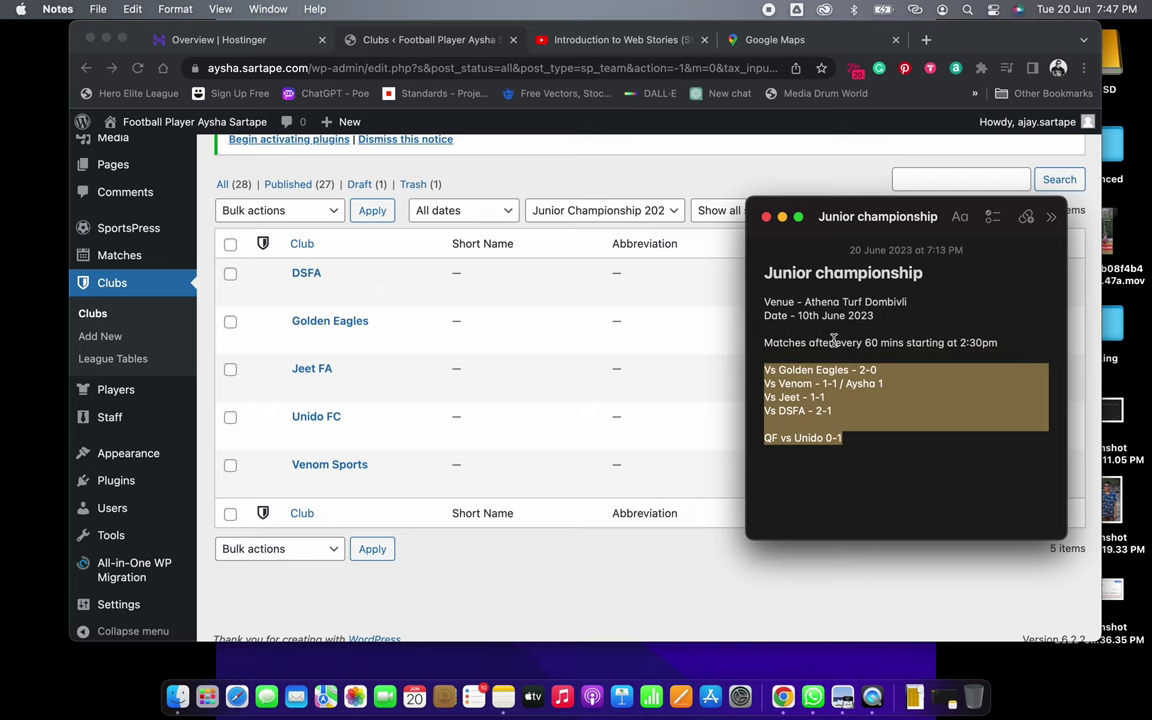
key(super+Tab)
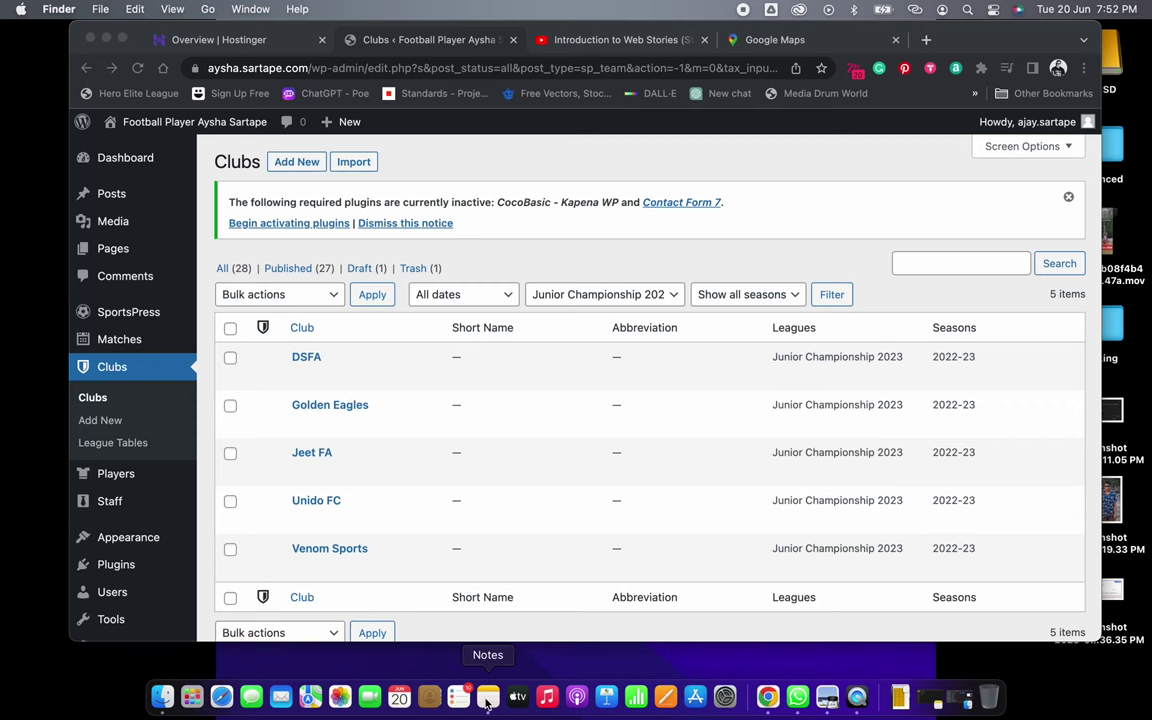
Examine the Match 6 row and its first team in the U13 Match Schedule PDF in Preview, and return to Chrome
click(827, 697)
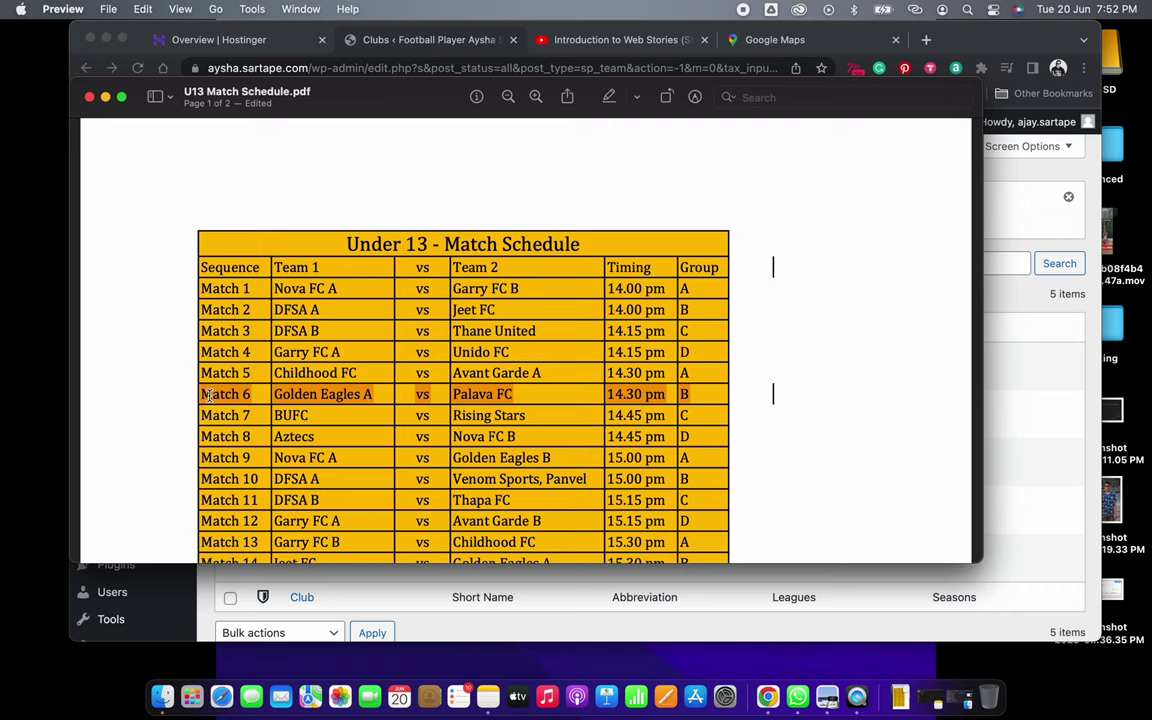
drag(208, 395, 699, 395)
drag(277, 394, 368, 395)
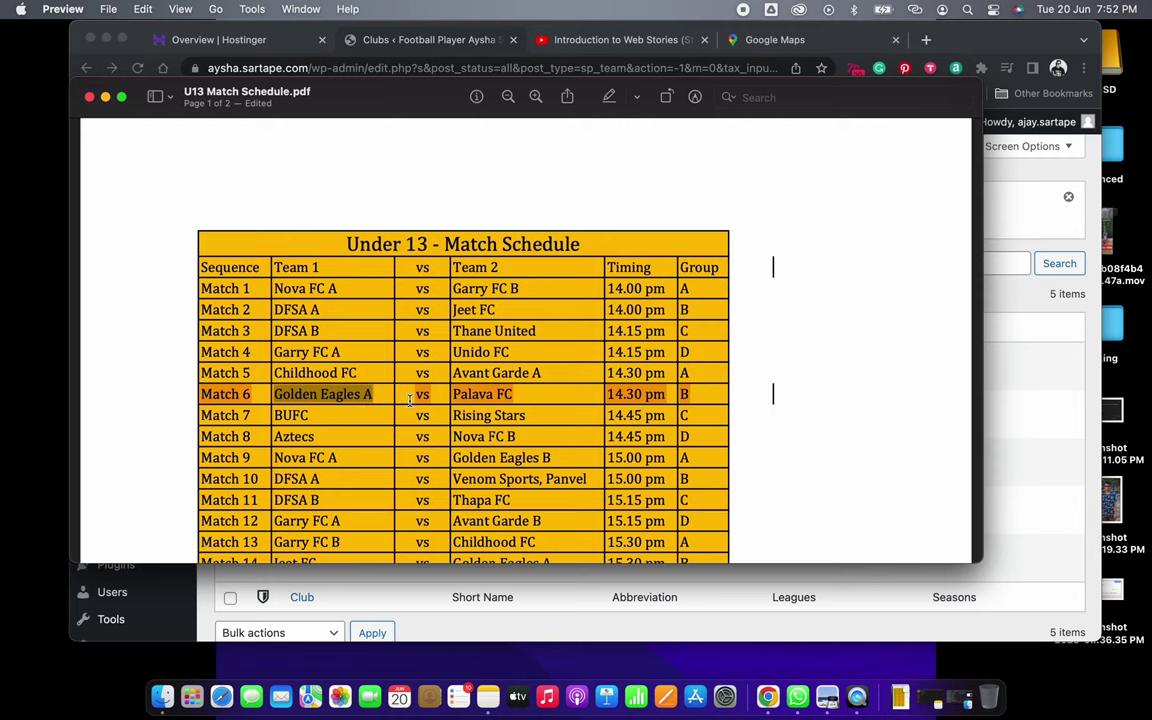
key(super+Tab)
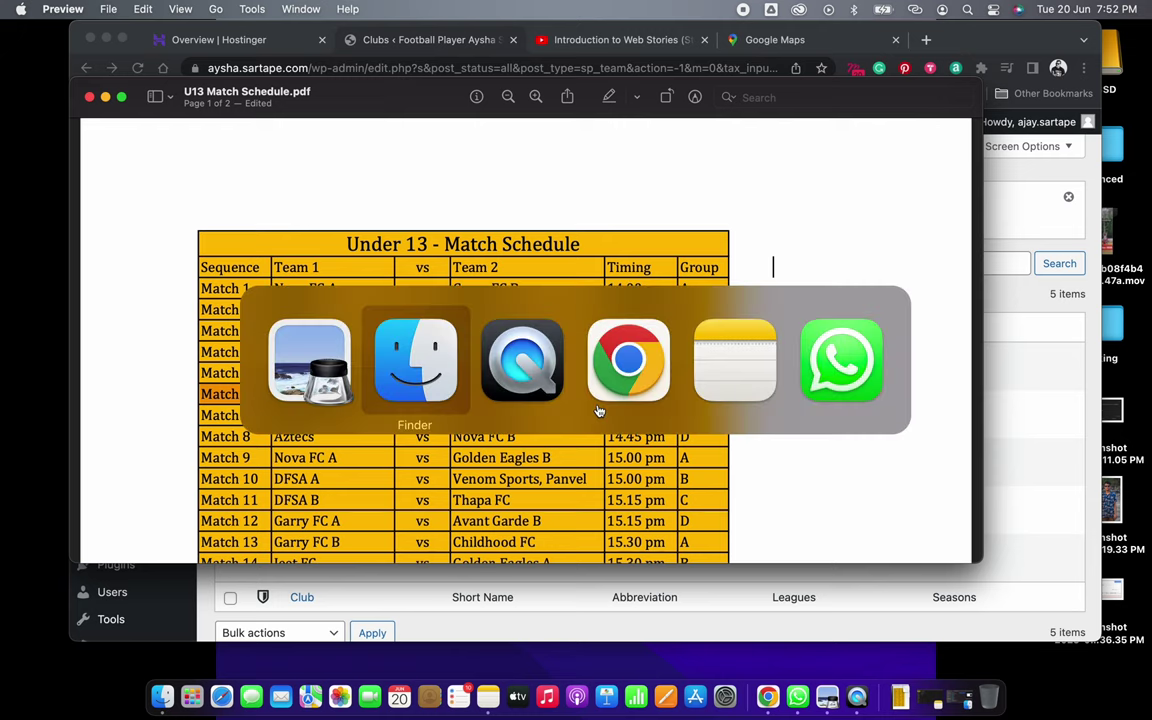
key(super+Tab)
key(super+Tab)
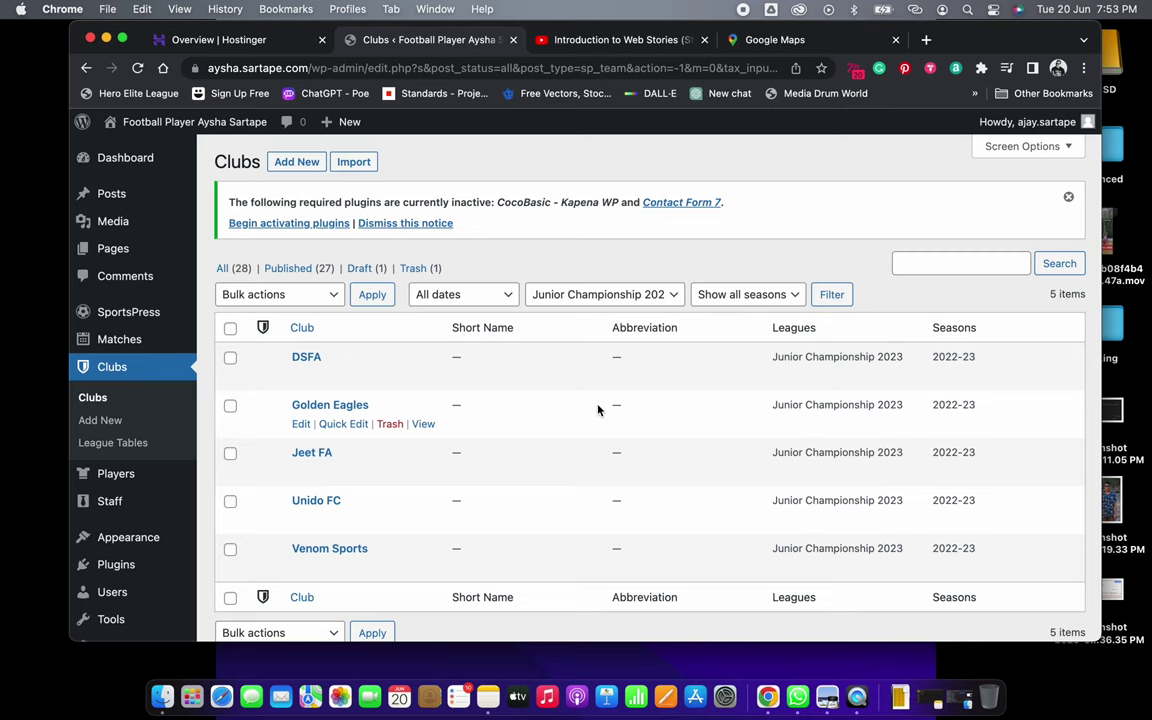
Start a new match from the matches list and open its date and time for editing
mouse_move(110, 338)
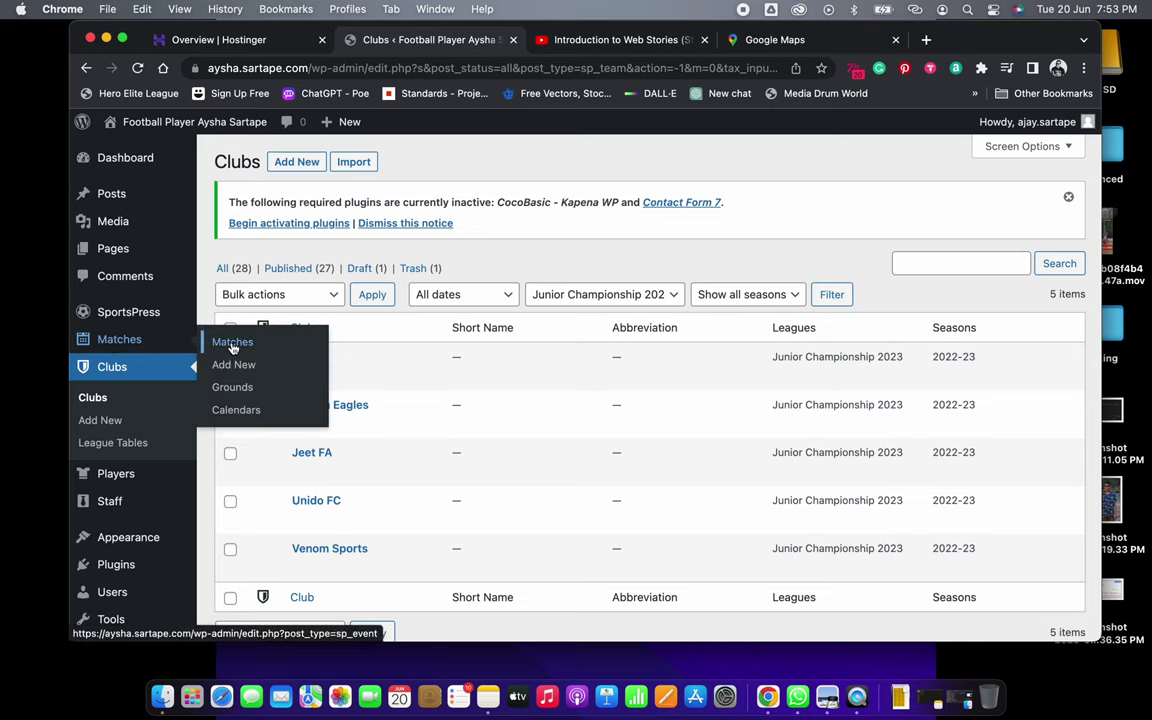
click(232, 343)
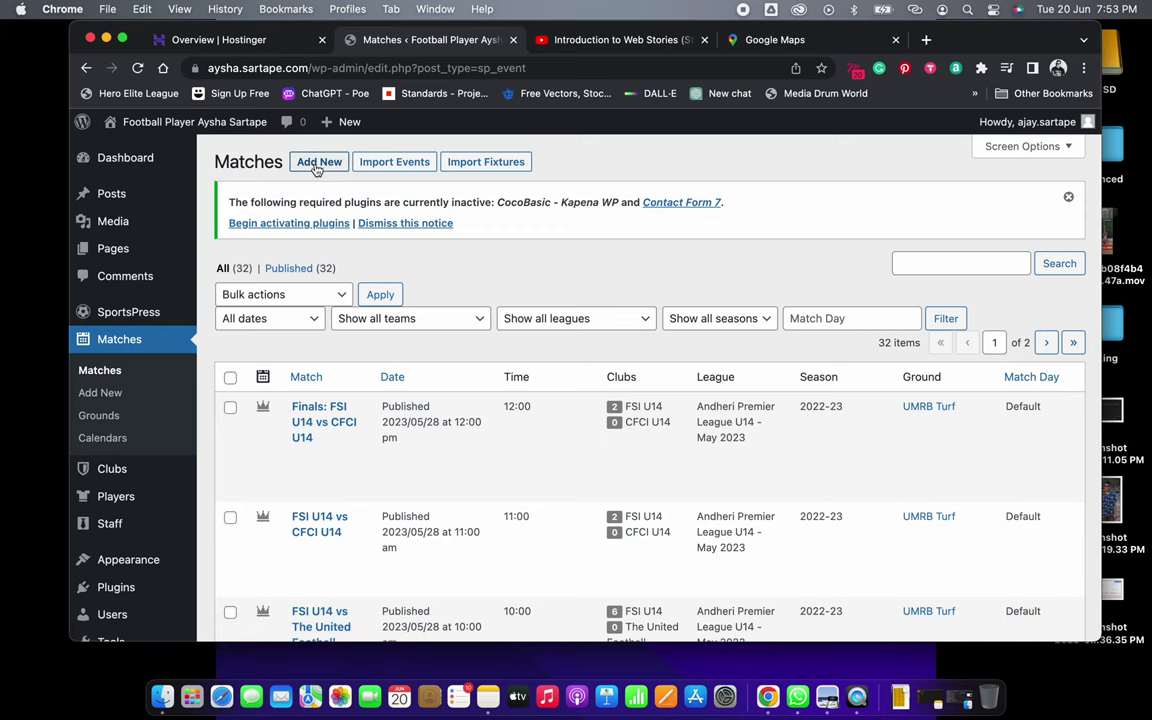
click(319, 164)
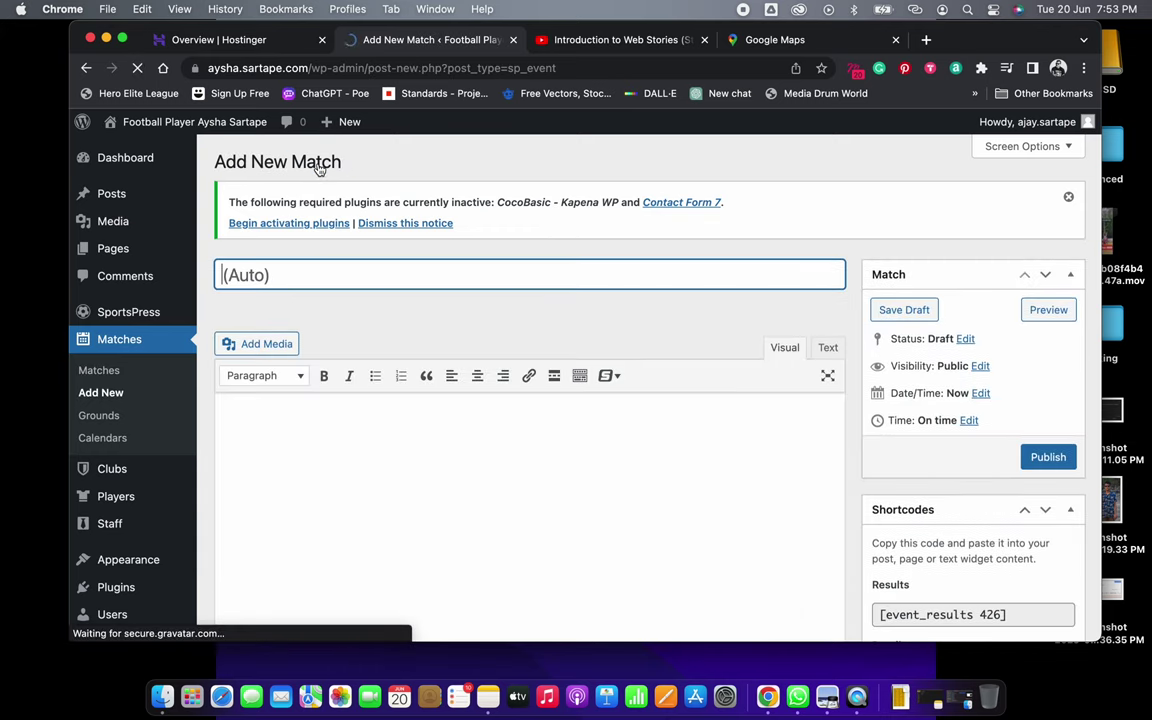
click(980, 394)
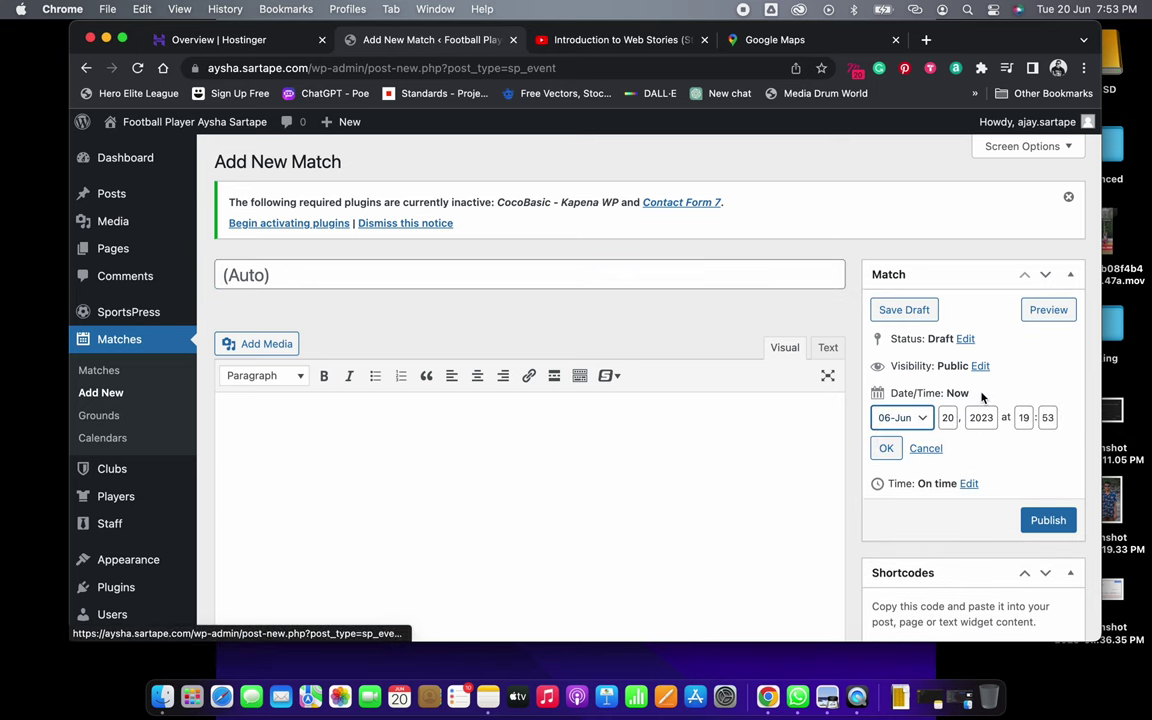
click(921, 423)
Check the tournament date in the Notes entry and Match 6's timing in the Preview schedule, and return to Chrome
key(super+Tab)
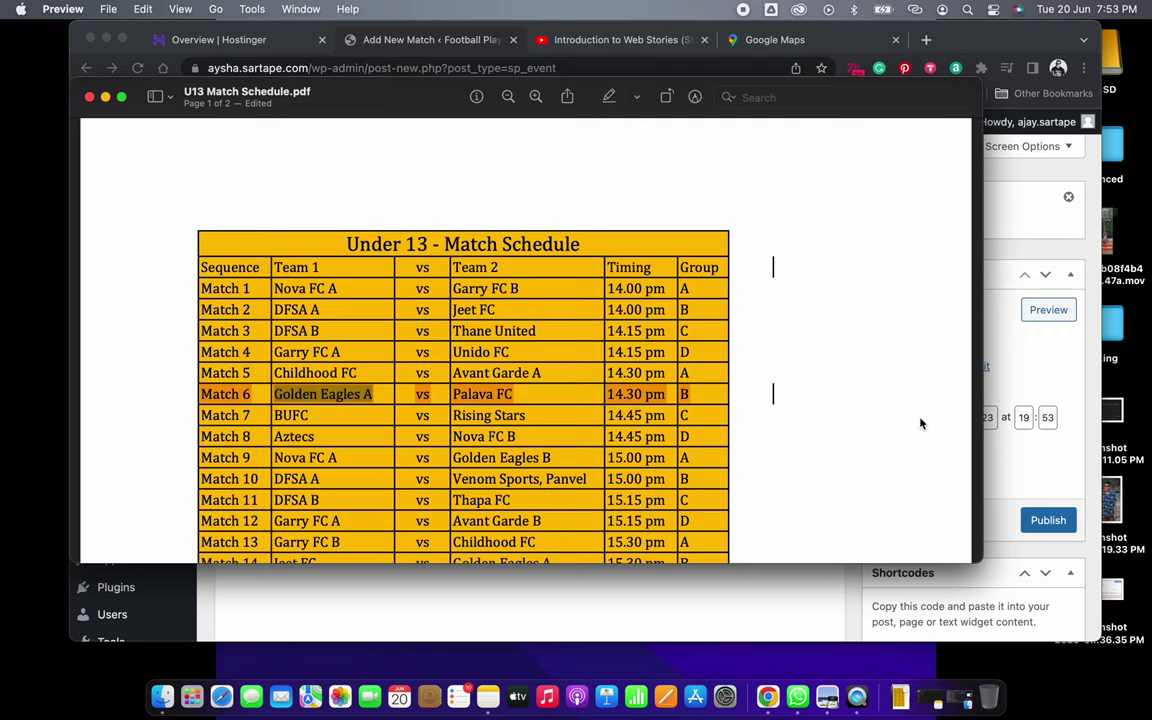
key(super+Tab)
key(super+Tab)
key(super+Tab)
key(super+Tab)
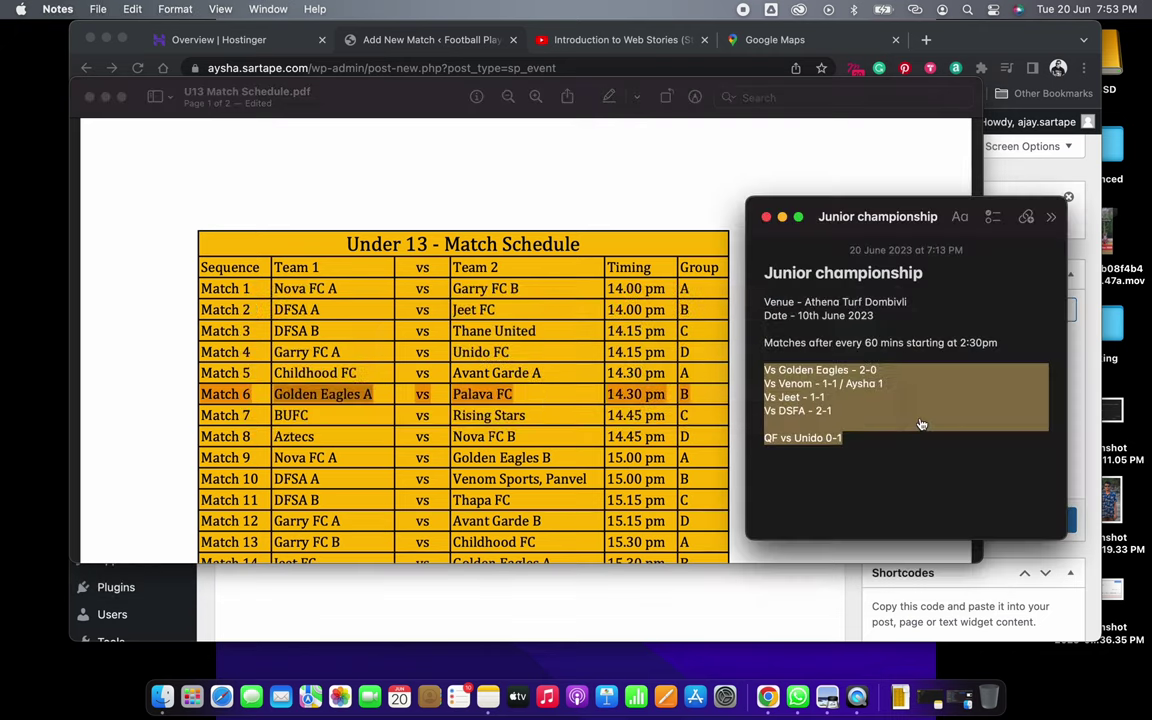
drag(800, 315, 918, 336)
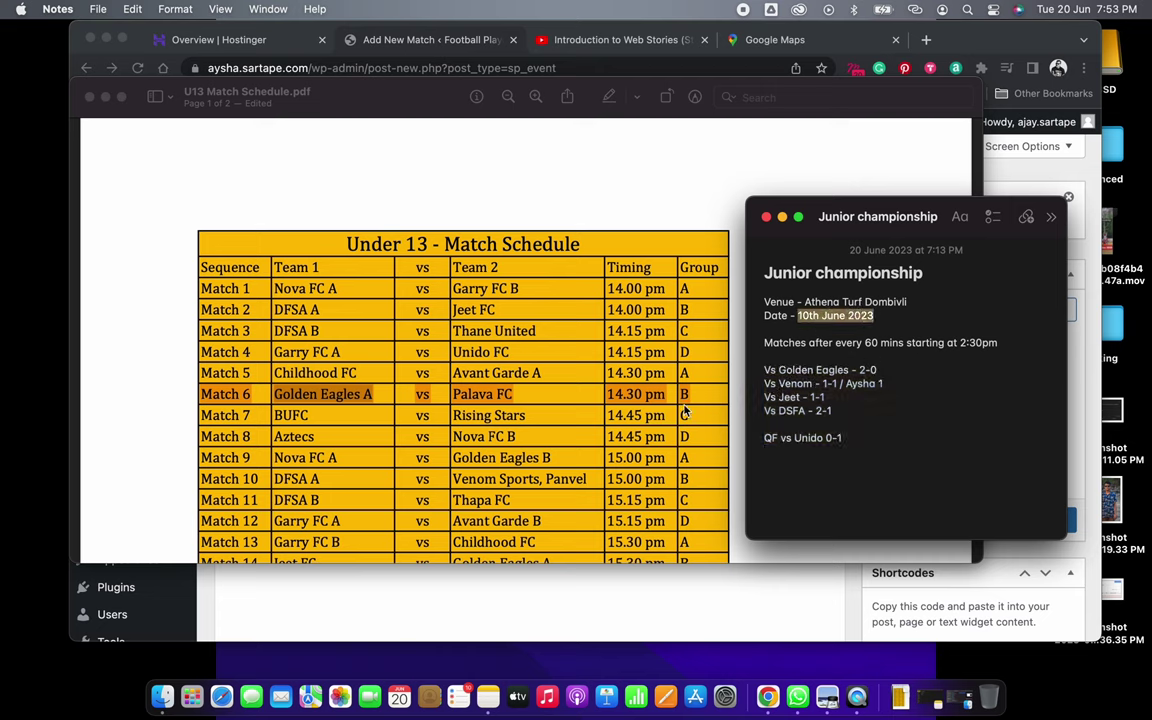
click(603, 397)
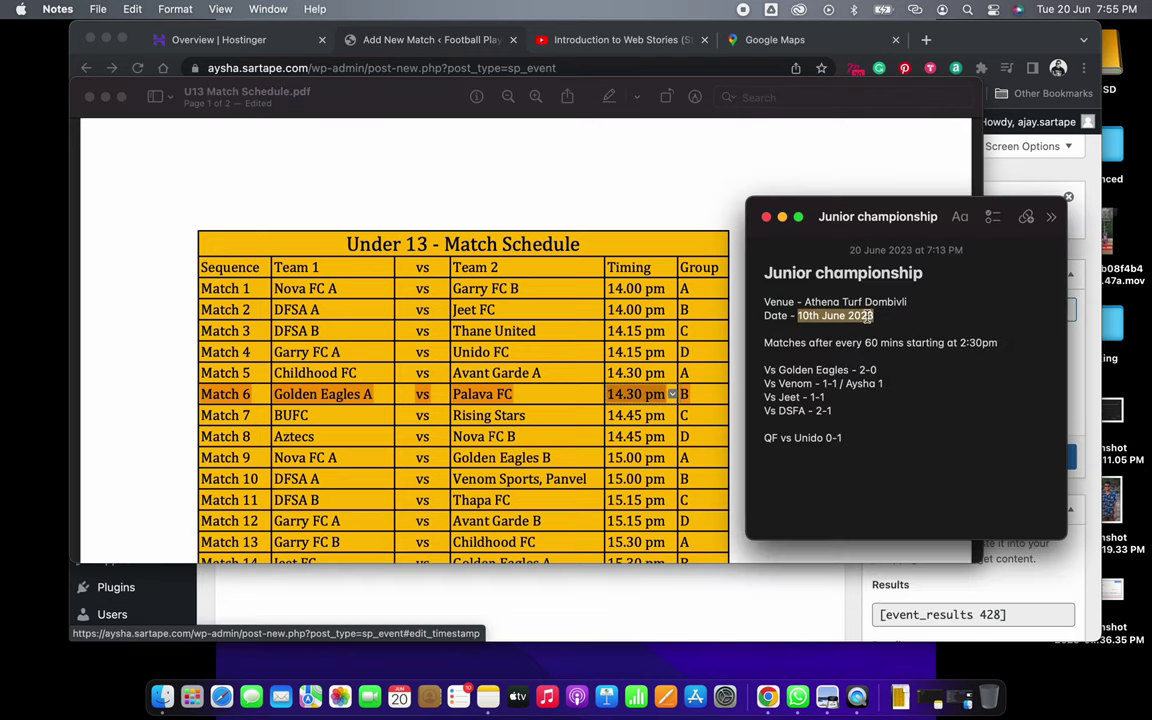
click(620, 396)
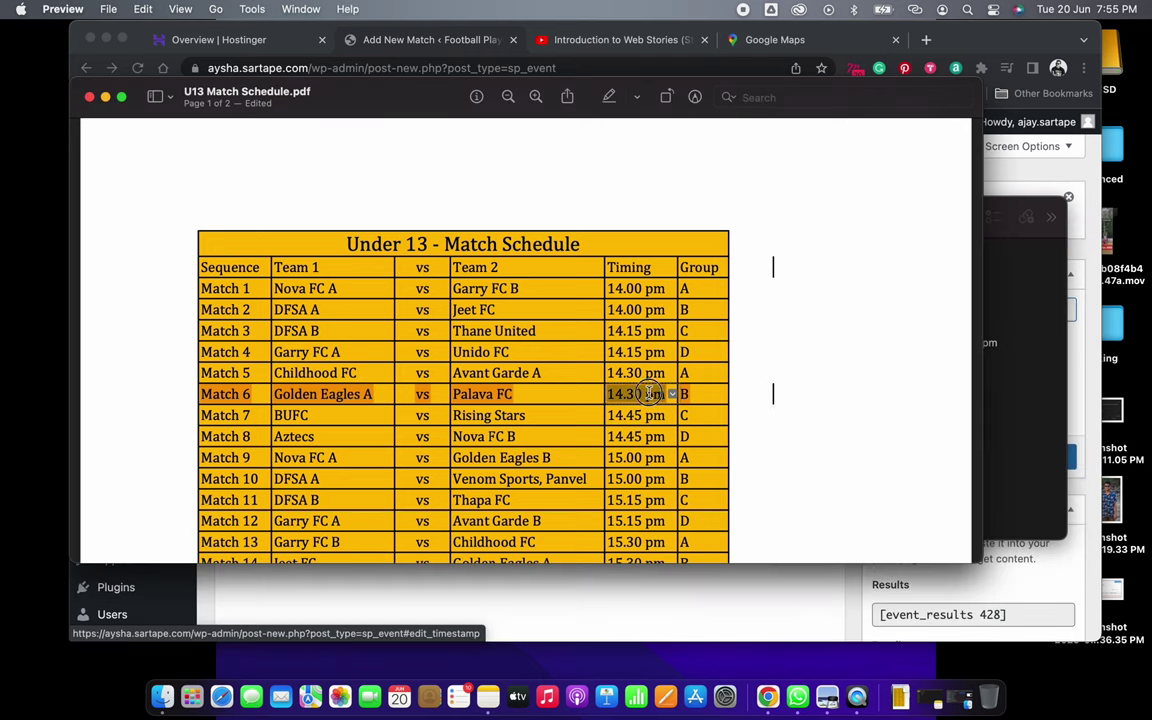
key(super+Tab)
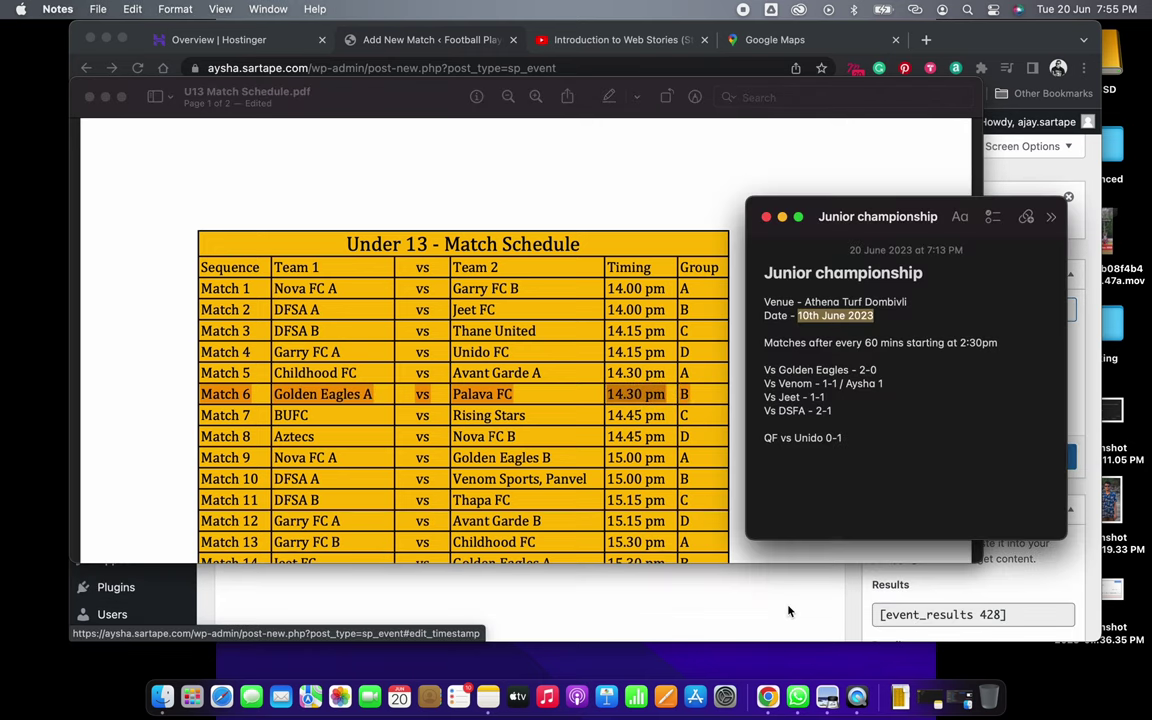
key(super+Tab)
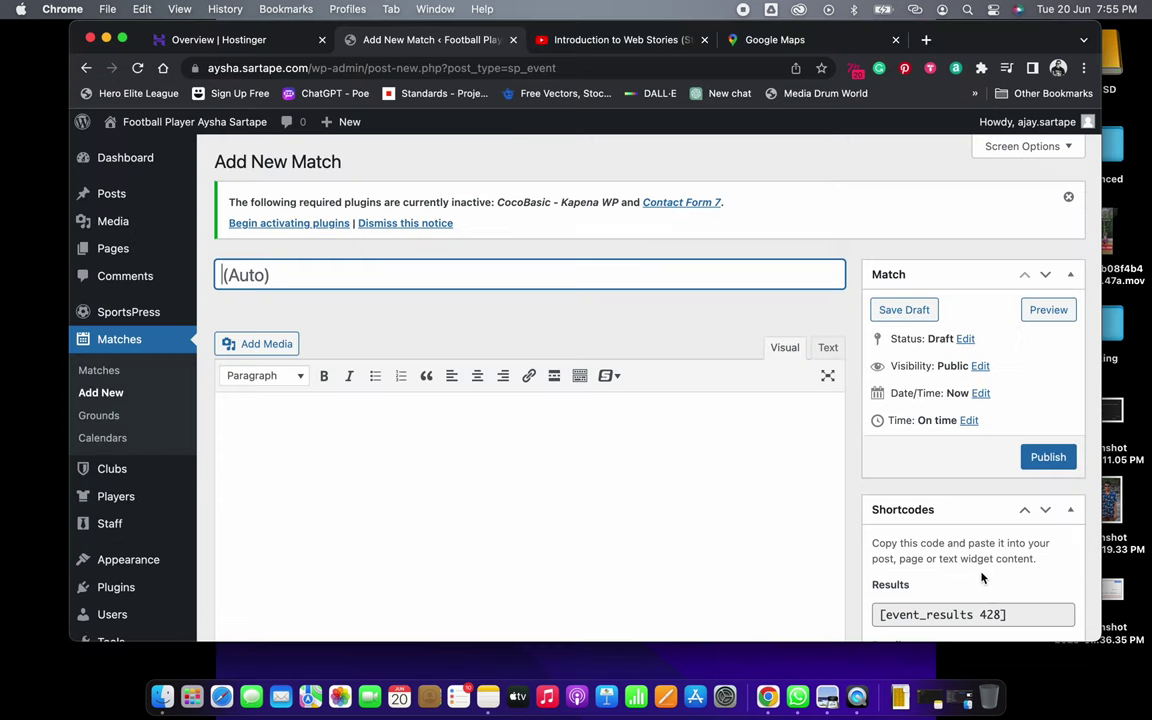
Set the new match's date and time to 10 June 2023 at 14:30
click(981, 396)
click(953, 418)
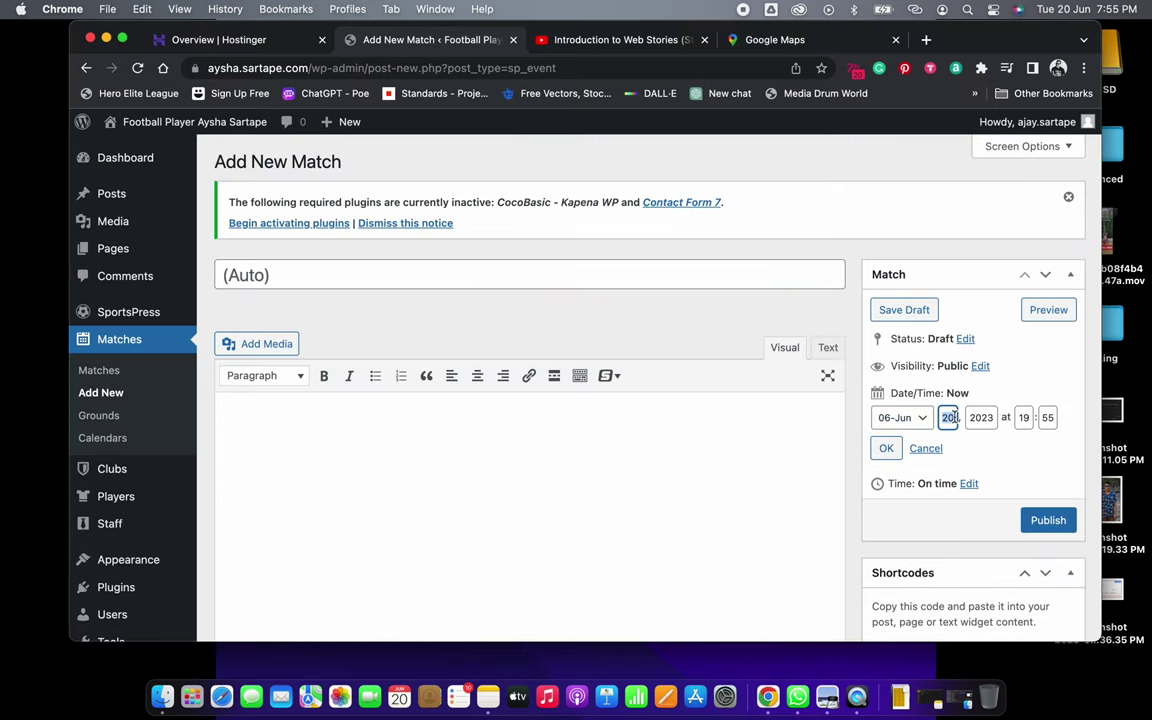
click(1021, 418)
text(4)
double_click(1047, 417)
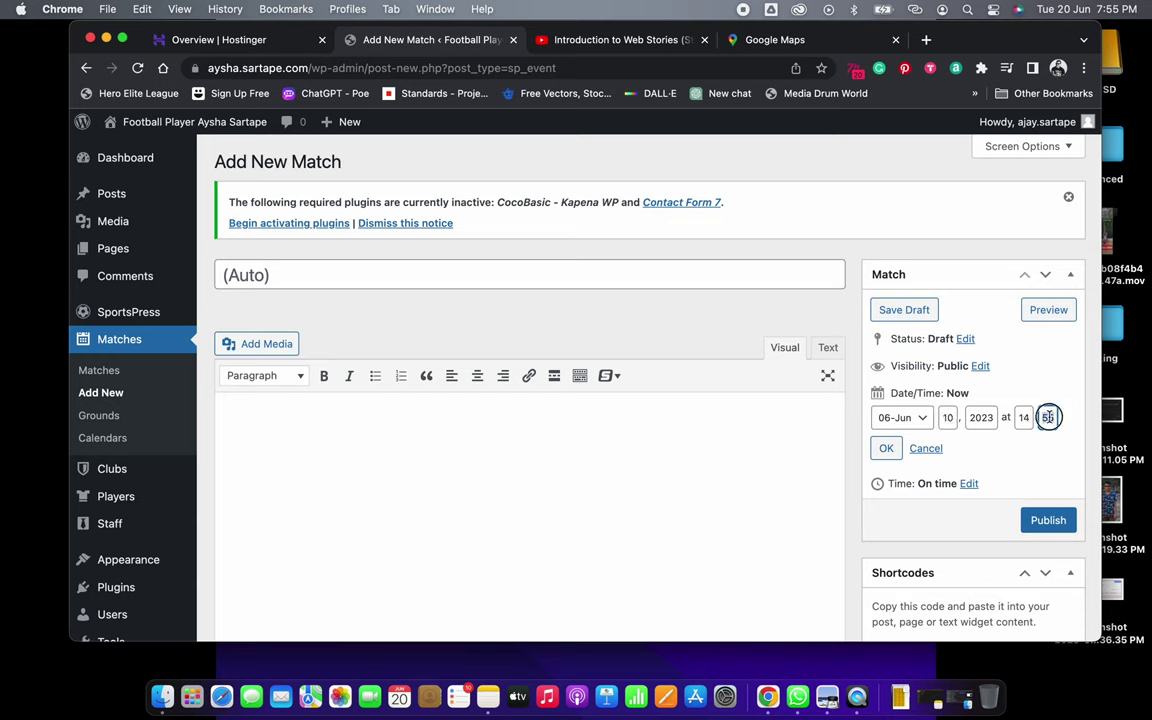
text(30)
click(886, 448)
Set the match's league to Junior Championship 2023, season to 2022-23 and ground to Athena Turf Dombivli
scroll(992, 477, down, 15)
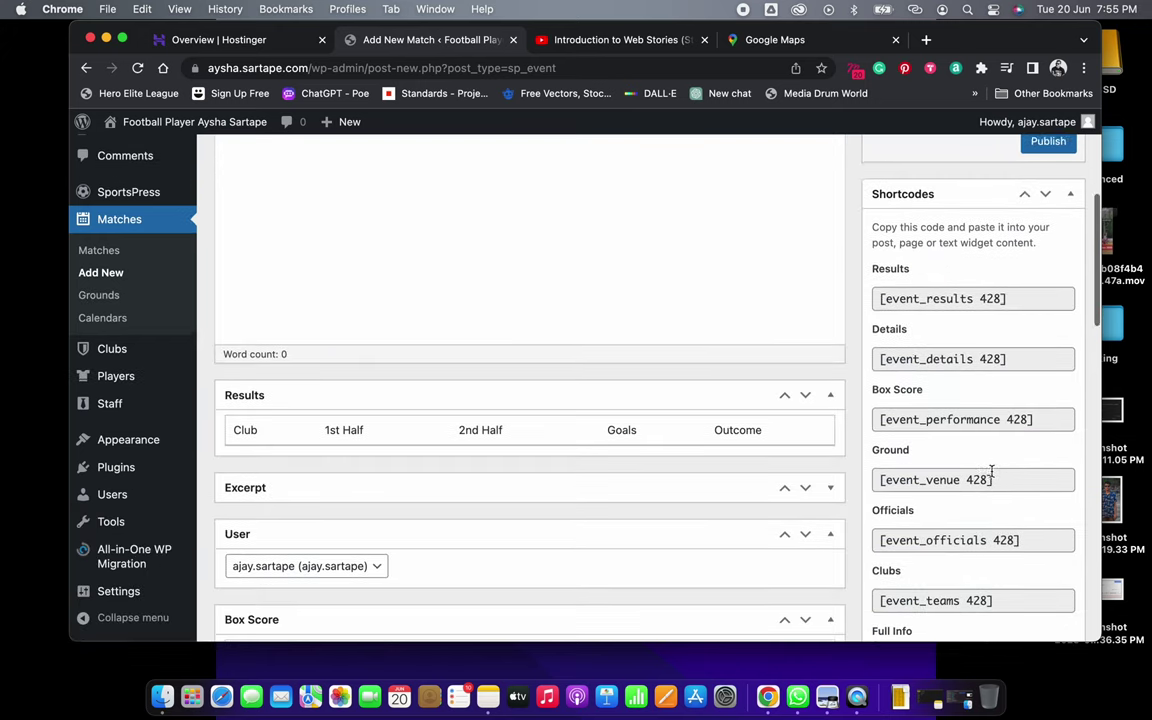
scroll(992, 477, down, 3)
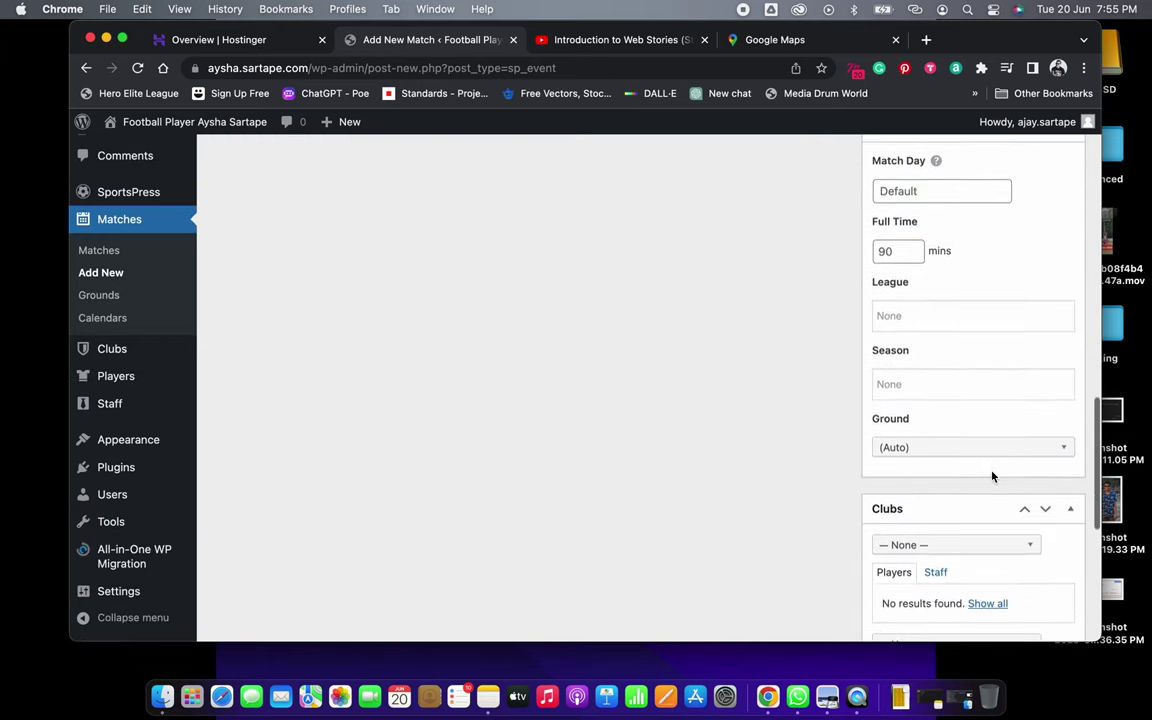
click(897, 313)
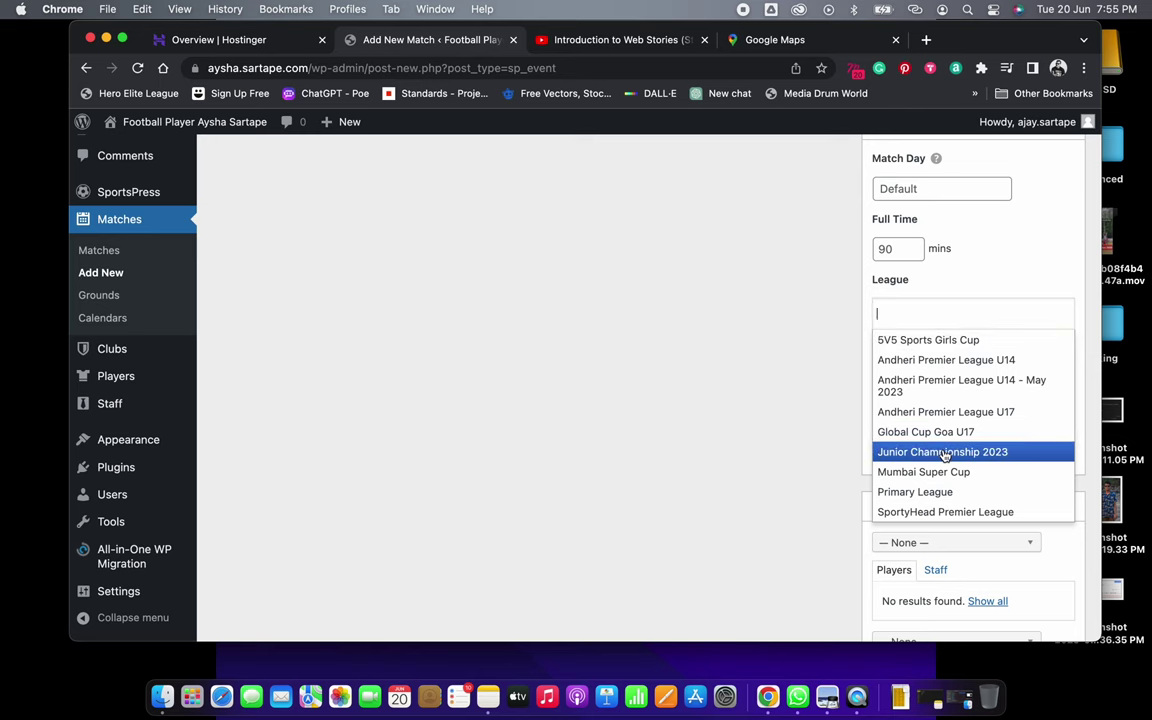
click(885, 452)
click(907, 380)
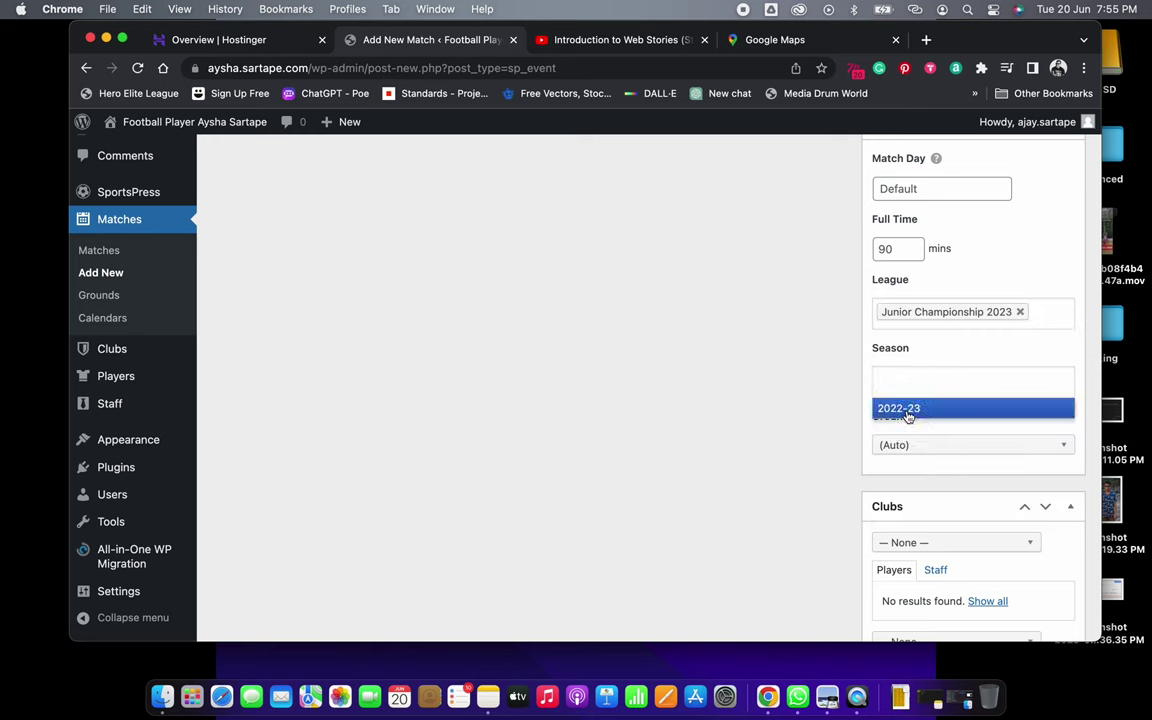
click(905, 407)
click(920, 445)
click(926, 504)
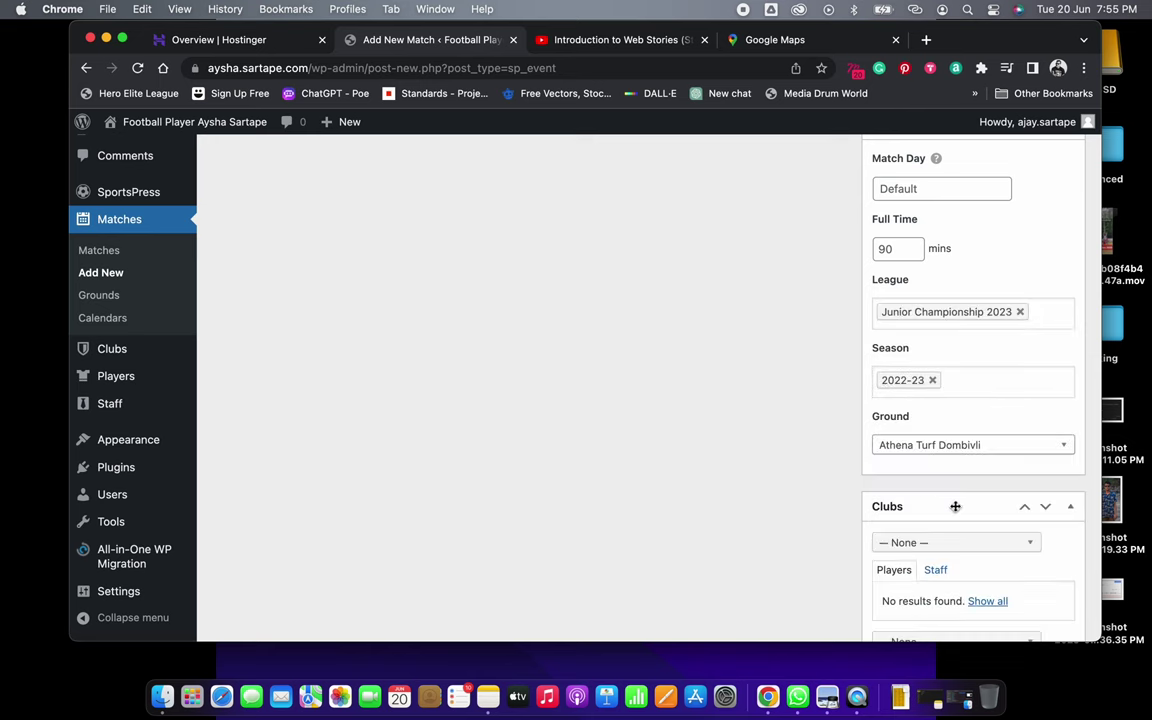
Set the match's first club to Palava FC and include all of its players
scroll(950, 505, down, 5)
click(921, 316)
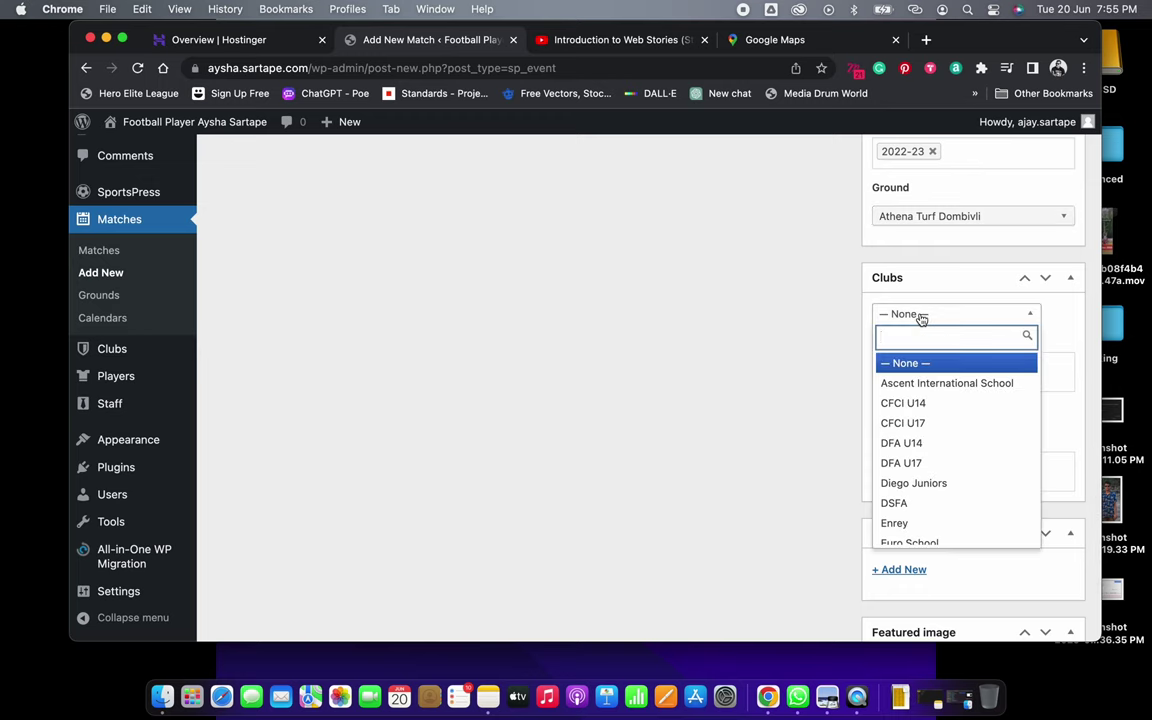
text(pala)
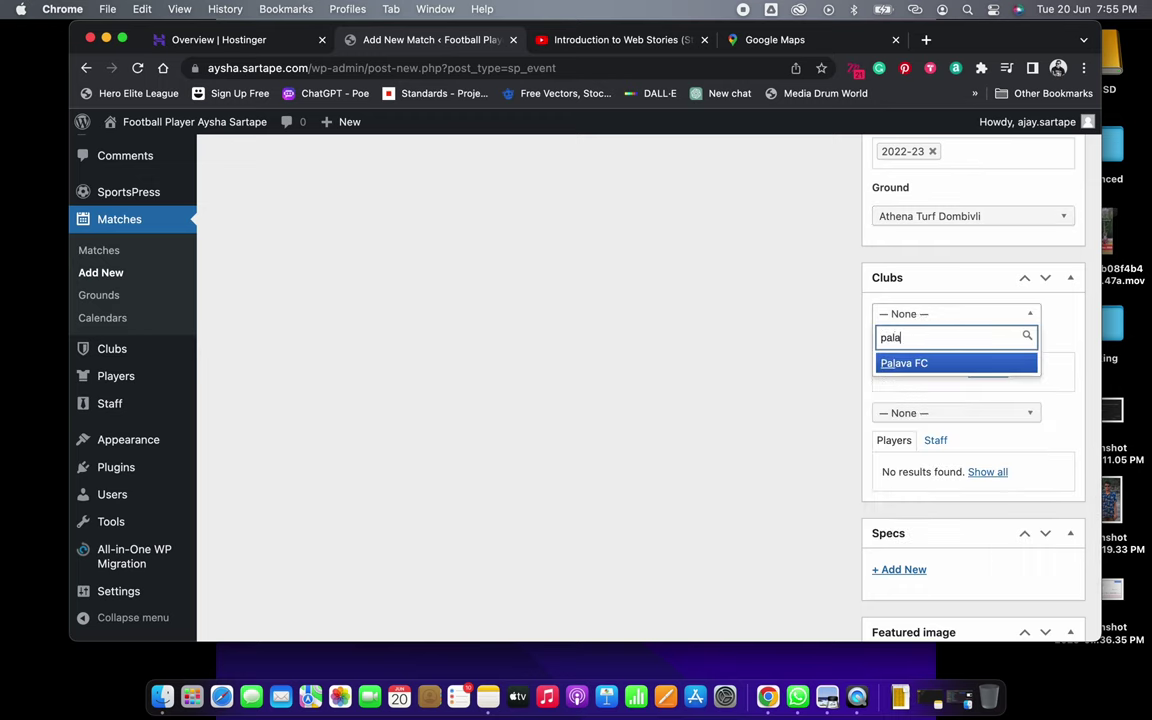
click(930, 364)
click(888, 374)
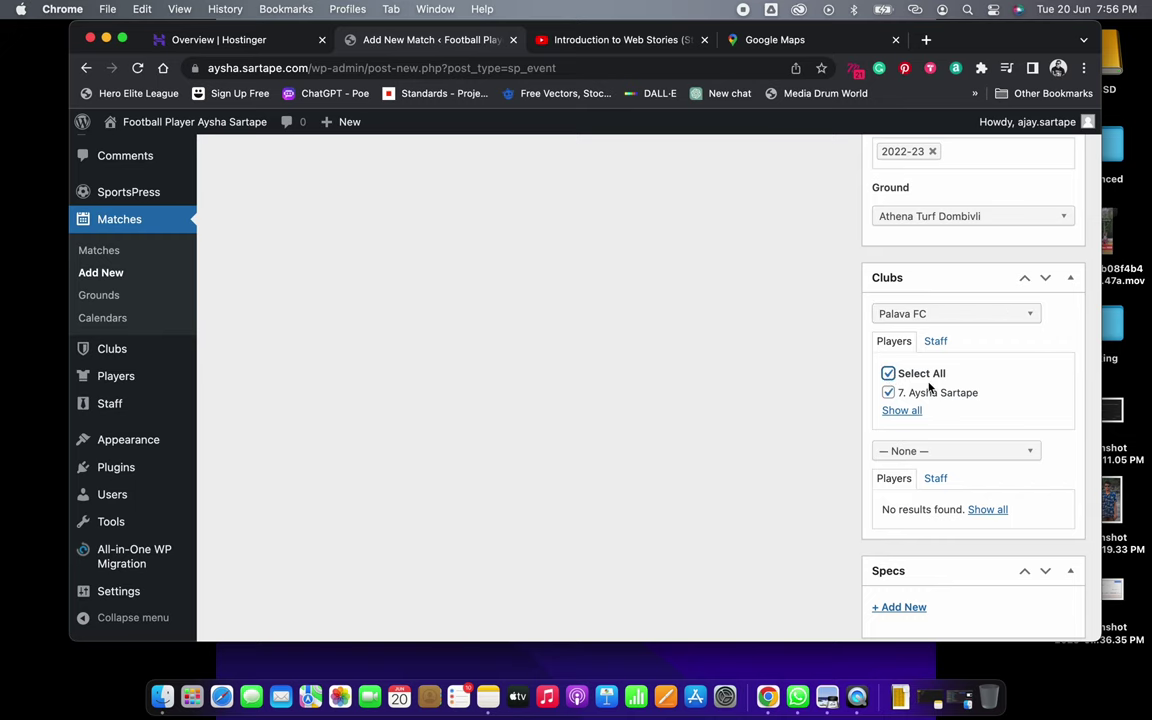
Set the match's second club to Golden Eagles, copying the club name from the Junior championship entry in Notes
scroll(928, 386, down, 3)
click(942, 360)
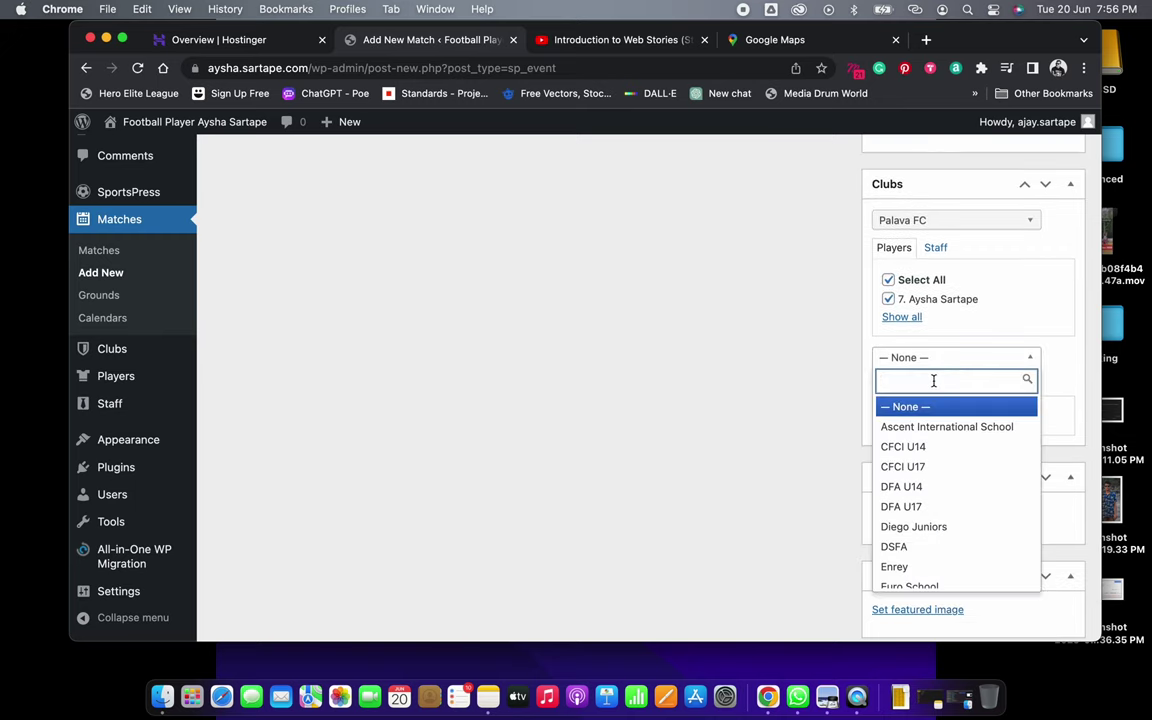
key(super+Tab)
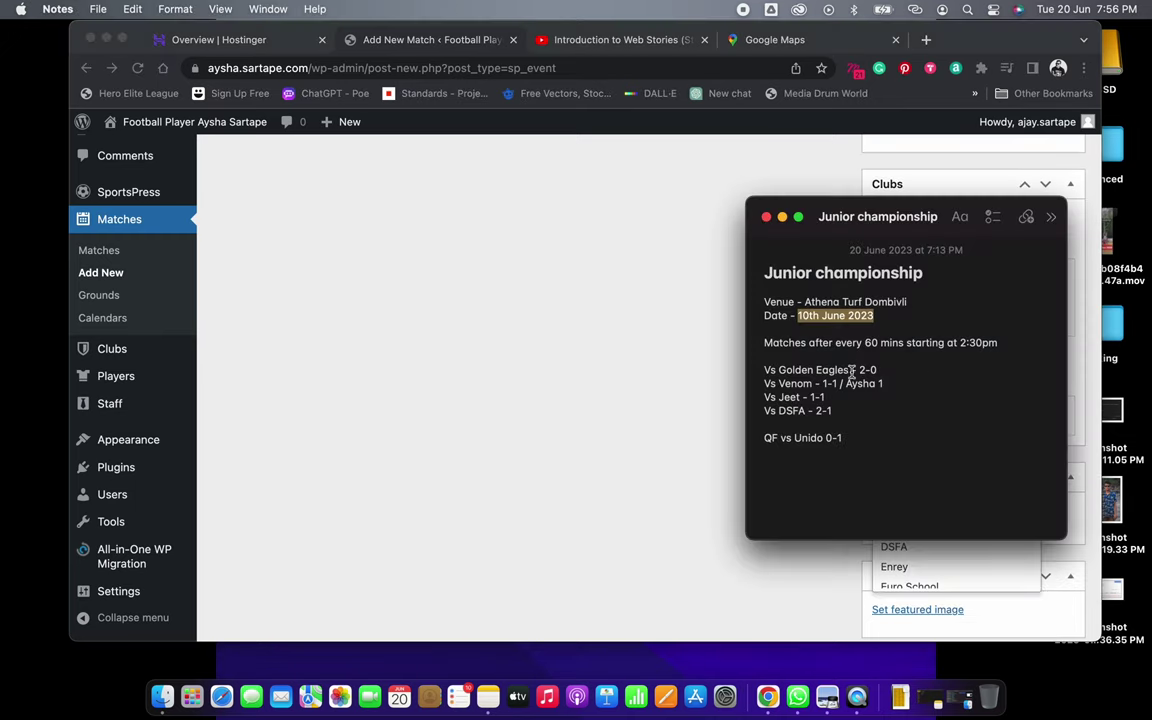
drag(778, 370, 849, 370)
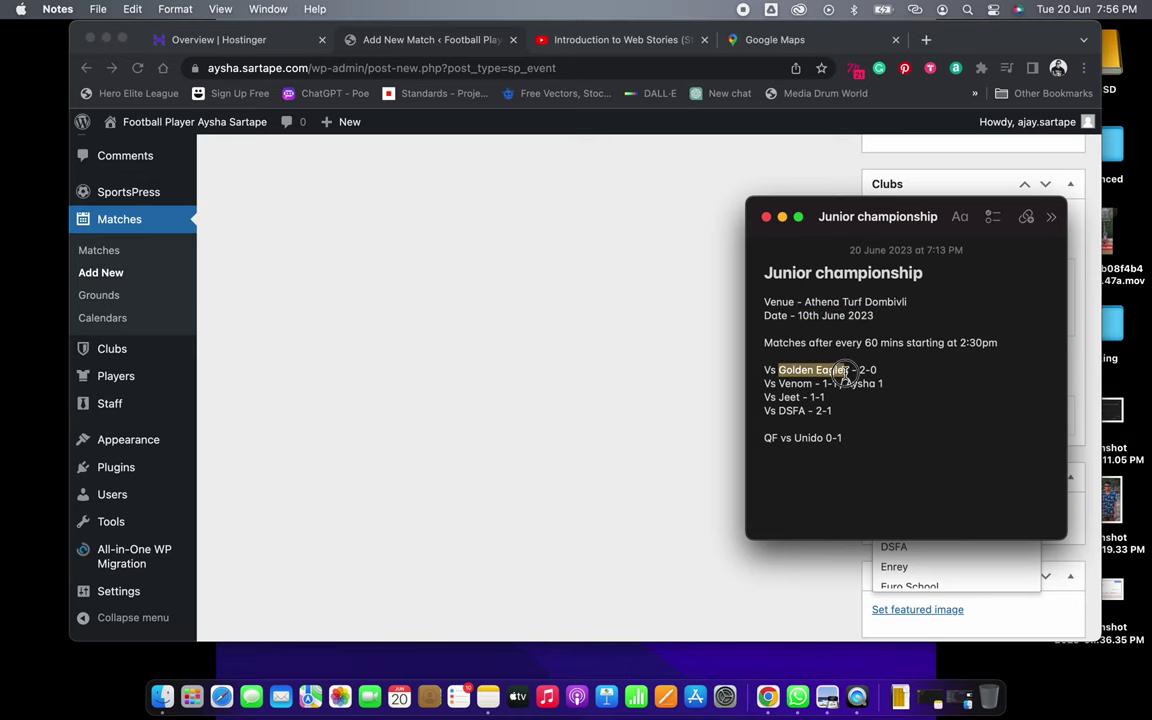
key(super+c)
key(super+Tab)
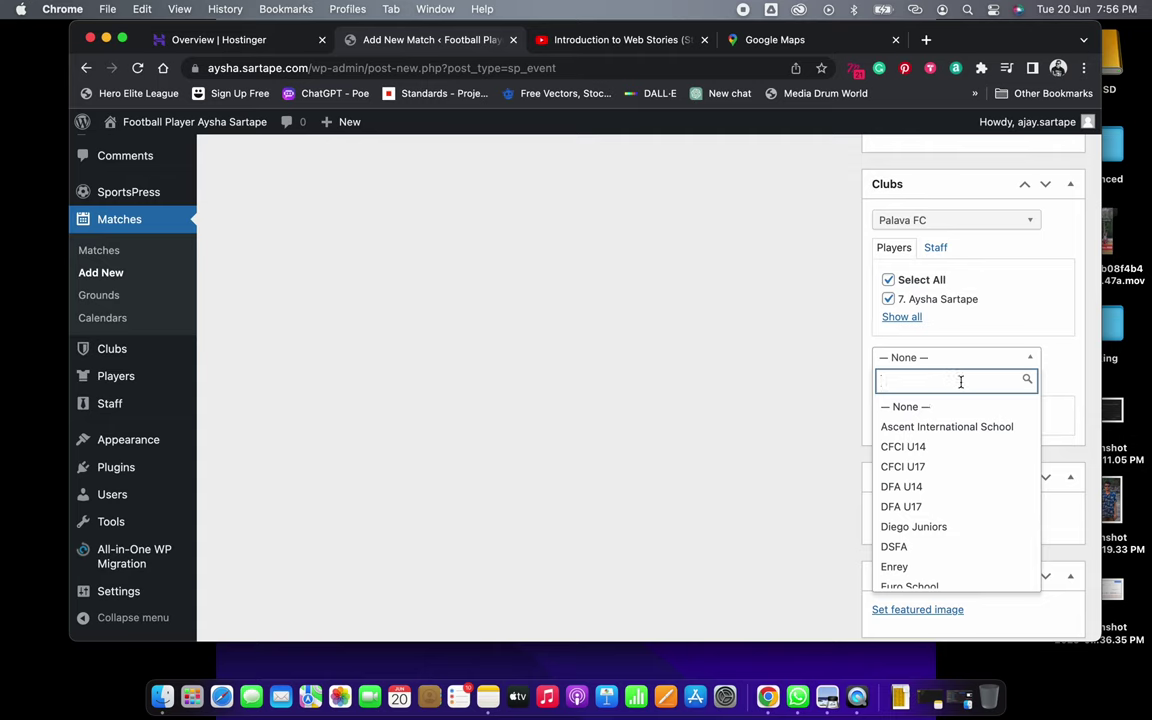
key(super+v)
click(944, 405)
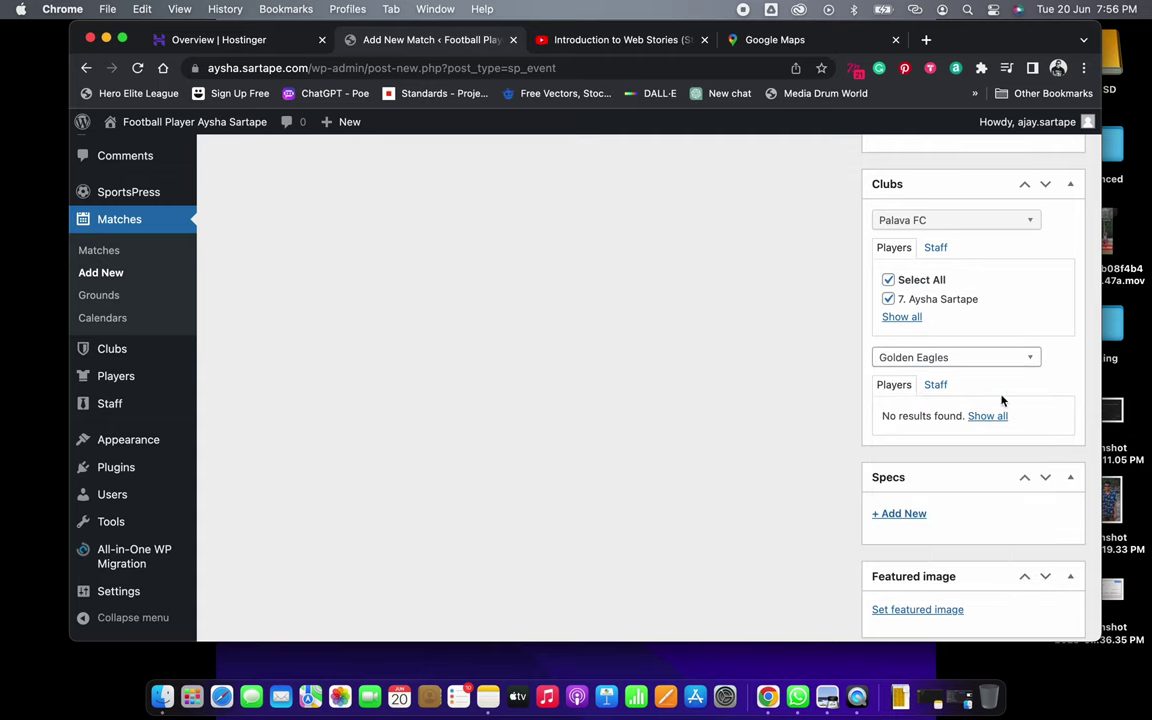
Publish the Palava FC vs Golden Eagles match
scroll(1008, 420, down, 3)
scroll(1012, 430, up, 3)
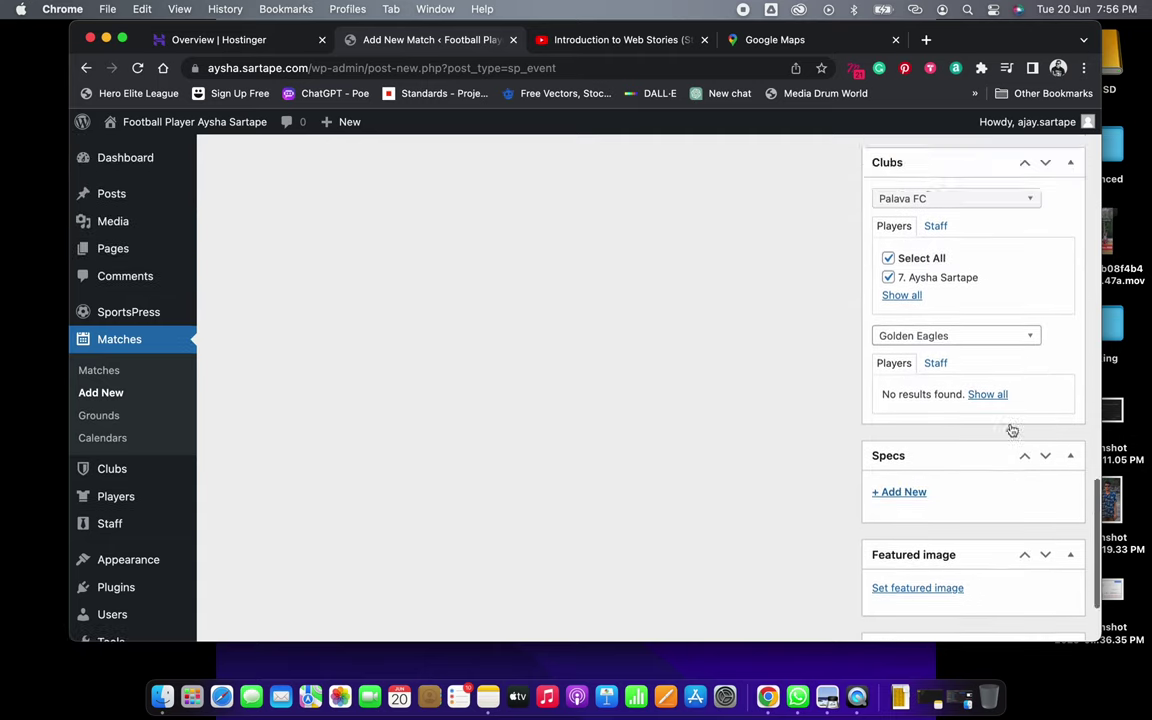
scroll(1010, 428, up, 10)
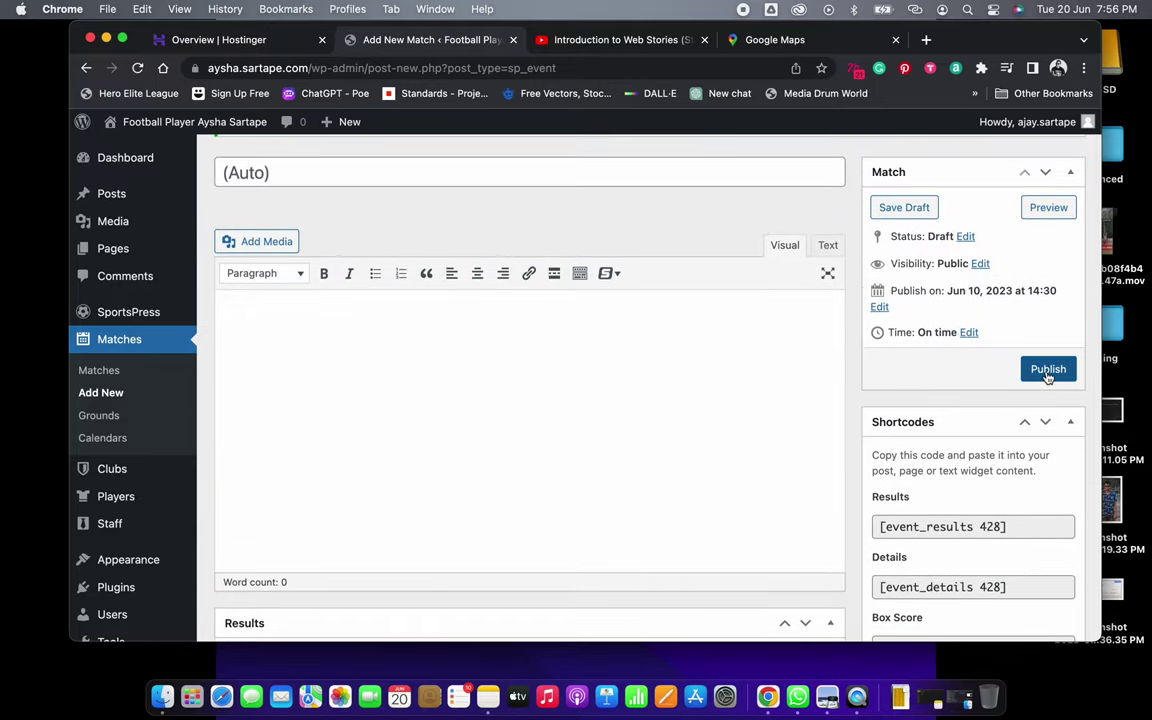
click(1048, 370)
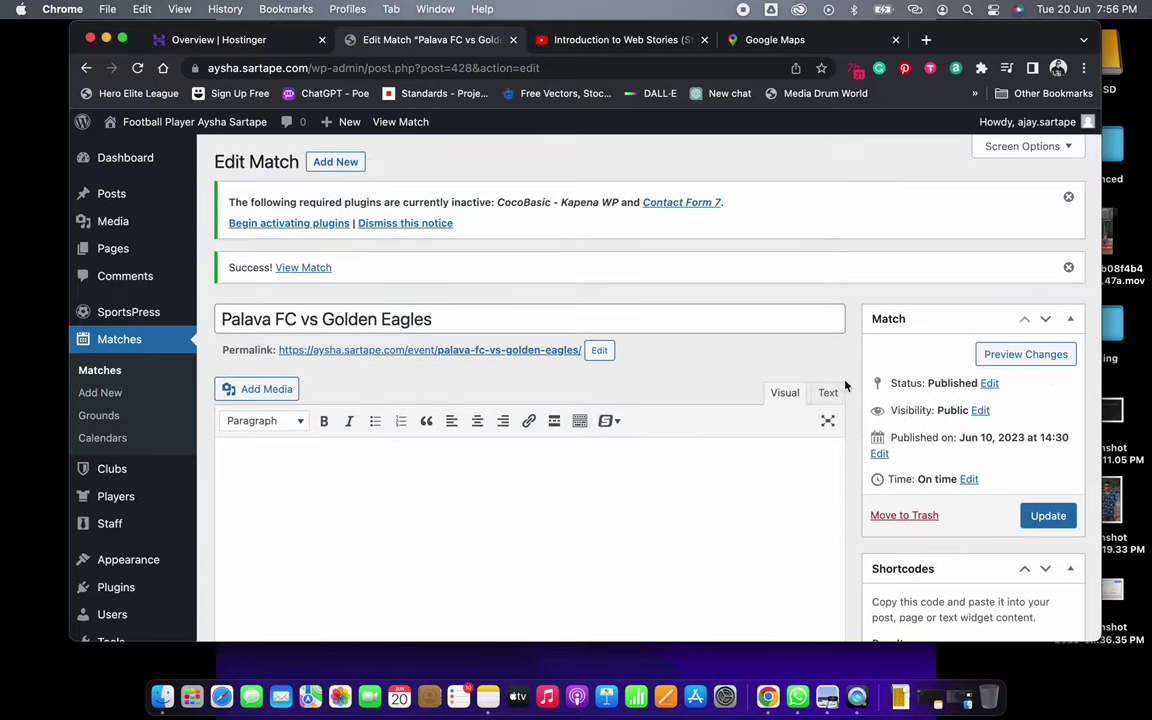
Enter the match result from the Notes entry as 2 goals for Palava FC and 0 for Golden Eagles
scroll(848, 388, down, 10)
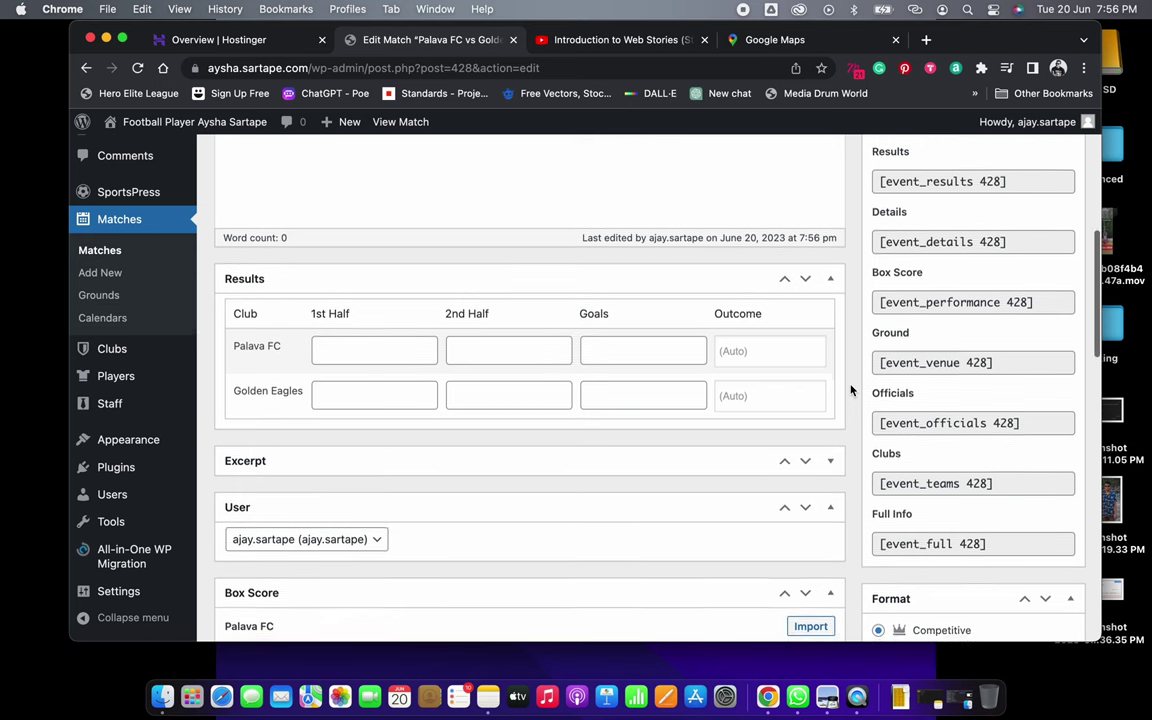
key(super+Tab)
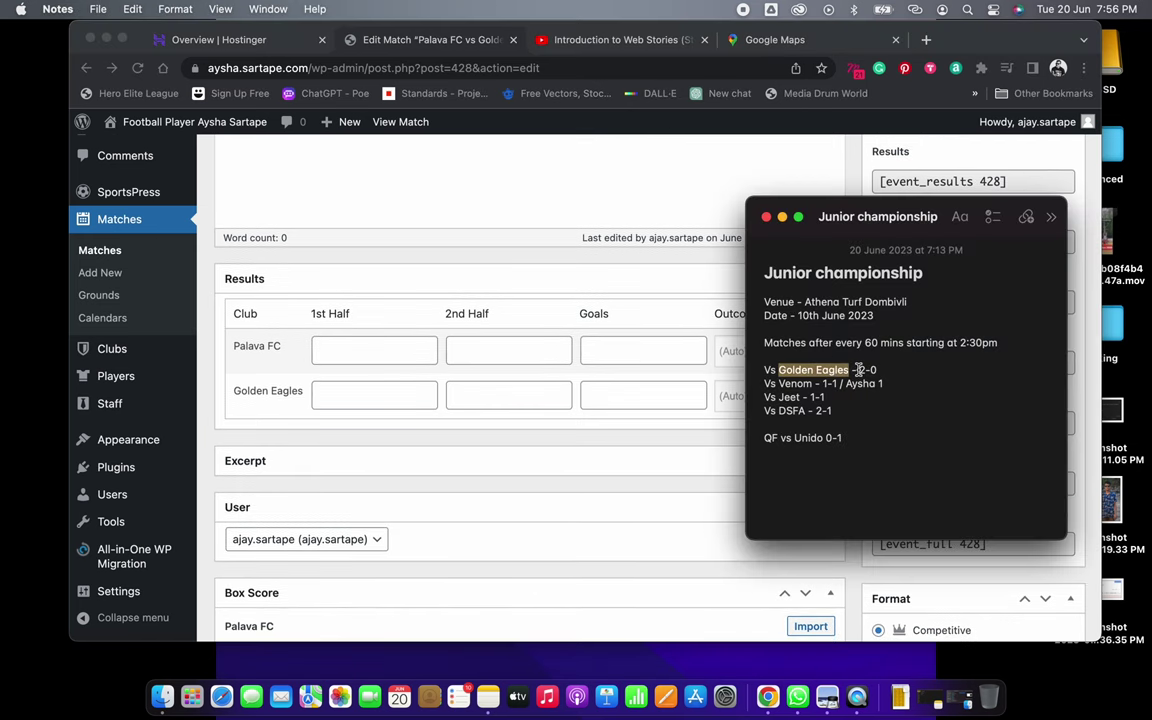
key(super+Tab)
click(623, 350)
text(2)
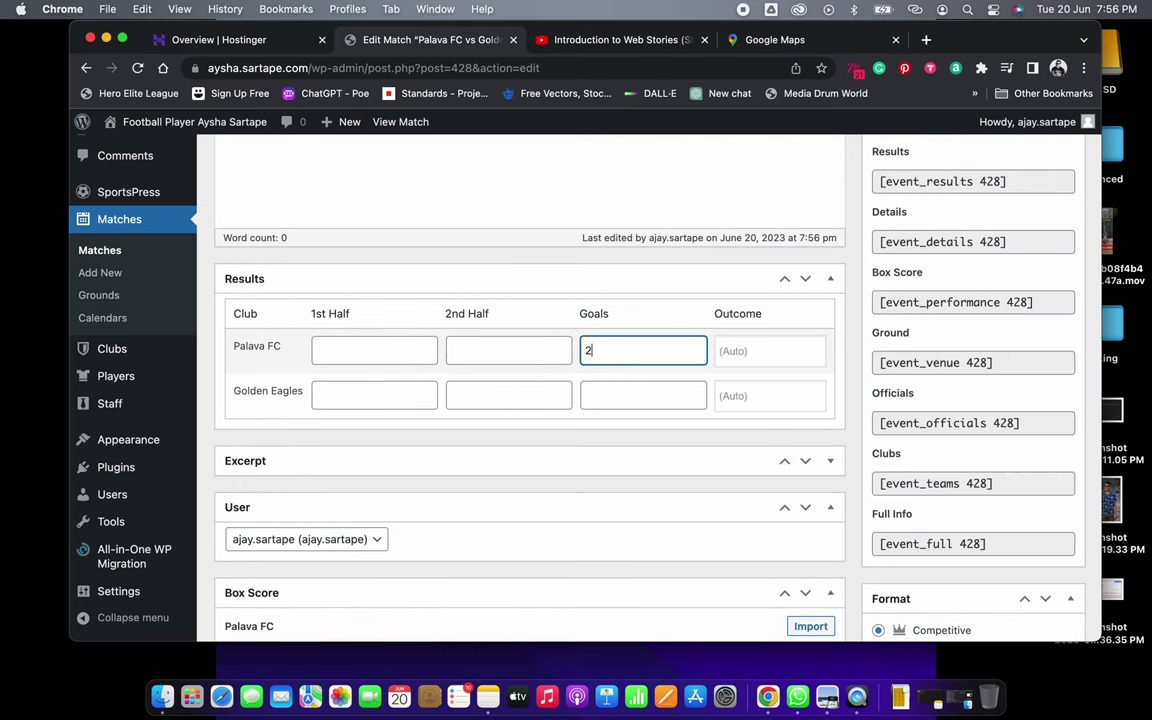
key(super+Tab)
drag(881, 370, 859, 370)
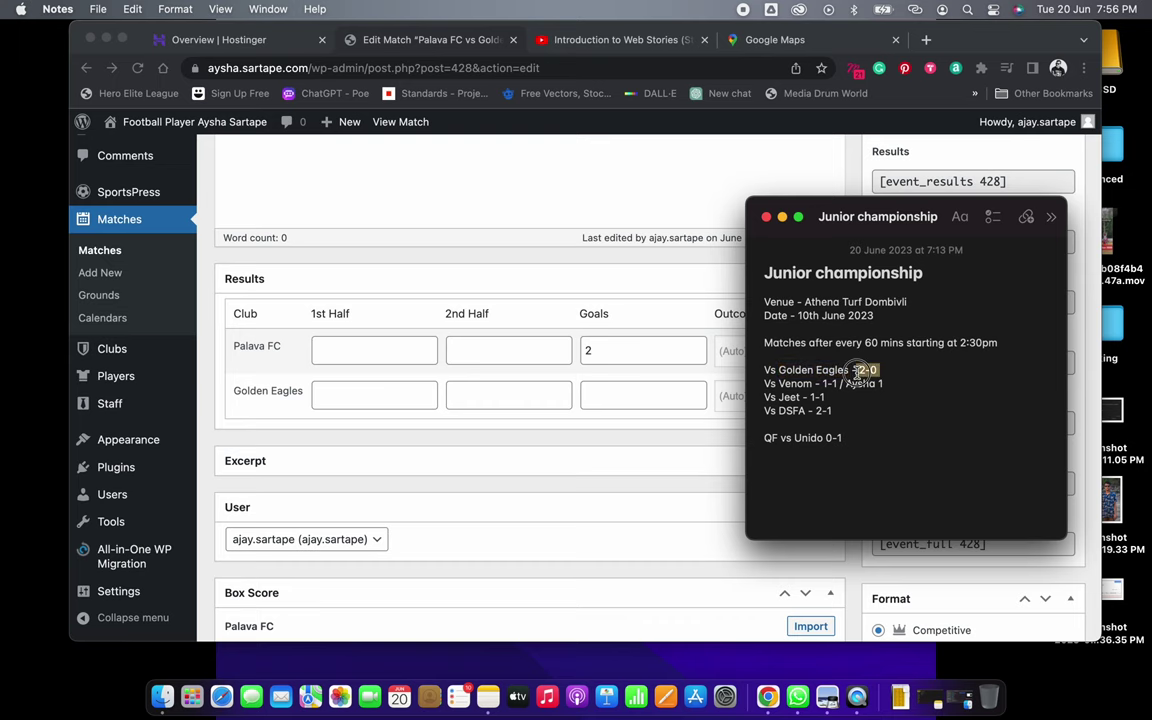
key(super+Tab)
click(622, 397)
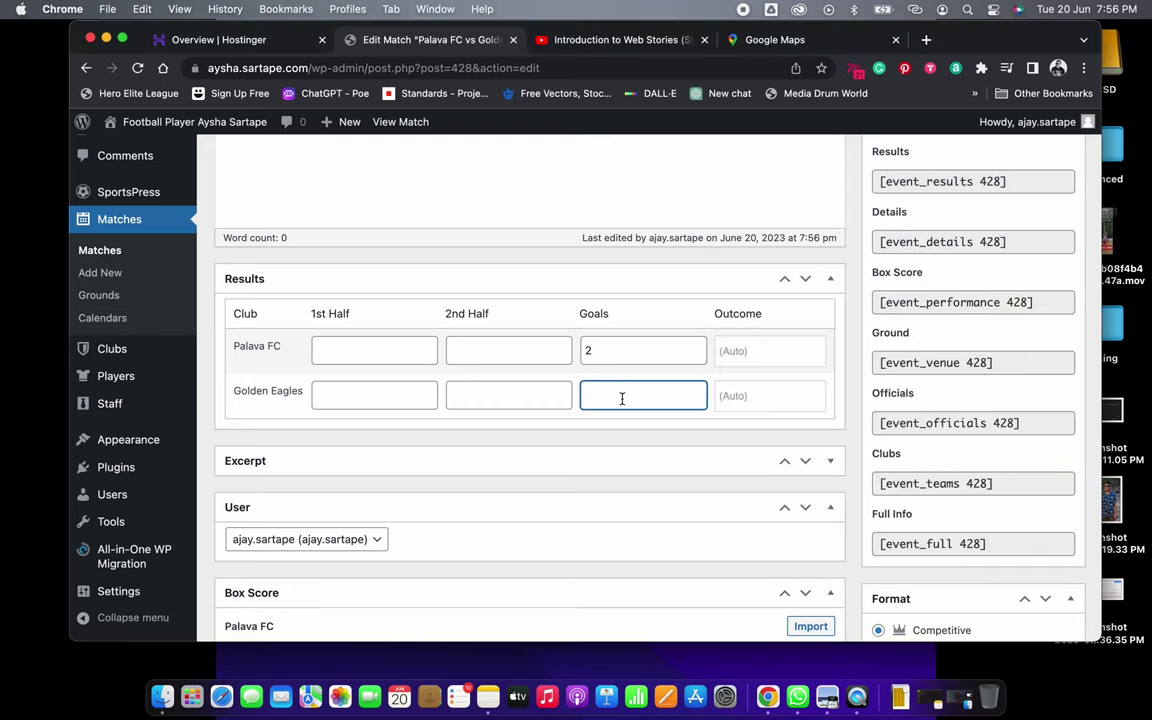
Check the Palava FC box score against the Notes entry and save the match changes
scroll(680, 433, down, 5)
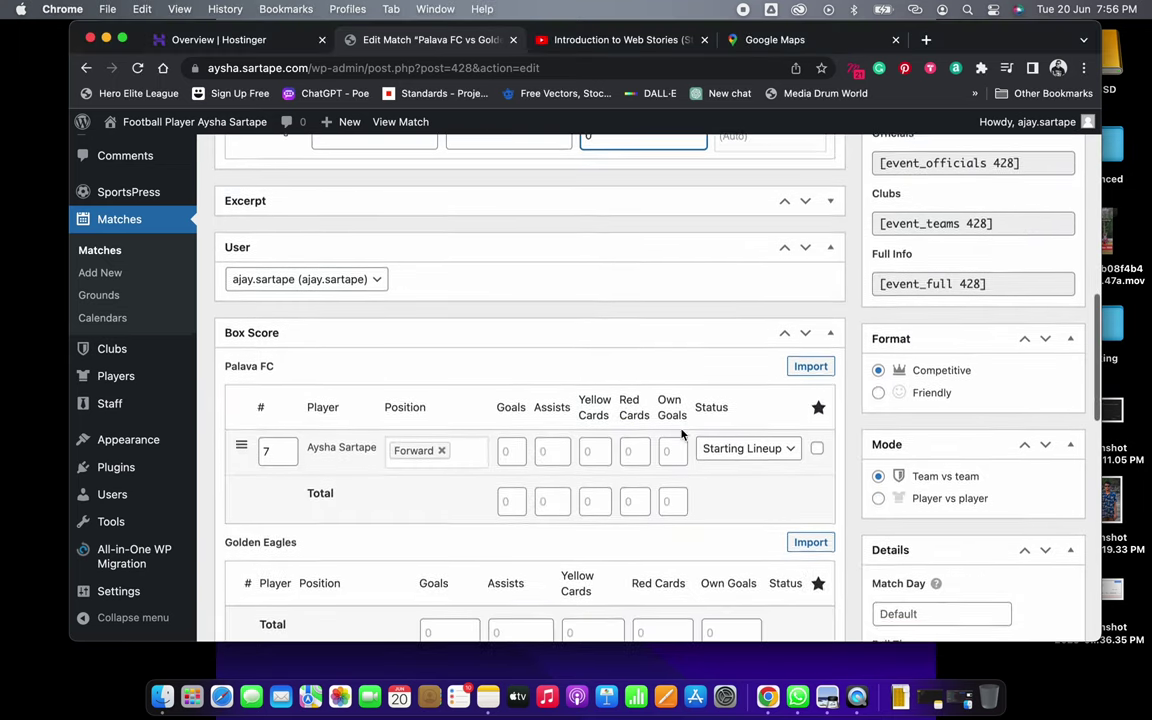
key(super+Tab)
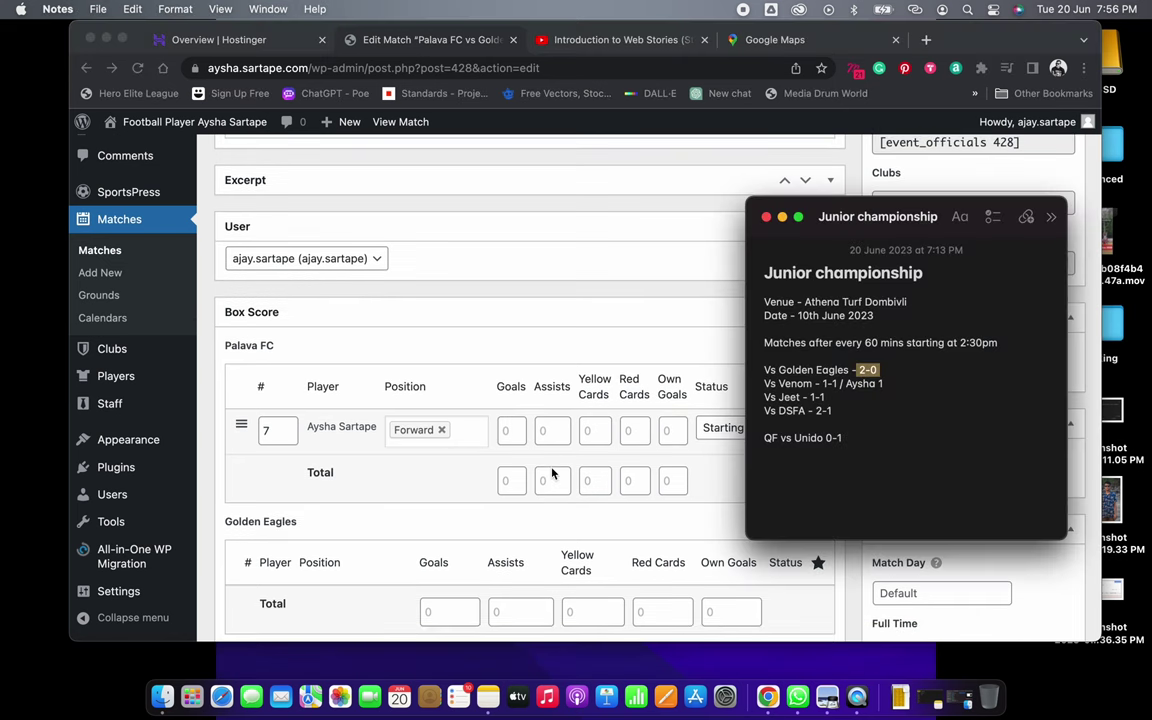
key(super+Tab)
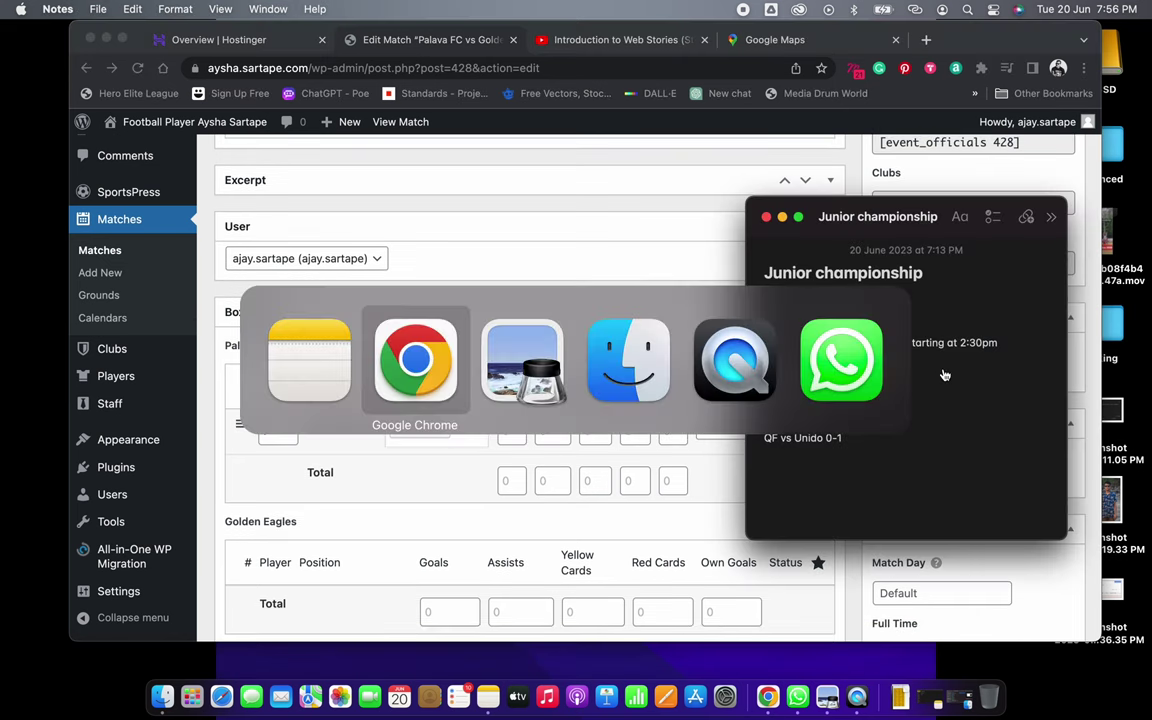
scroll(998, 330, up, 15)
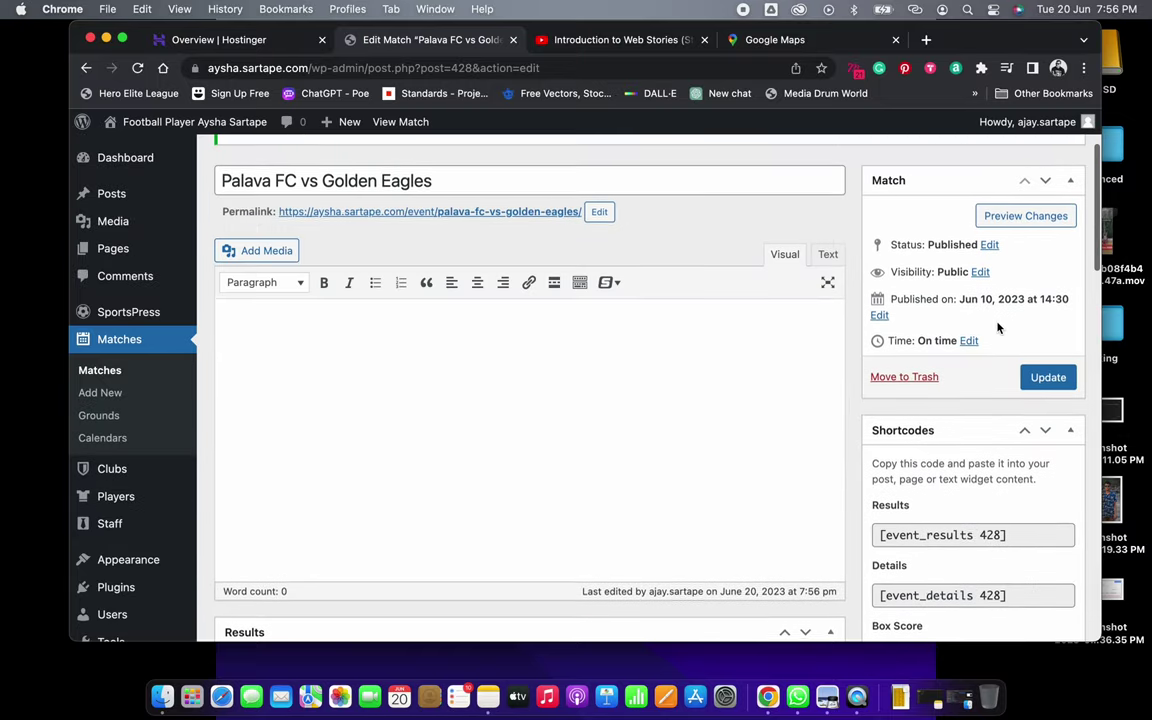
click(1042, 376)
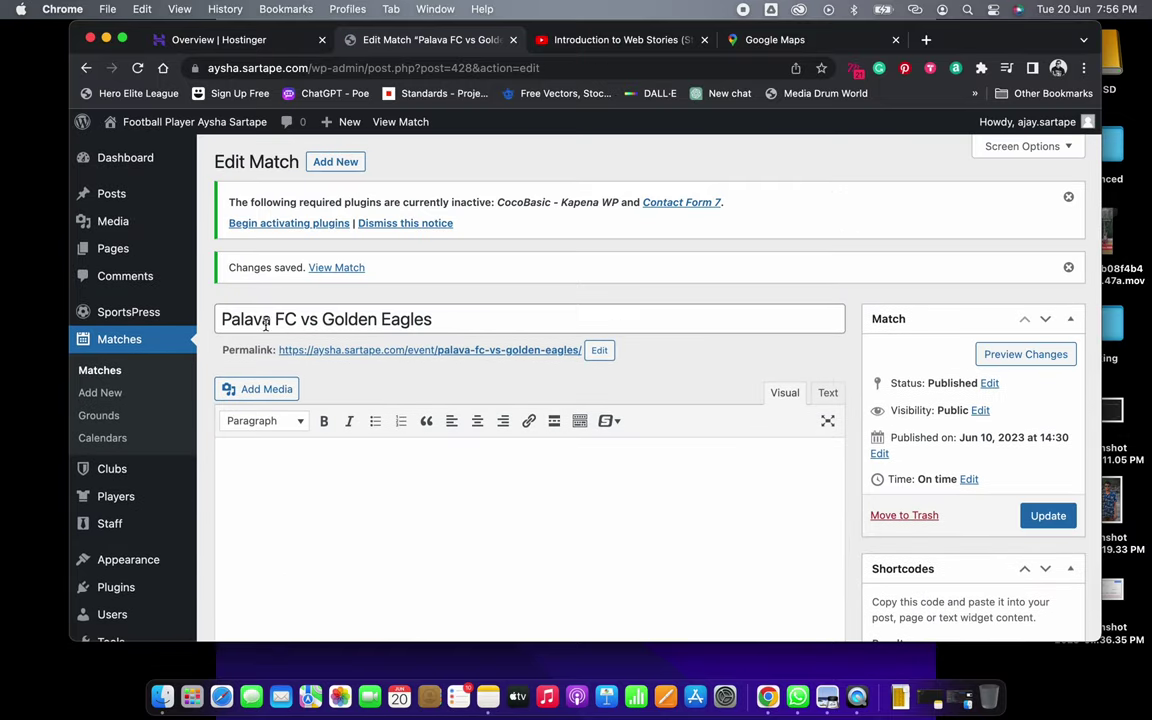
Review the saved match's results and box score, and start another new match
scroll(617, 430, down, 10)
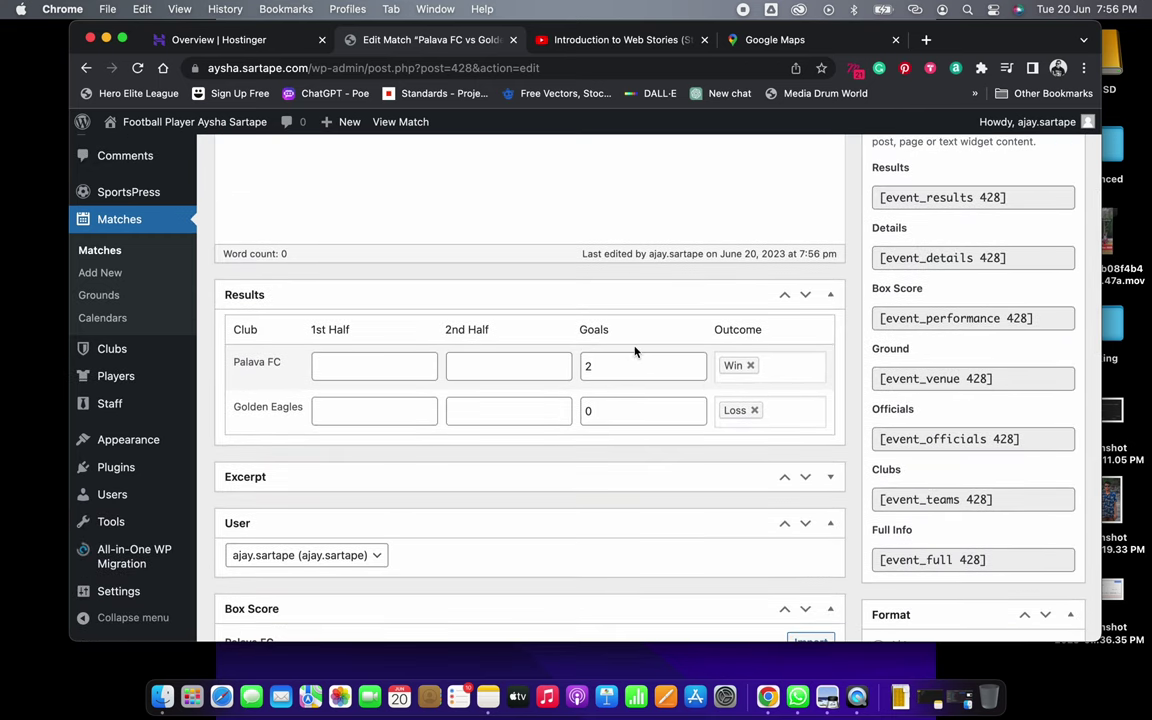
scroll(842, 463, down, 5)
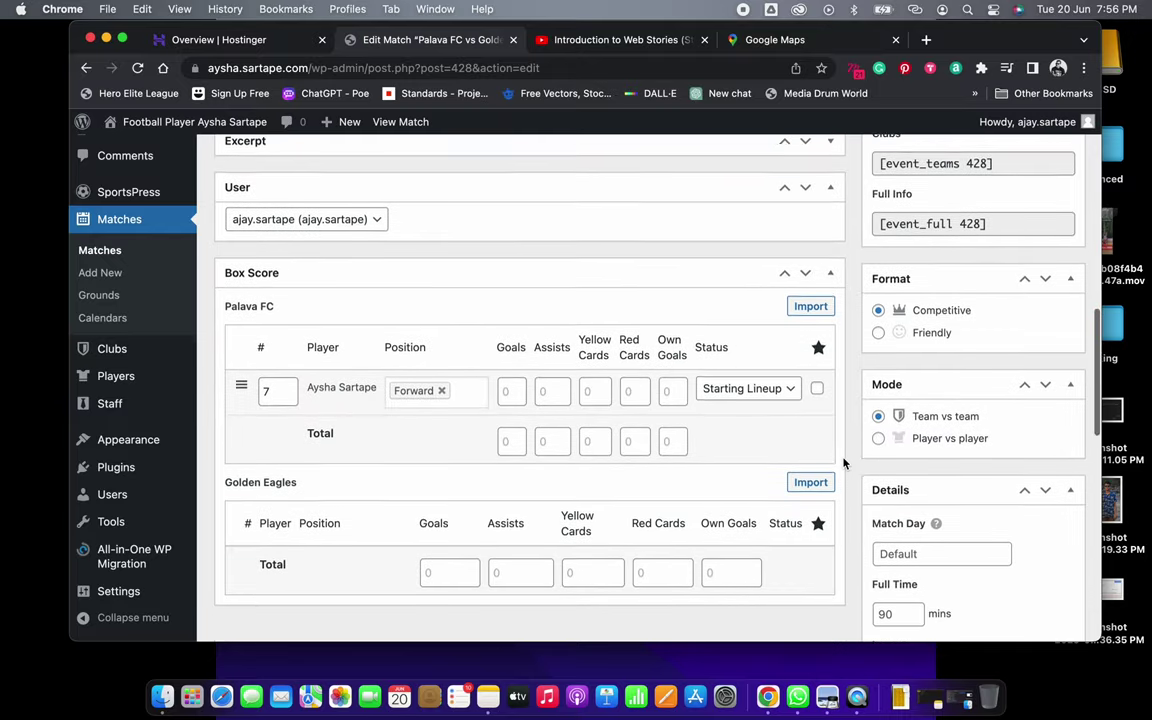
scroll(843, 463, up, 15)
scroll(680, 340, up, 2)
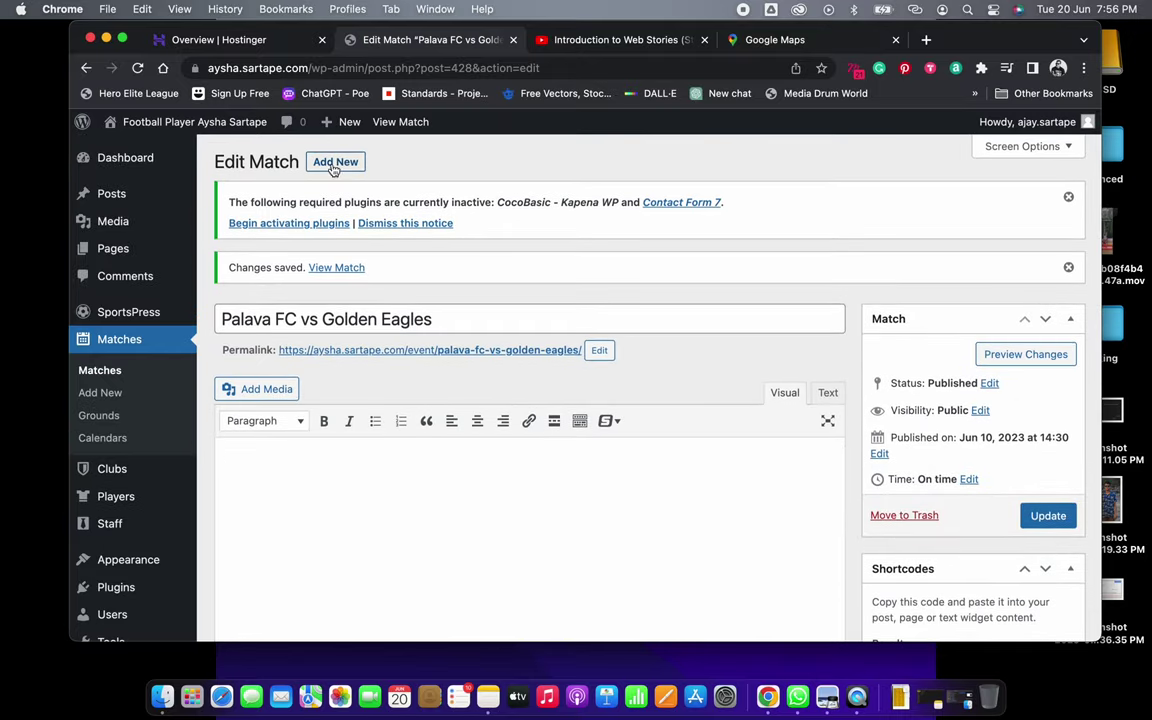
click(333, 163)
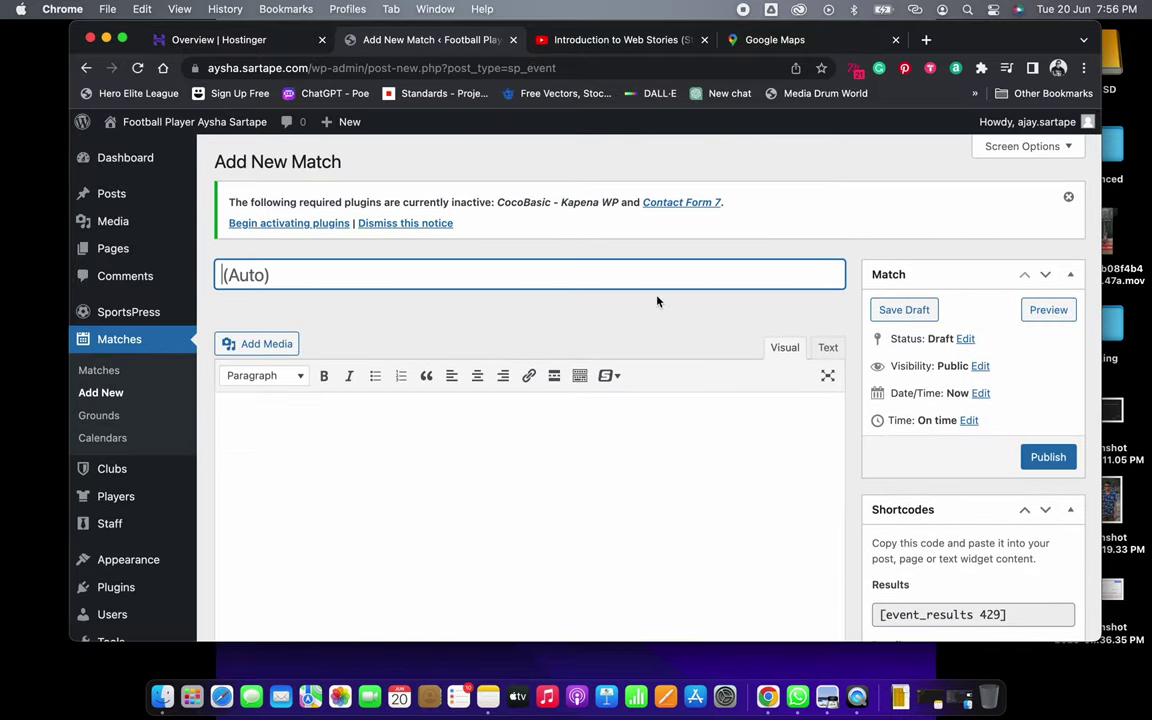
Check the timing of Match 18, Palava FC vs Venom Sports, in the Preview schedule and return to Chrome
key(super+Tab)
key(super+Tab)
key(super+Tab)
key(super+Tab)
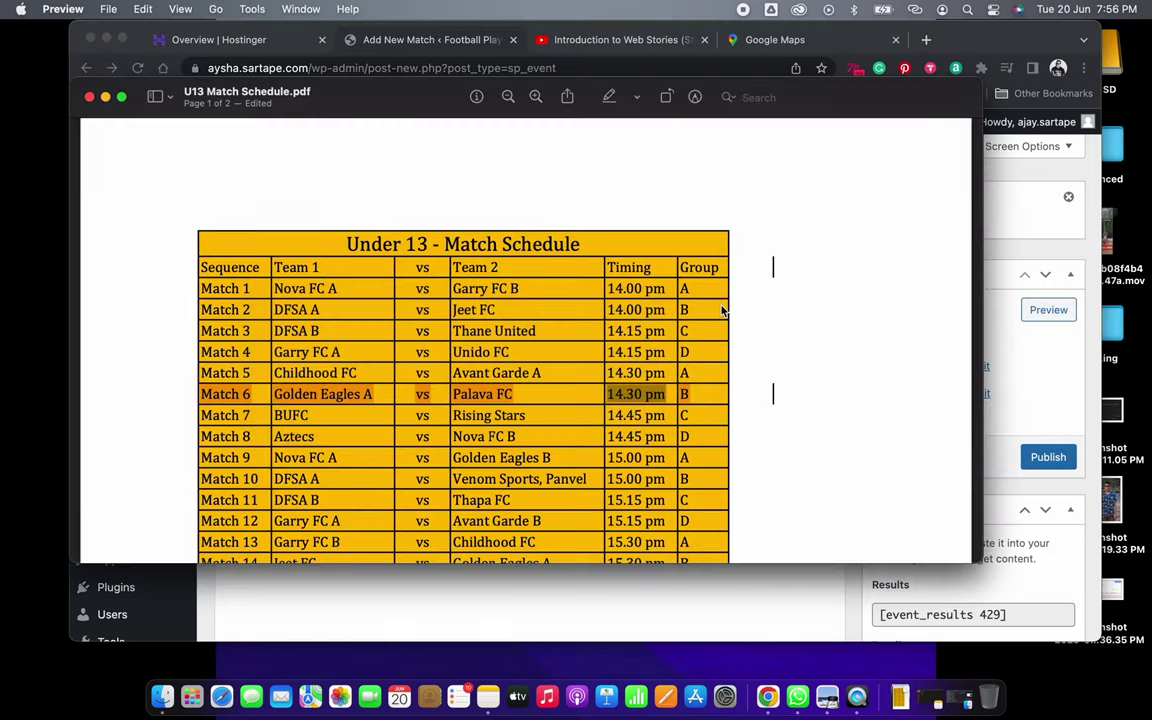
scroll(485, 399, down, 5)
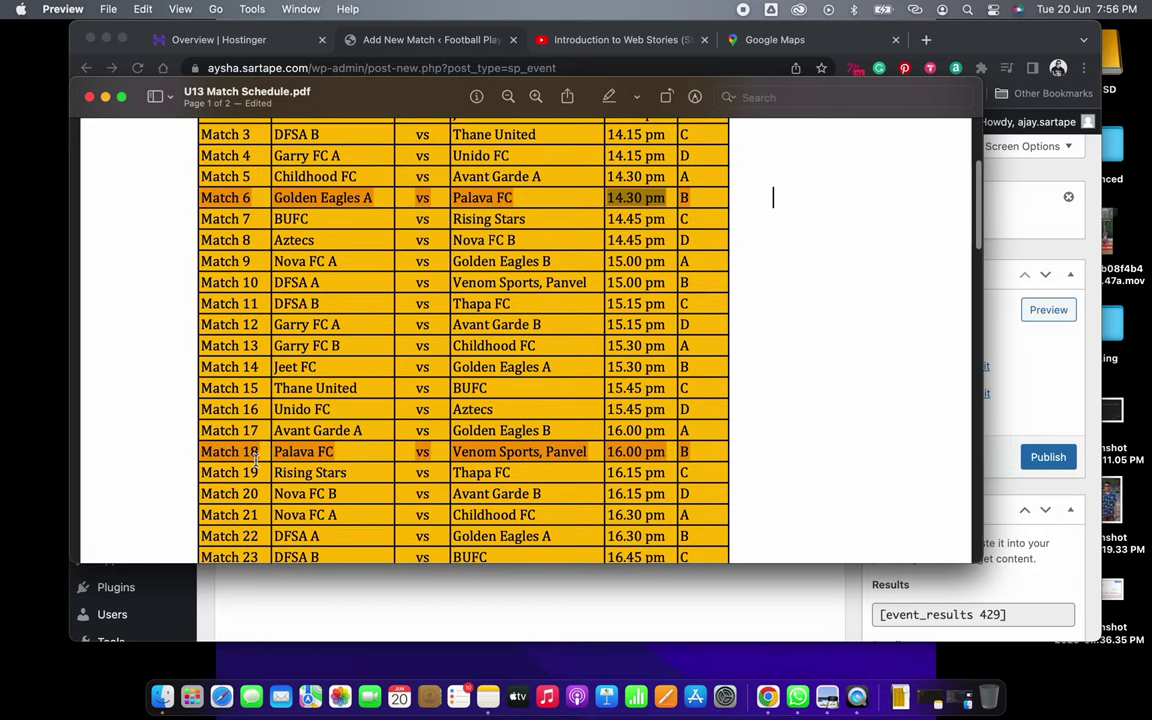
drag(276, 452, 697, 453)
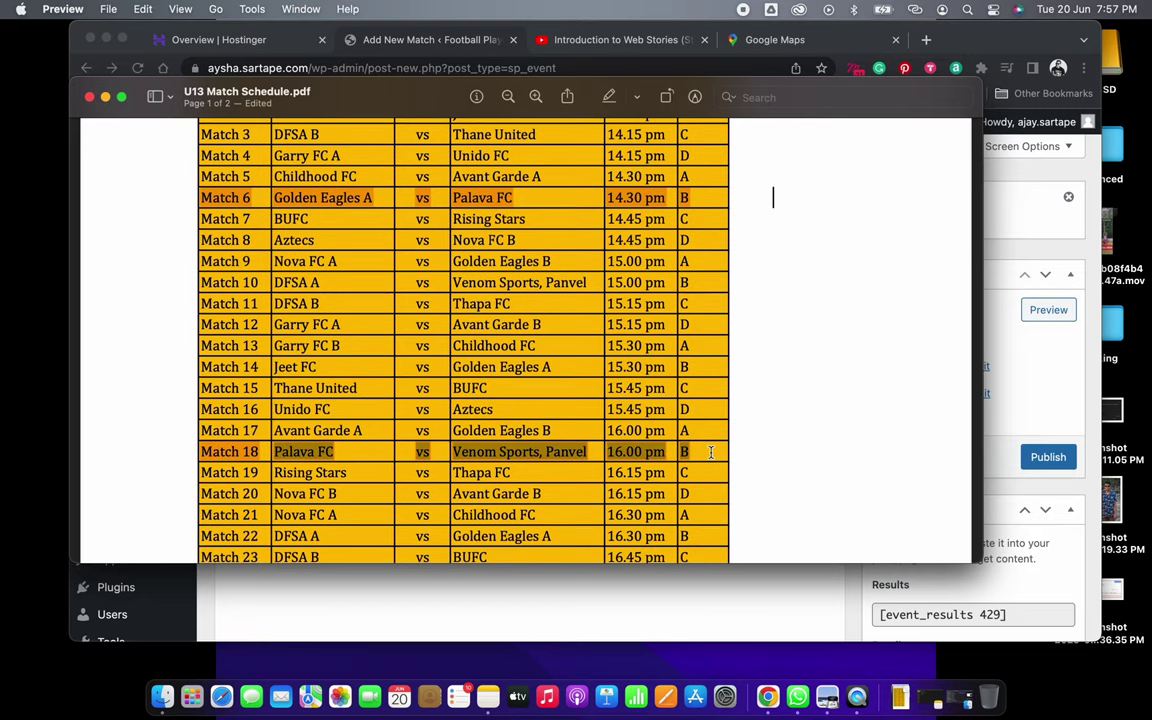
key(super+Tab)
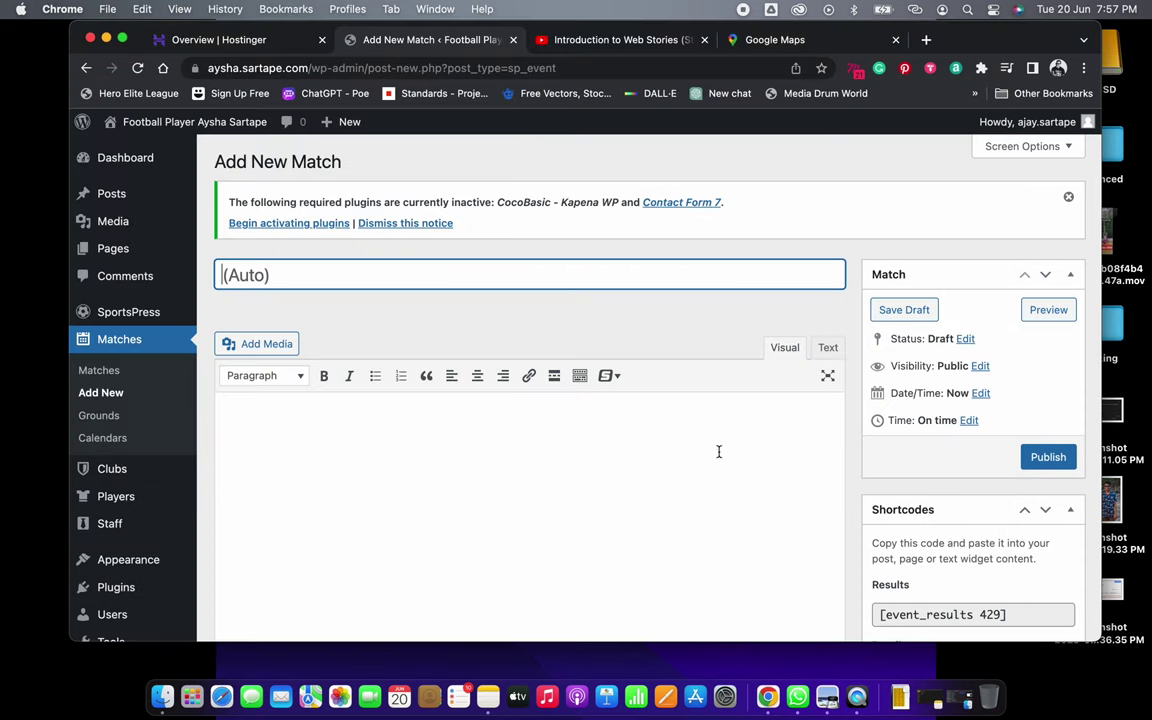
Set the new match's date and time to 10 June 2023 at 16:00
click(981, 395)
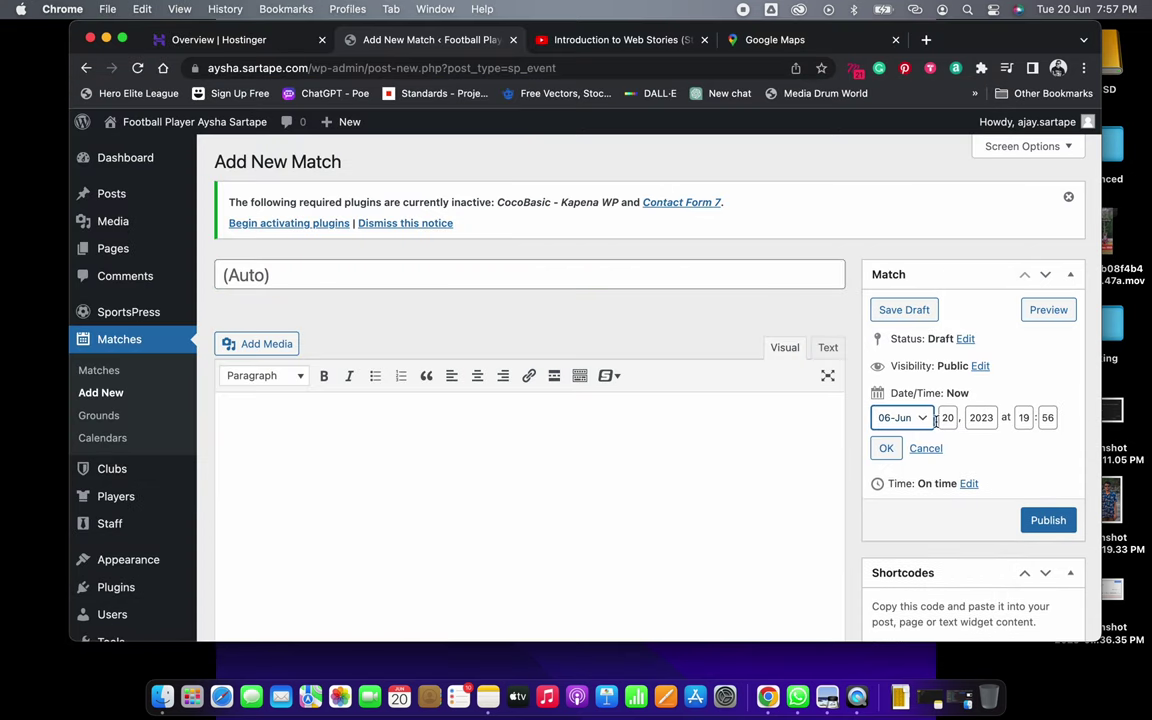
click(947, 418)
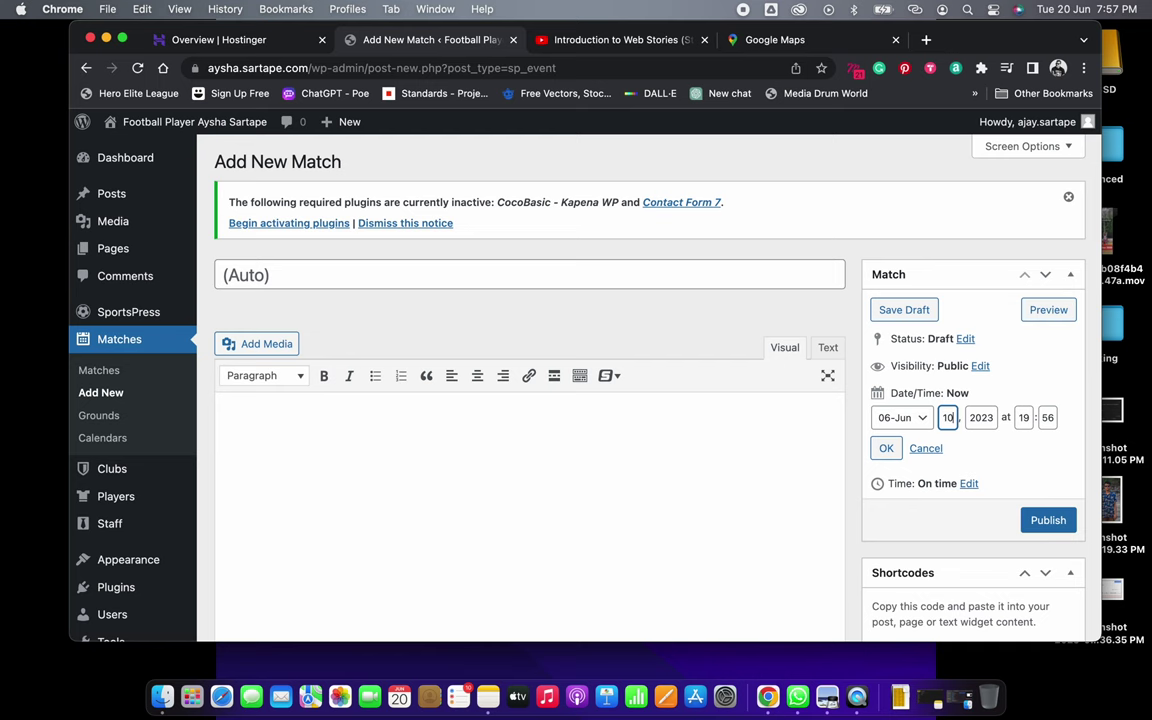
key(super+Tab)
key(super+Tab)
double_click(1025, 418)
key(Tab)
click(886, 448)
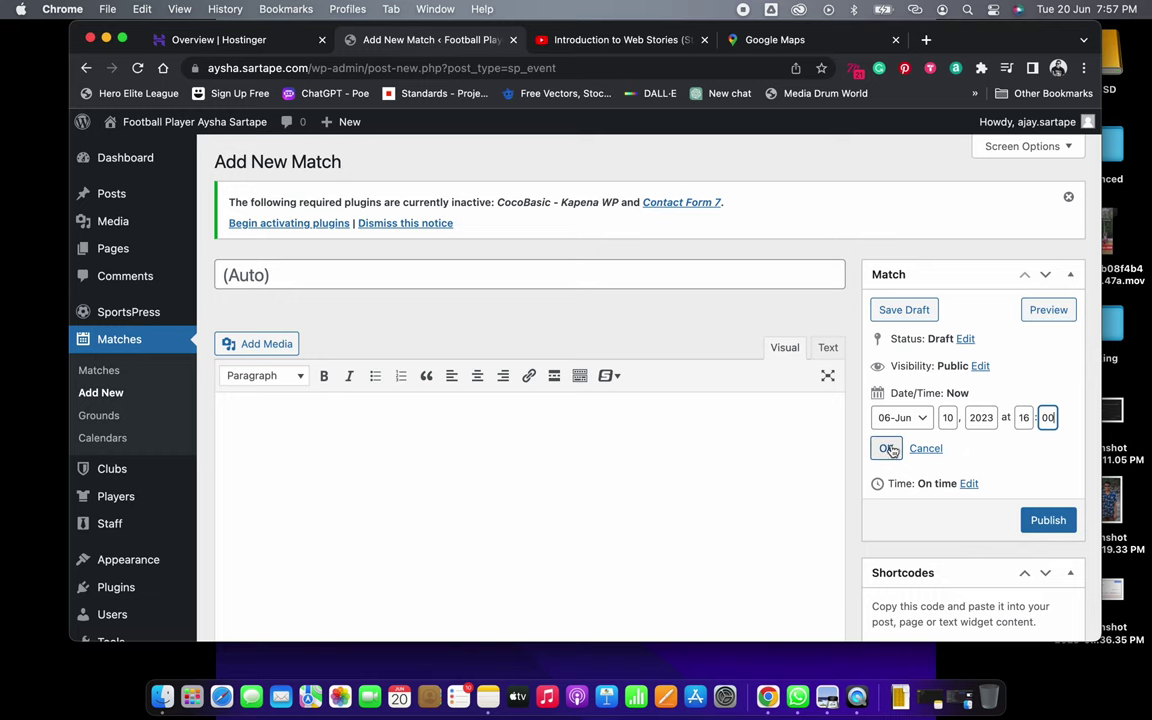
Assign the new match to the Junior Championship 2023 league, season 2022-23, and ground Athena Turf Dombivli
scroll(1005, 470, down, 15)
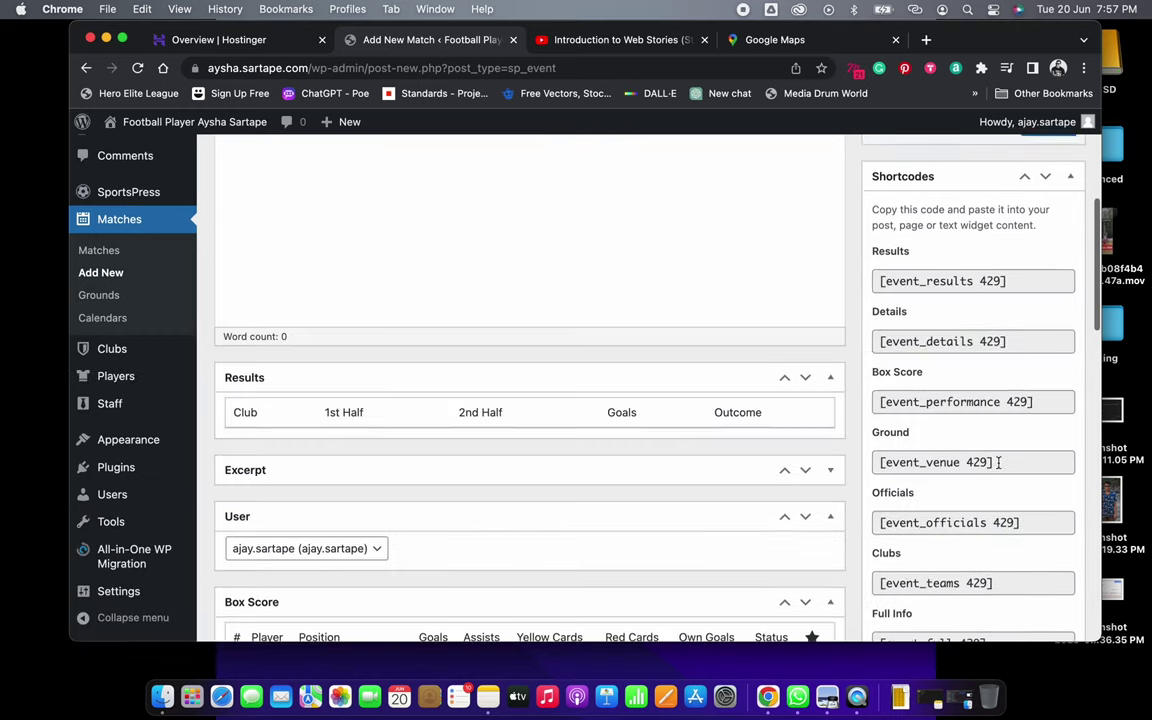
scroll(998, 468, down, 4)
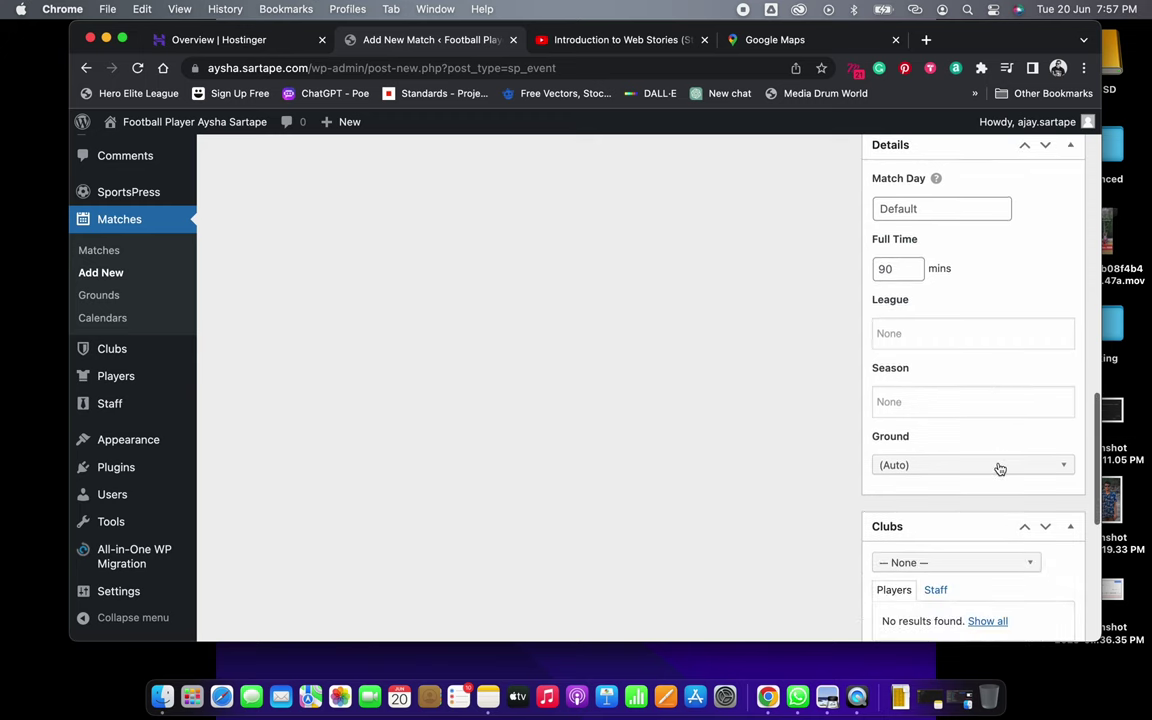
click(903, 252)
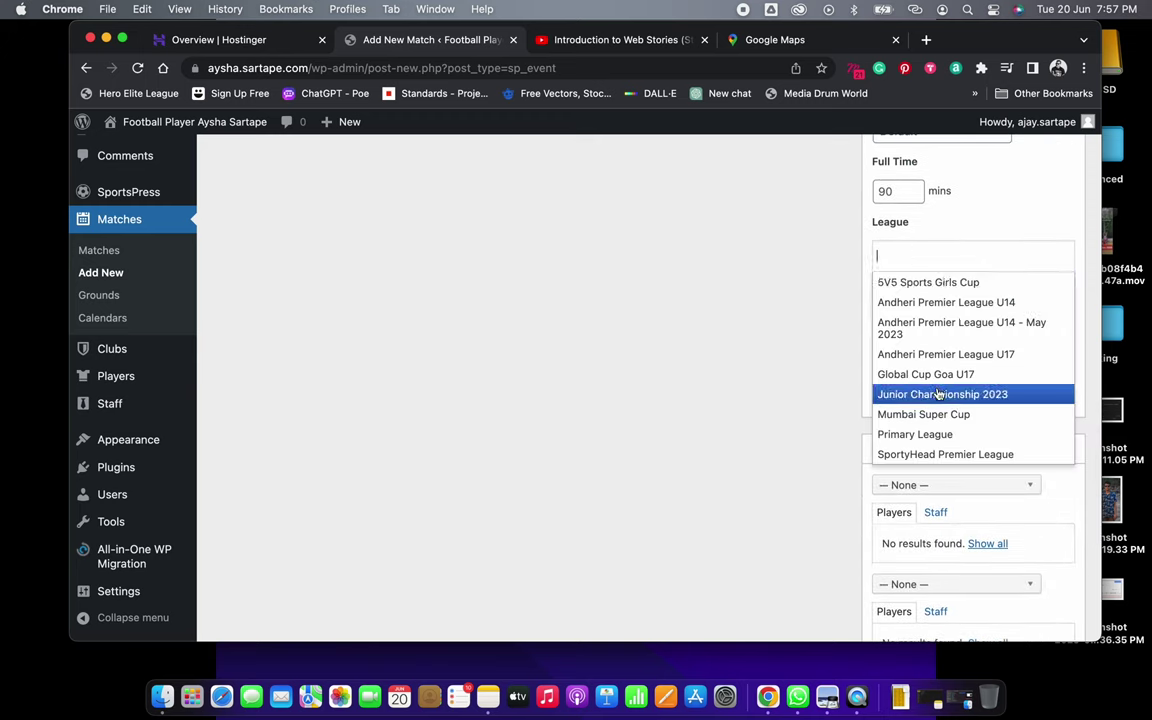
click(918, 394)
click(908, 320)
click(908, 351)
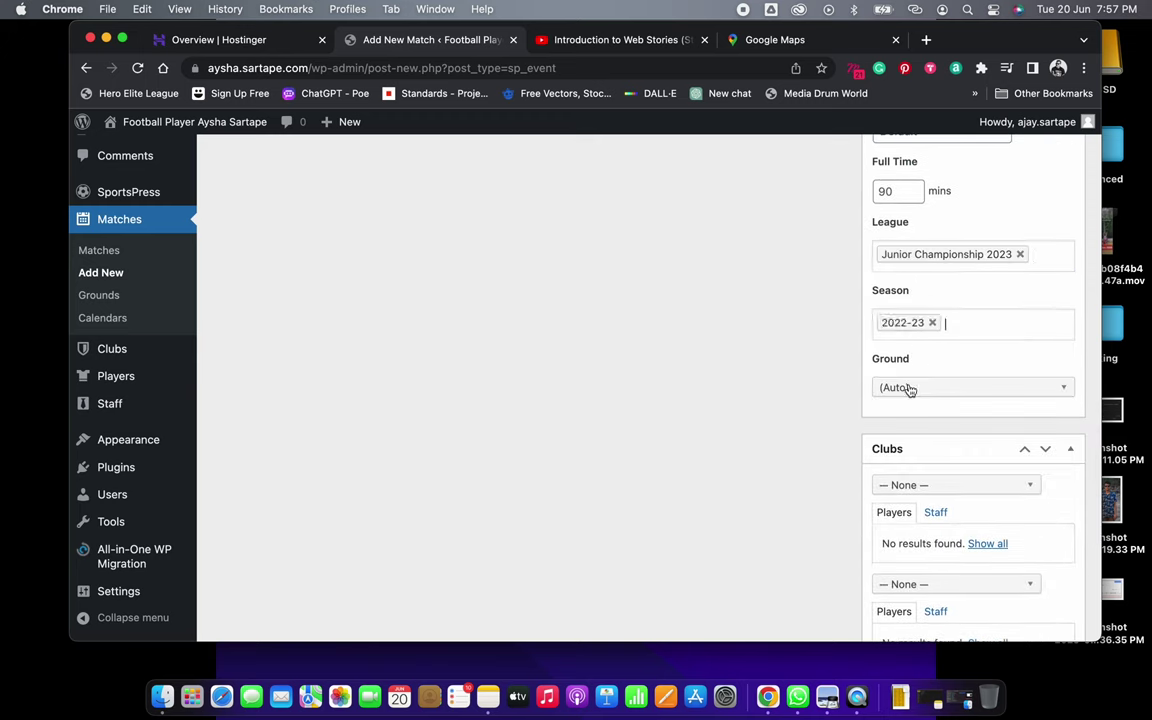
click(905, 387)
click(972, 447)
Set Palava FC as the match's first club and include all of its listed players
scroll(978, 451, down, 3)
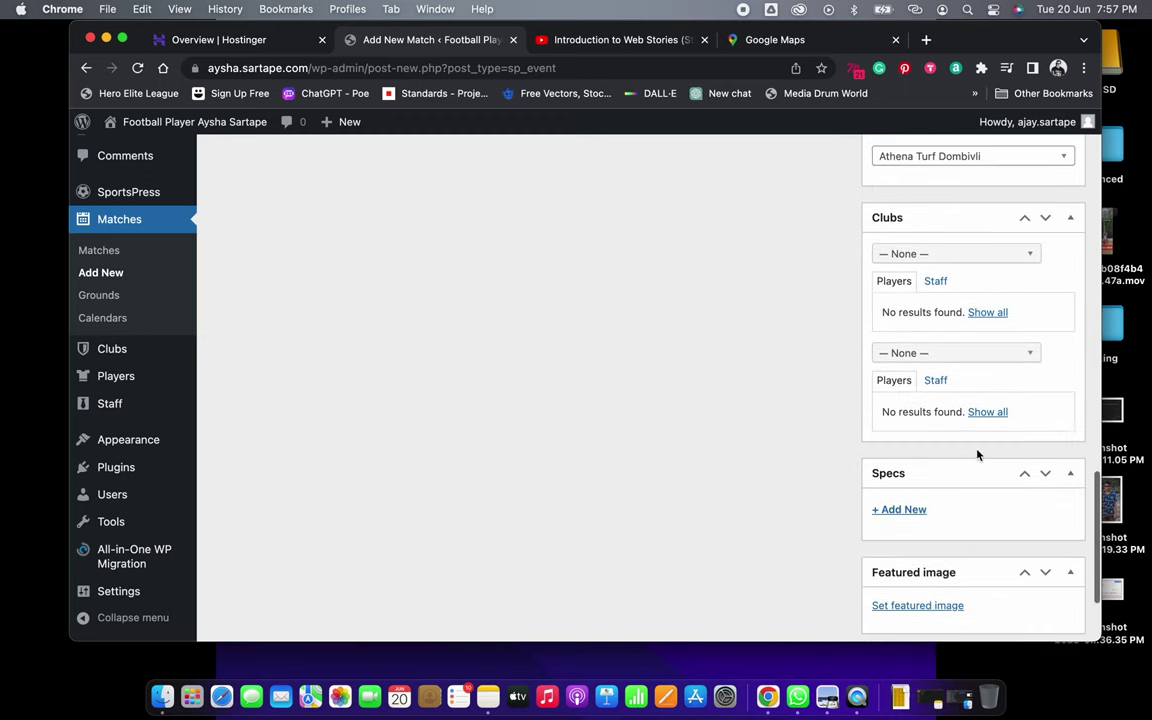
click(905, 256)
scroll(935, 412, down, 3)
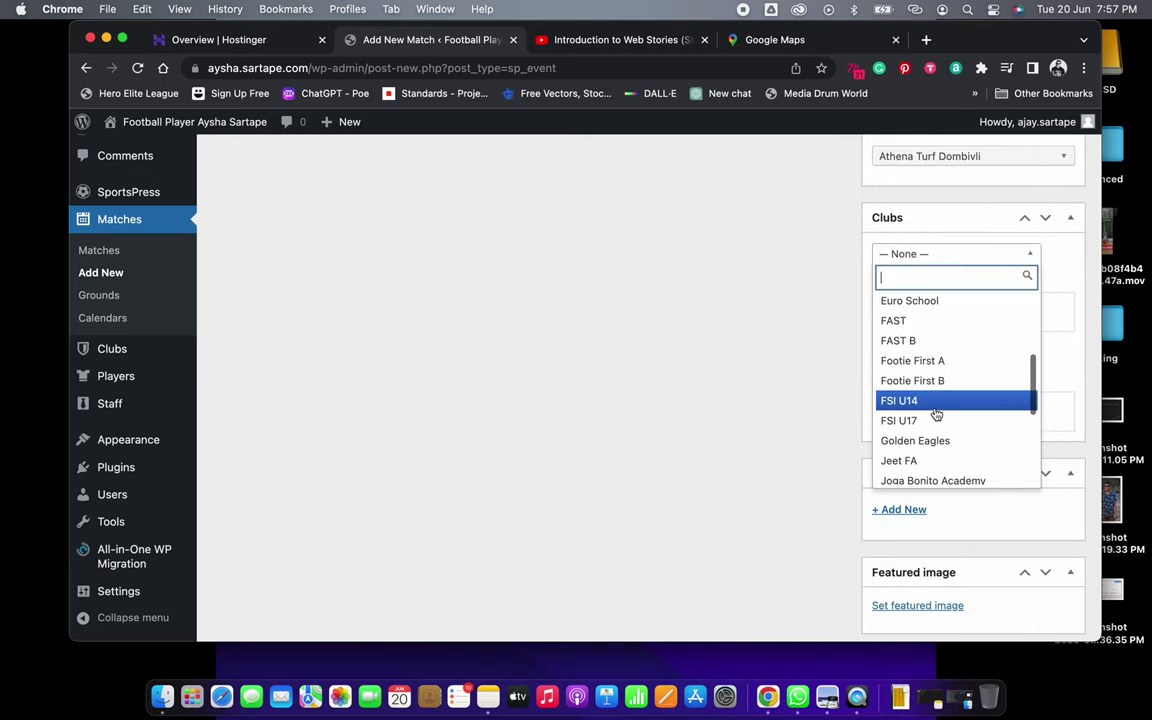
text(pala)
click(931, 302)
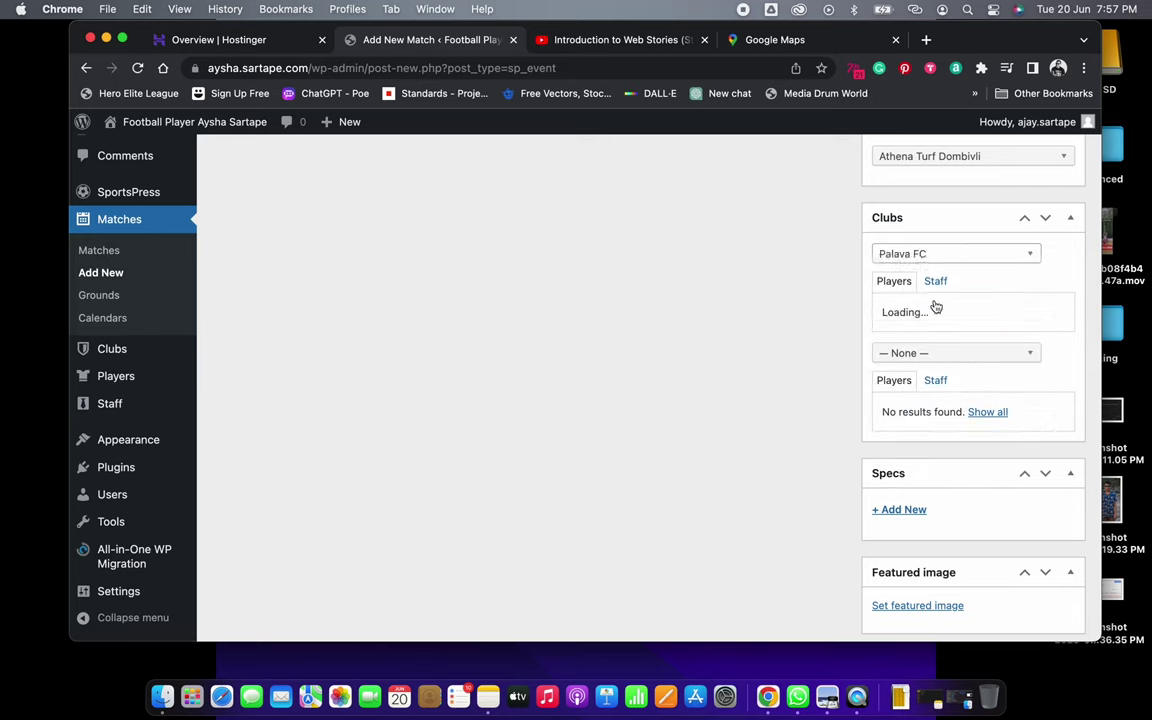
click(935, 357)
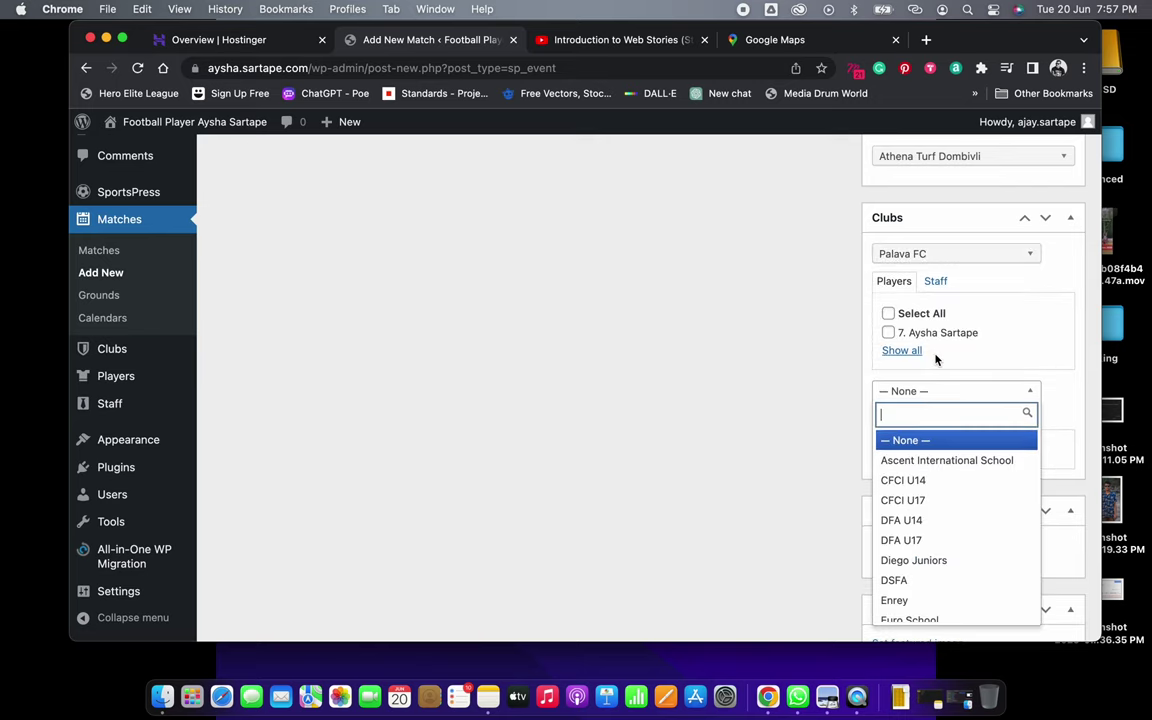
click(889, 314)
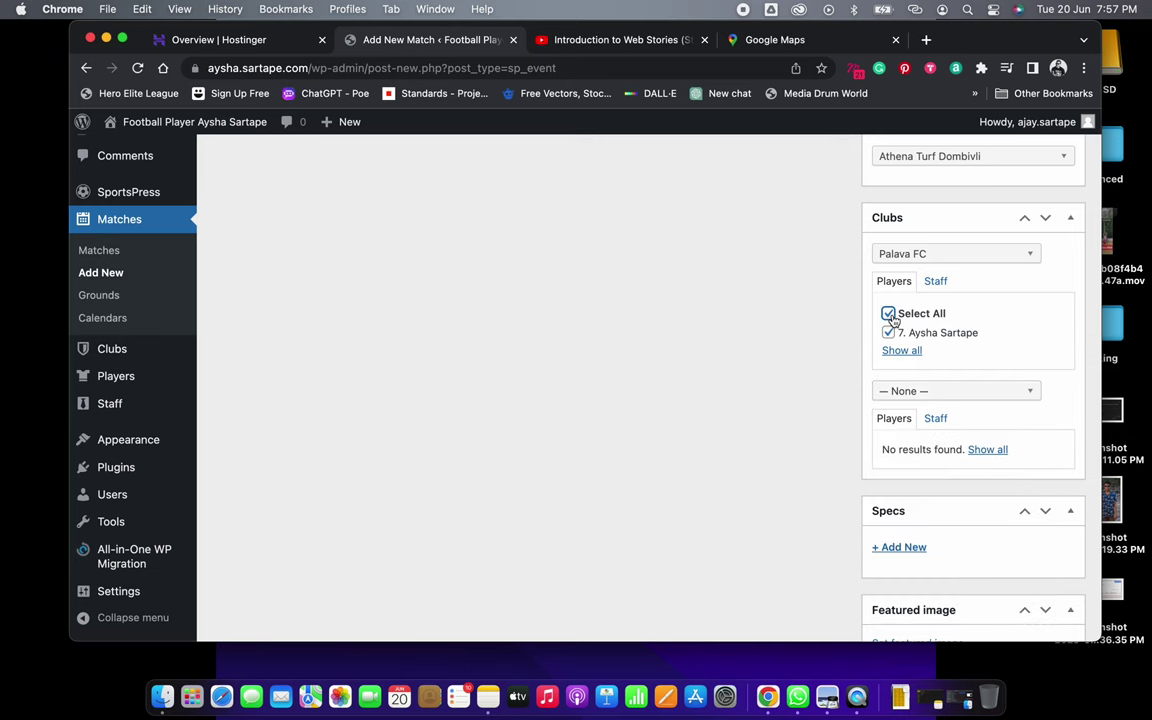
Set Venom Sports as the second club, checking the opponent in the Preview schedule, and publish the match
click(940, 396)
key(super+Tab)
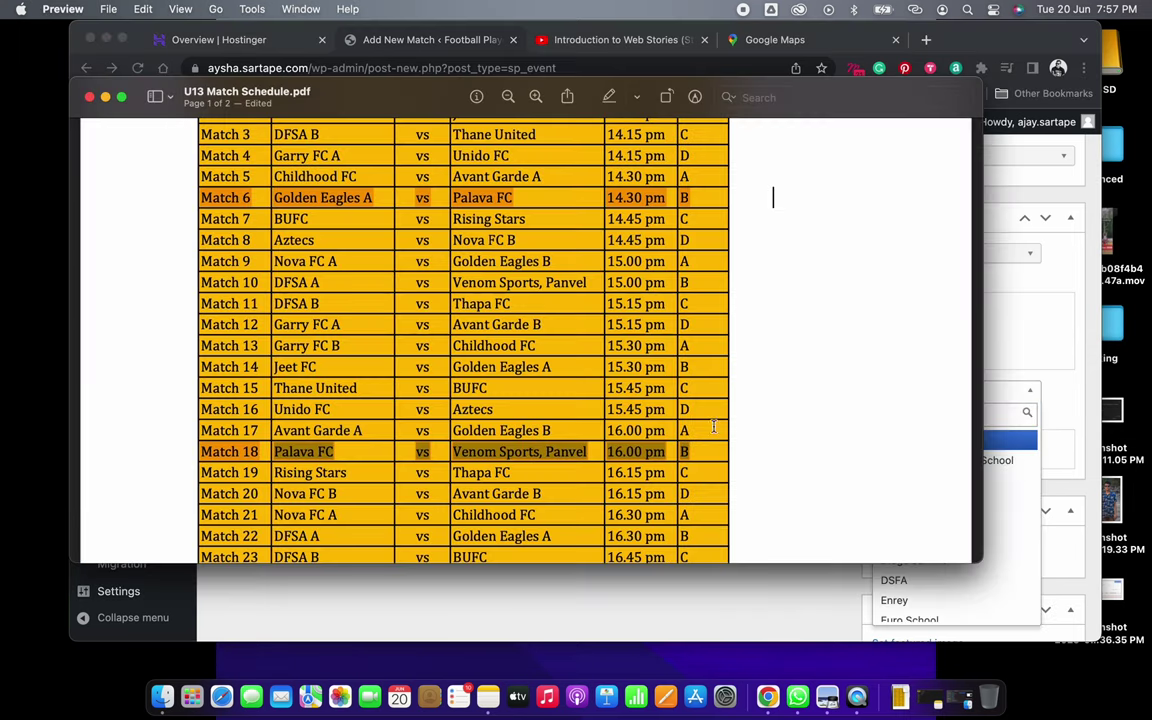
key(super+Tab)
text(veno)
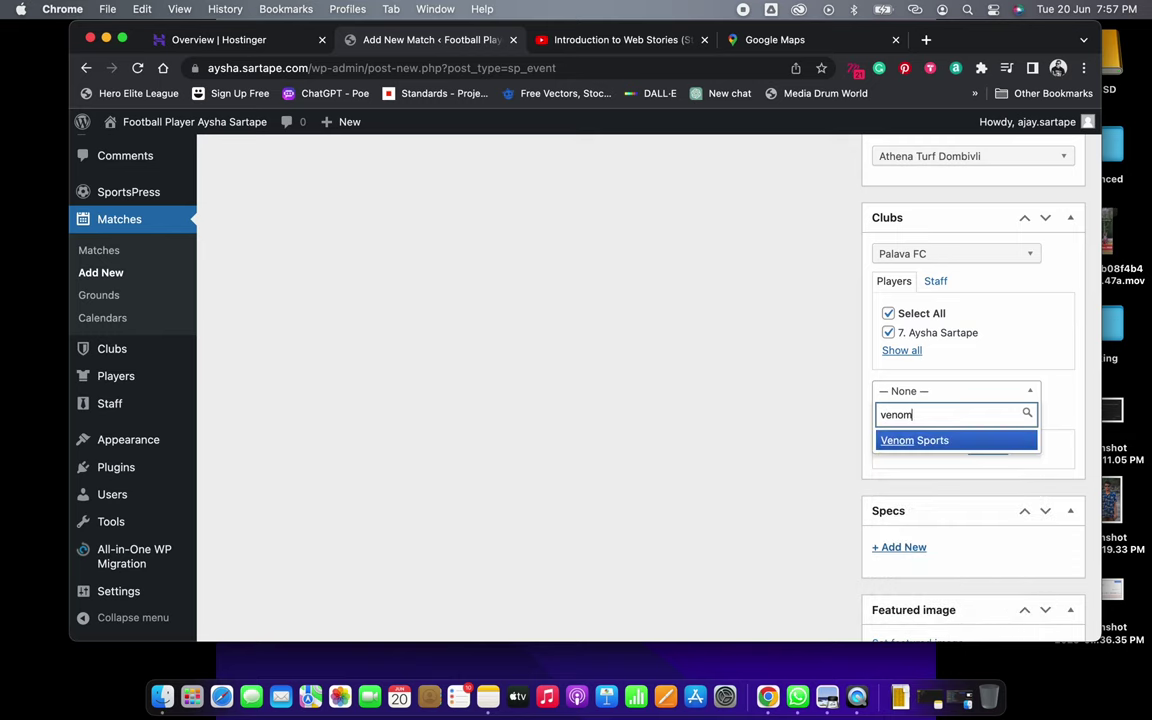
click(959, 440)
scroll(976, 444, down, 2)
scroll(975, 440, up, 15)
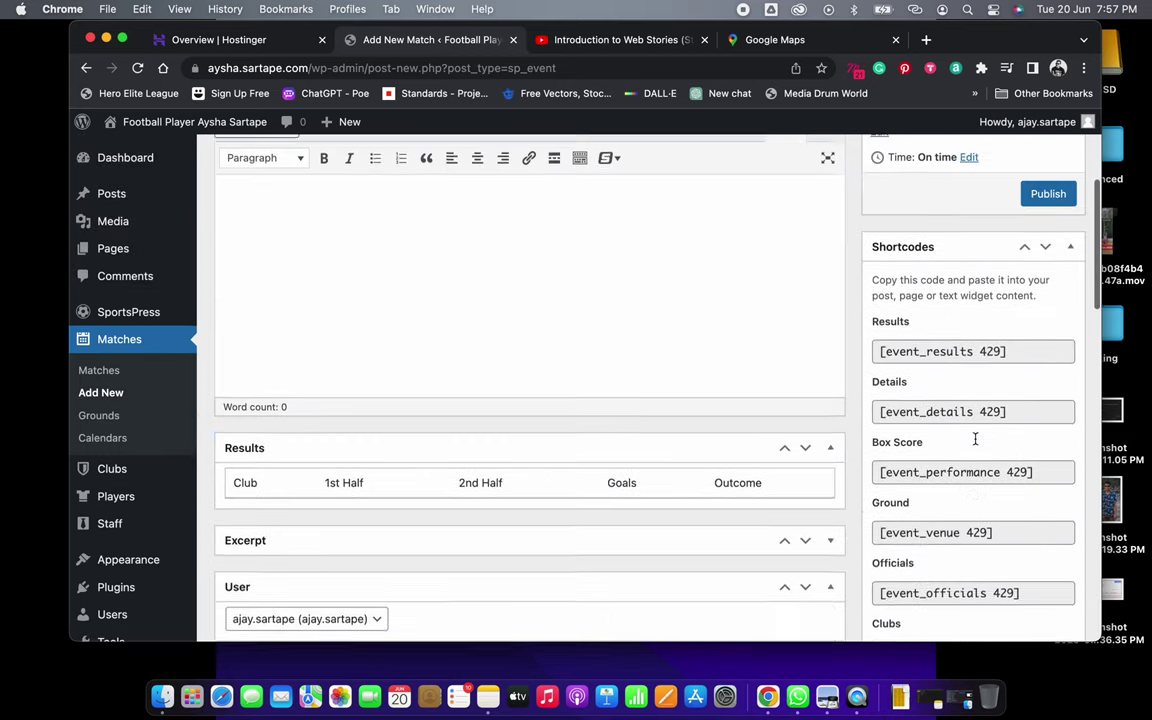
click(1047, 367)
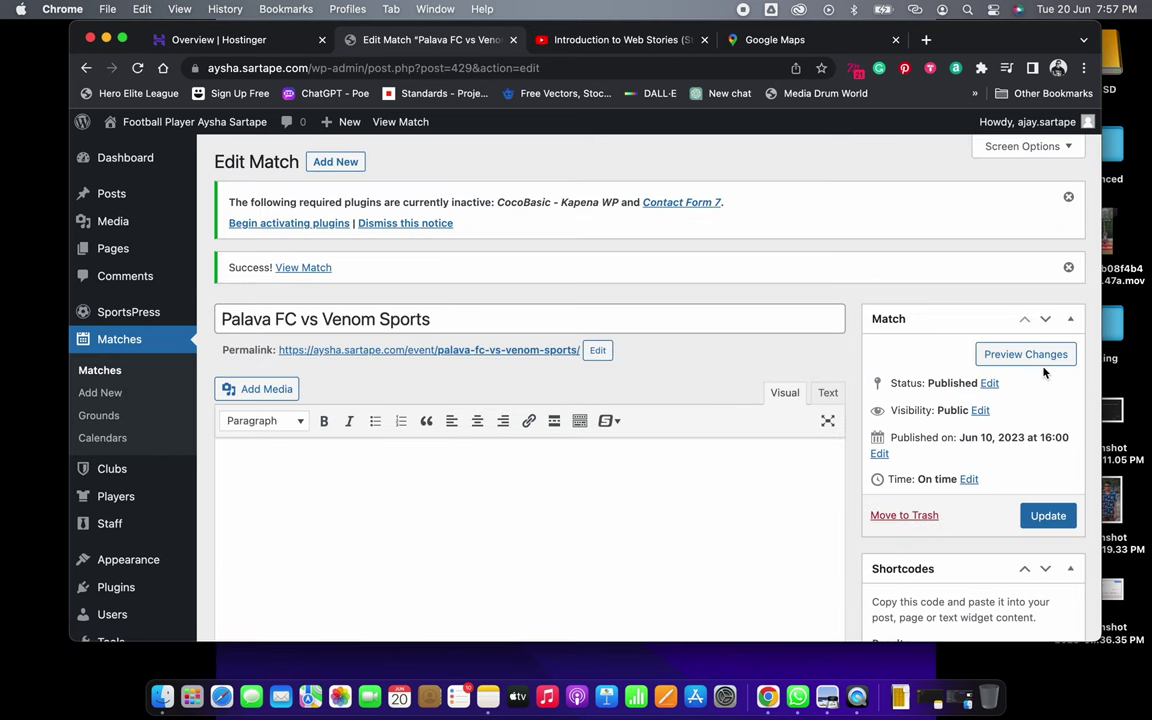
Look up the Venom match score and goalscorer in the Junior championship note, and return to Chrome
scroll(699, 386, down, 5)
scroll(699, 386, down, 2)
key(super+Tab)
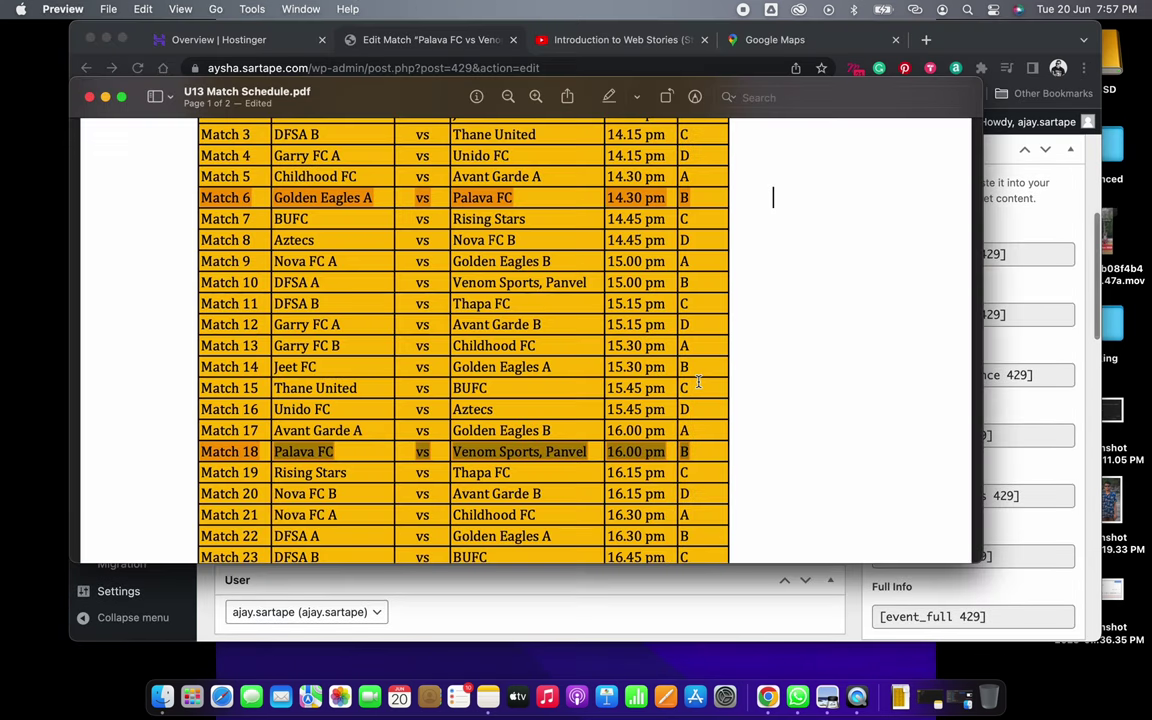
key(super+Tab)
key(super+Tab)
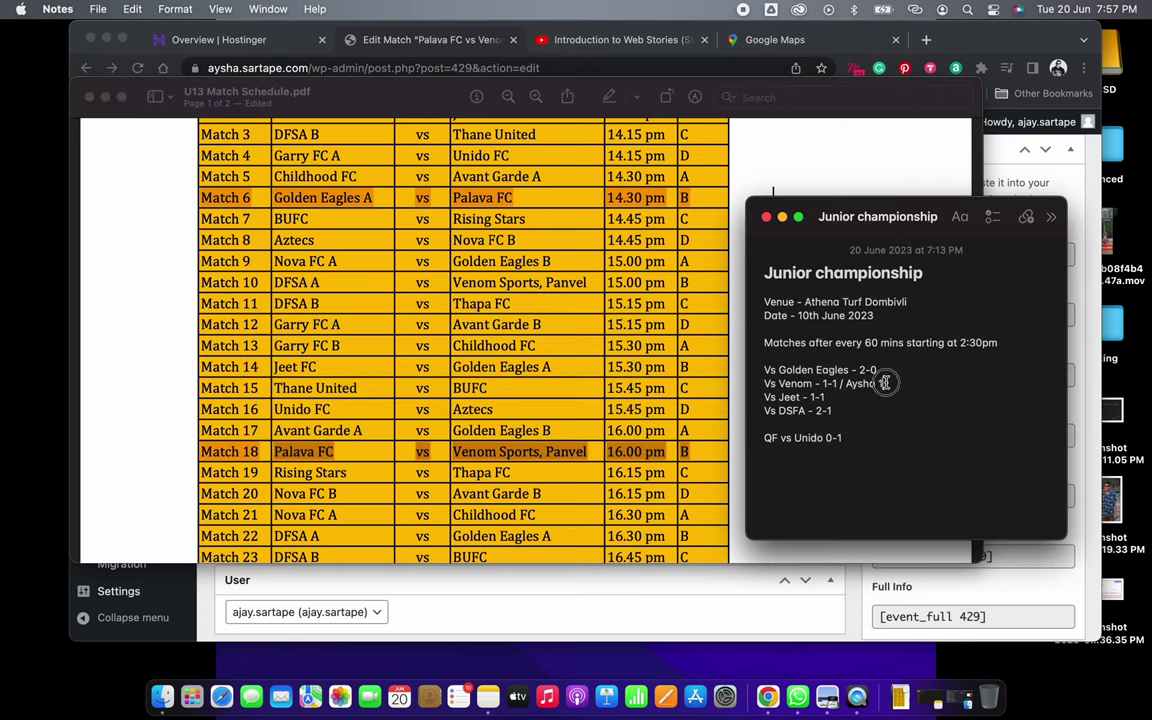
drag(885, 384, 766, 386)
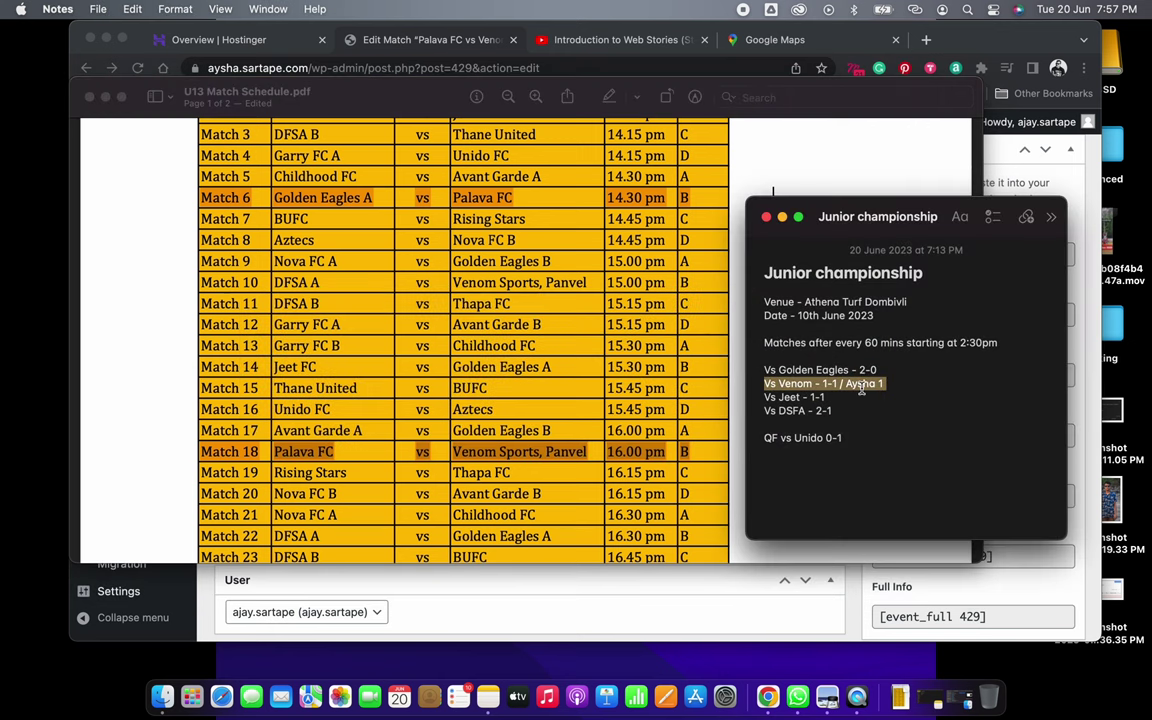
key(super+Tab)
Enter 1 goal for Palava FC and 1 goal for Venom Sports in the match results
click(535, 581)
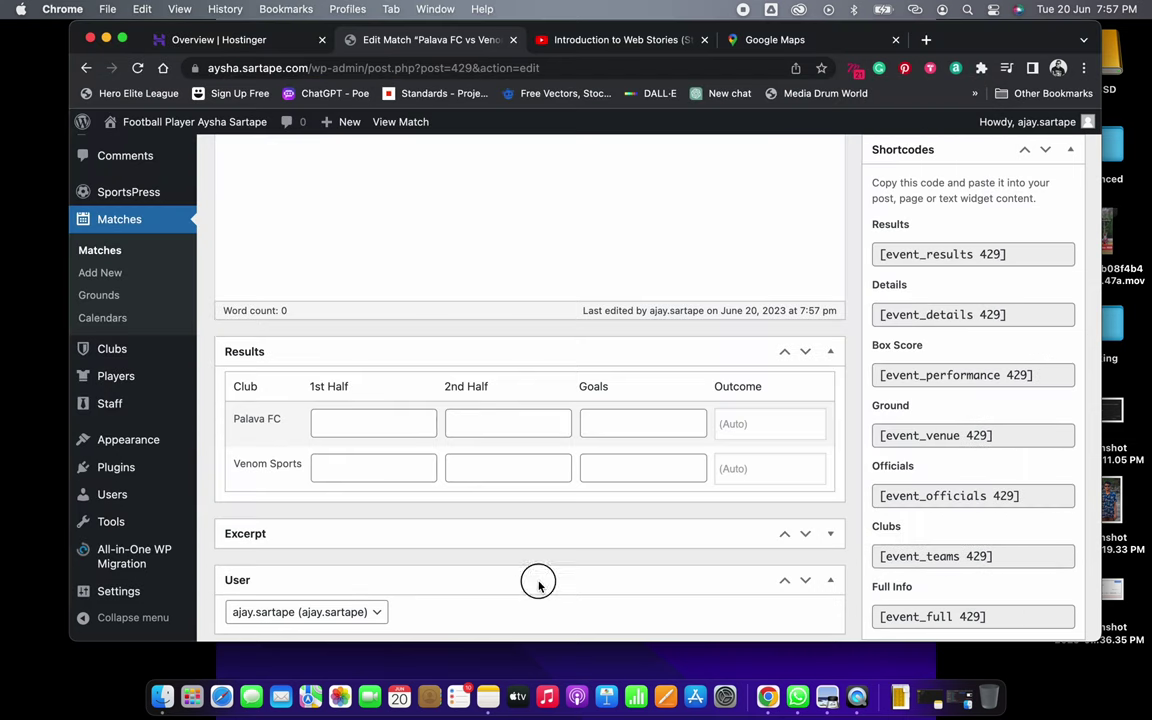
click(608, 419)
text(1)
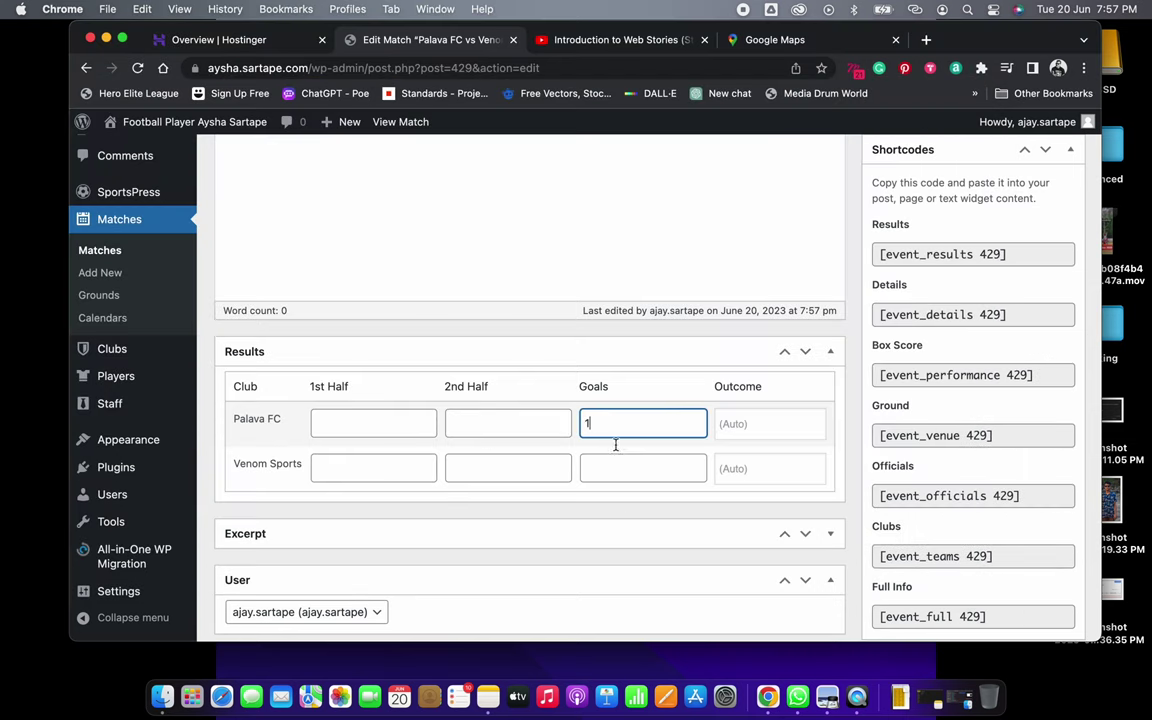
click(604, 466)
text(1)
Credit Palava FC's number 7 player with 1 goal in the box score and save the match changes
scroll(679, 505, down, 3)
scroll(679, 505, down, 2)
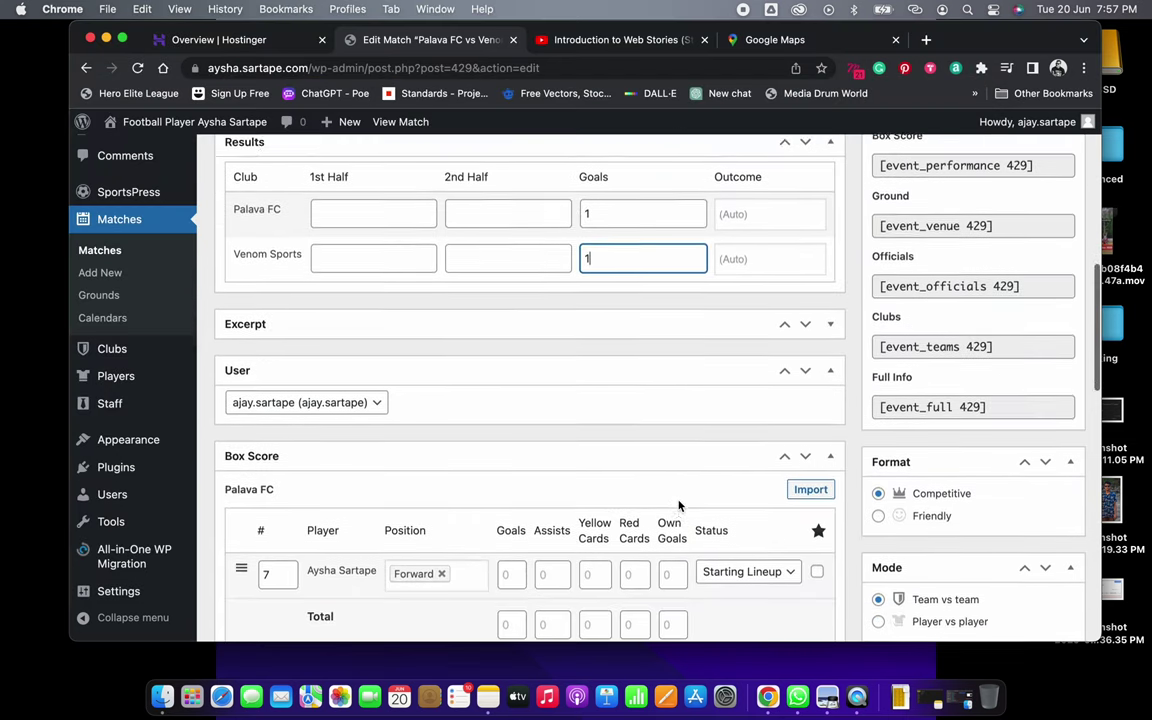
click(511, 543)
text(1)
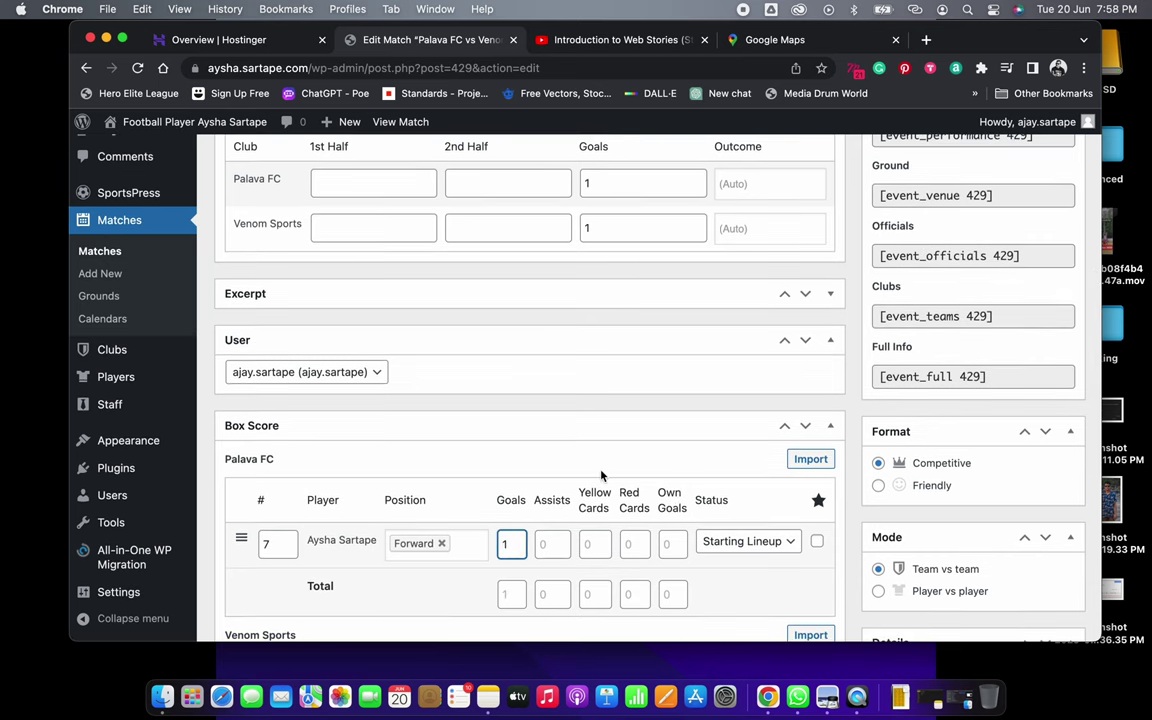
key(Return)
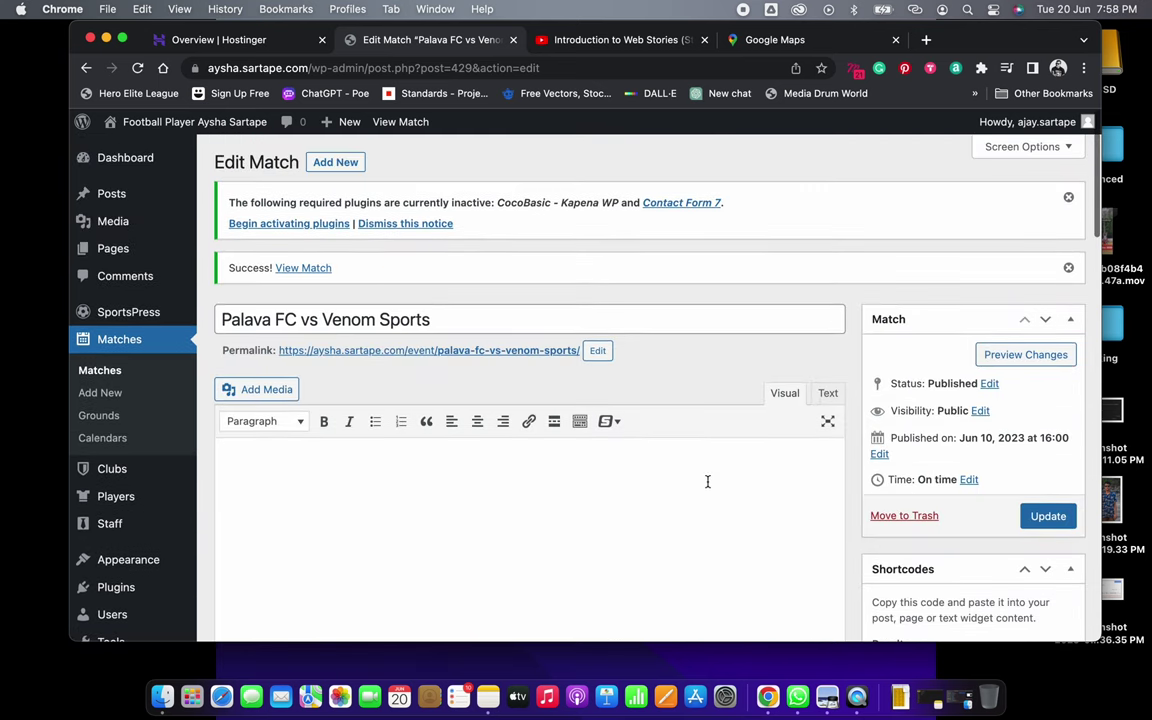
click(1048, 516)
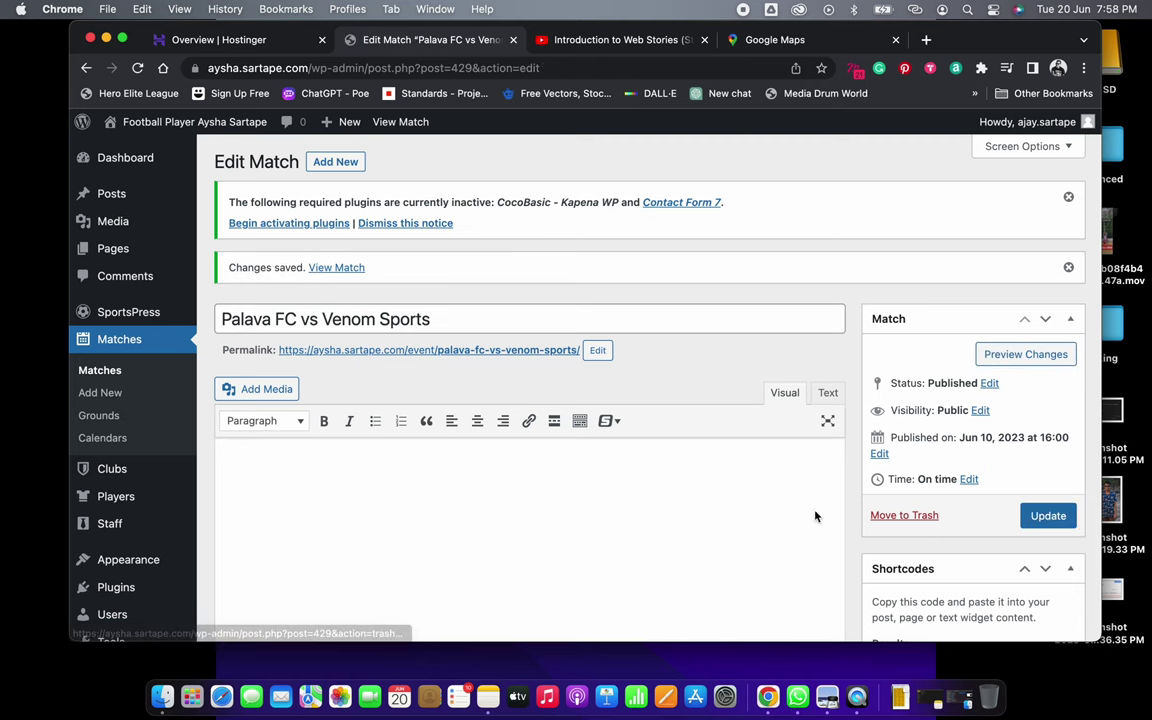
Review the Venom Sports match's saved outcome and box score, and start another new match
scroll(736, 519, down, 3)
scroll(736, 517, down, 6)
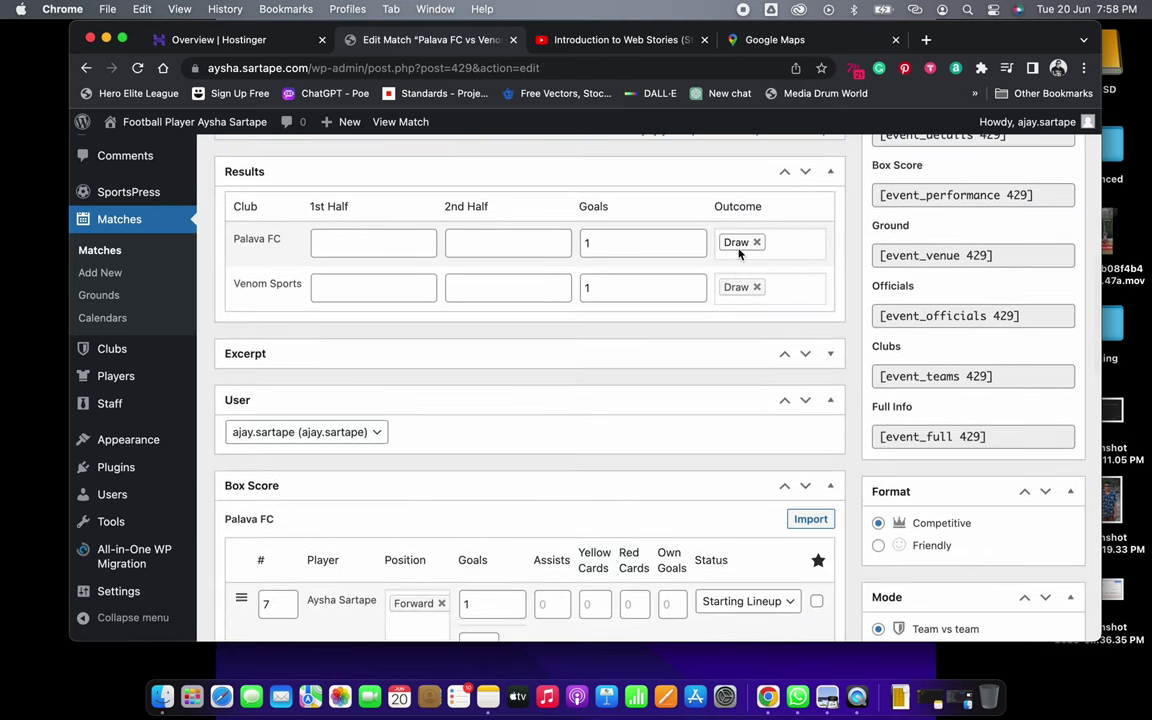
scroll(715, 400, down, 4)
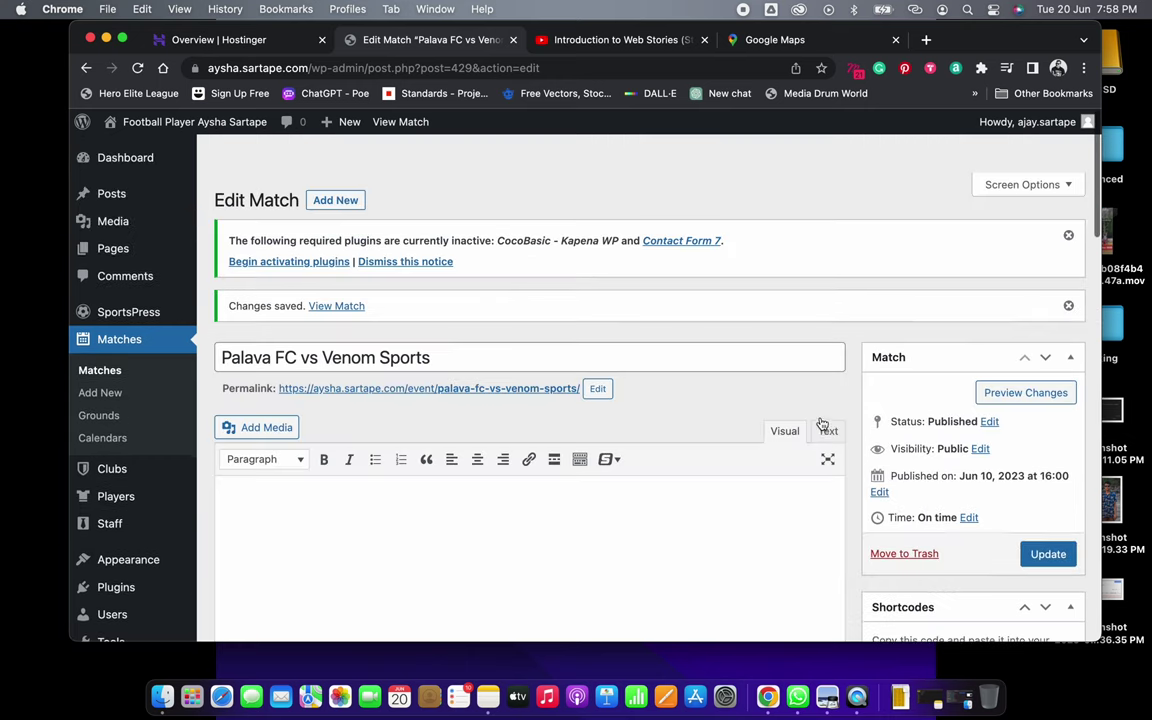
click(335, 162)
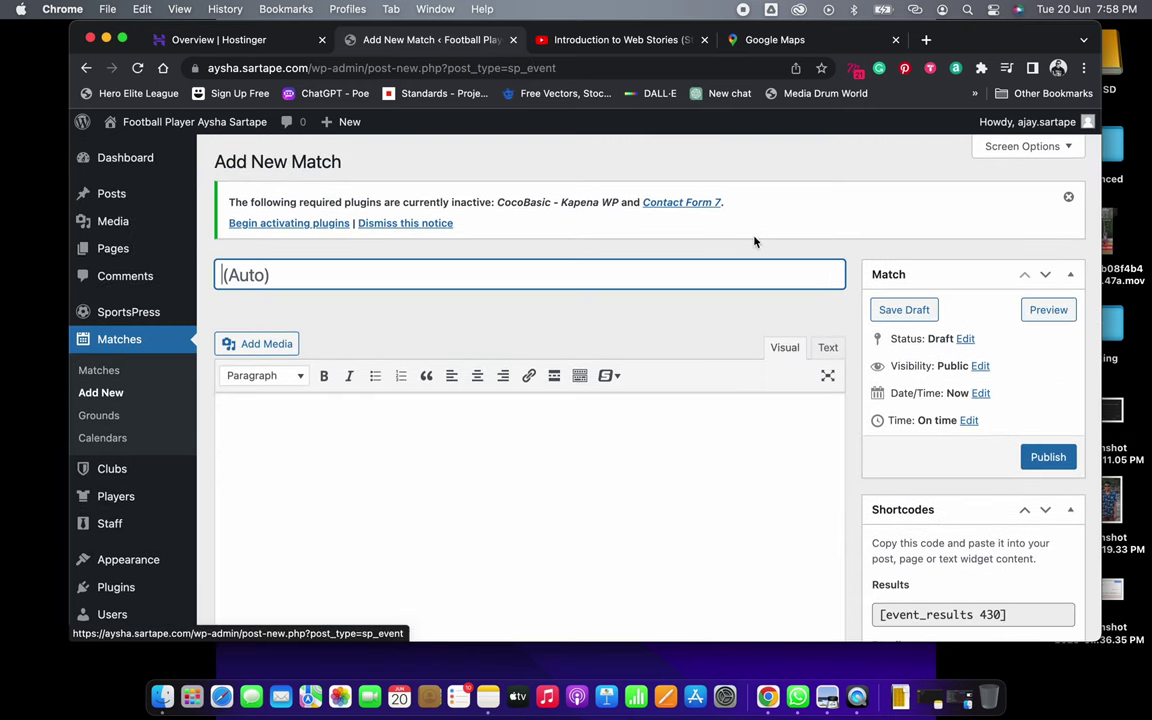
Check the timing of Match 30, DFSA A vs Palava FC, in the Preview schedule and return to Chrome
key(super+Tab)
key(super+Tab)
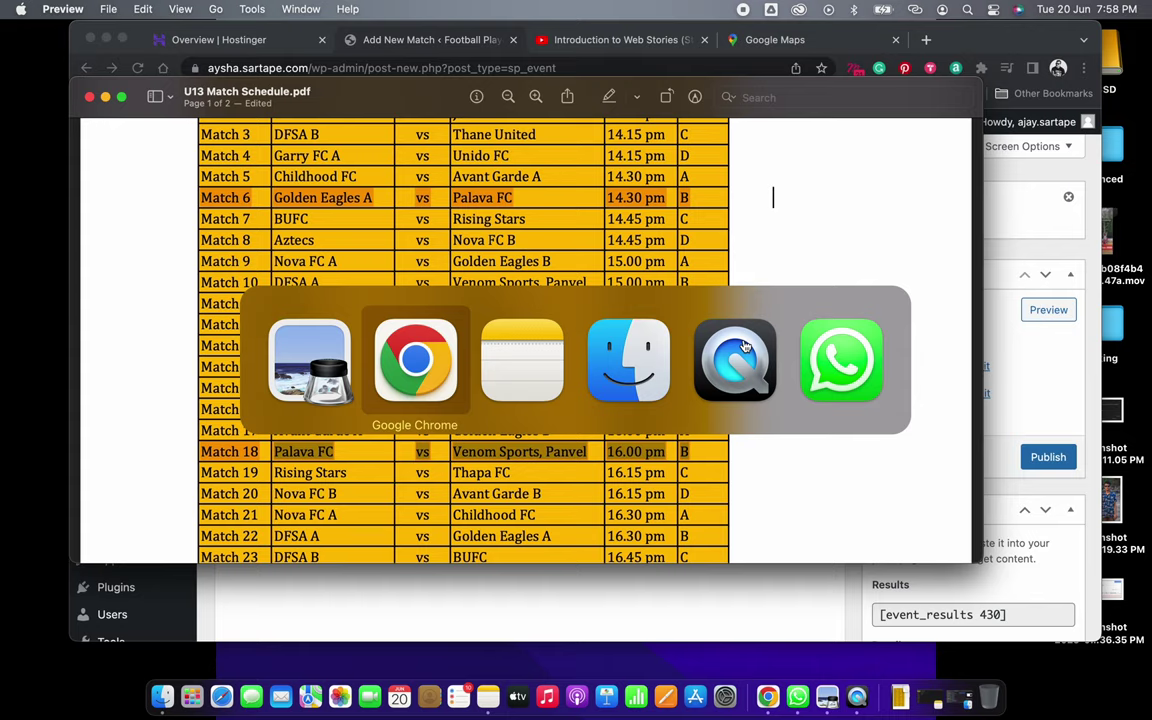
key(Escape)
scroll(562, 358, down, 10)
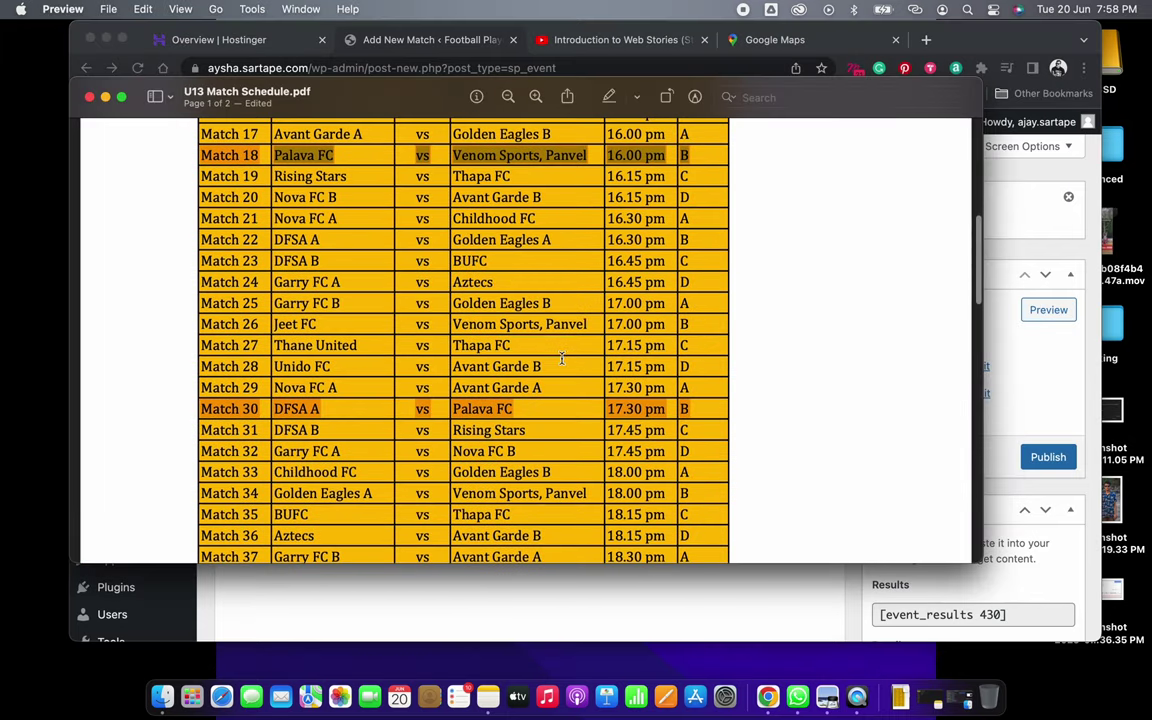
drag(283, 293, 693, 294)
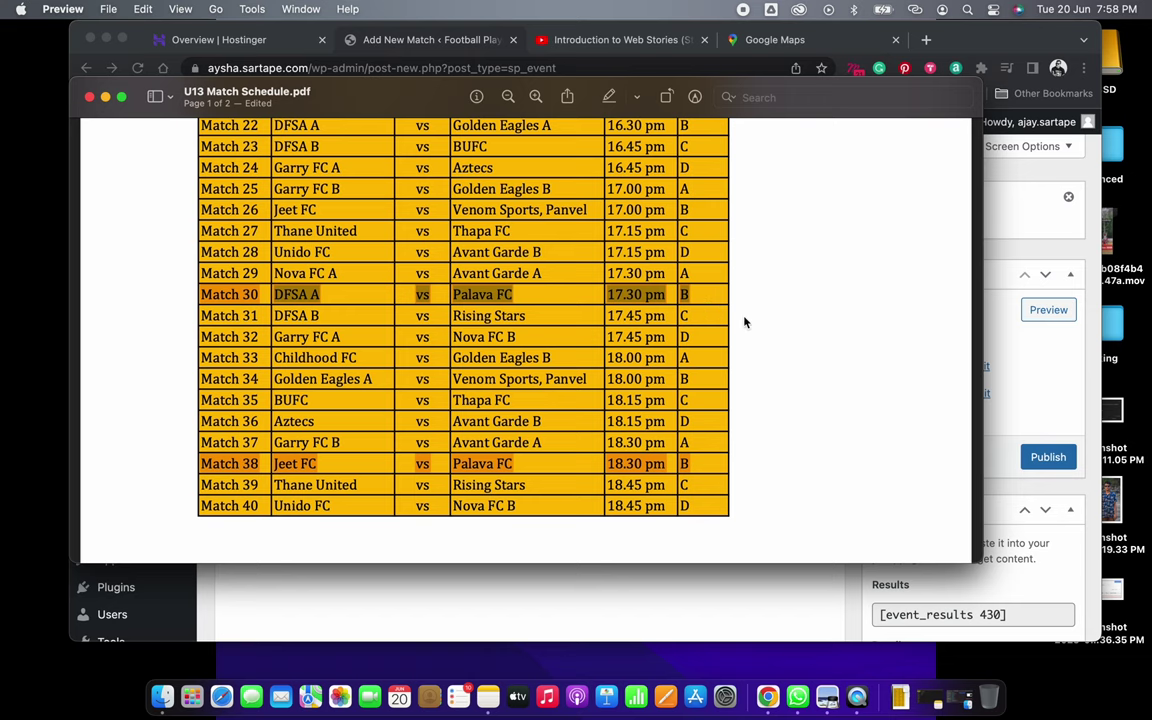
key(super+Tab)
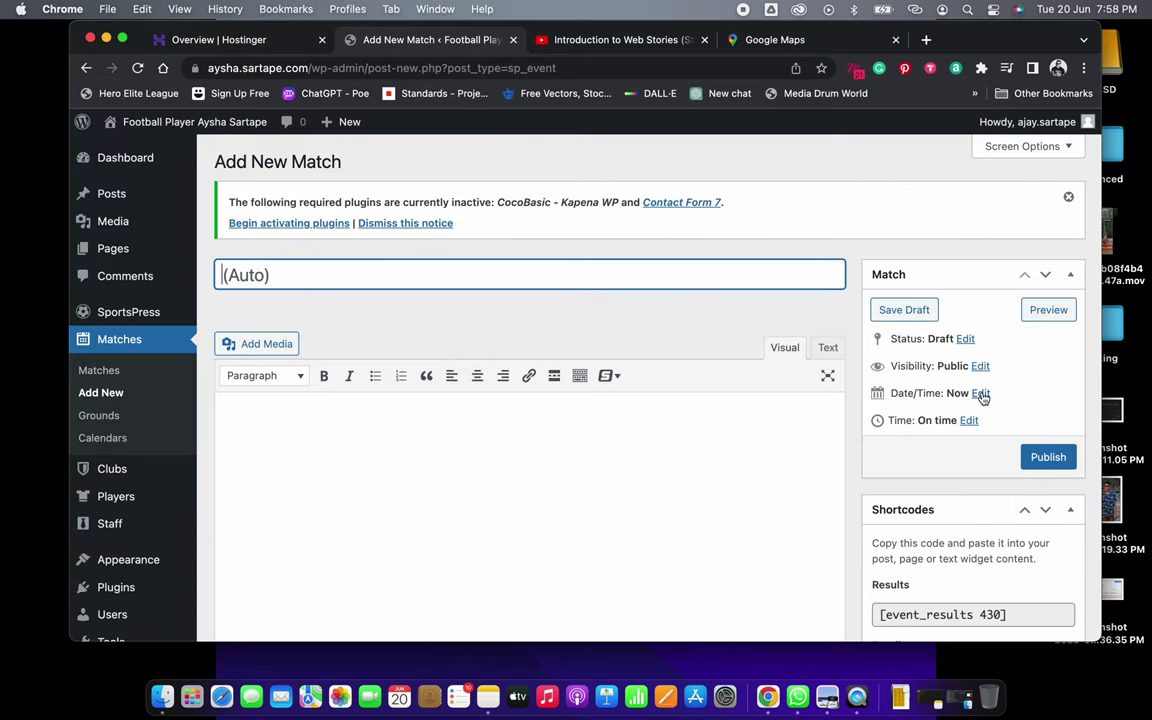
Set the new match's date and time to 10 June 2023 at 17:30, as listed in the schedule
click(980, 393)
double_click(949, 417)
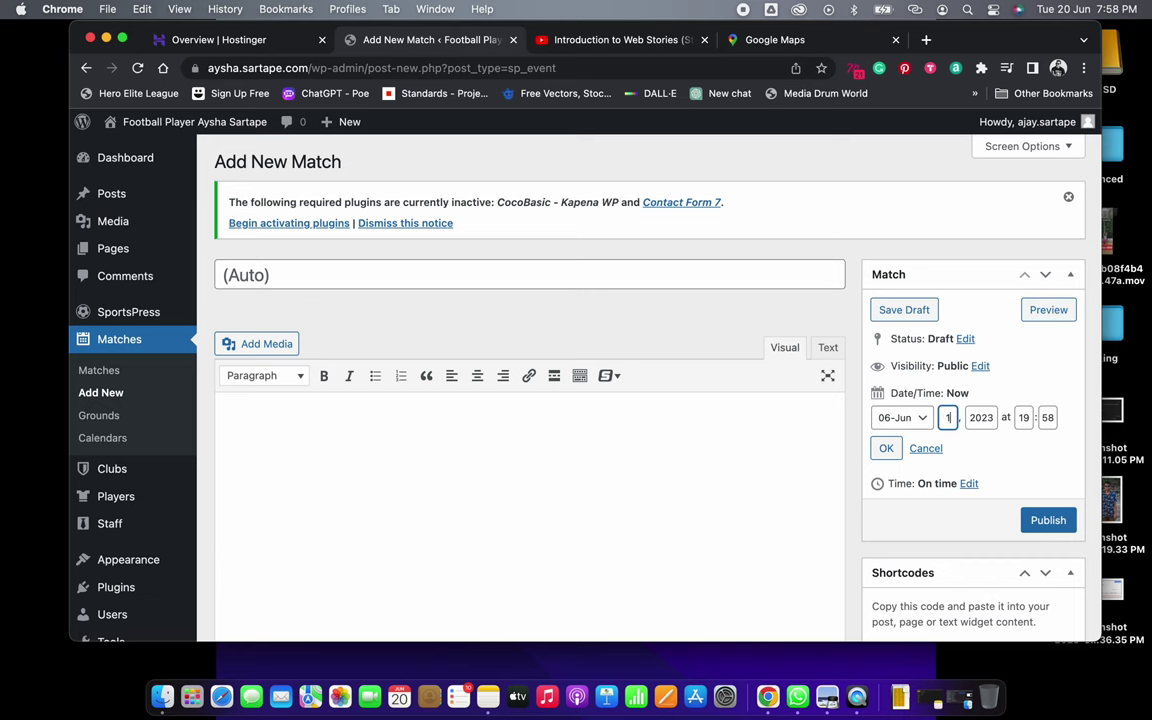
click(1025, 417)
key(super+Tab)
key(super+Tab)
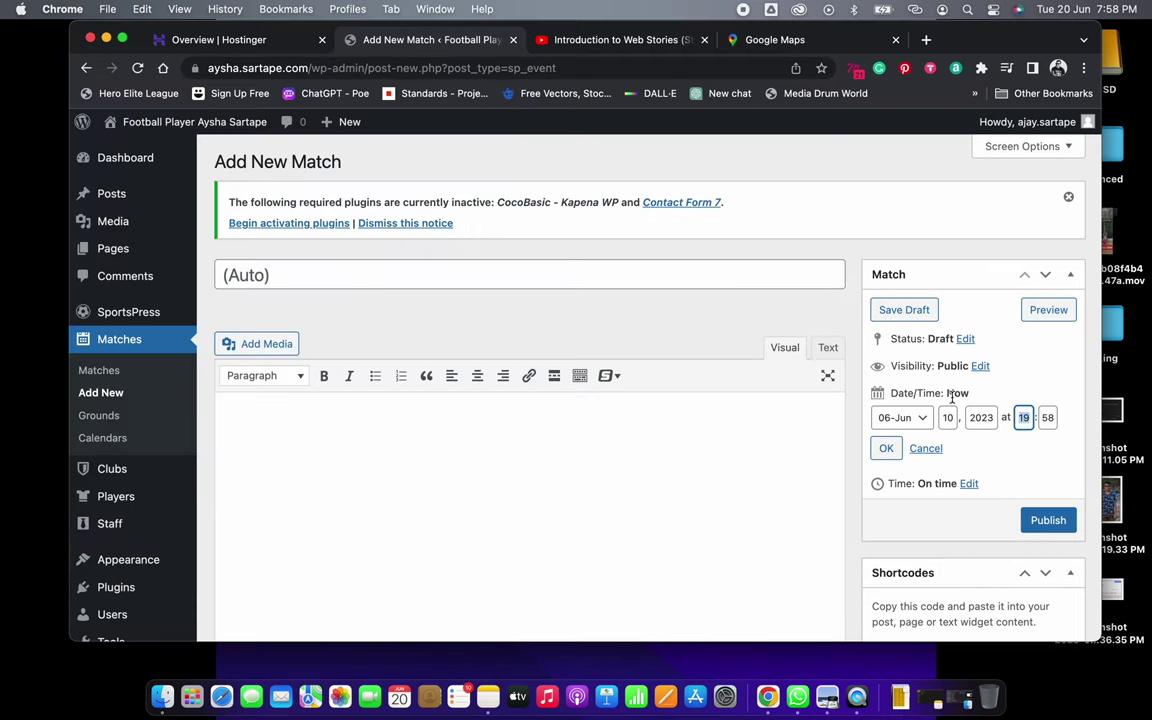
text(17)
key(Tab)
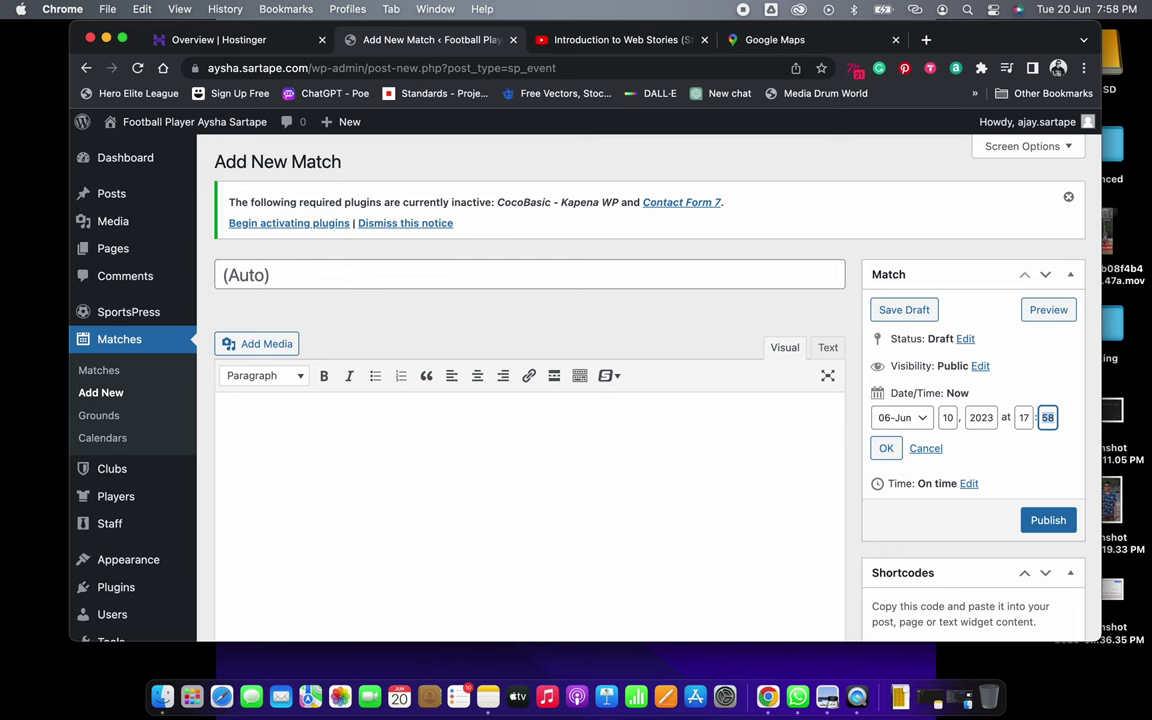
key(super+Tab)
key(super+Tab)
text(30)
click(886, 448)
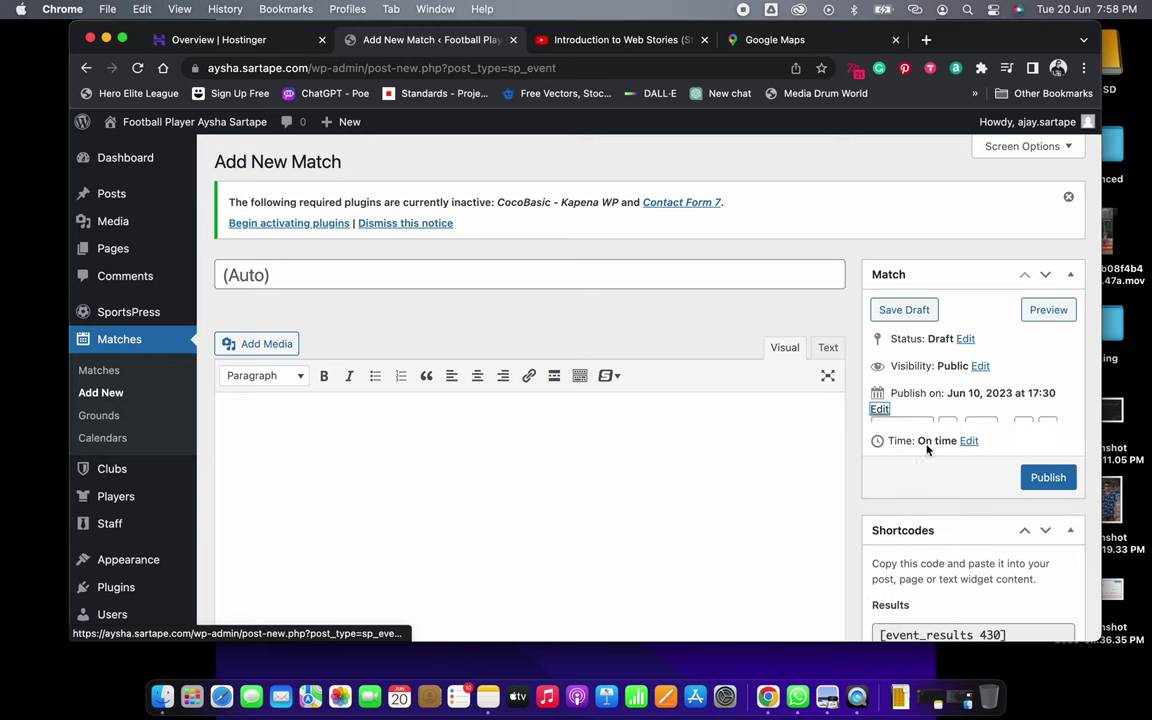
Assign the DSFA match to the Junior Championship 2023 league, season 2022-23, with Athena Turf Dombivli as the ground
scroll(958, 450, down, 10)
scroll(958, 450, down, 10)
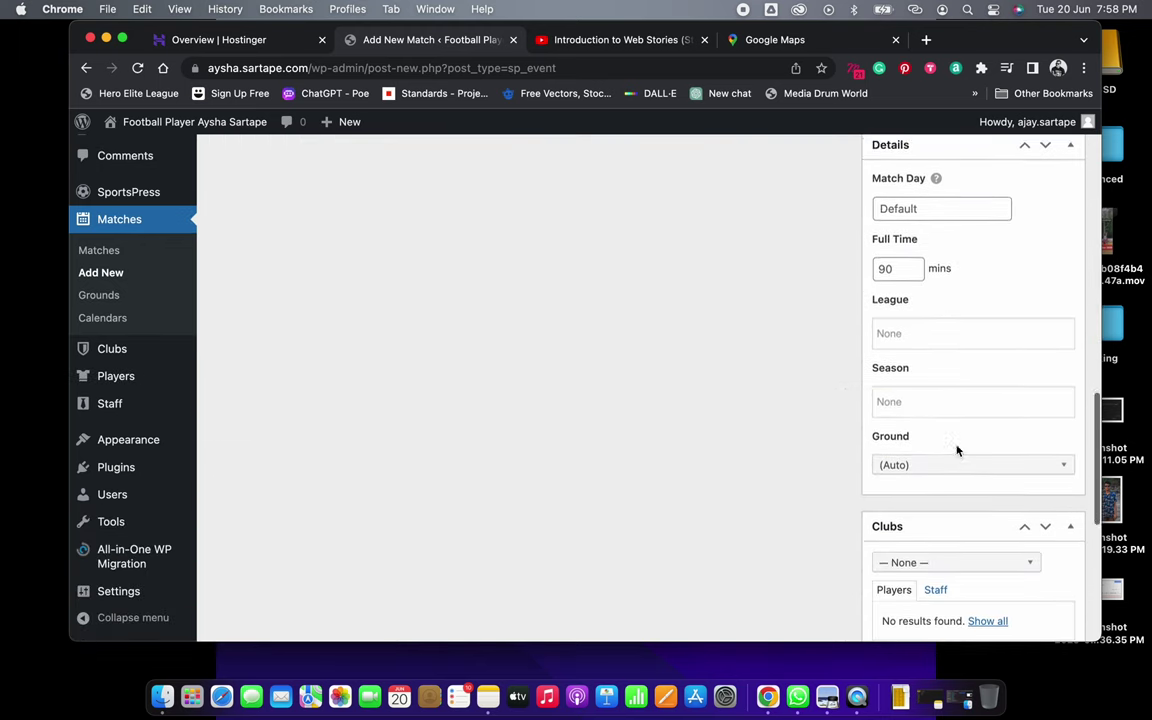
click(922, 311)
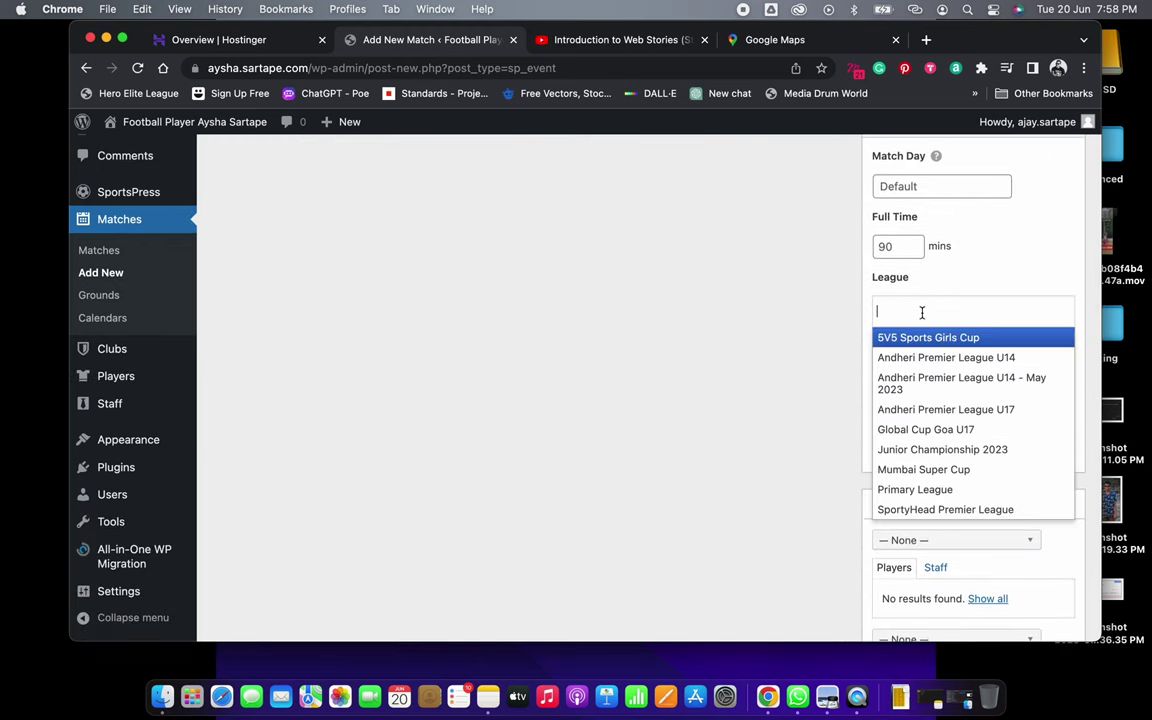
click(915, 449)
click(912, 375)
click(913, 405)
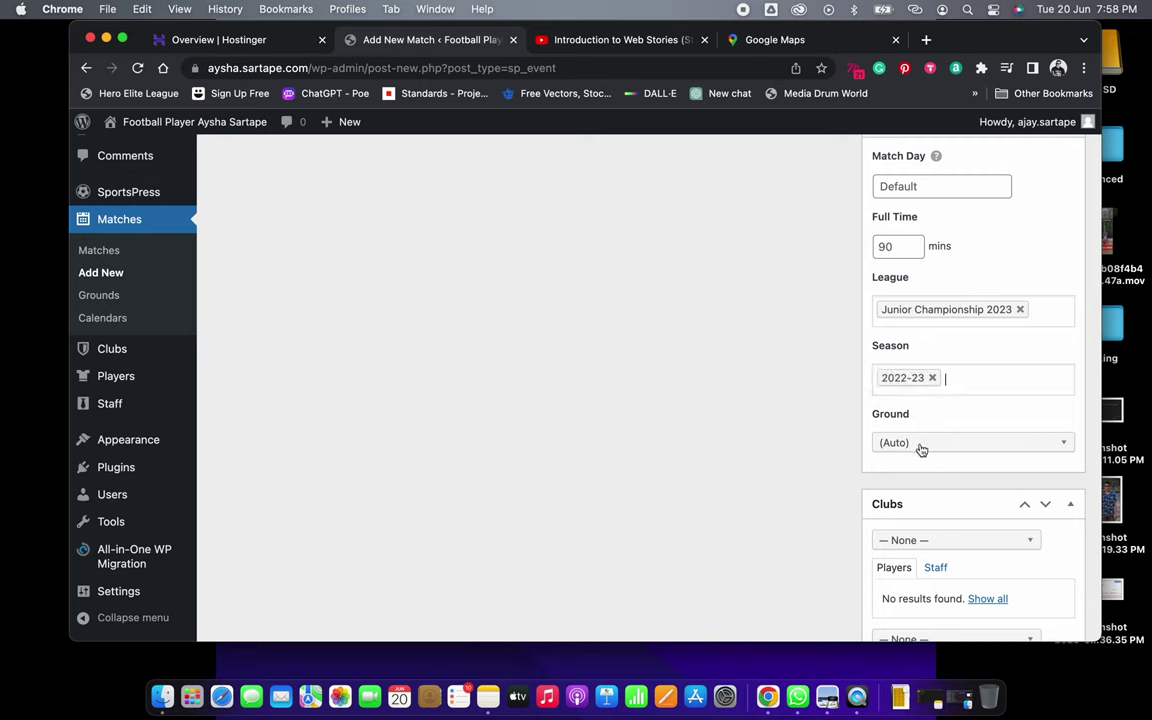
click(920, 445)
click(935, 503)
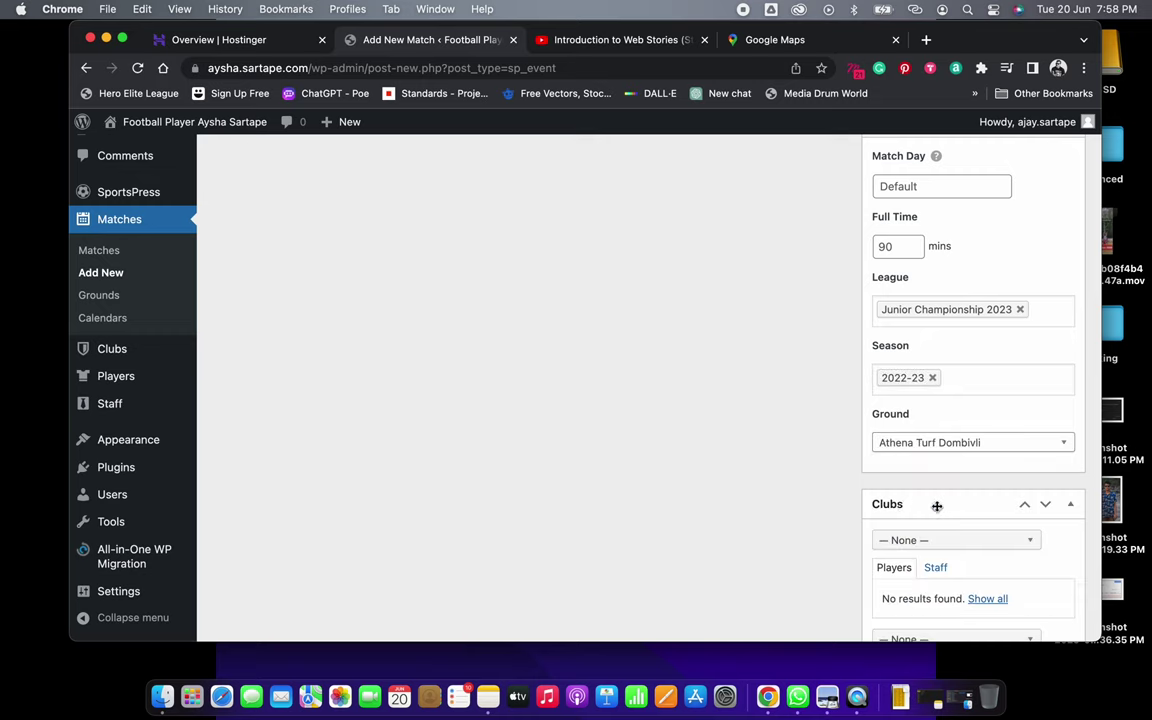
Set Palava FC as the first club, check the opponent in the Preview schedule, and include all of Palava FC's players
scroll(830, 505, down, 3)
scroll(834, 511, down, 3)
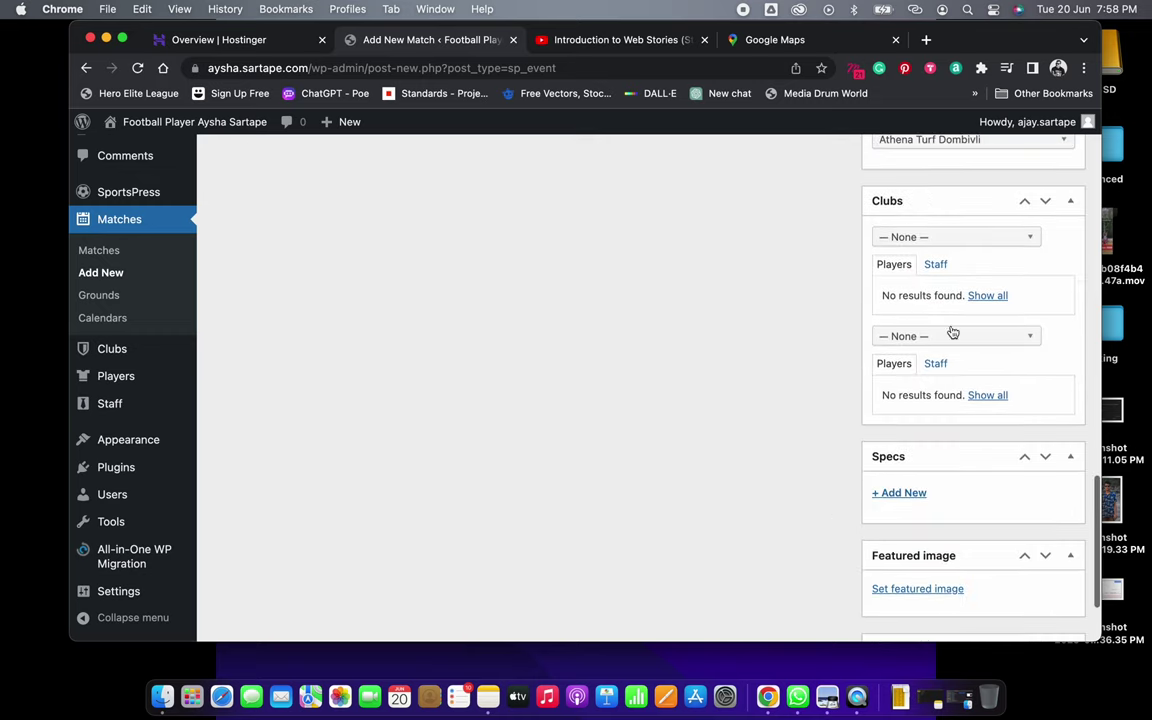
click(962, 239)
text(pala)
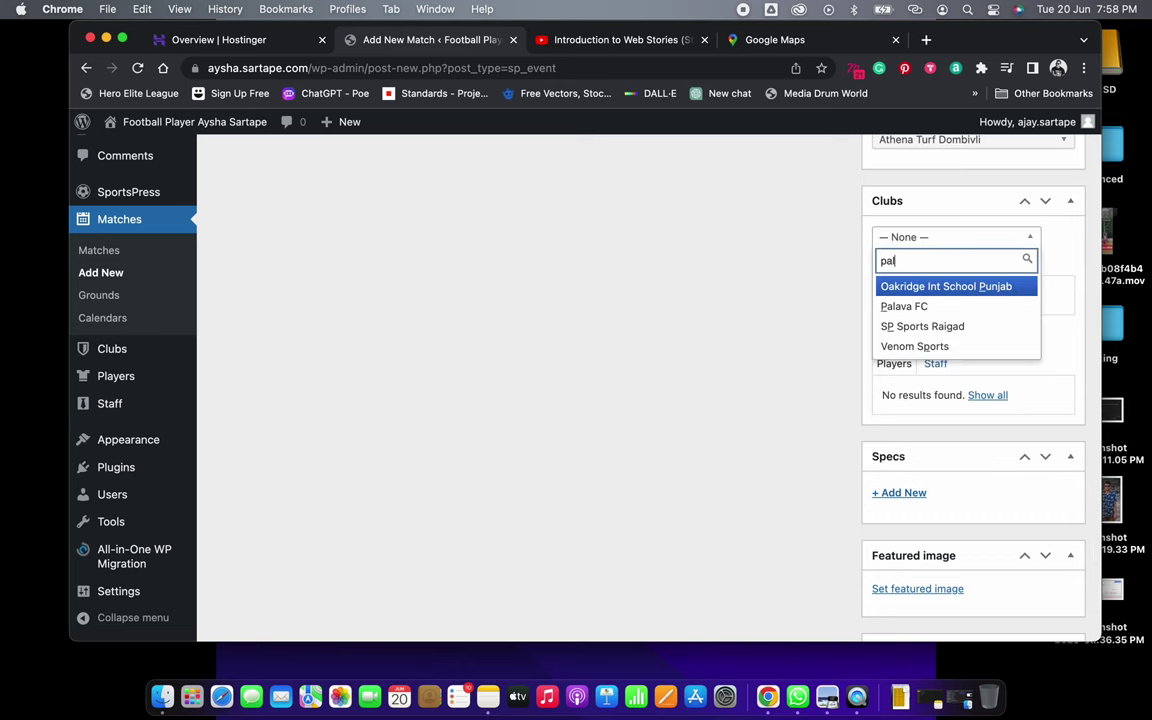
click(955, 288)
key(super+Tab)
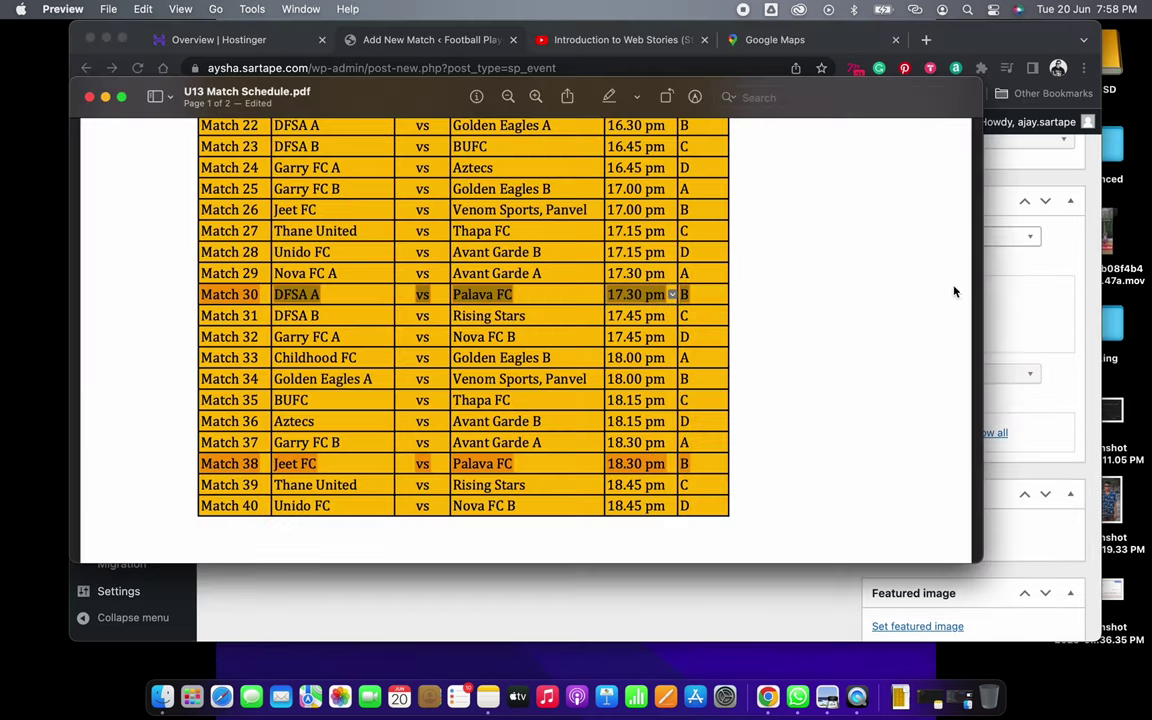
click(1062, 343)
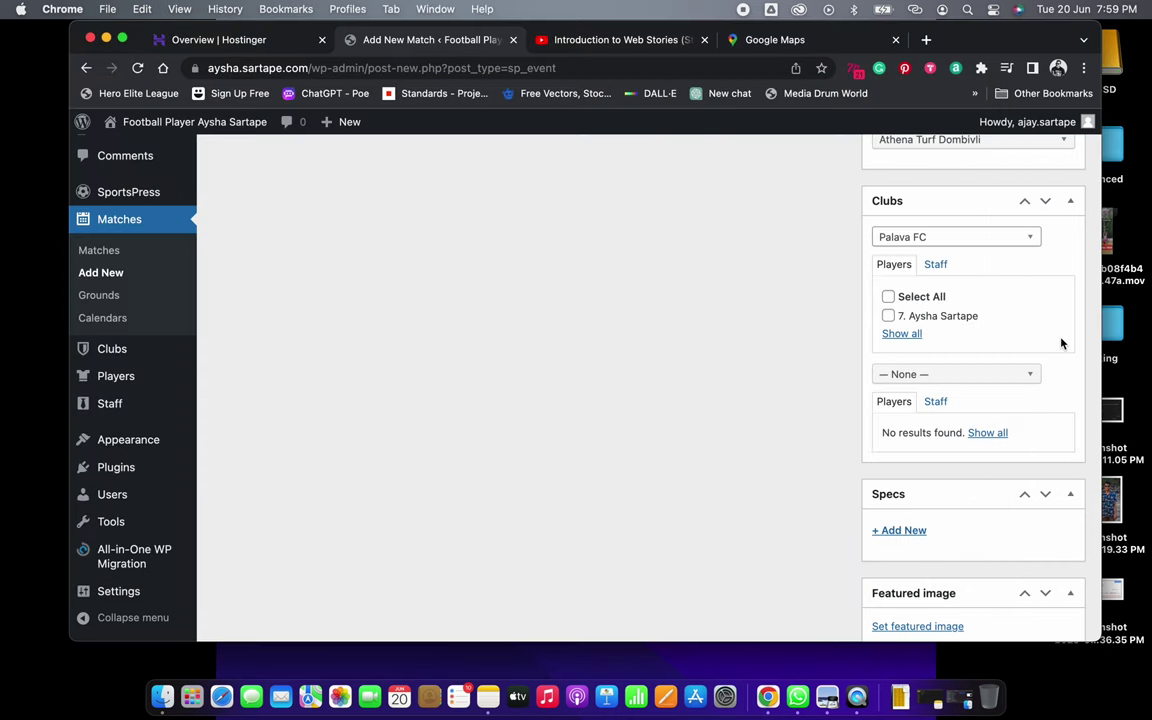
click(888, 296)
Choose DSFA as the second club and publish the match
click(920, 374)
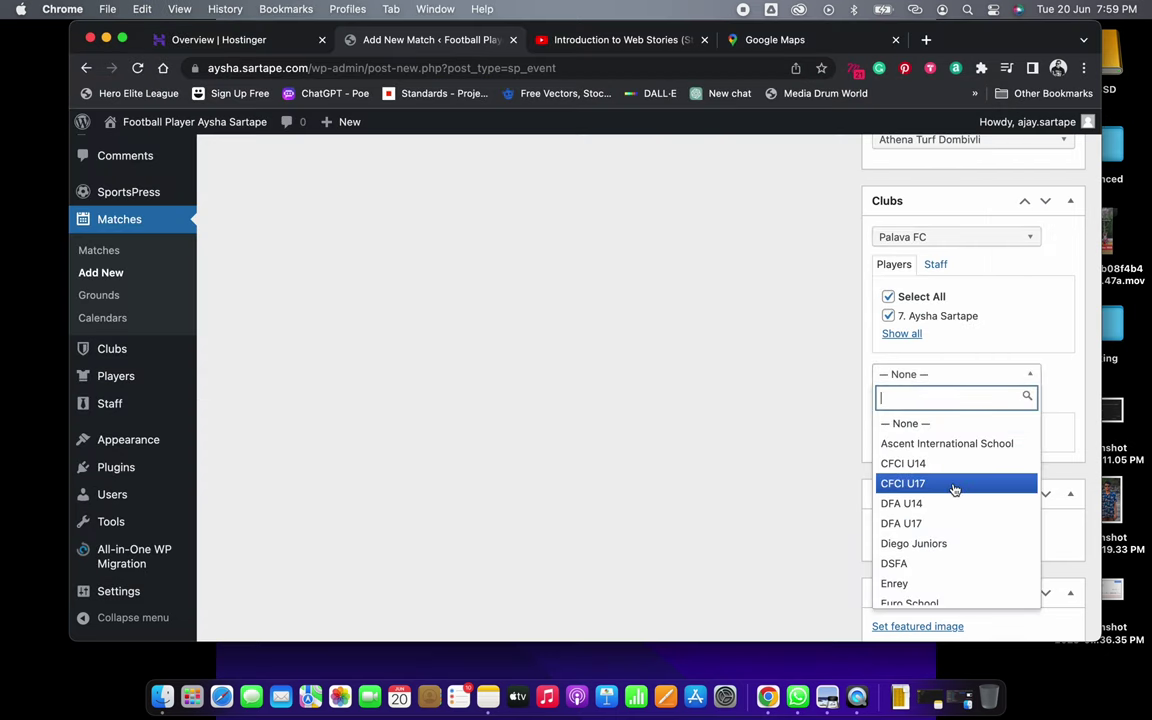
click(941, 563)
scroll(998, 485, down, 3)
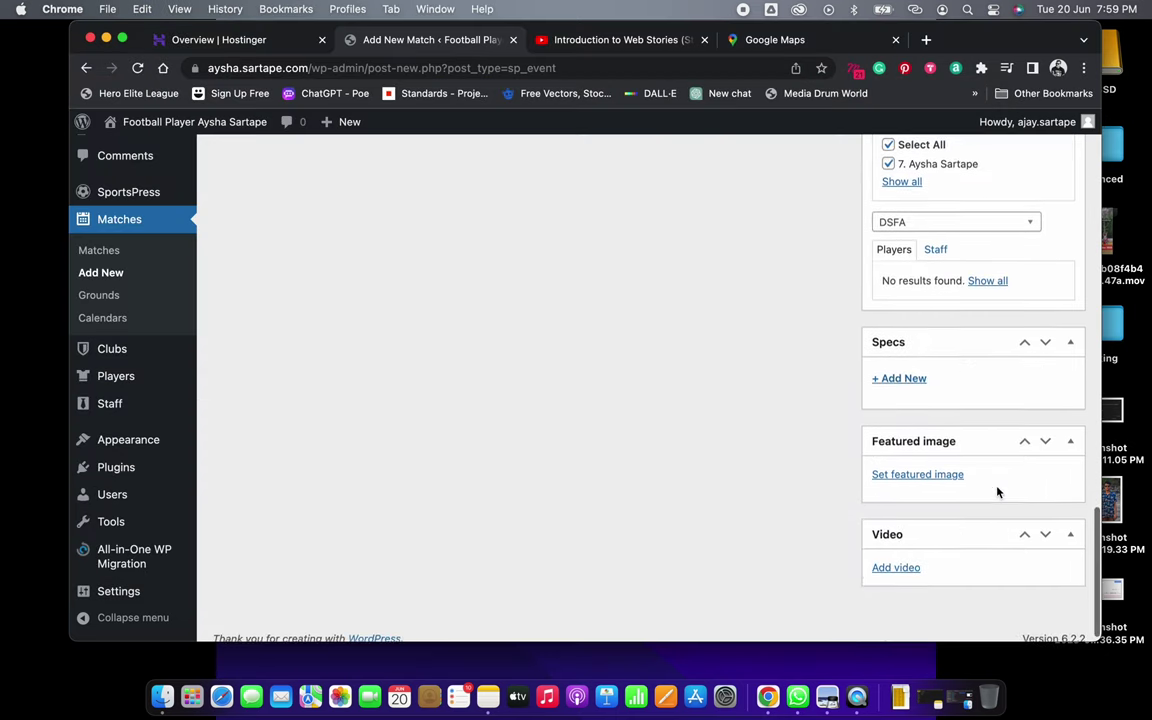
scroll(964, 522, up, 15)
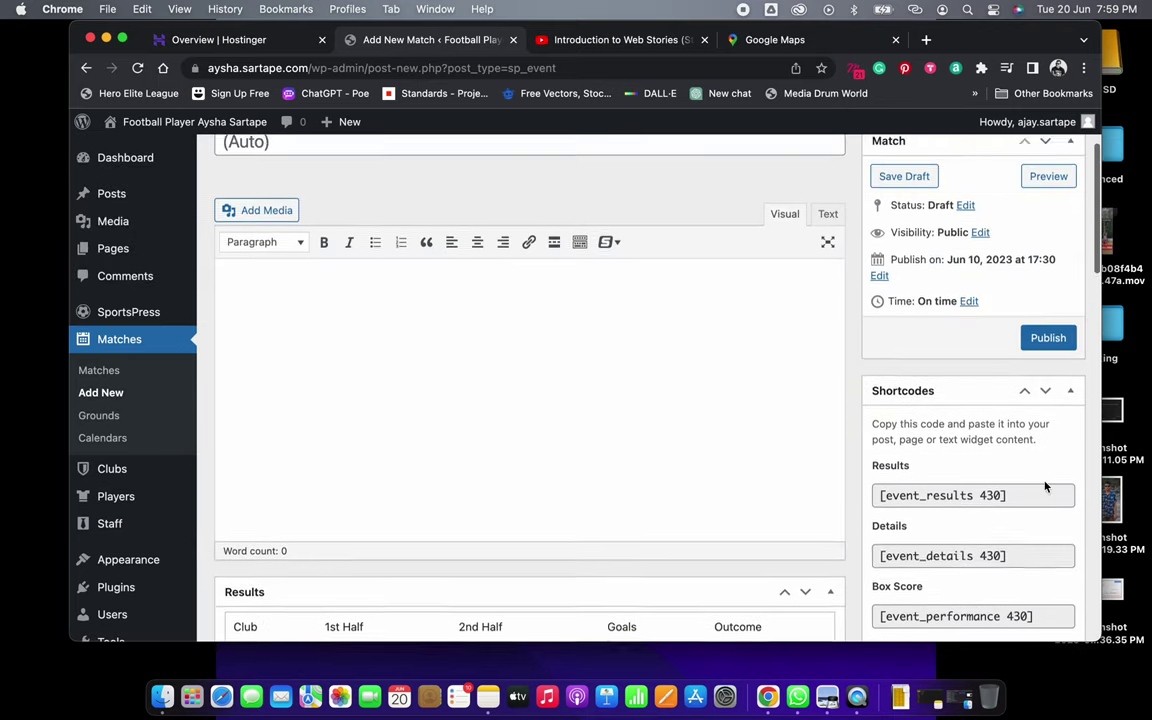
click(1059, 397)
Look up the result against DSFA in the Junior championship note in Notes and return to Chrome
key(super+Tab)
key(super+Tab)
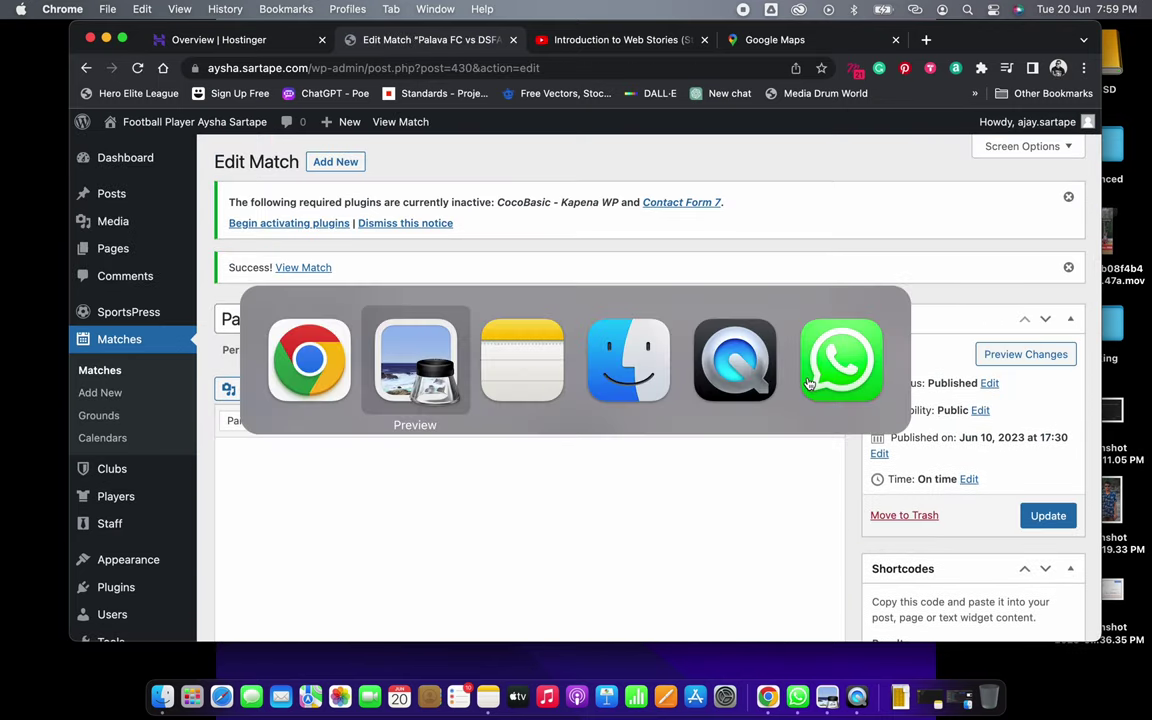
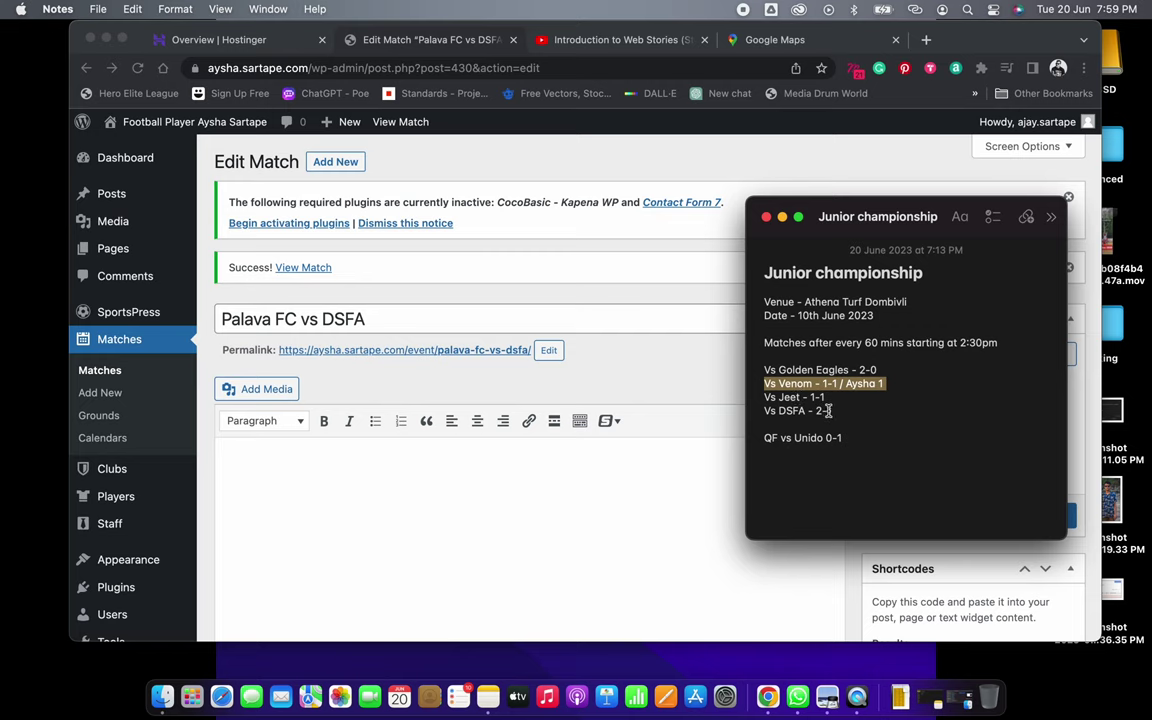
drag(830, 411, 779, 411)
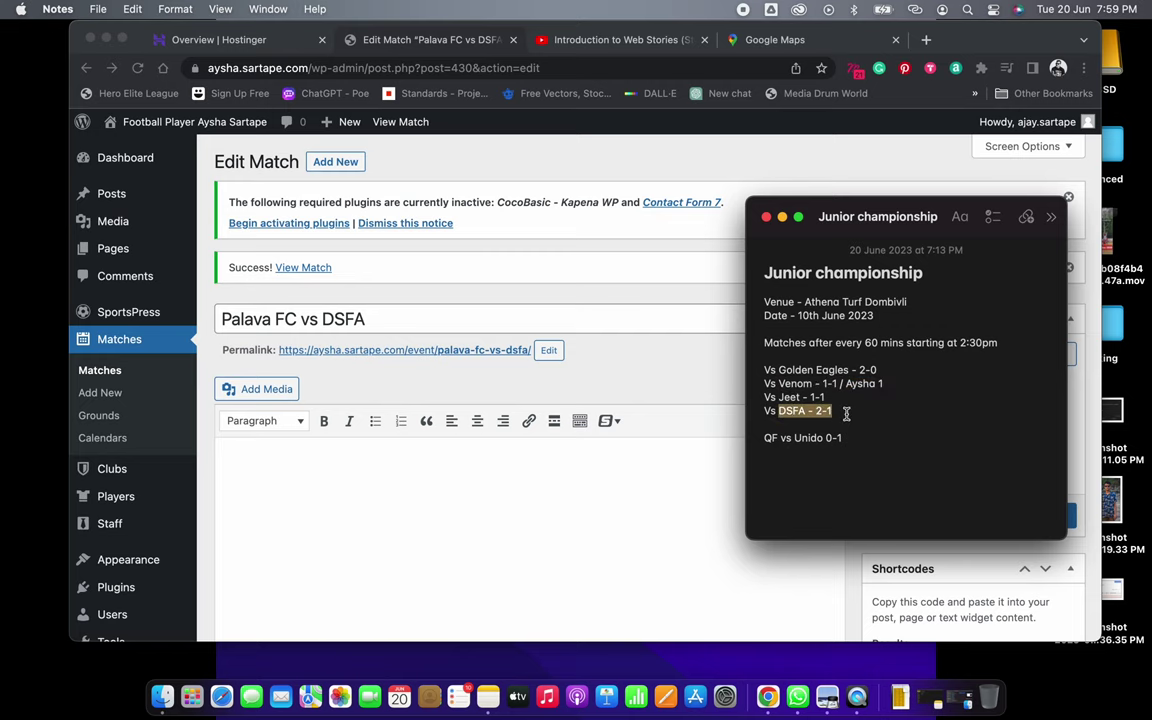
key(super+Tab)
Enter 2 goals for Palava FC and 1 for DSFA in the results, and update the match
scroll(777, 419, down, 10)
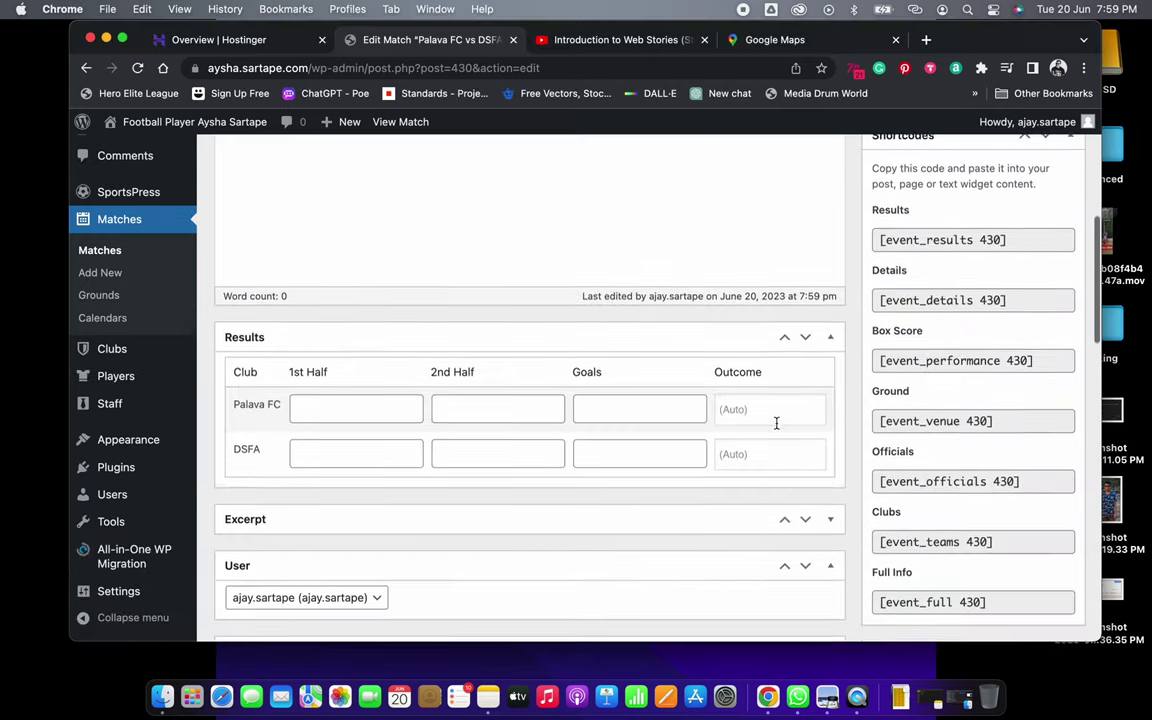
click(613, 368)
text(2)
click(617, 414)
text(1)
click(716, 450)
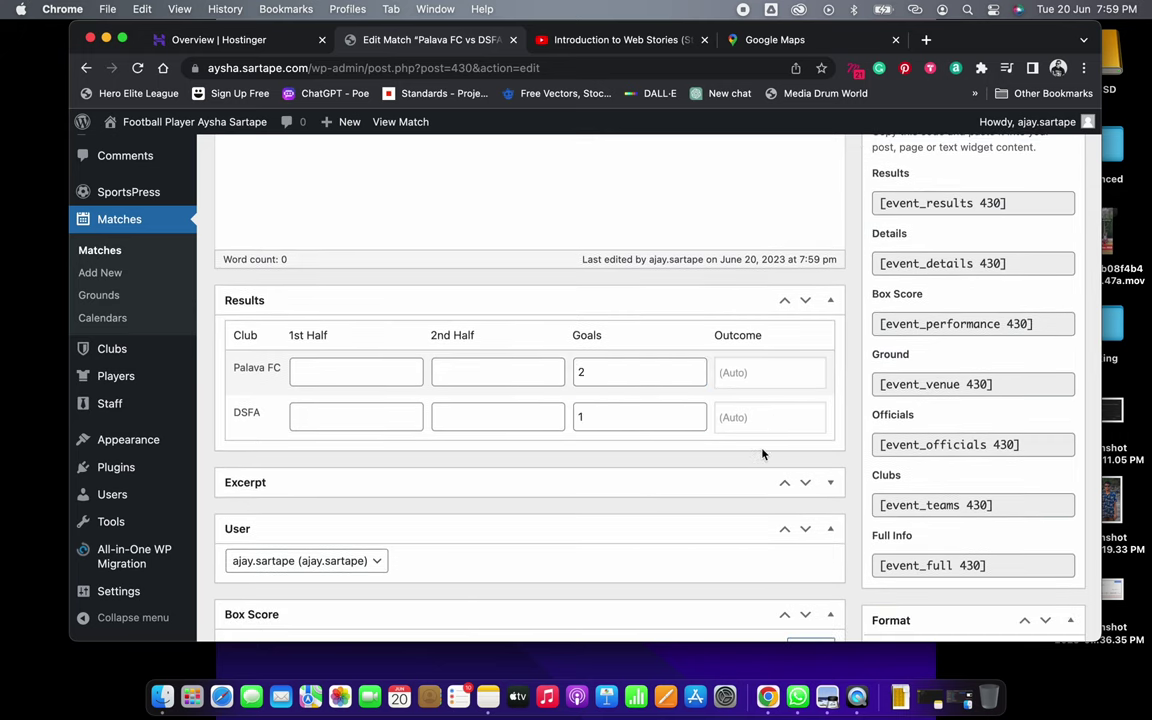
scroll(824, 448, up, 15)
click(1045, 515)
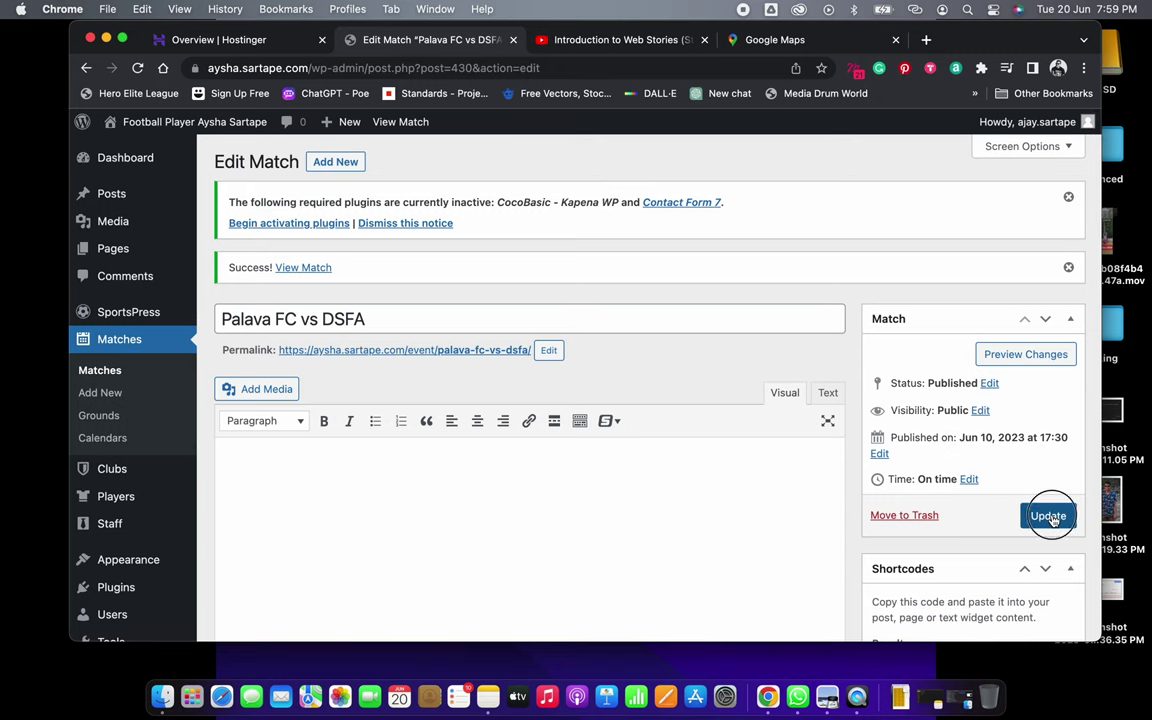
Start another new match and check the remaining results in the Junior championship note in Notes, returning to Chrome
key(super+Tab)
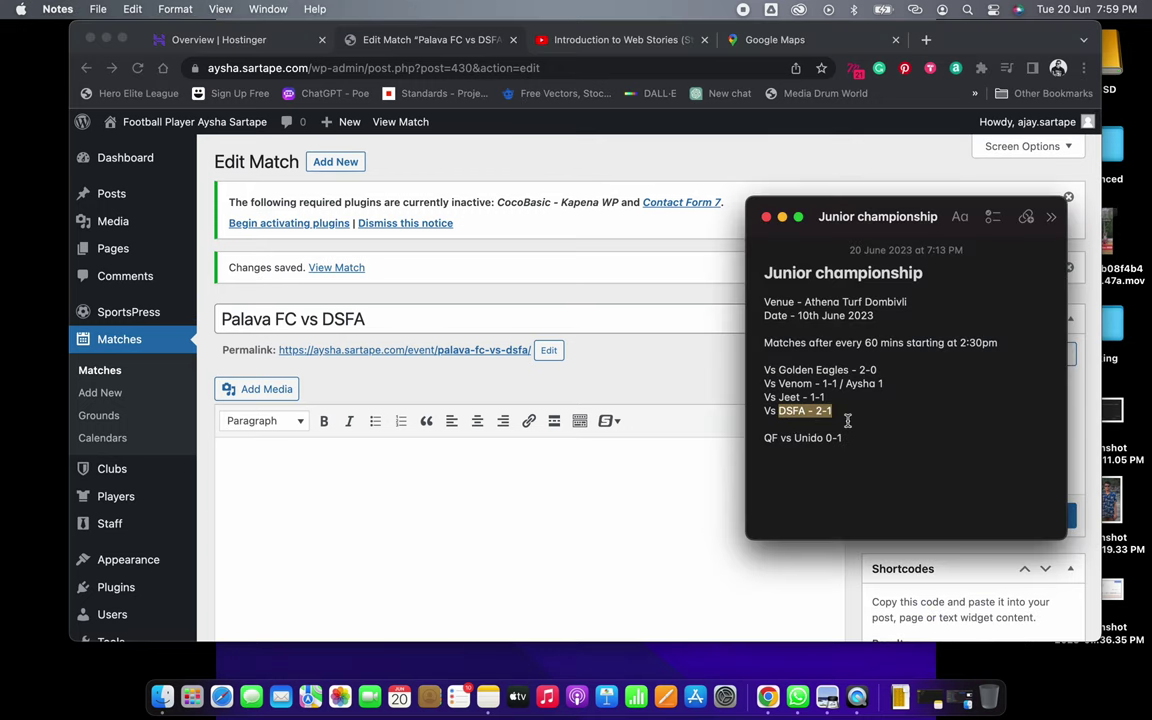
key(super+Tab)
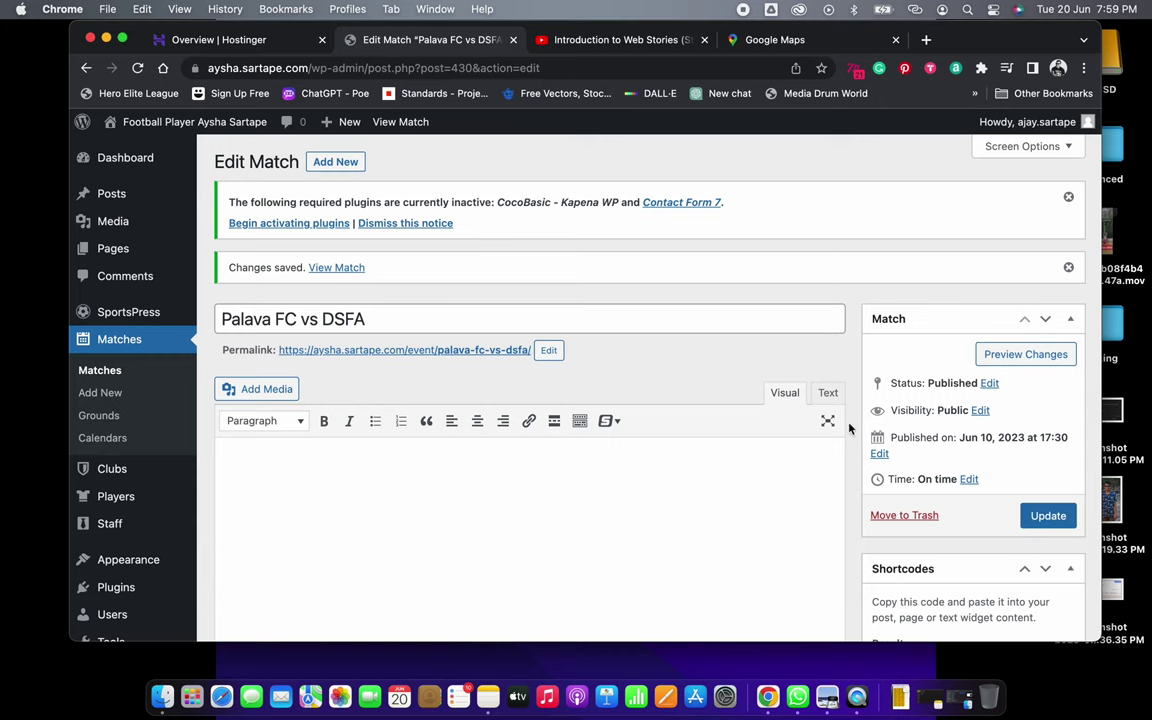
click(343, 163)
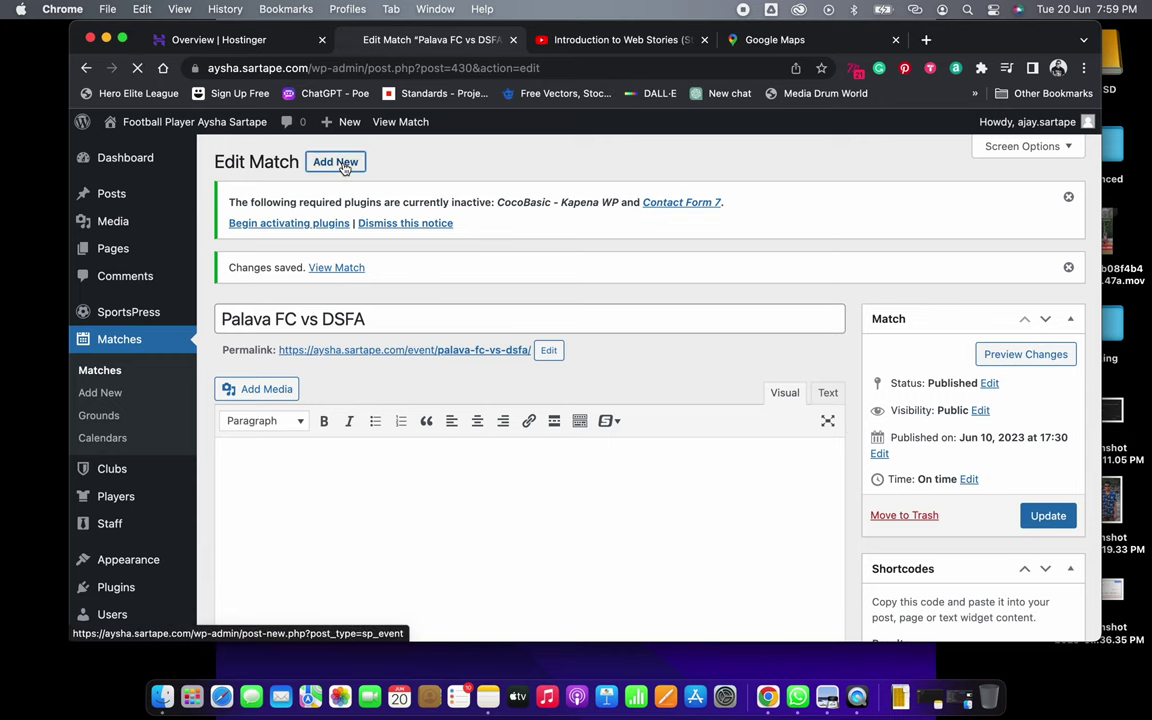
key(super+Tab)
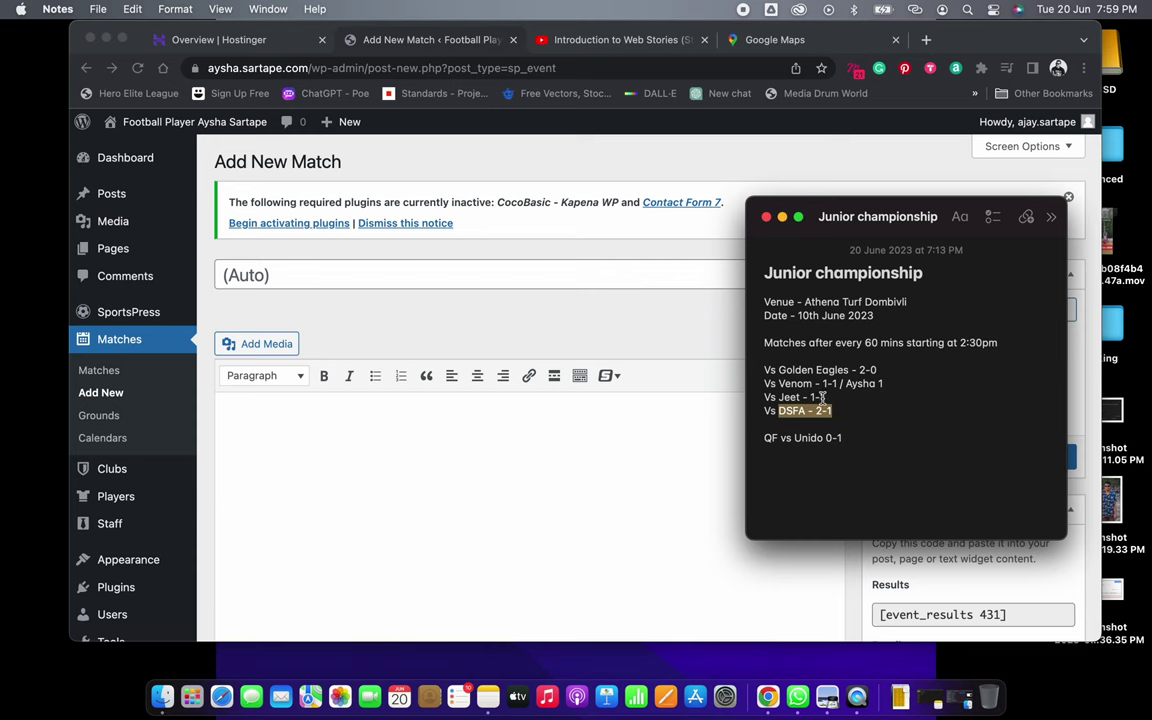
key(super+Tab)
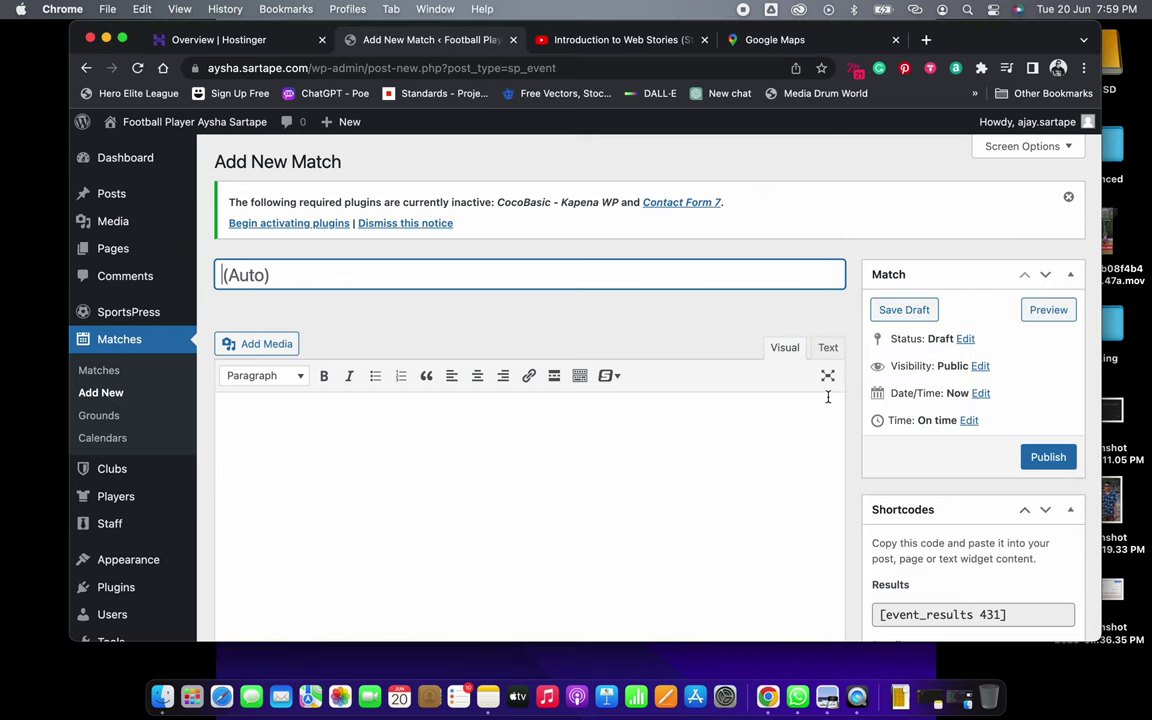
Check the timing of Match 38, Jeet FC vs Palava FC, in the Preview schedule and return to Chrome
key(super+Tab)
key(super+Tab)
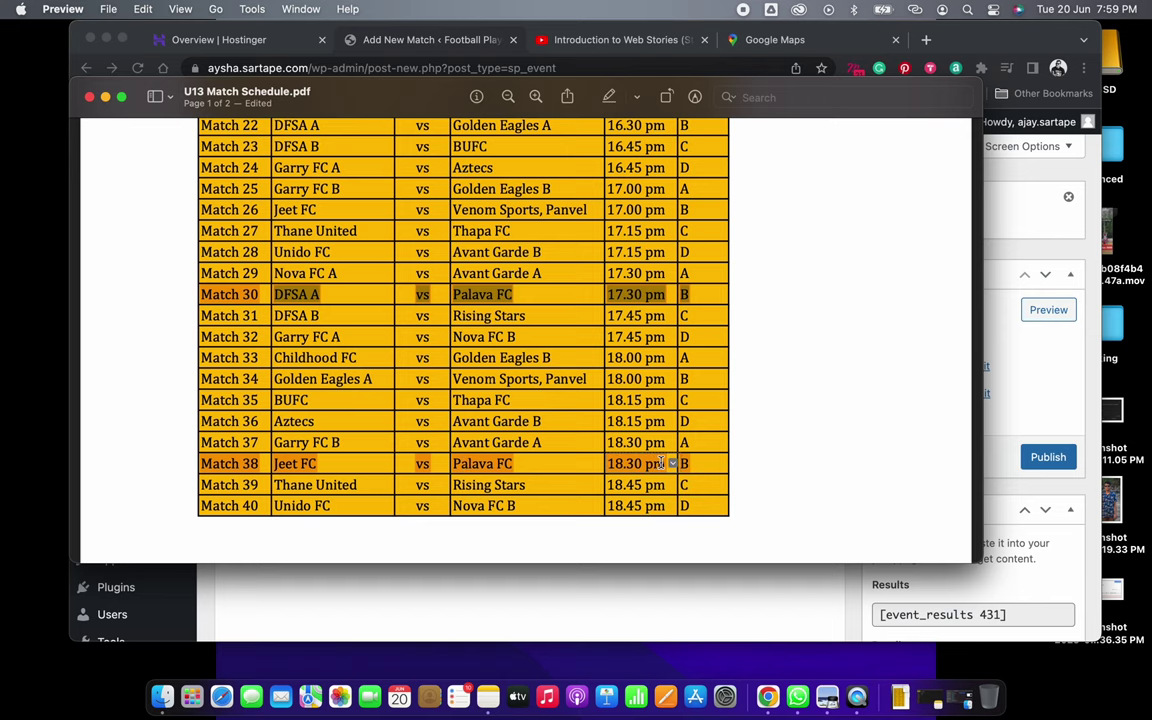
drag(275, 463, 648, 474)
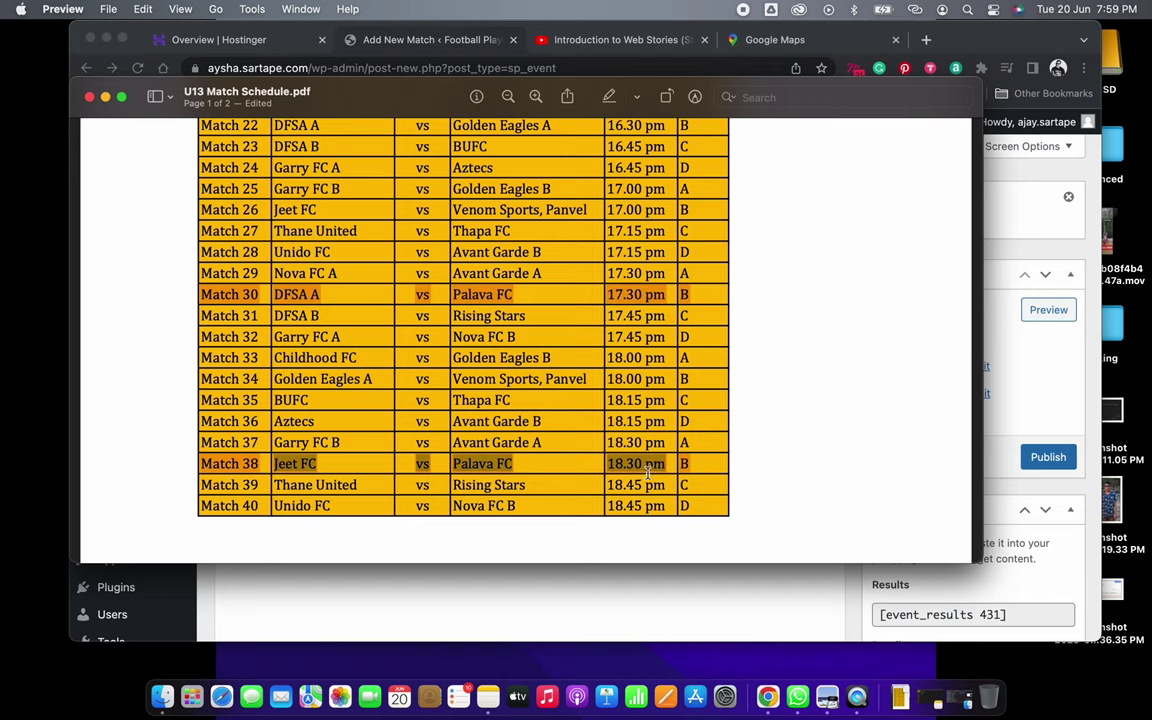
key(super+Tab)
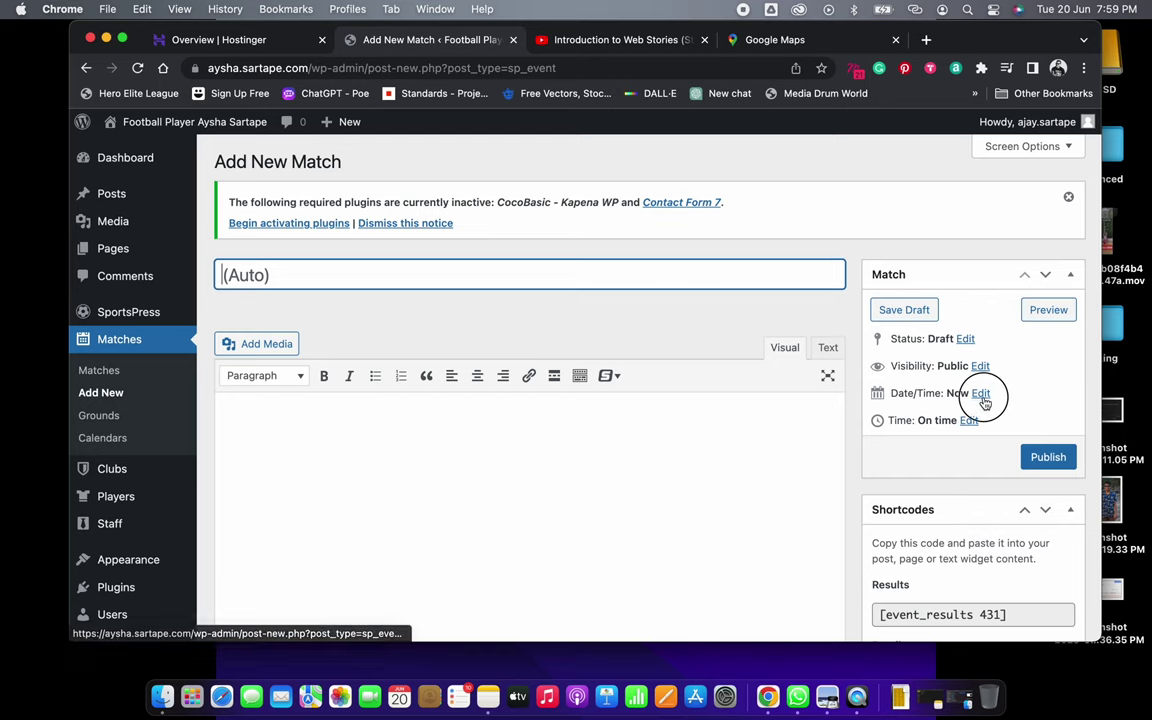
Set the new match's date and time to 10 June 2023 at 18:30
click(981, 395)
click(948, 418)
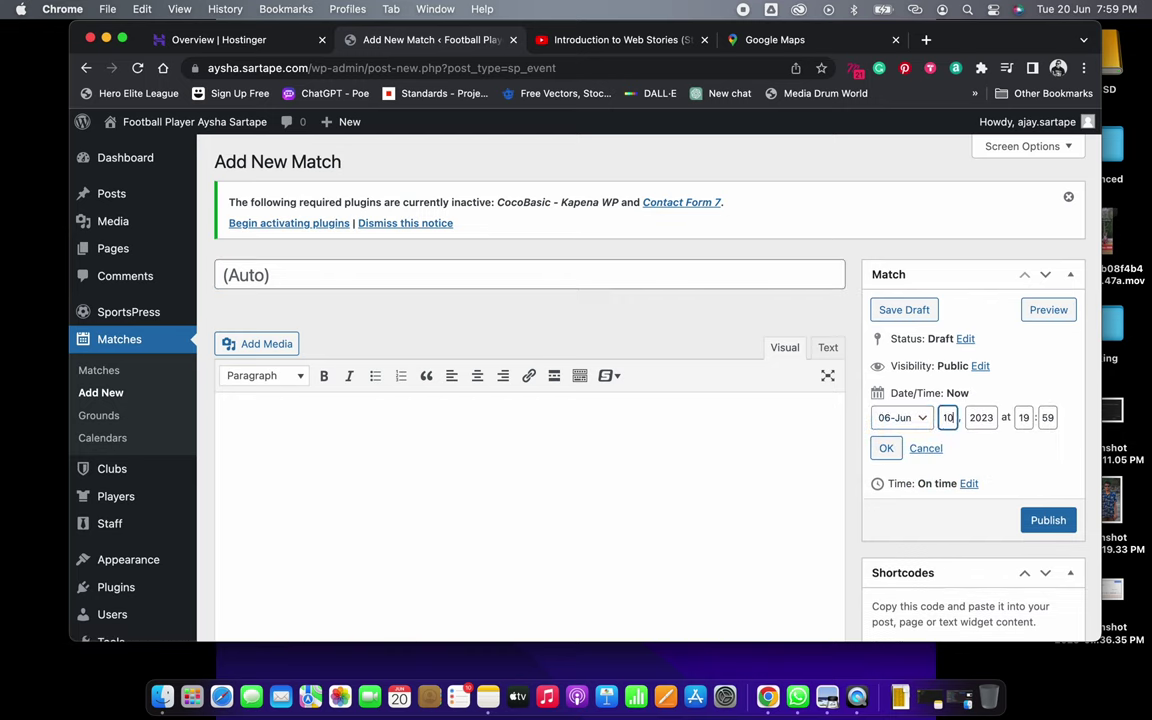
text(10)
key(Tab)
key(Tab)
text(18)
key(Tab)
click(886, 449)
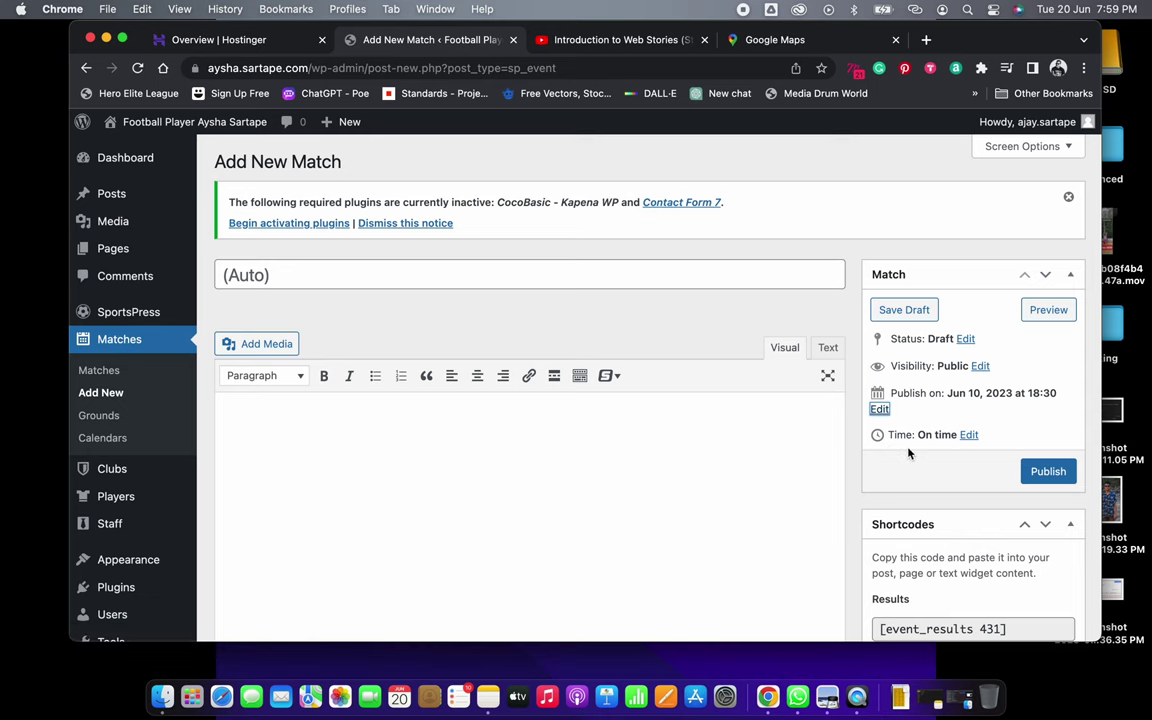
Assign the 18:30 match to the Junior Championship 2023 league, season 2022-23, with Athena Turf Dombivli as the ground
scroll(1004, 425, down, 2)
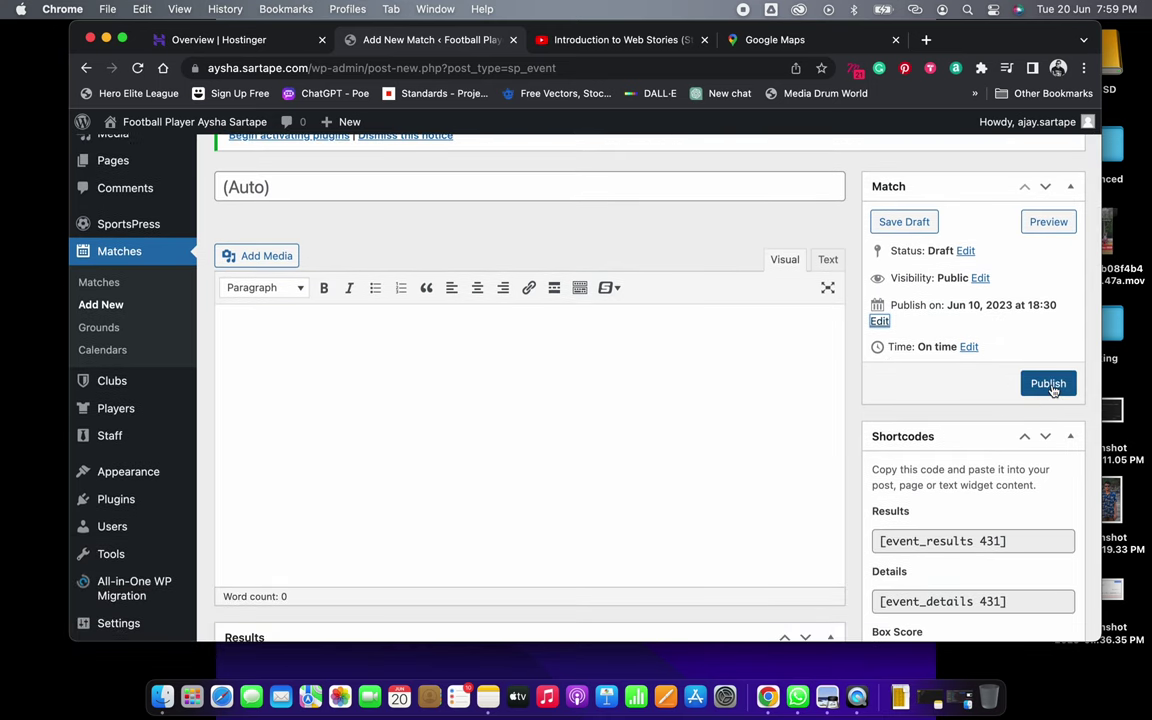
scroll(1052, 390, down, 20)
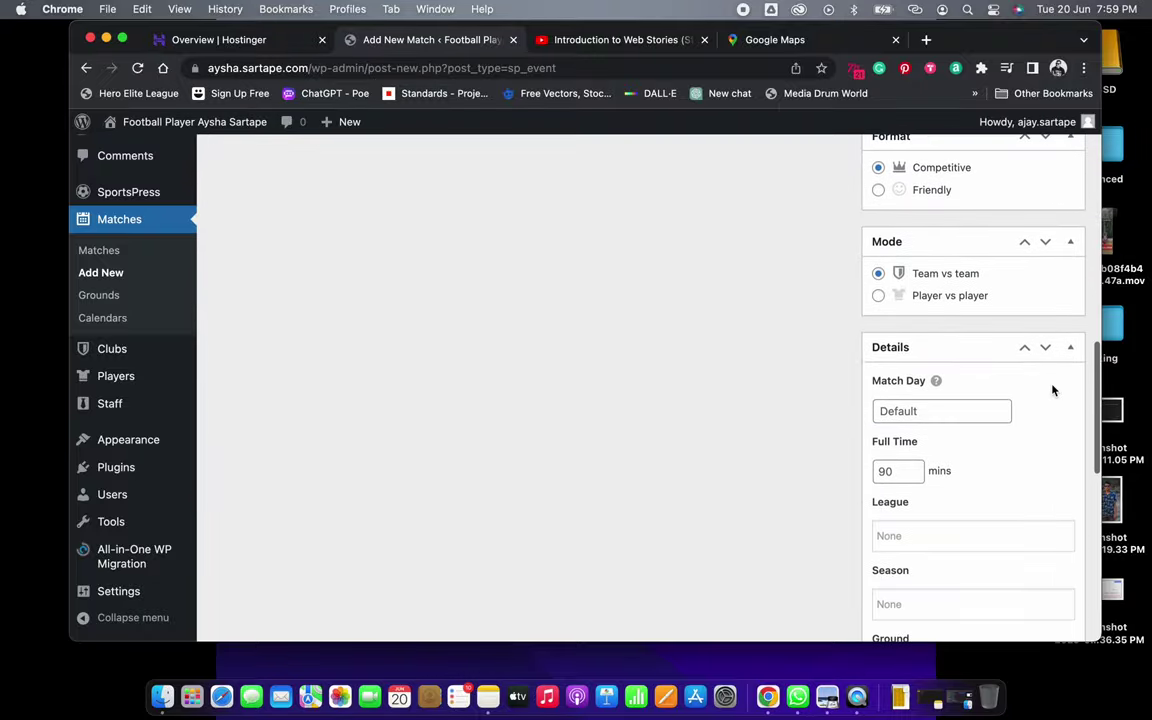
scroll(1052, 390, down, 3)
click(946, 404)
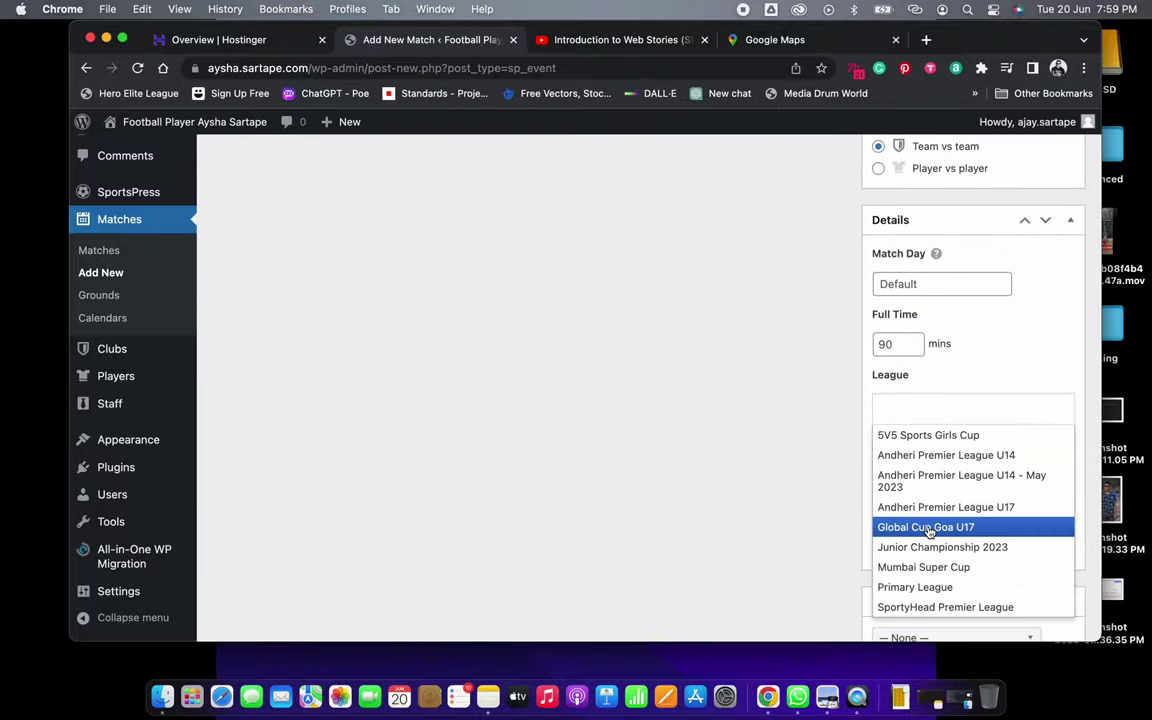
click(930, 547)
click(908, 476)
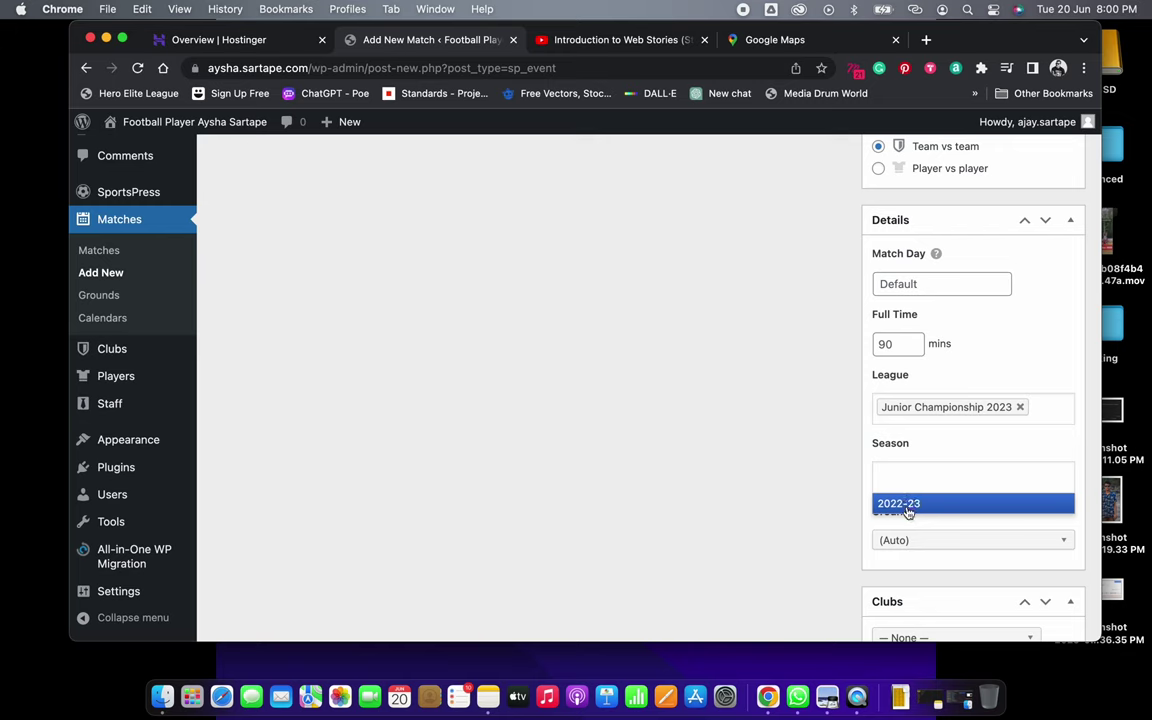
click(908, 505)
scroll(967, 522, down, 3)
click(913, 243)
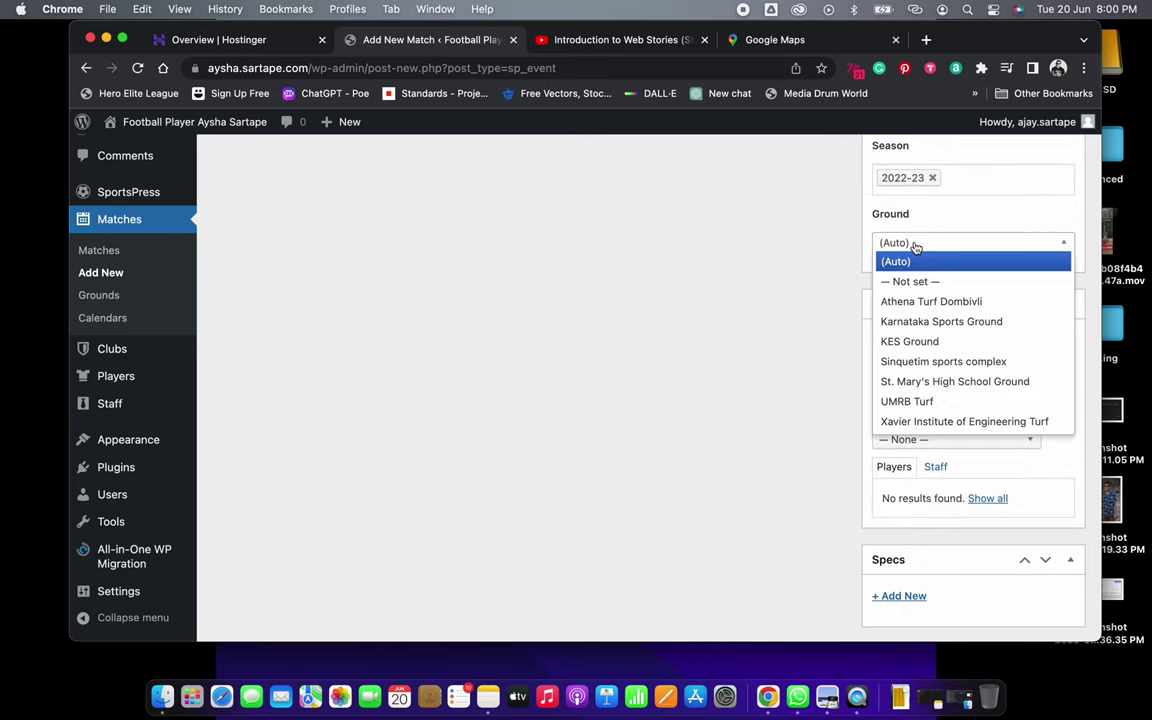
click(918, 303)
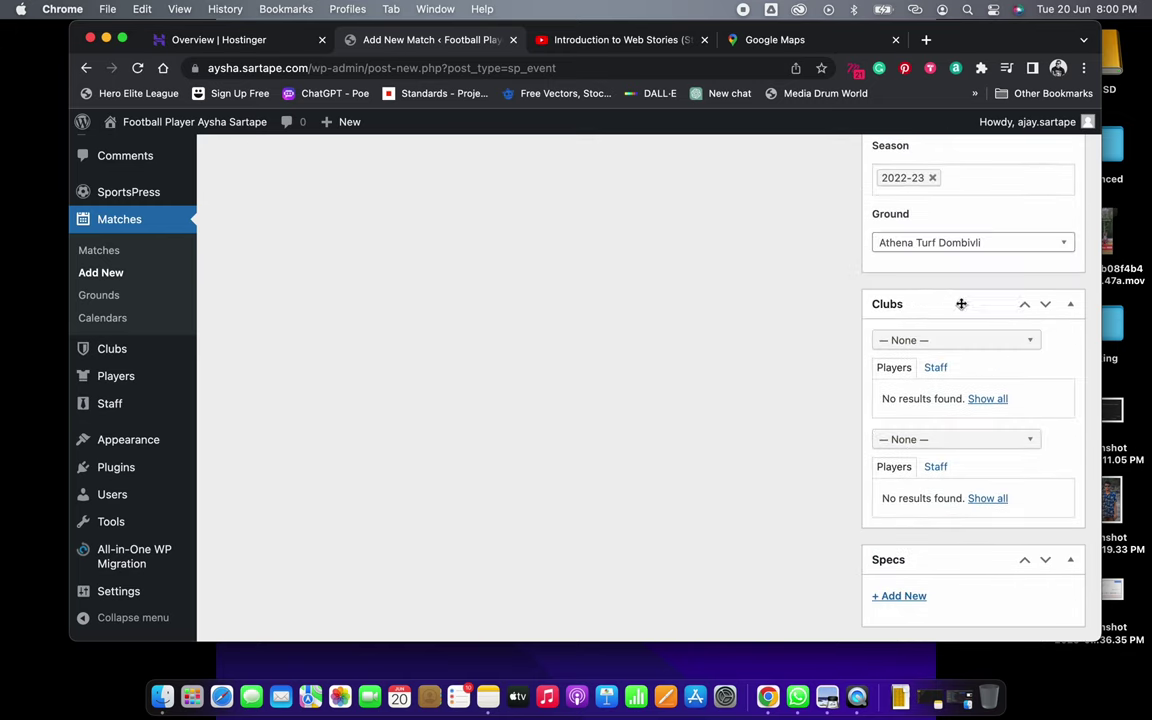
Set Palava FC as the first club of the new match and include all its players
scroll(985, 314, down, 2)
click(960, 234)
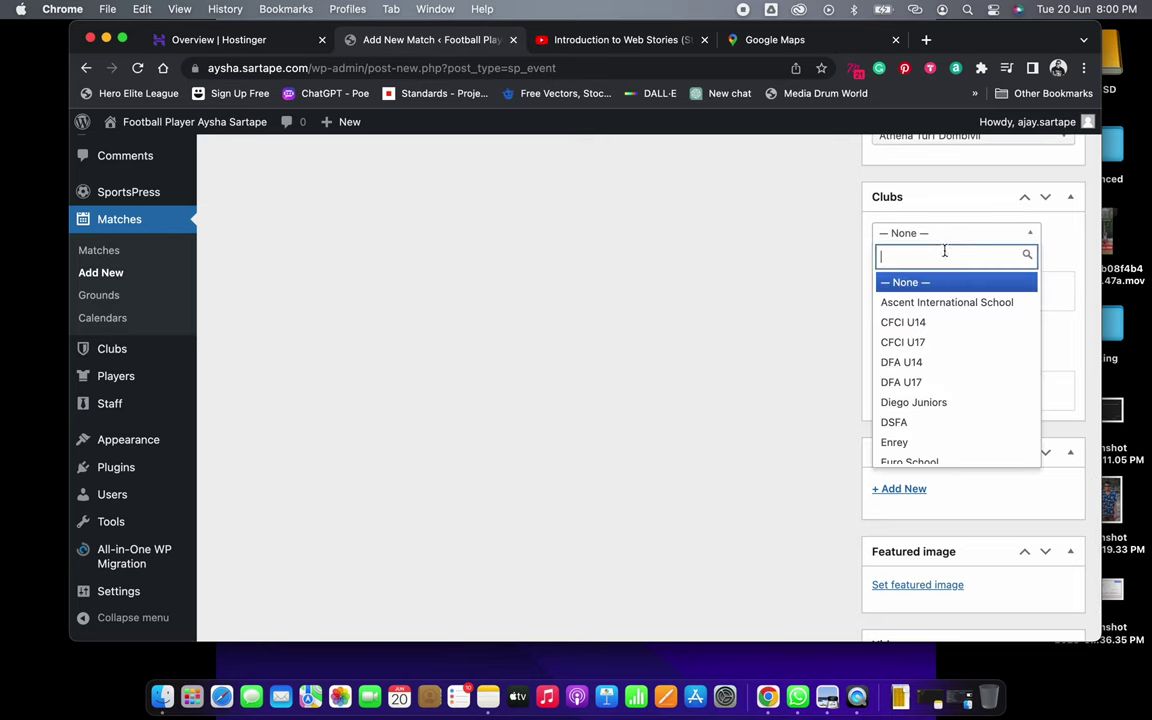
text(palava)
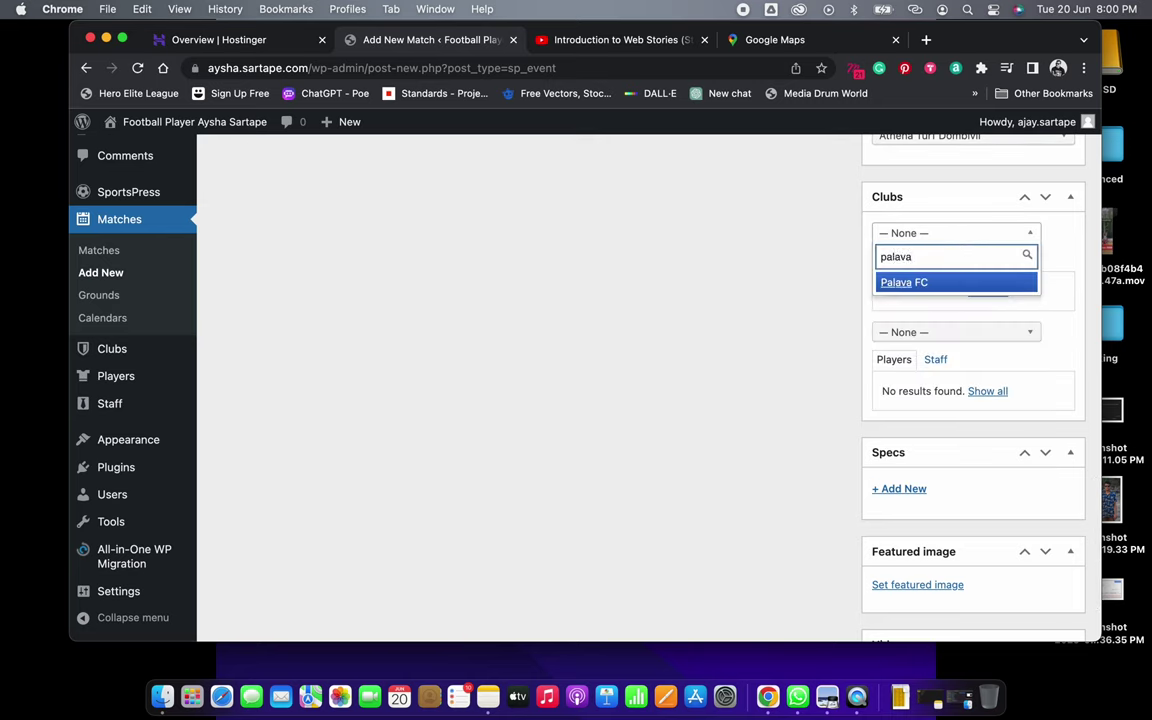
click(954, 284)
click(888, 292)
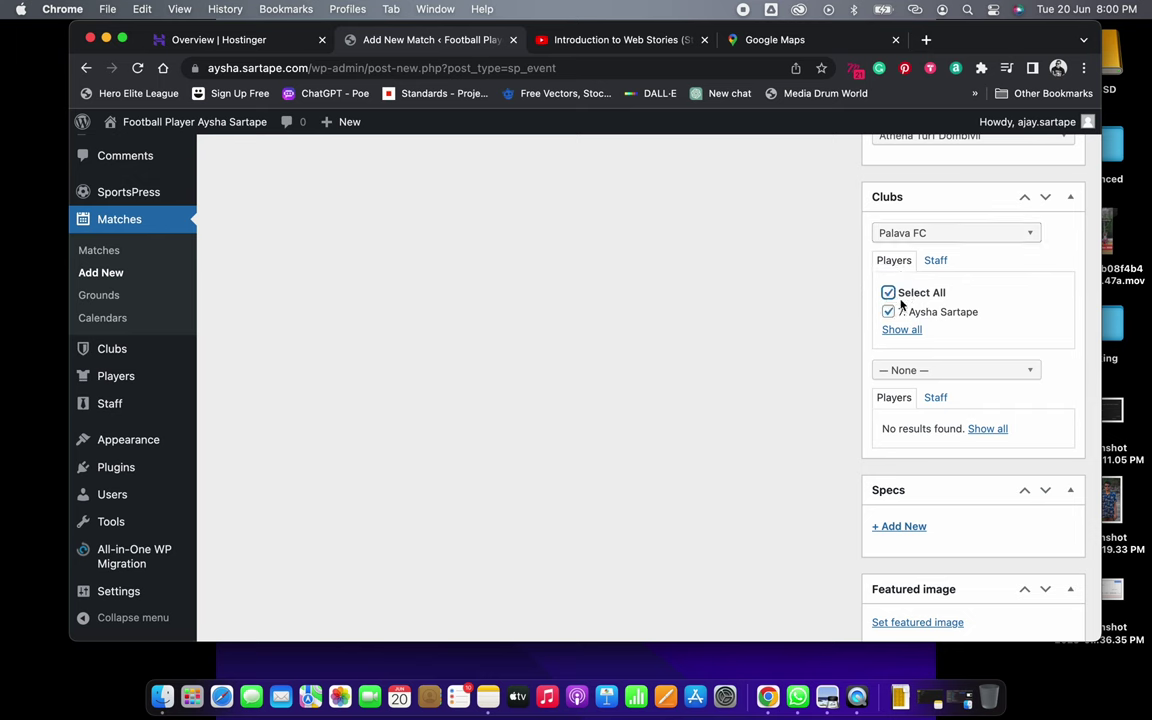
Check the Jeet result in the Junior championship note in Notes and return to Chrome
key(super+Tab)
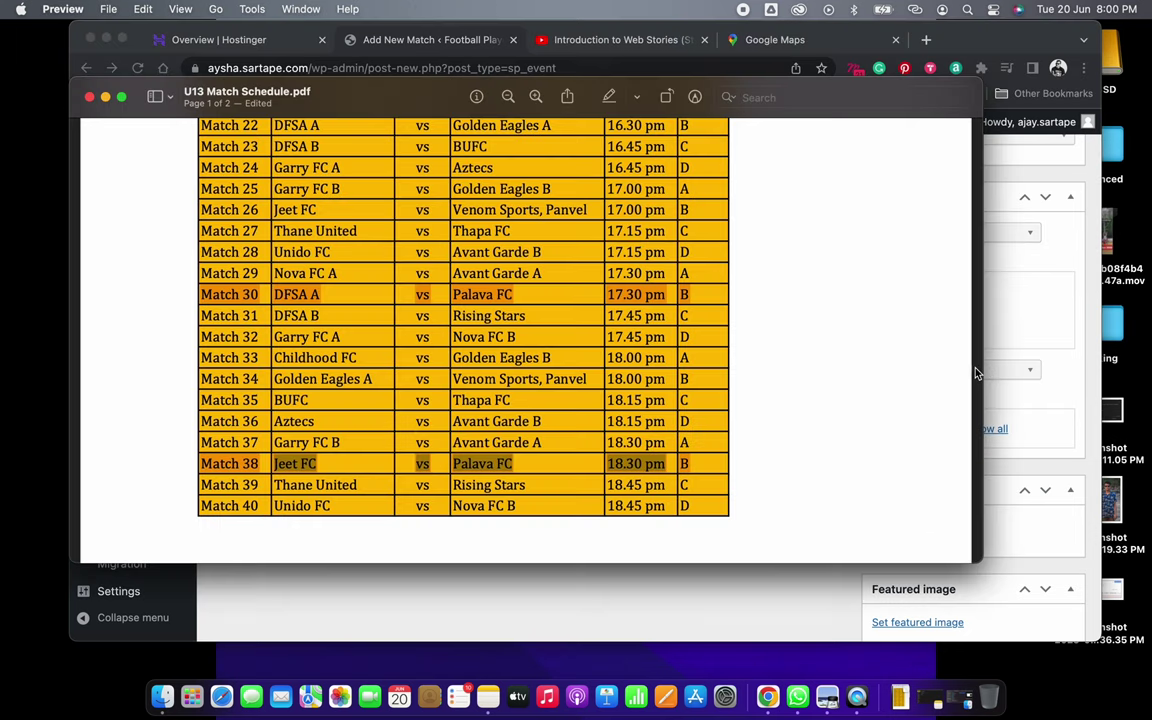
click(978, 372)
key(super+Tab)
key(super+Tab)
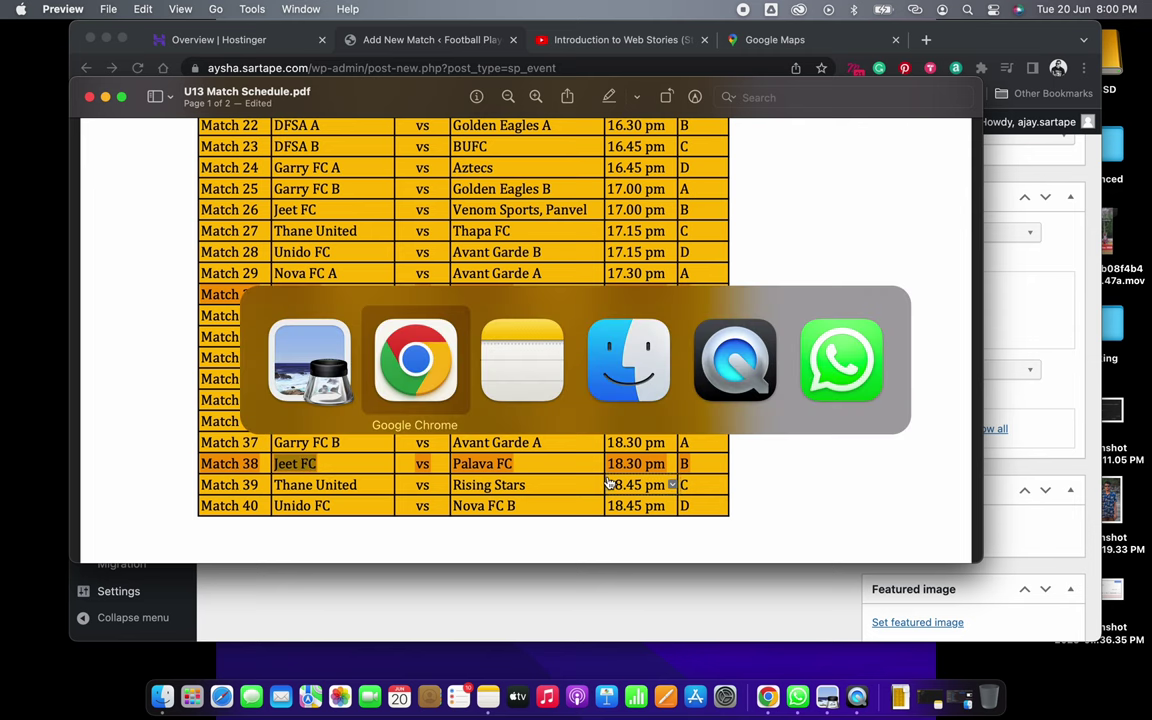
key(super+Tab)
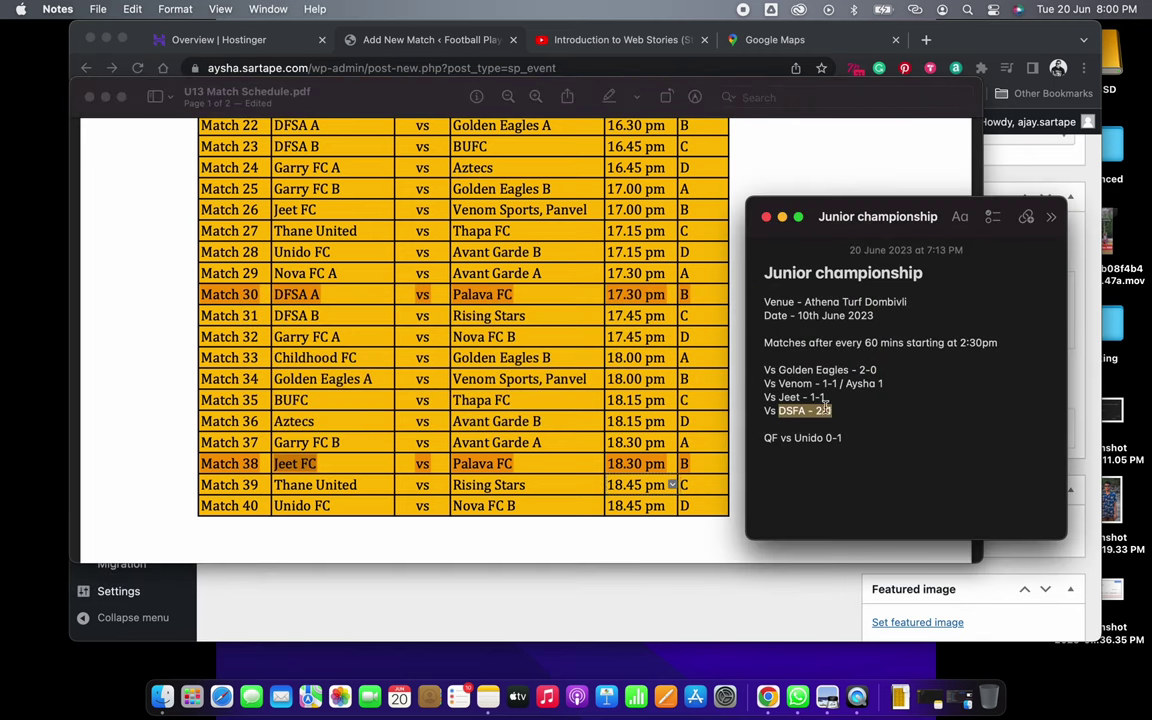
click(789, 397)
drag(780, 398, 843, 399)
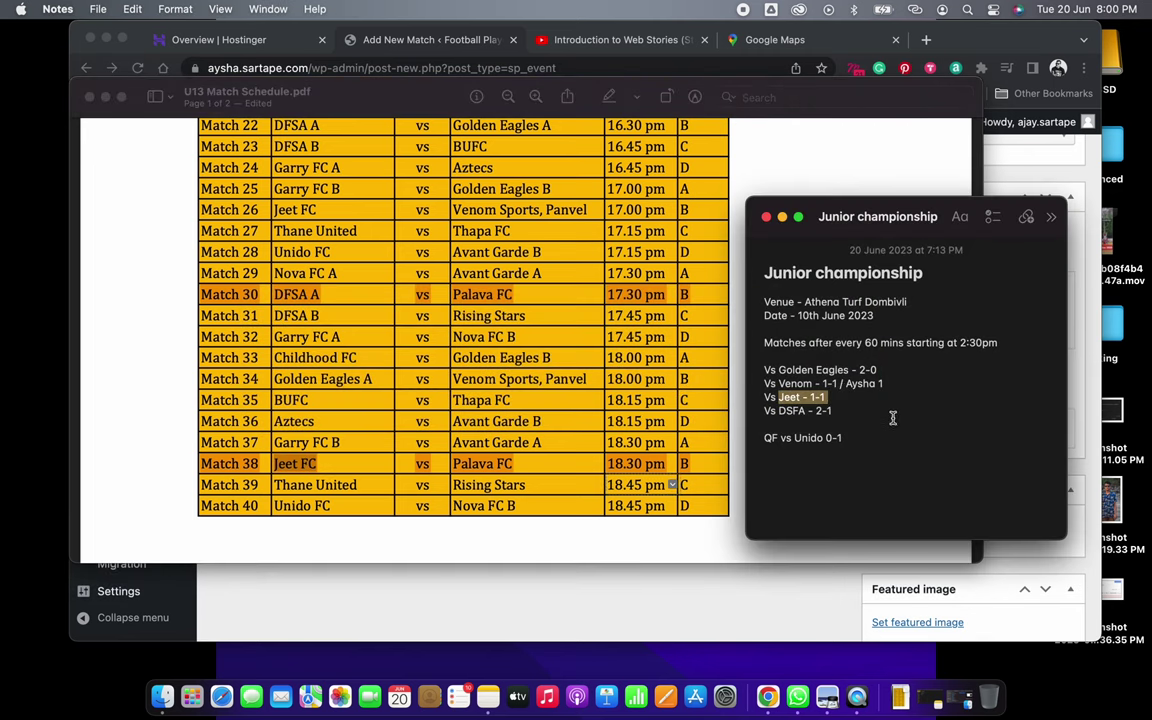
key(super+Tab)
key(super+Tab)
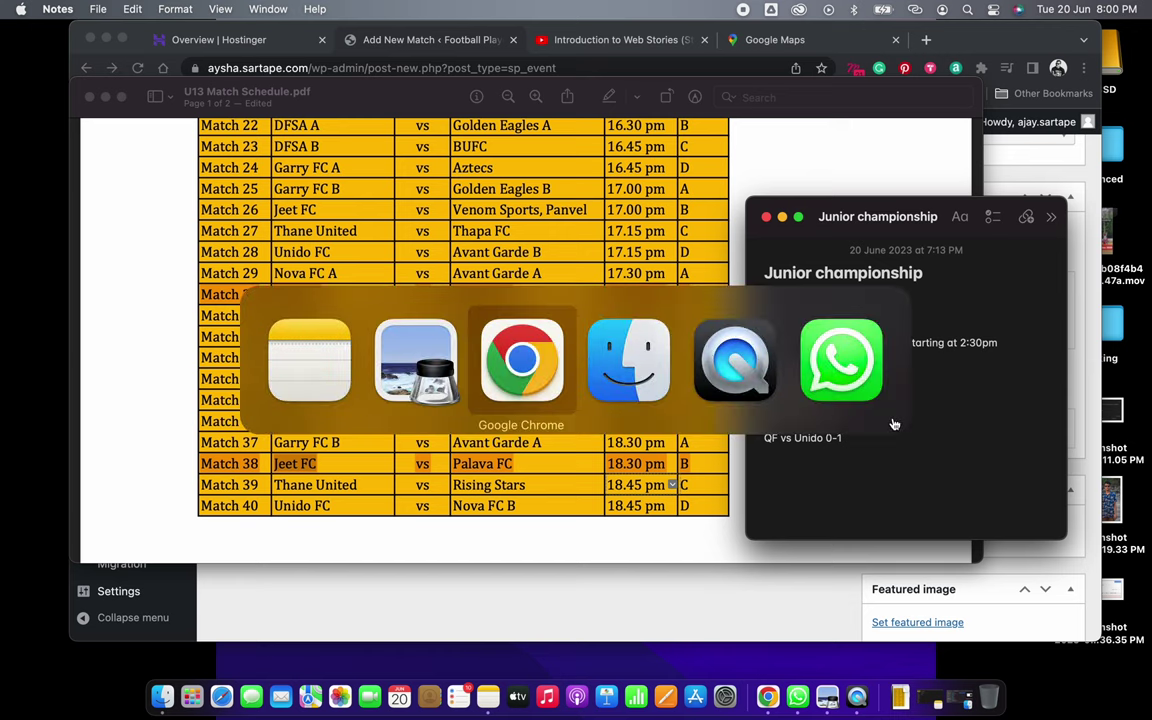
Set Jeet FA as the second club and publish the match
click(940, 381)
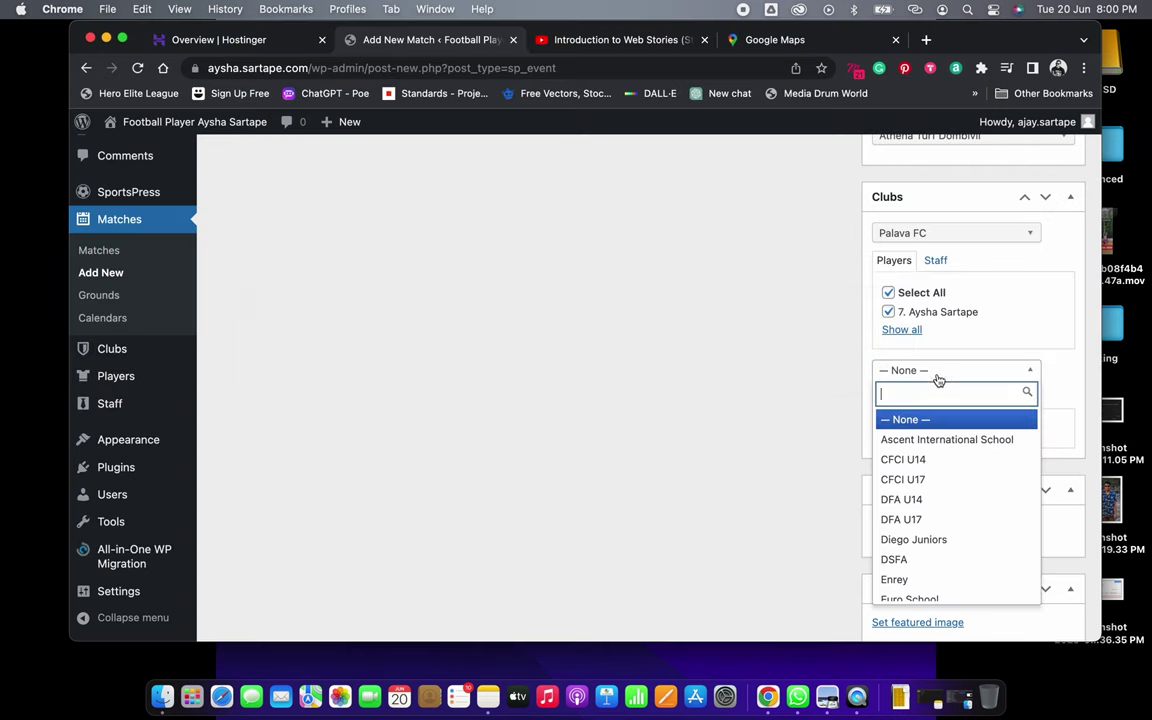
text(je)
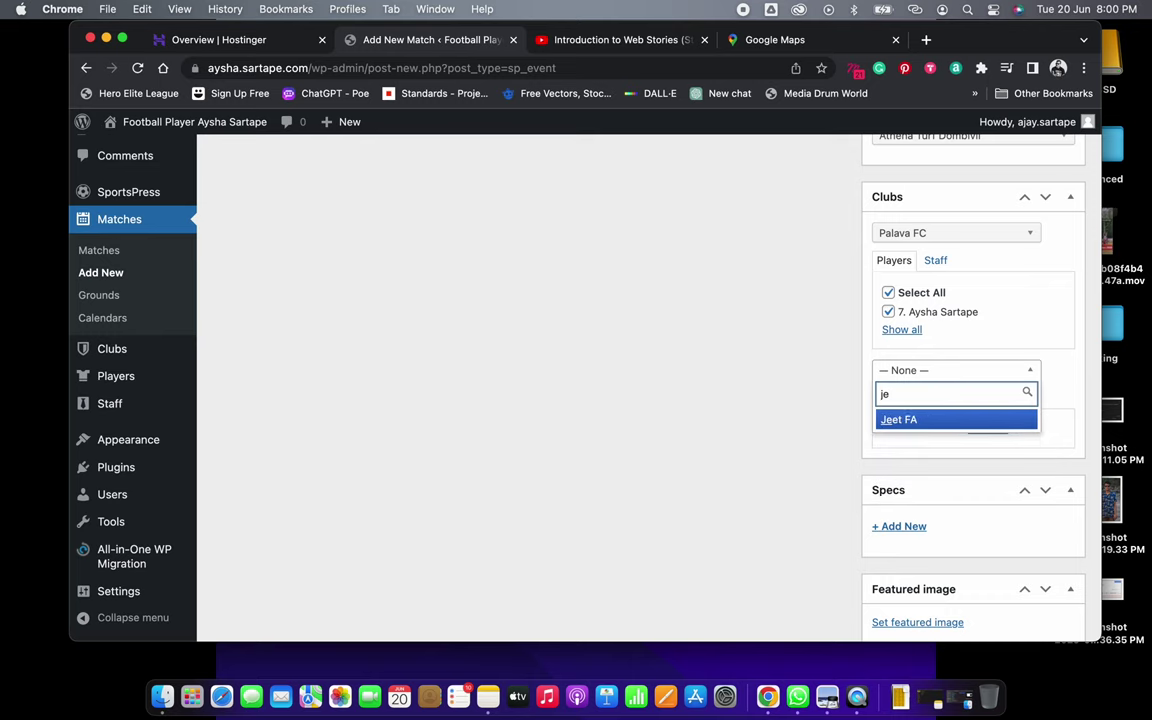
click(930, 418)
scroll(962, 429, down, 3)
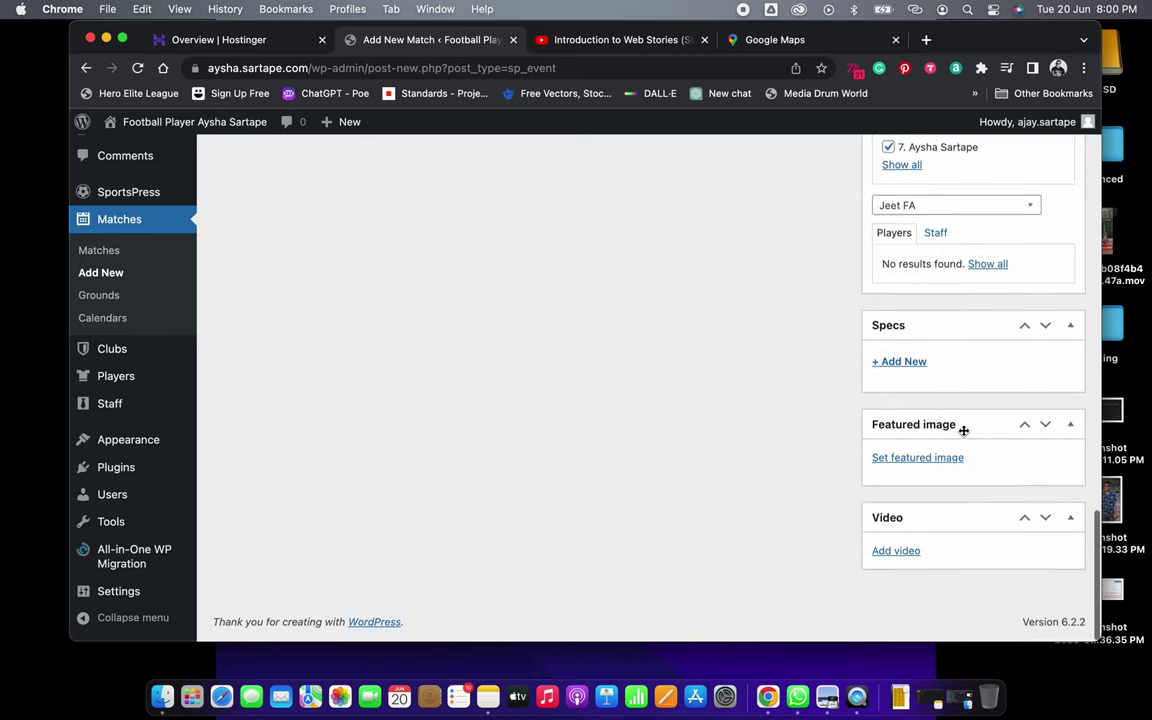
scroll(962, 429, up, 5)
scroll(964, 434, up, 10)
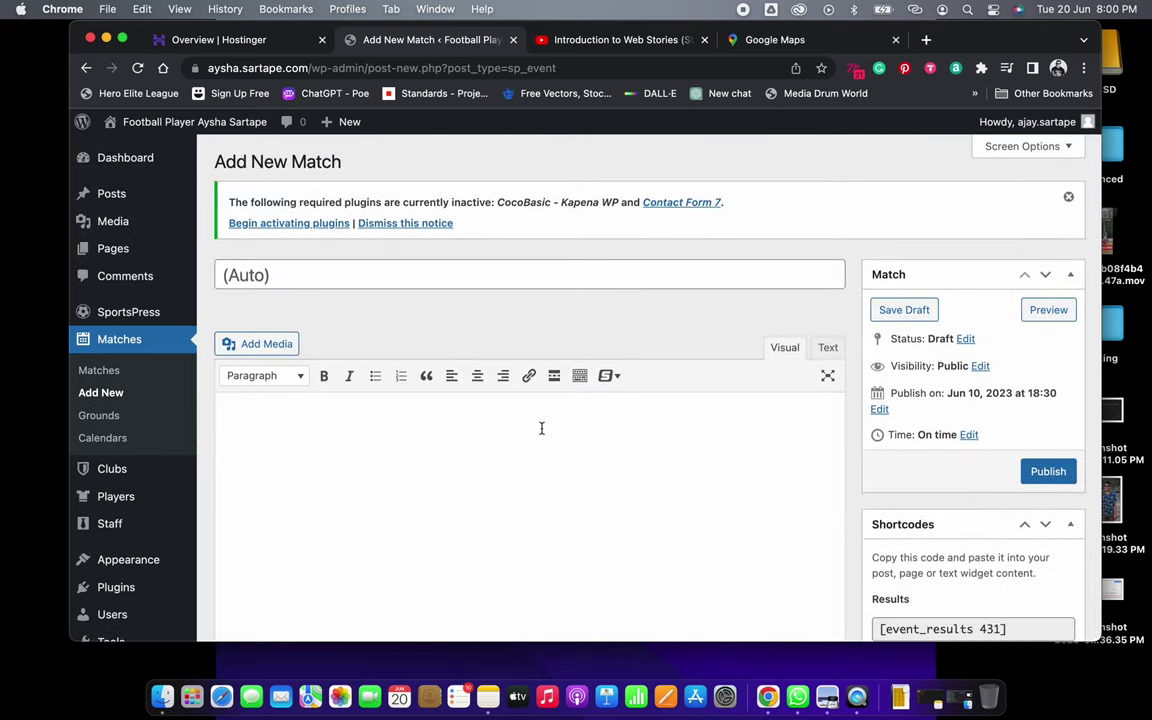
click(1050, 471)
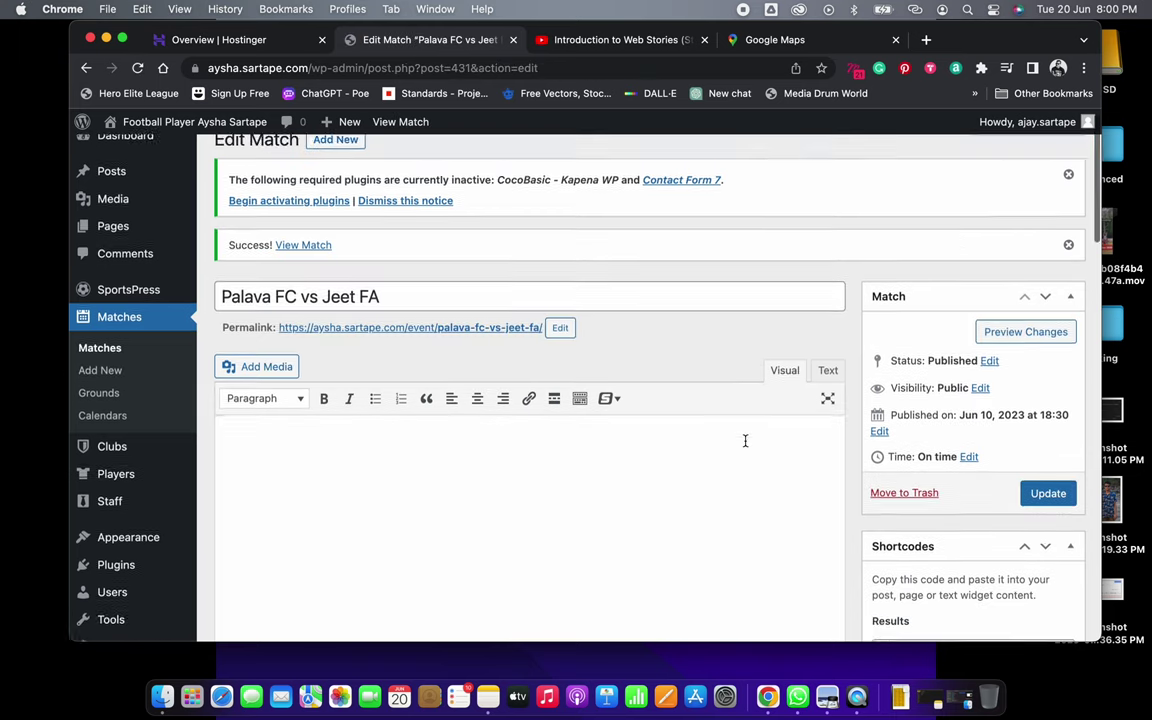
Enter 1 goal for Palava FC and 1 for Jeet FA, update the match and check the outcome
scroll(746, 437, down, 5)
scroll(745, 441, down, 2)
click(609, 403)
text(1)
click(607, 449)
text(1)
click(852, 435)
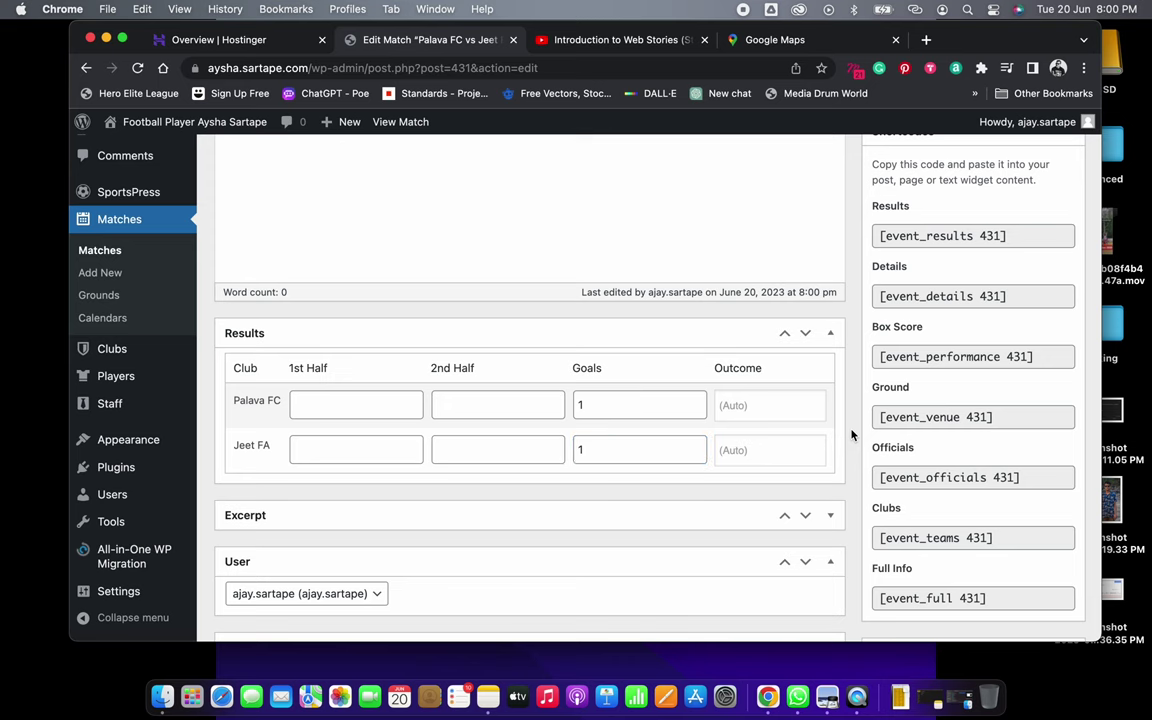
scroll(852, 435, down, 5)
scroll(848, 440, up, 6)
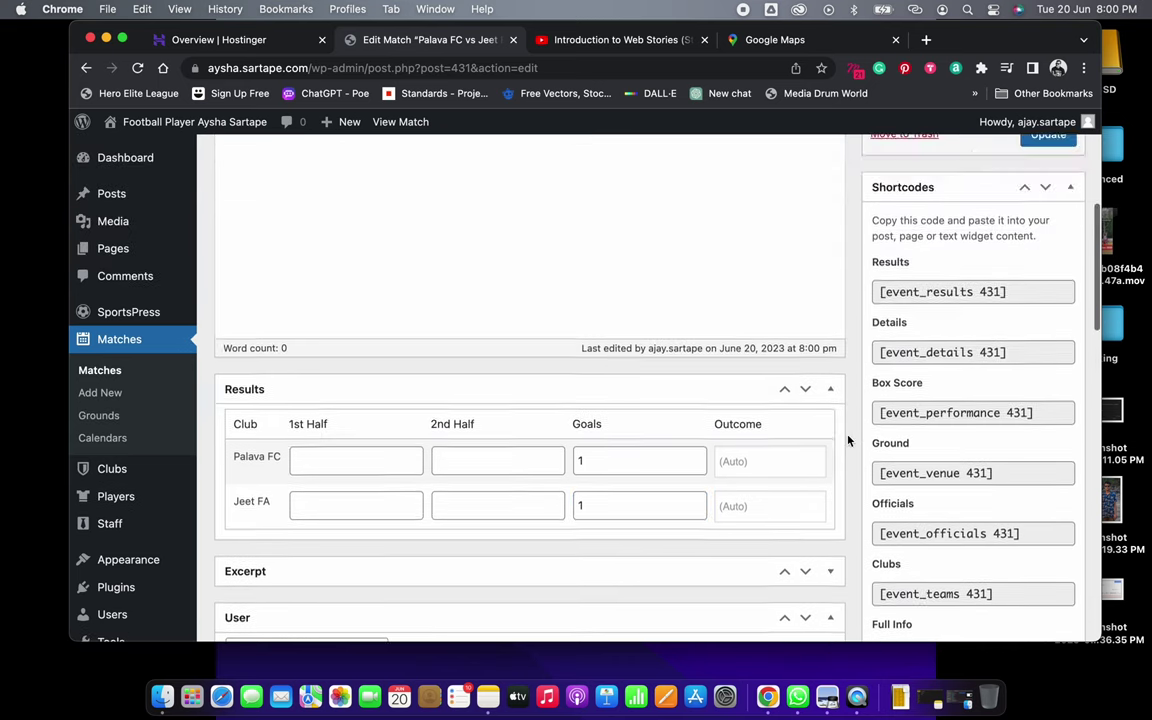
scroll(848, 440, up, 10)
click(1048, 516)
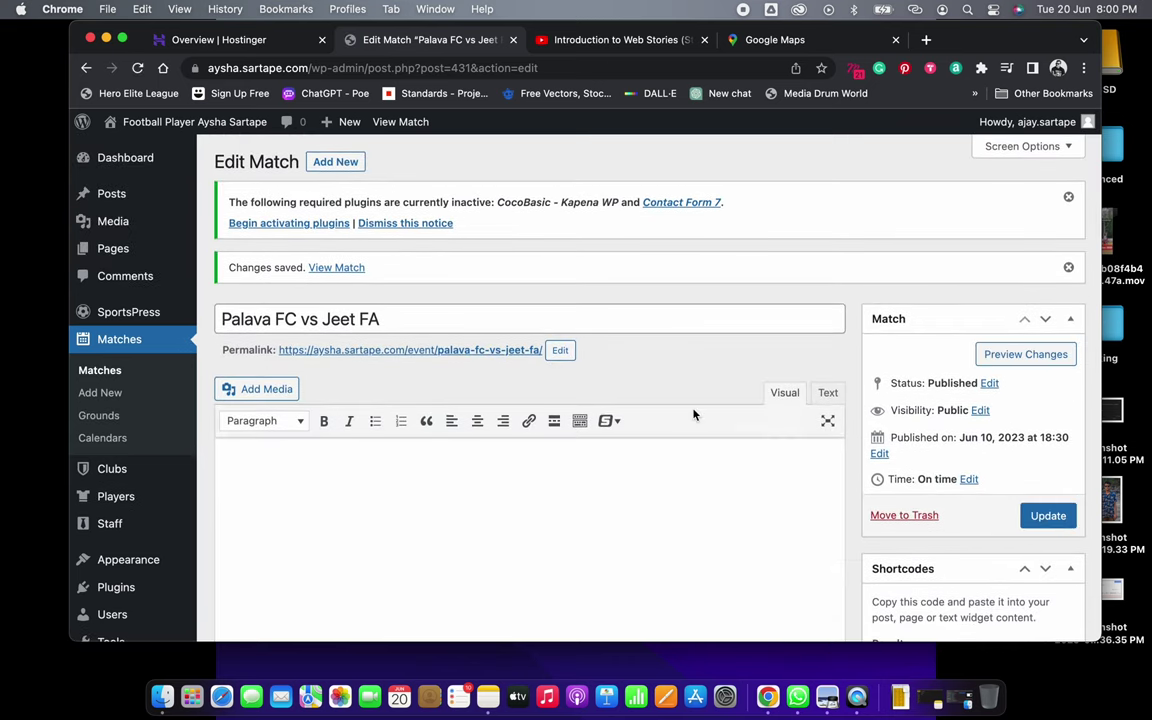
scroll(700, 420, down, 5)
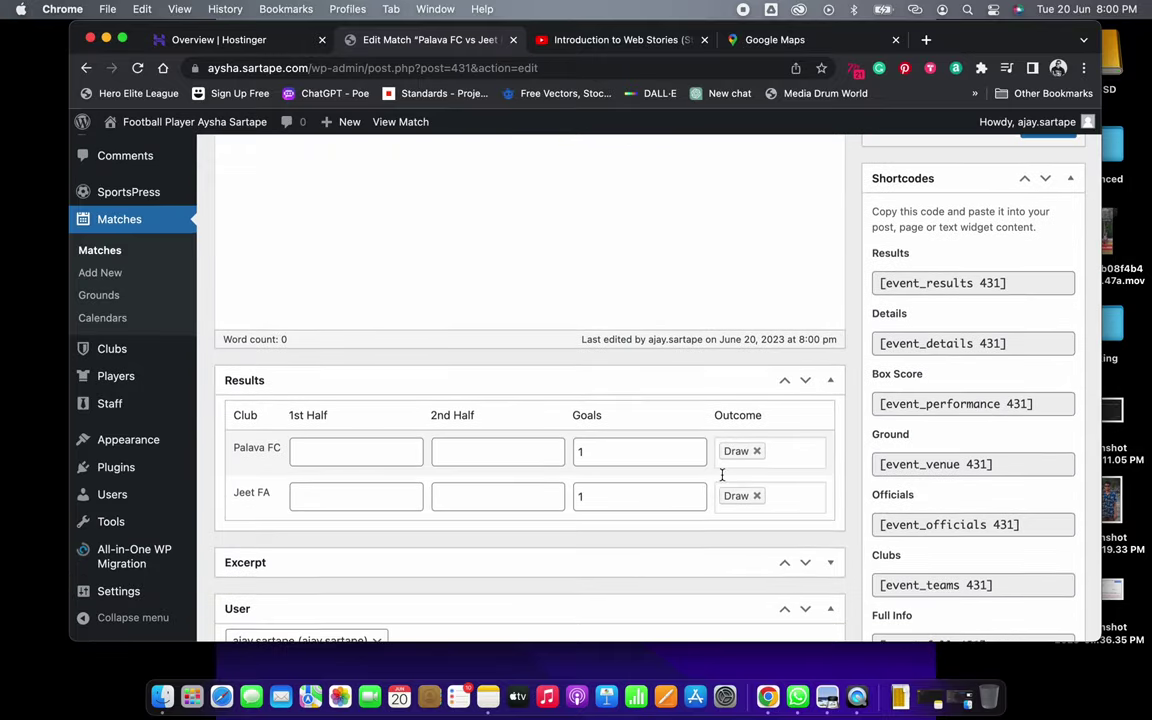
scroll(721, 475, up, 10)
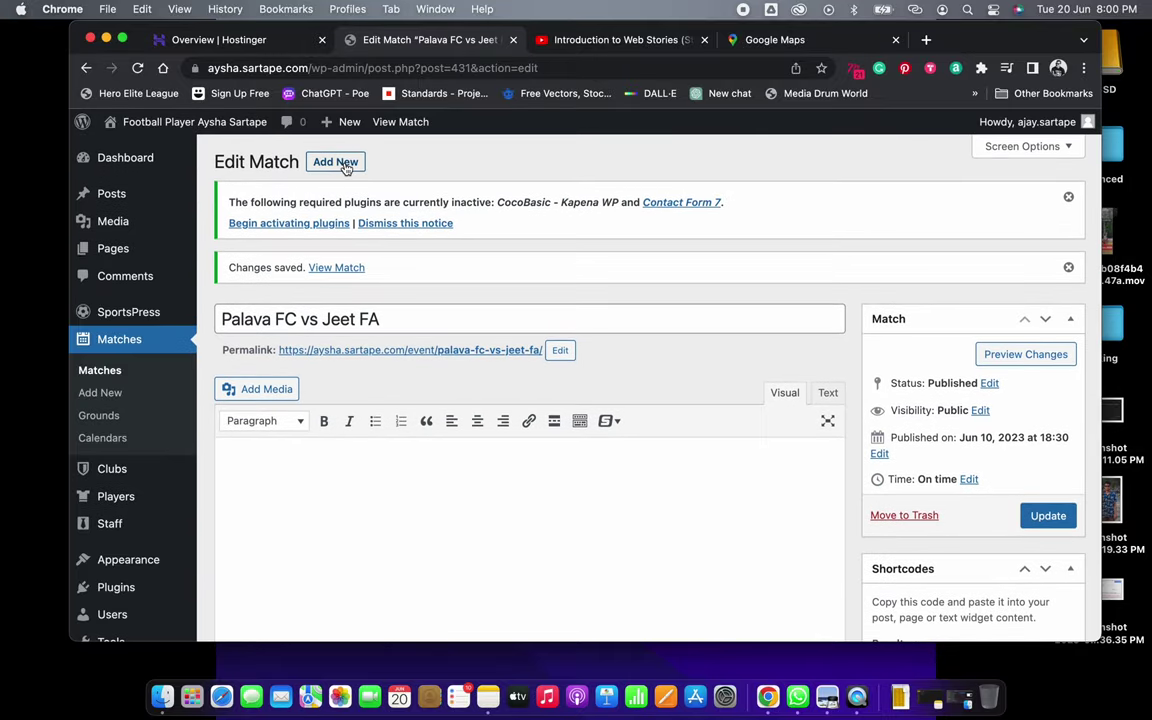
Start another new match and check the quarter-final result against Unido in the Notes note, returning to Chrome
click(336, 162)
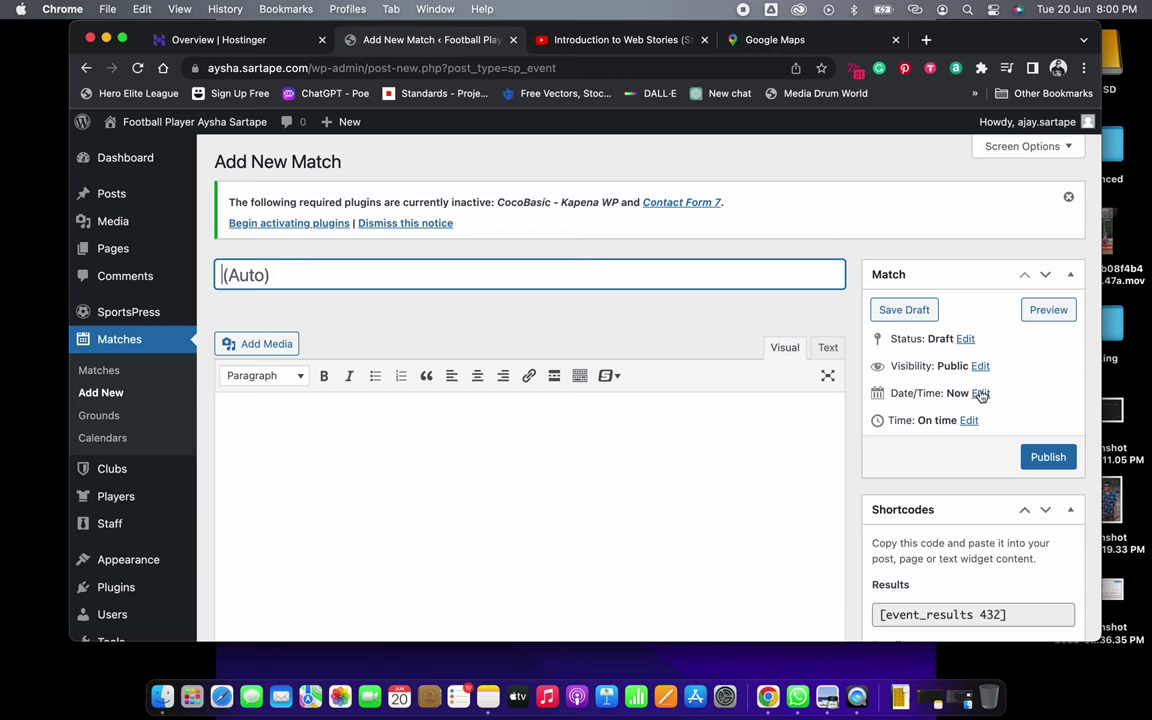
key(super+Tab)
drag(846, 438, 795, 438)
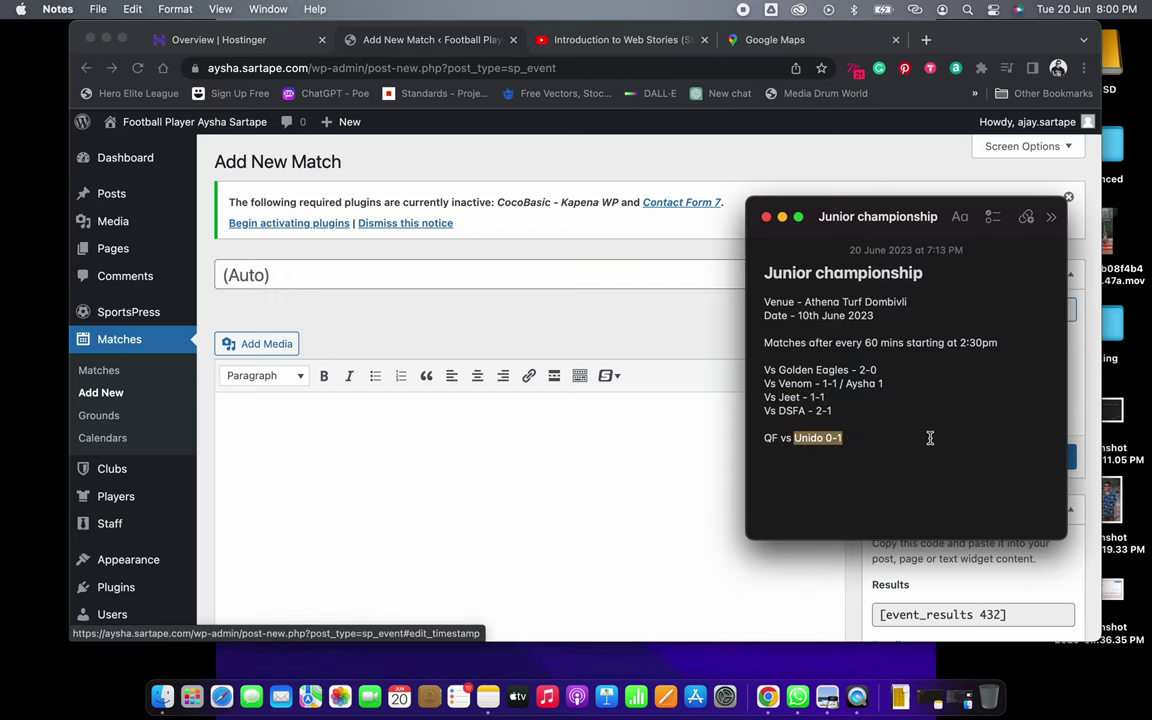
key(super+Tab)
Look for the quarter-final timing on page 2 of the U13 Match Schedule in Preview and return to Chrome
scroll(936, 440, down, 4)
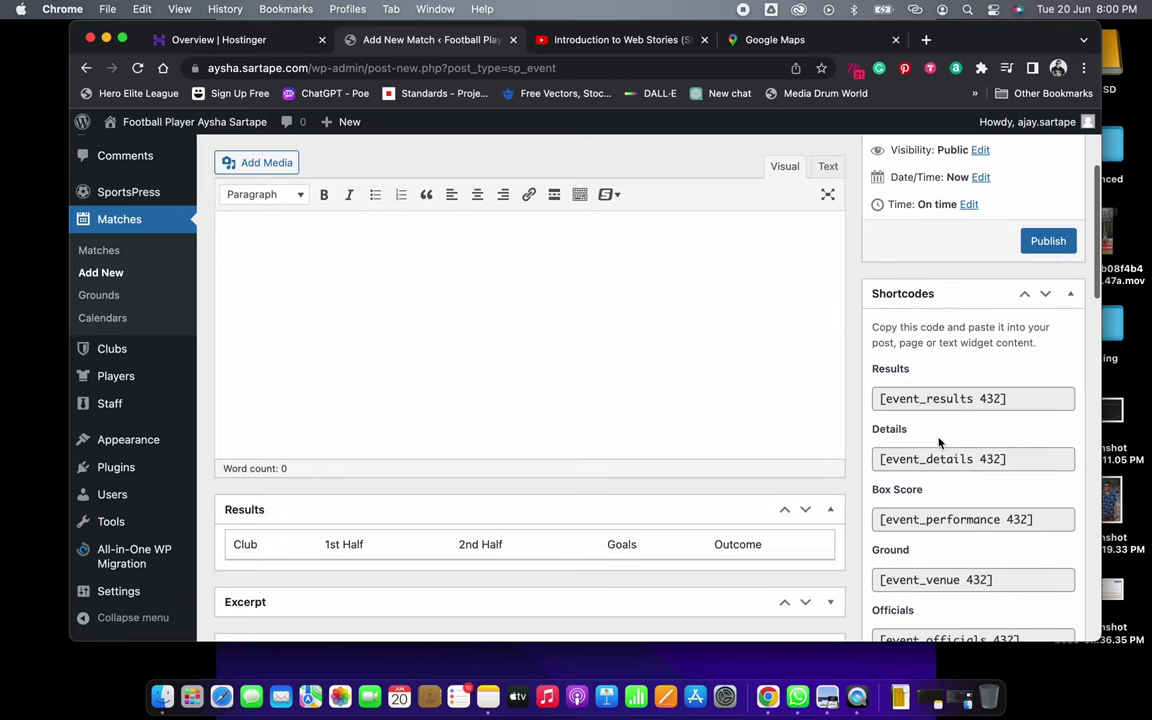
scroll(938, 442, up, 1)
key(super+Tab)
key(super+Tab)
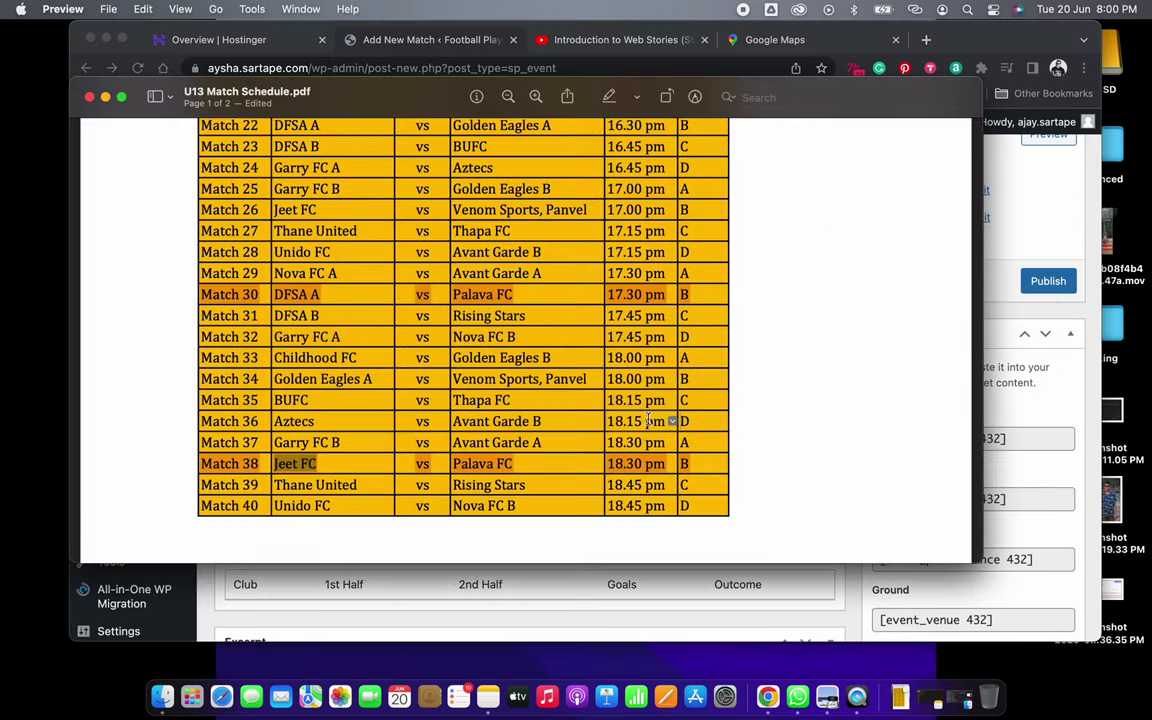
scroll(358, 477, down, 10)
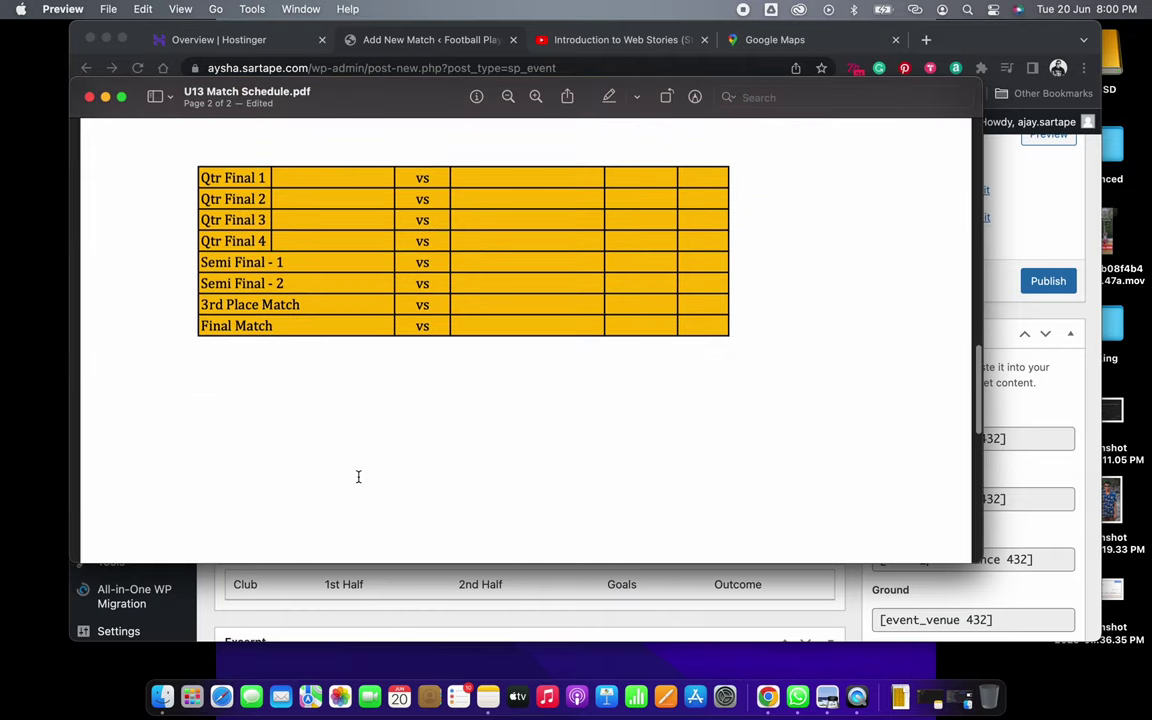
scroll(358, 477, up, 1)
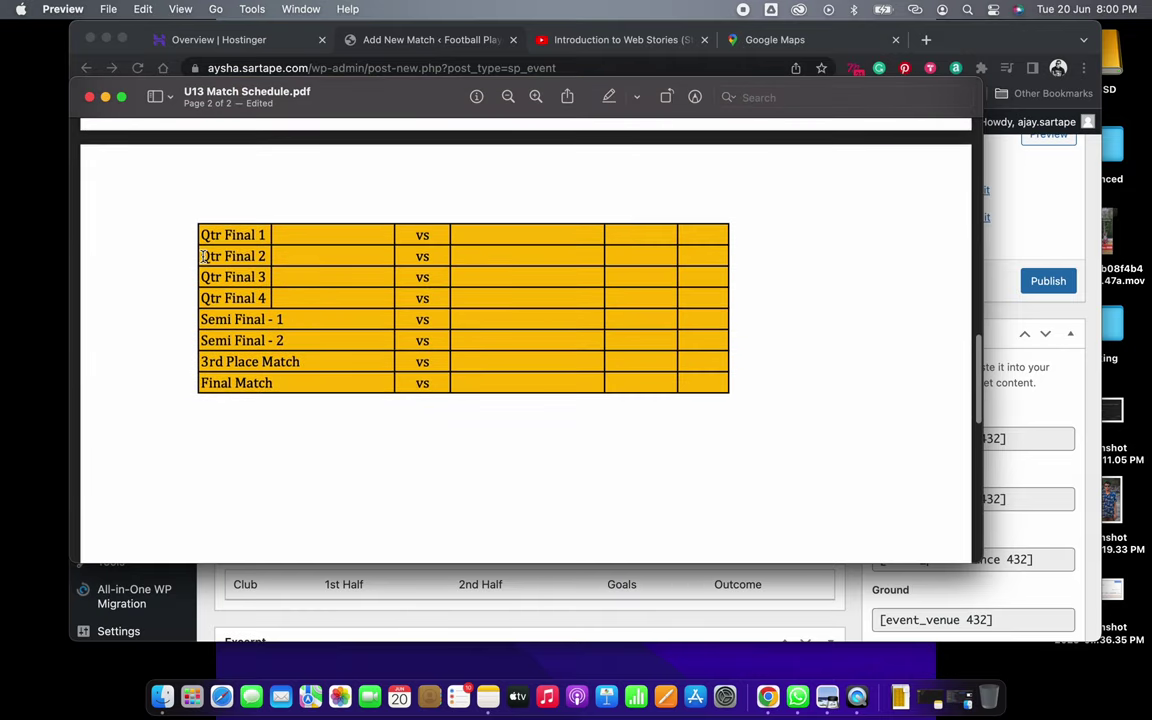
drag(203, 256, 586, 260)
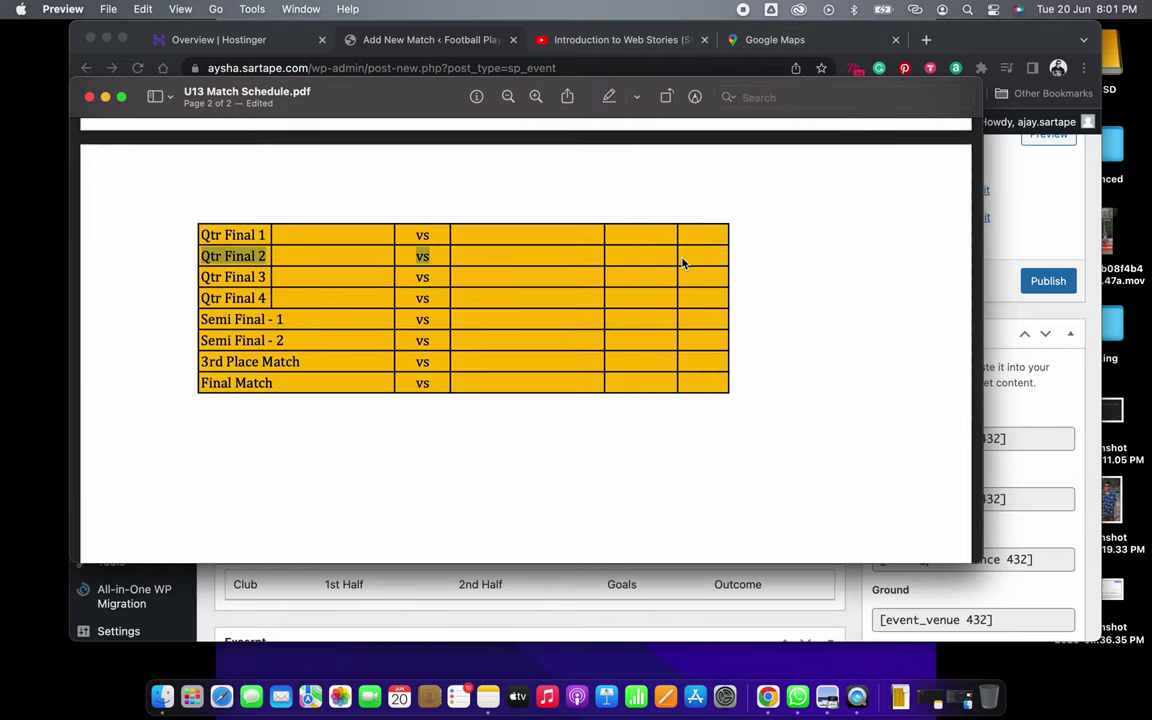
key(super+Tab)
Set the new match's date to 10 June 2023
scroll(946, 264, up, 1)
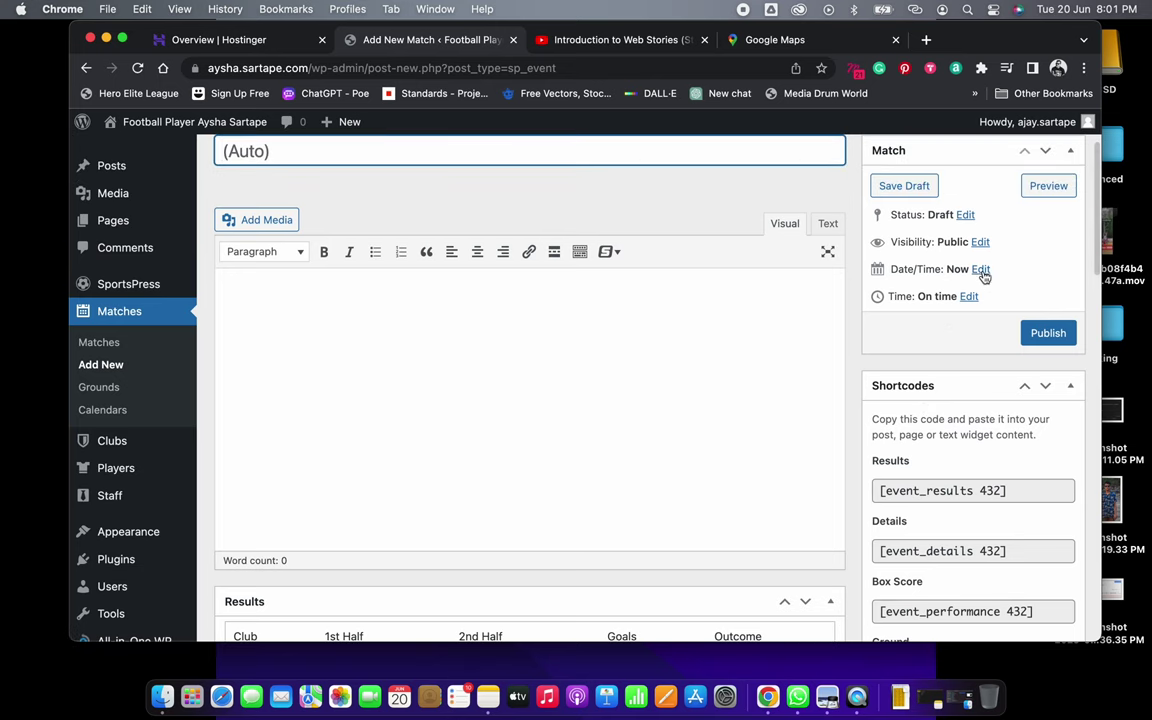
click(980, 269)
double_click(947, 294)
text(10)
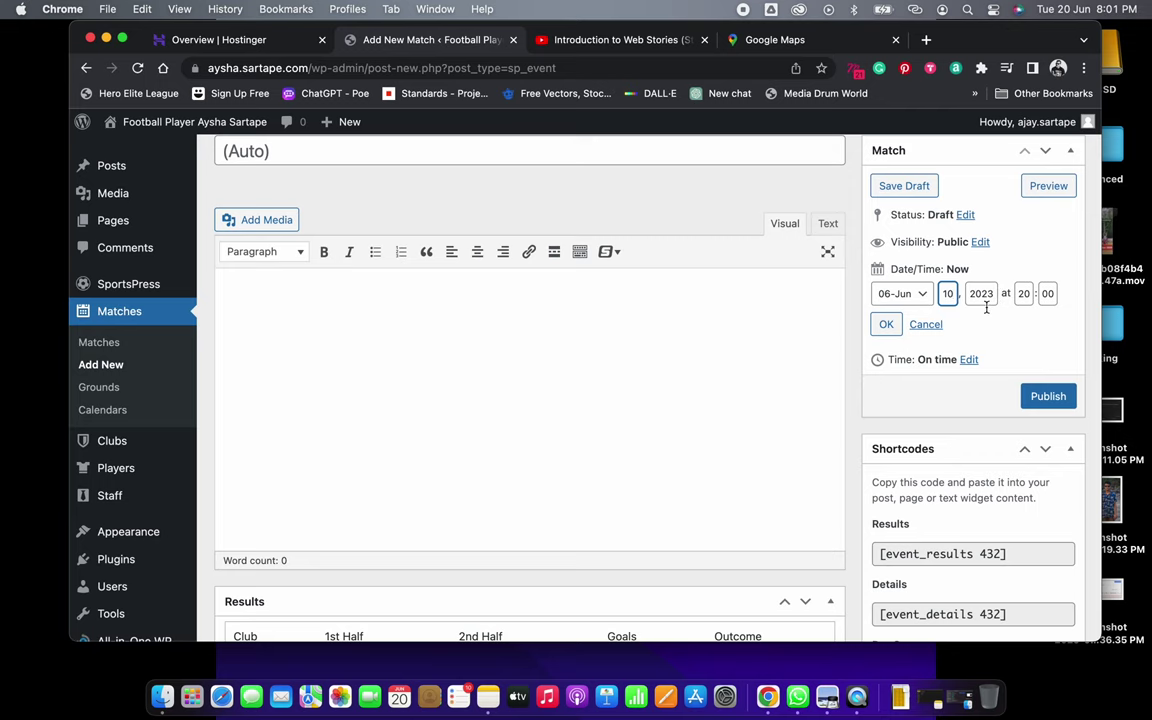
click(886, 324)
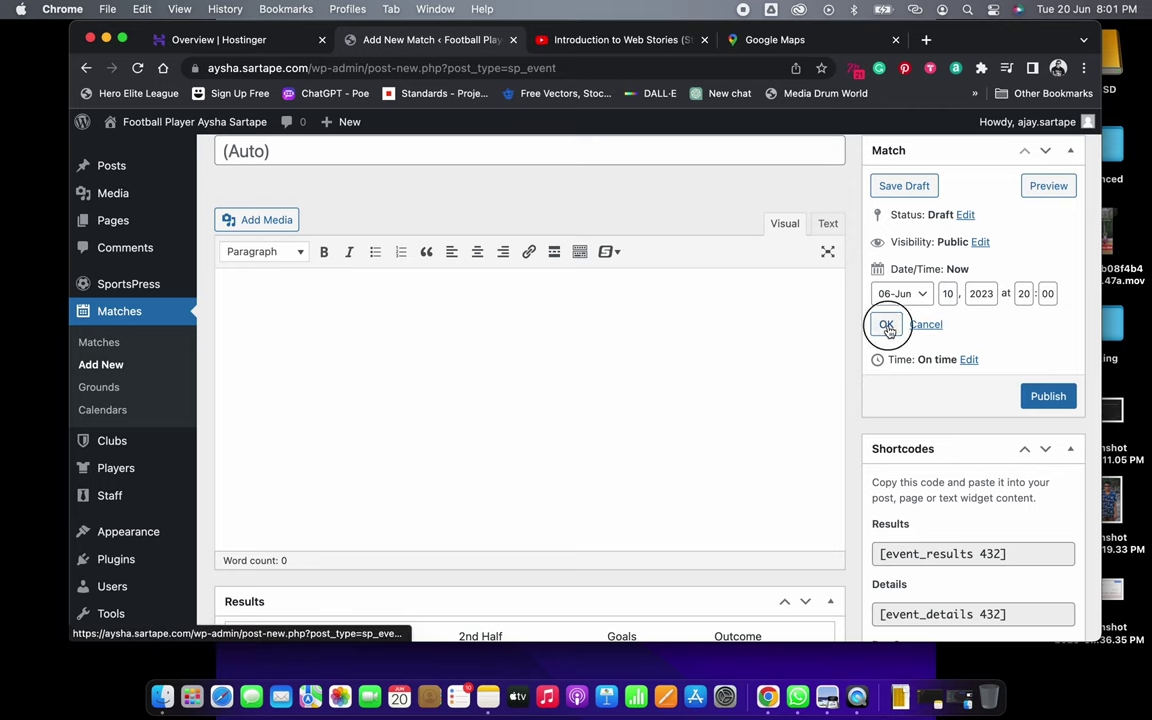
scroll(996, 345, down, 5)
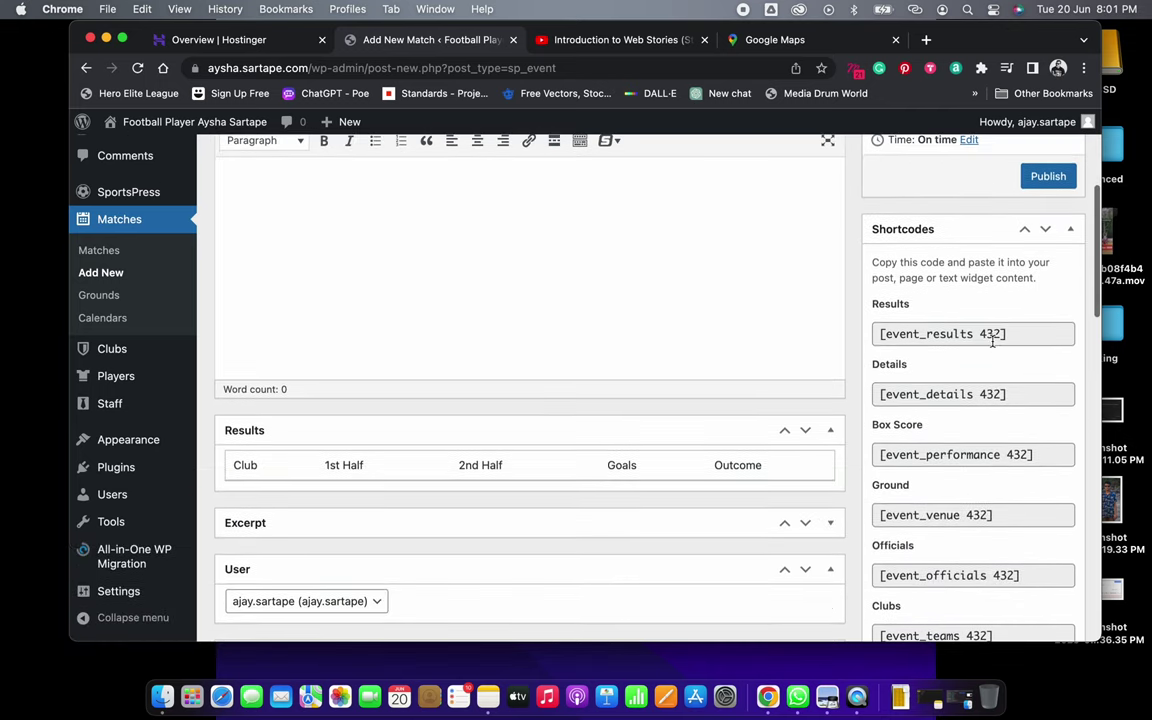
scroll(993, 345, up, 5)
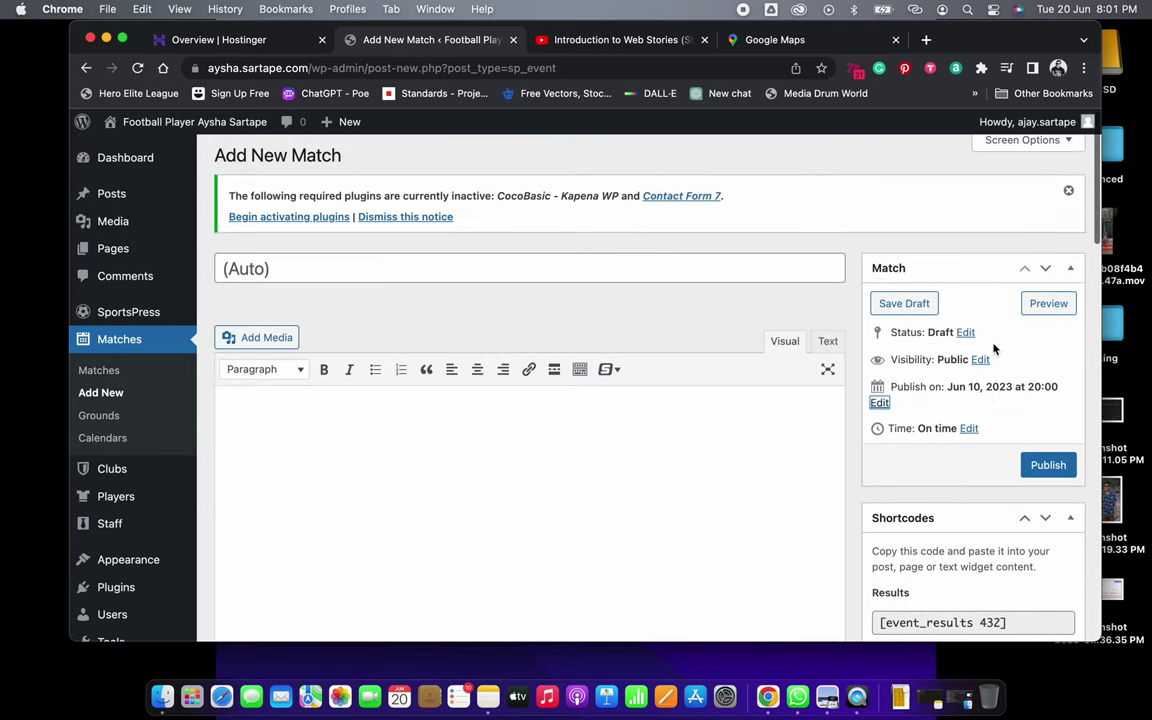
Open the Matches list in a new tab, check the times of the Junior Championship matches and return to the new match
scroll(1040, 388, down, 2)
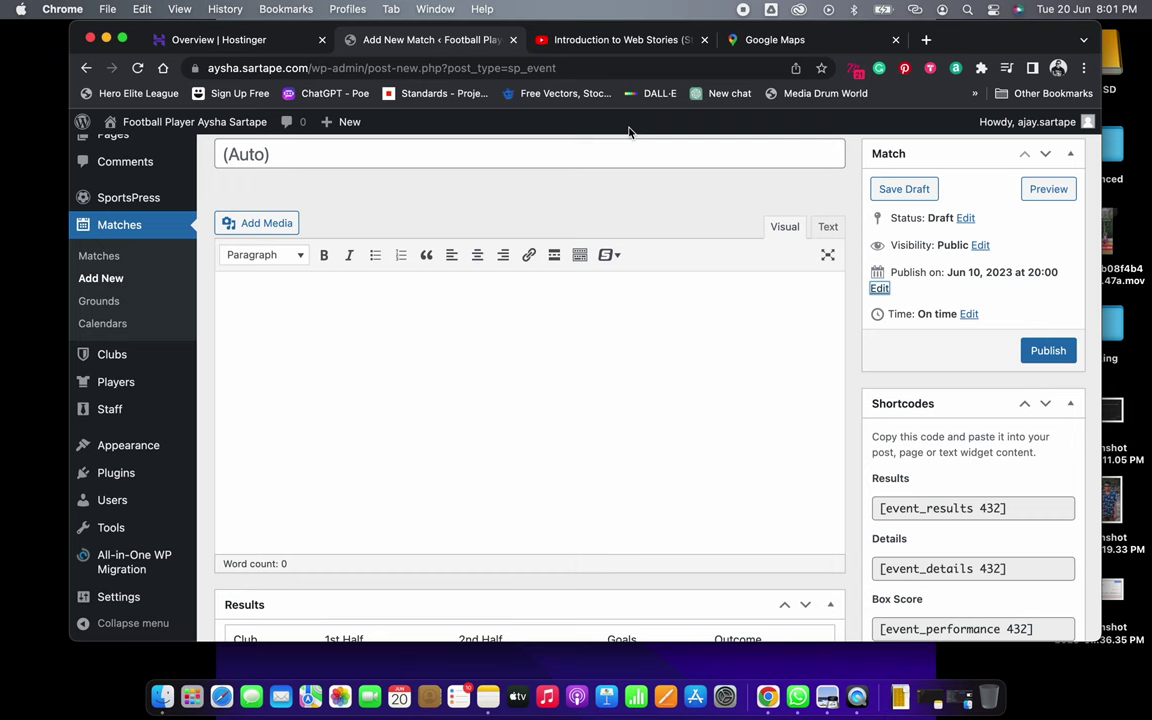
right_click(92, 256)
click(150, 265)
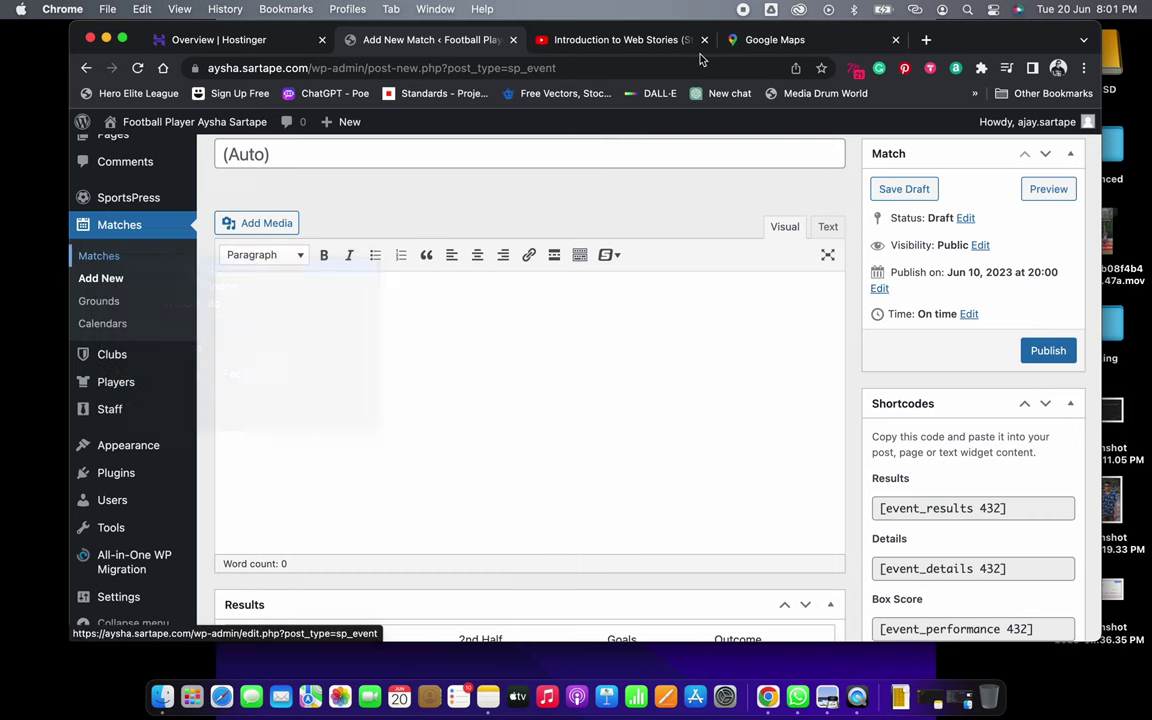
click(540, 40)
scroll(596, 478, down, 2)
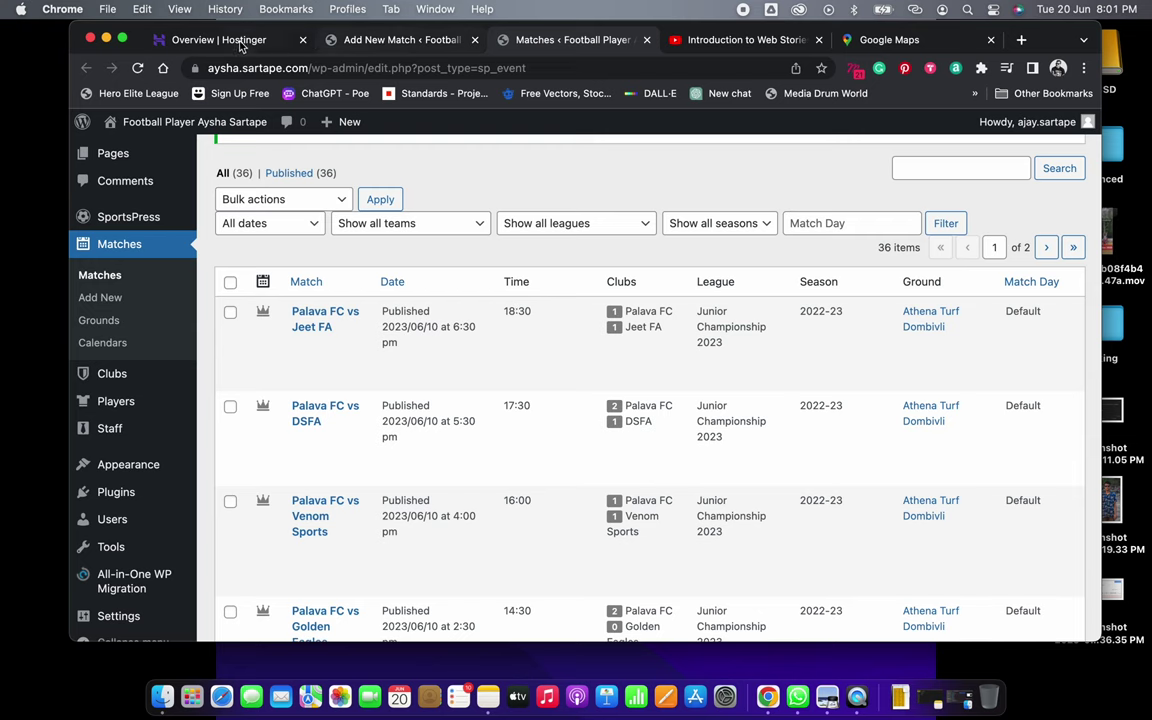
click(393, 42)
Set the new match's publish time to 17:30
click(879, 288)
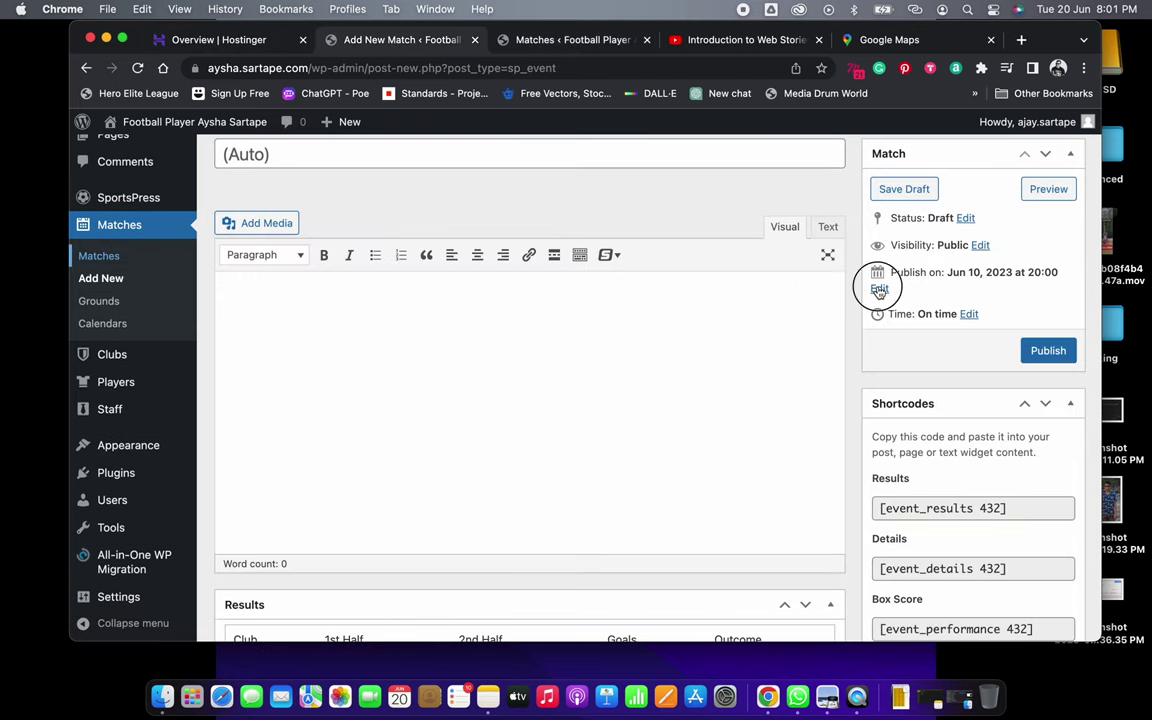
double_click(1025, 296)
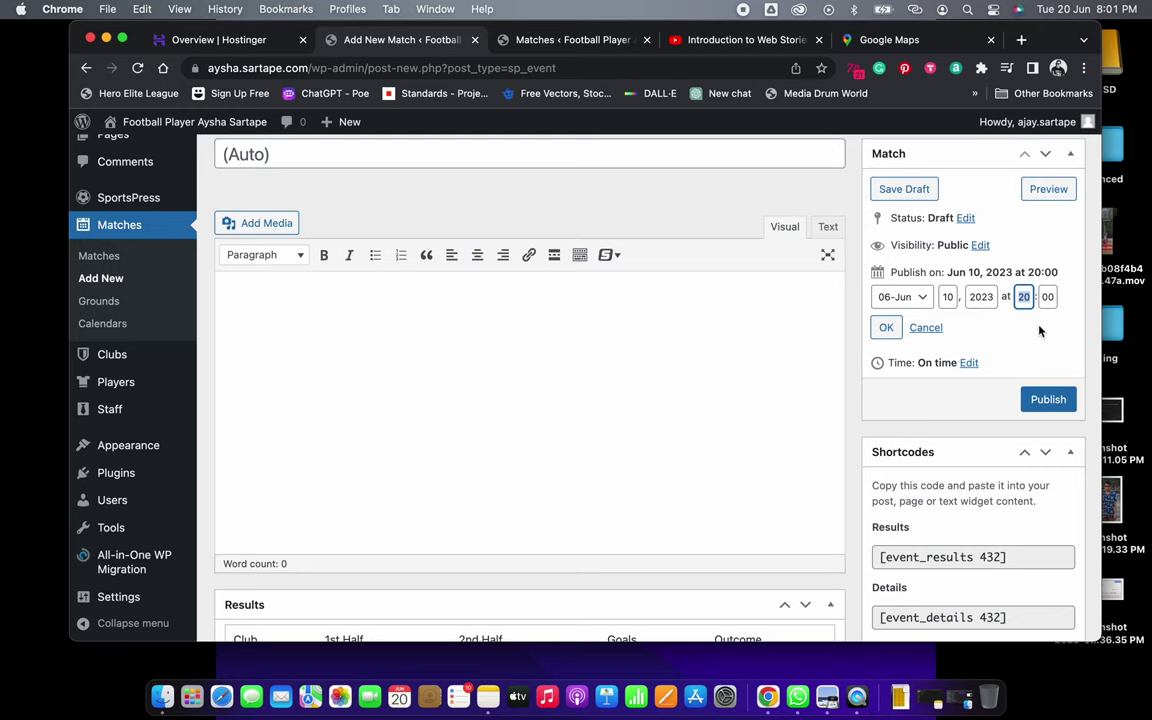
text(17)
key(Tab)
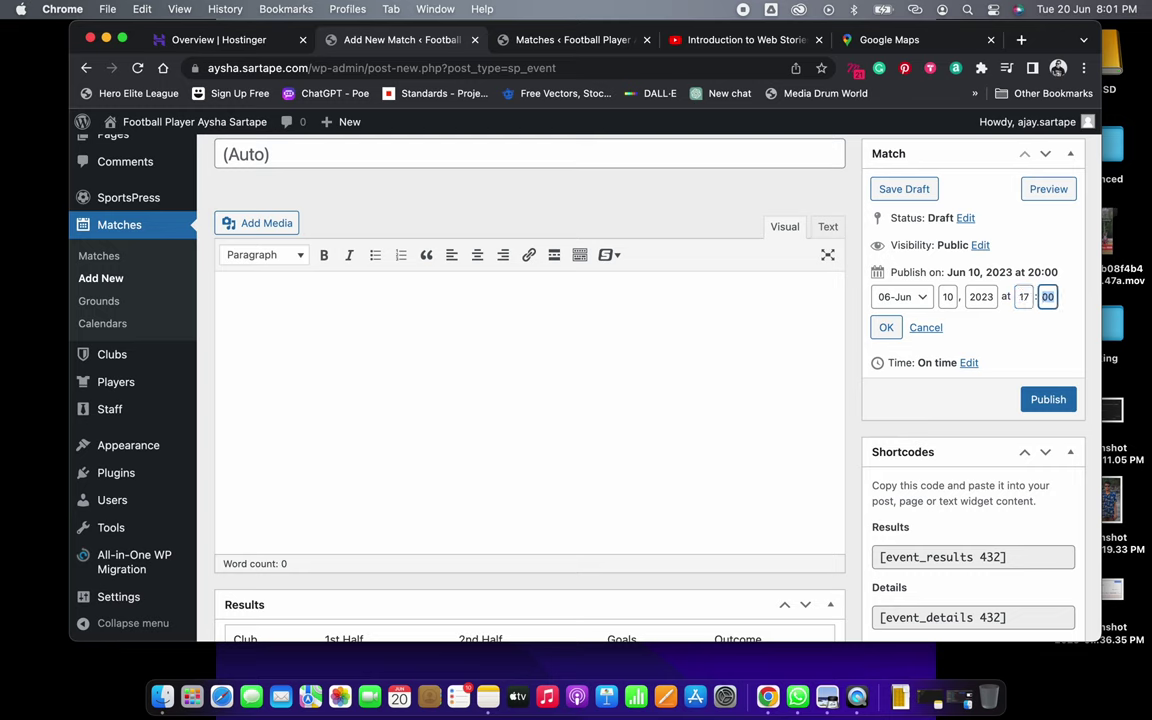
text(30)
click(886, 327)
Assign the match to the Junior Championship 2023 league, the 2022-23 season and the Athena Turf Dombivli ground
scroll(960, 344, down, 5)
scroll(962, 345, down, 10)
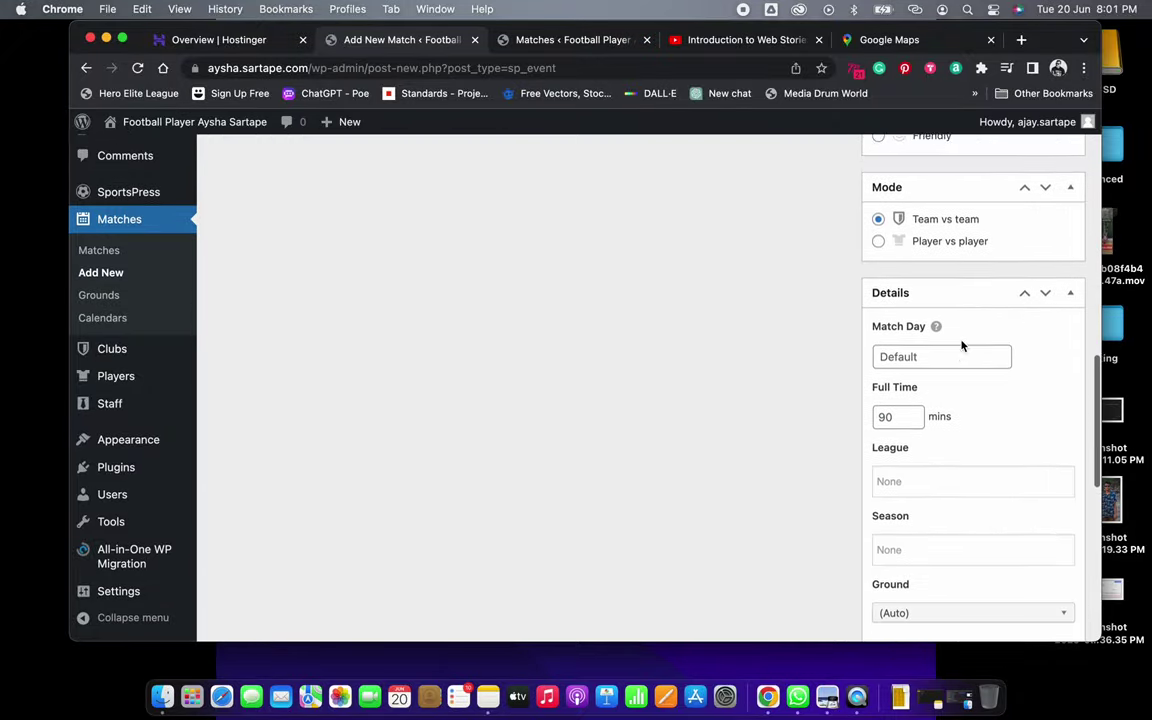
click(936, 319)
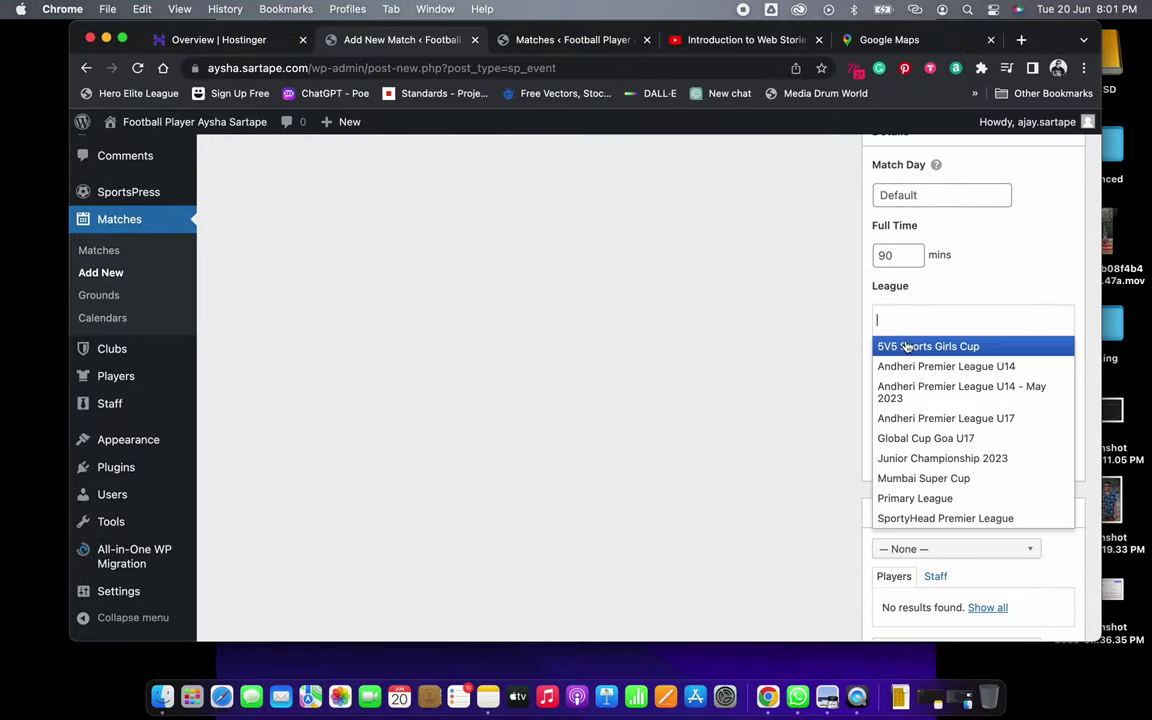
click(948, 459)
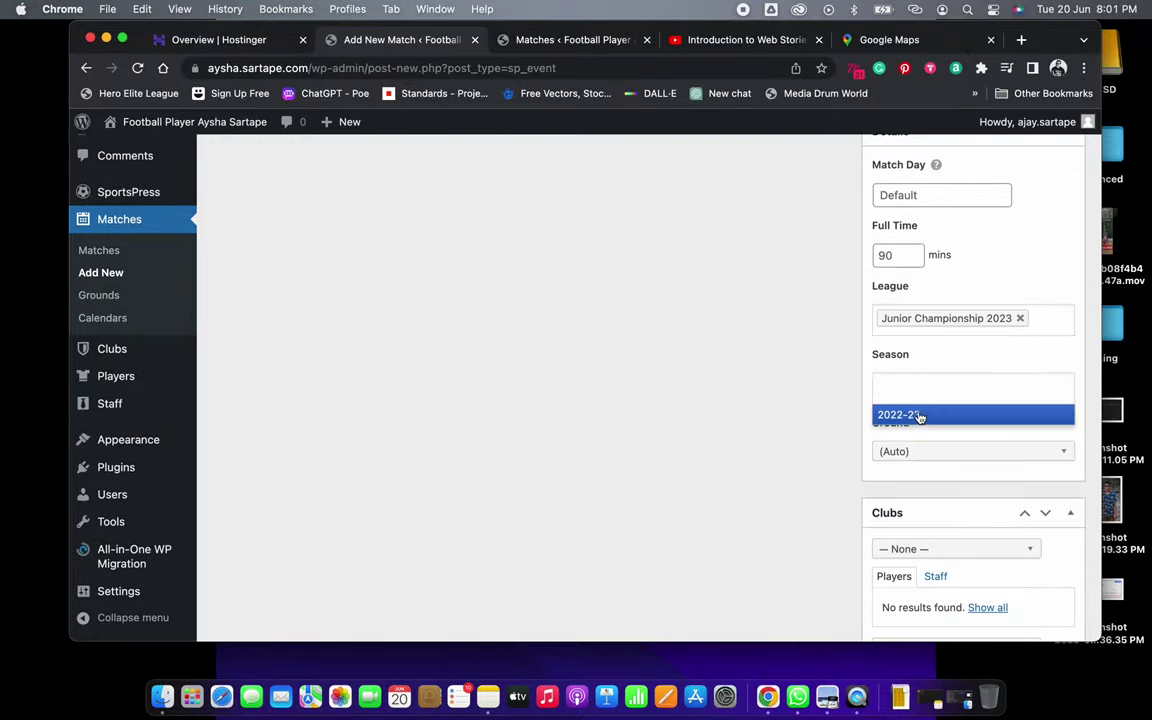
click(918, 414)
click(928, 453)
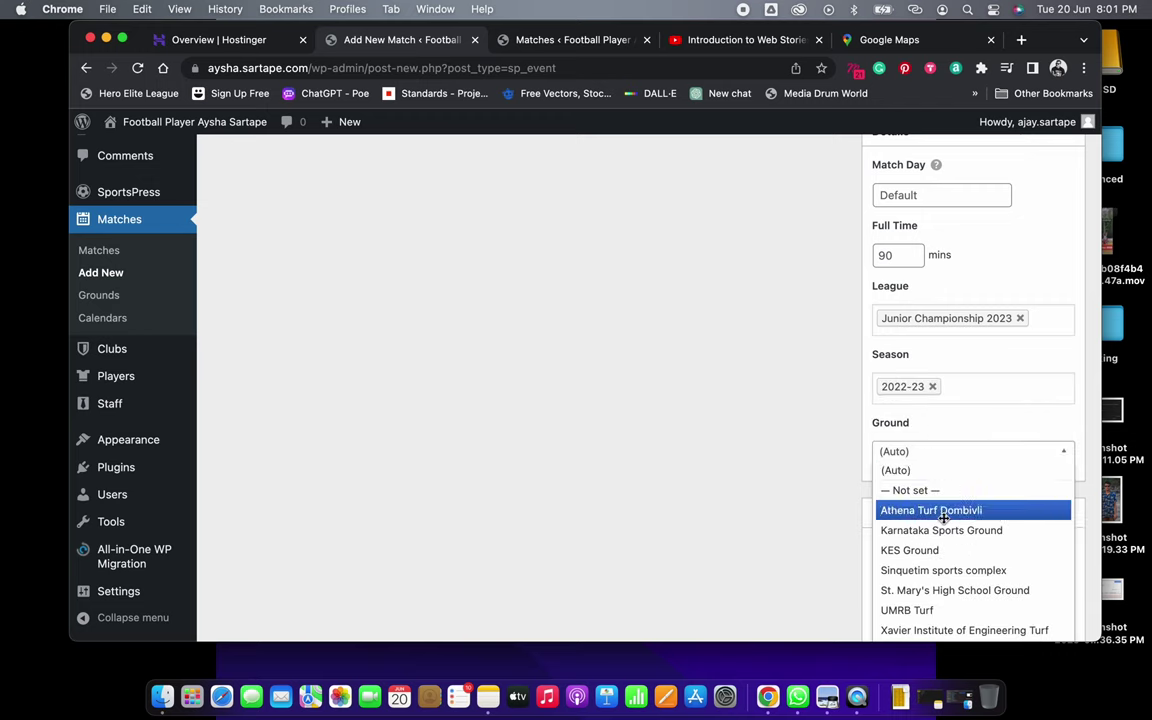
click(869, 510)
Choose Palava FC as the match's first club and select all its players
scroll(956, 520, down, 5)
click(930, 273)
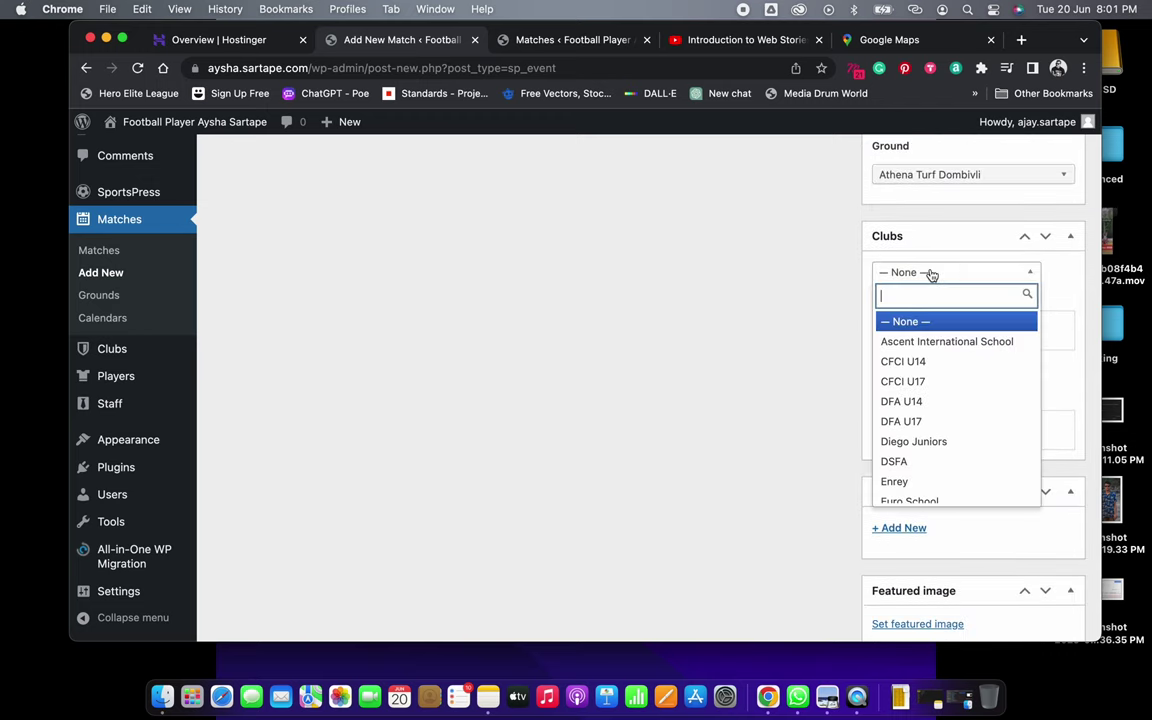
text(palav)
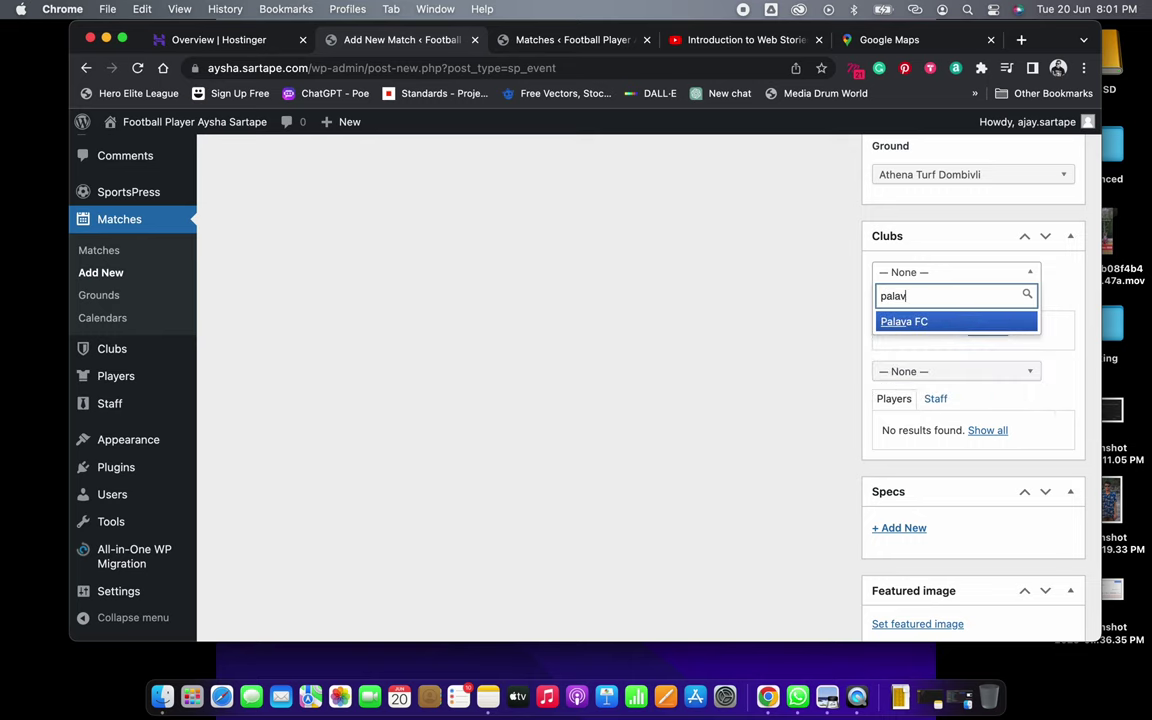
click(926, 322)
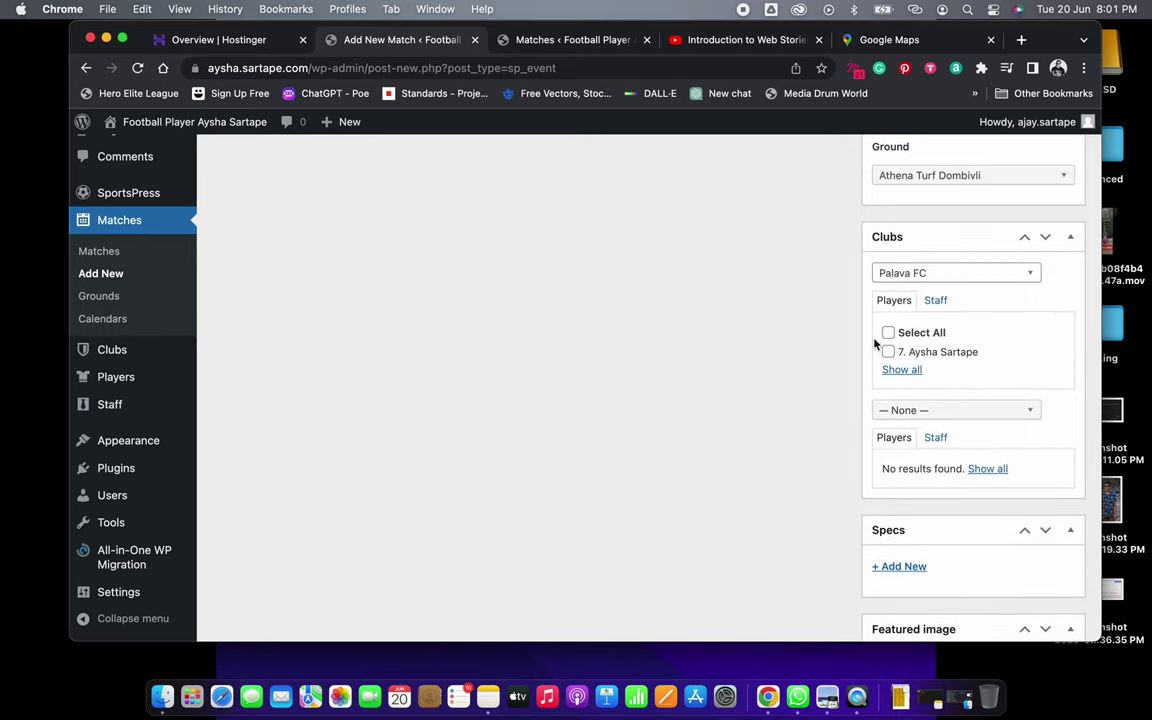
click(888, 333)
Check the quarter-final opponent in the Notes note, return to Chrome and choose Unido FC as the second club
click(945, 413)
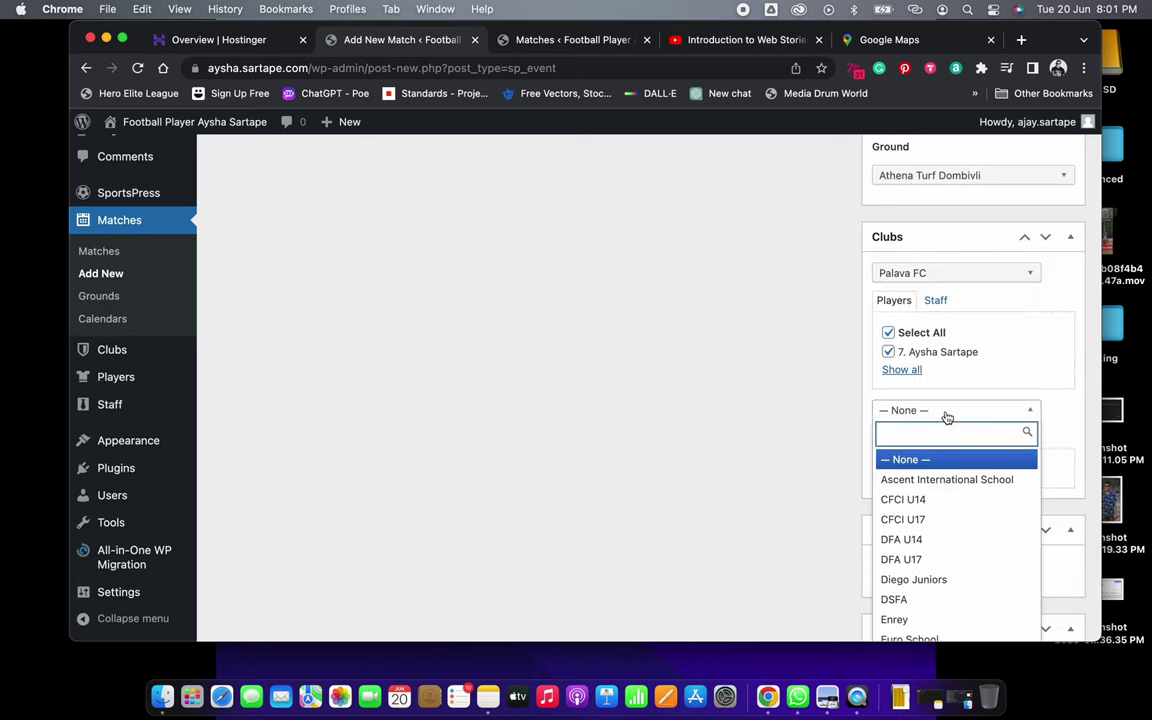
key(super+Tab)
key(super+Tab)
key(super+Tab)
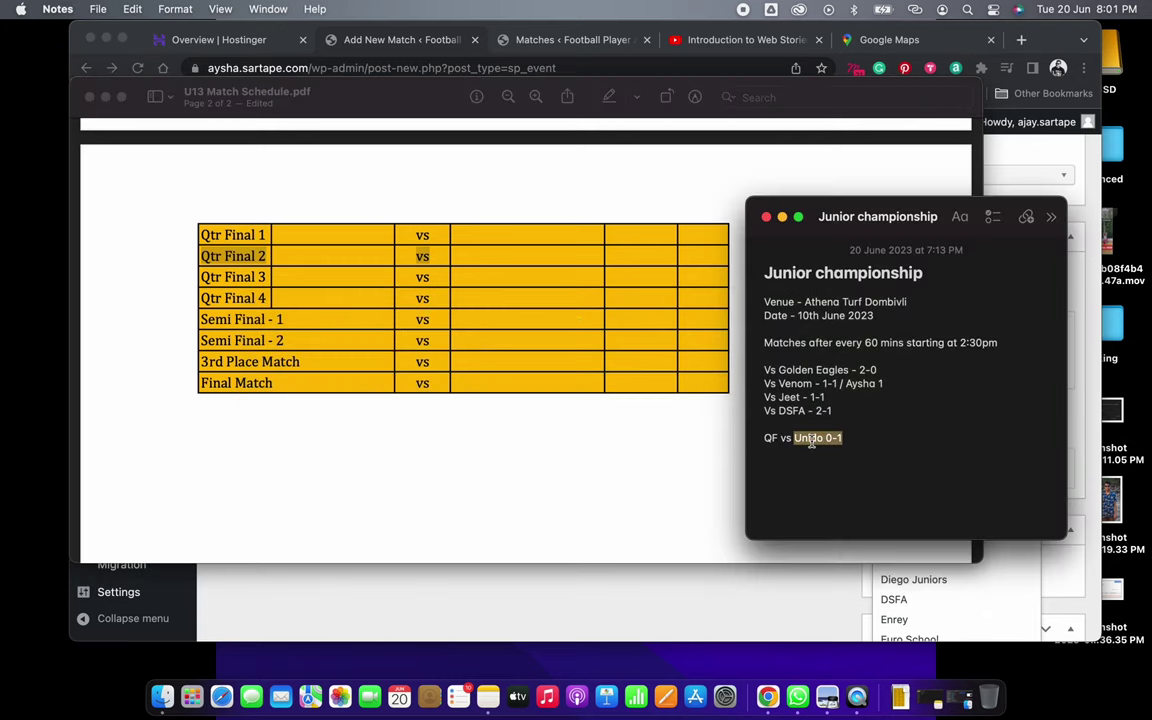
key(super+Tab)
key(super+Tab)
key(super+Tab)
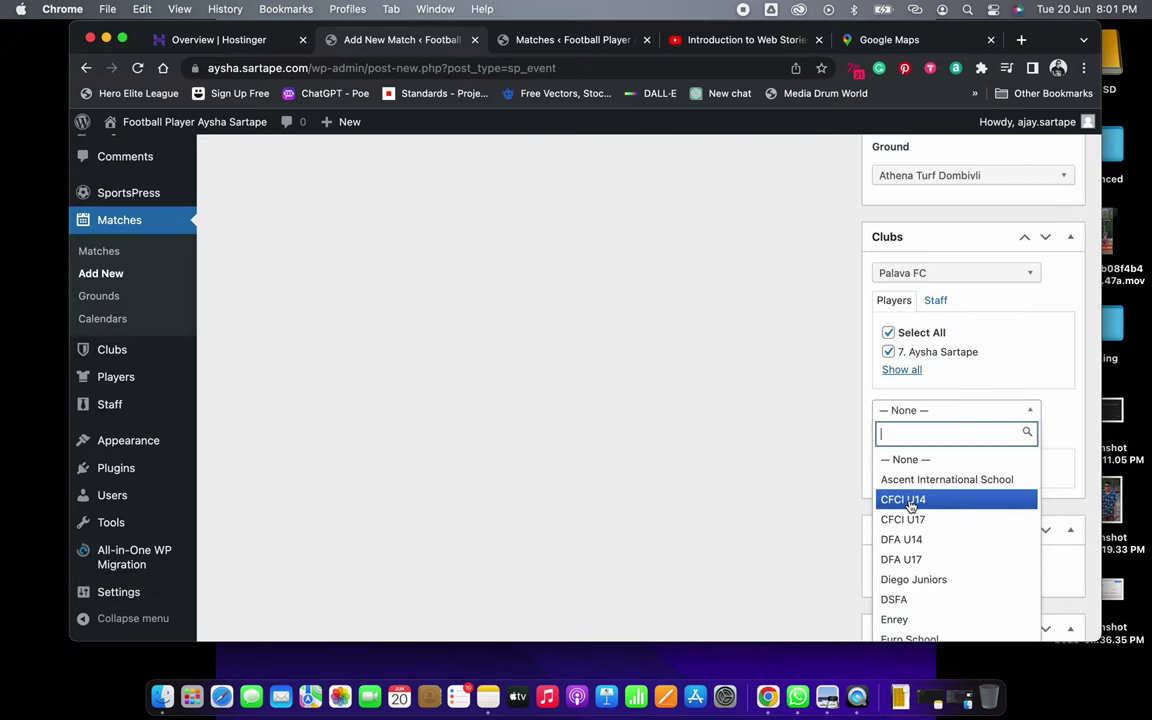
text(uni)
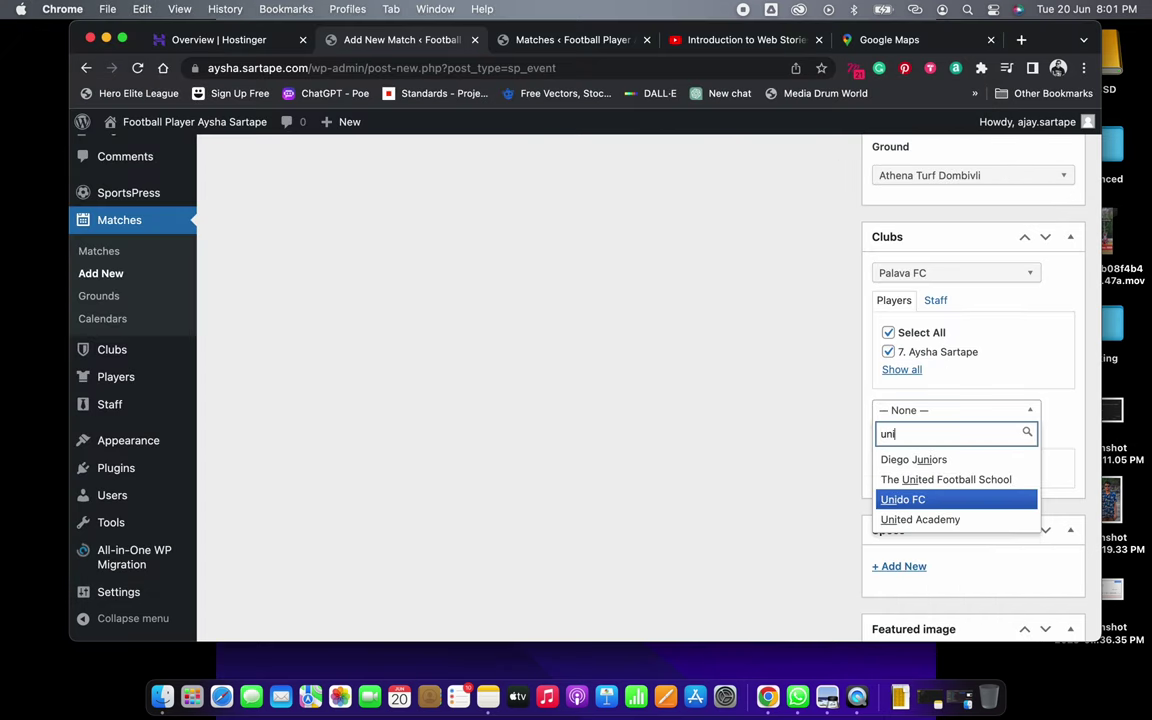
click(928, 500)
Publish the new match between Palava FC and Unido FC
scroll(824, 434, up, 3)
scroll(824, 434, up, 10)
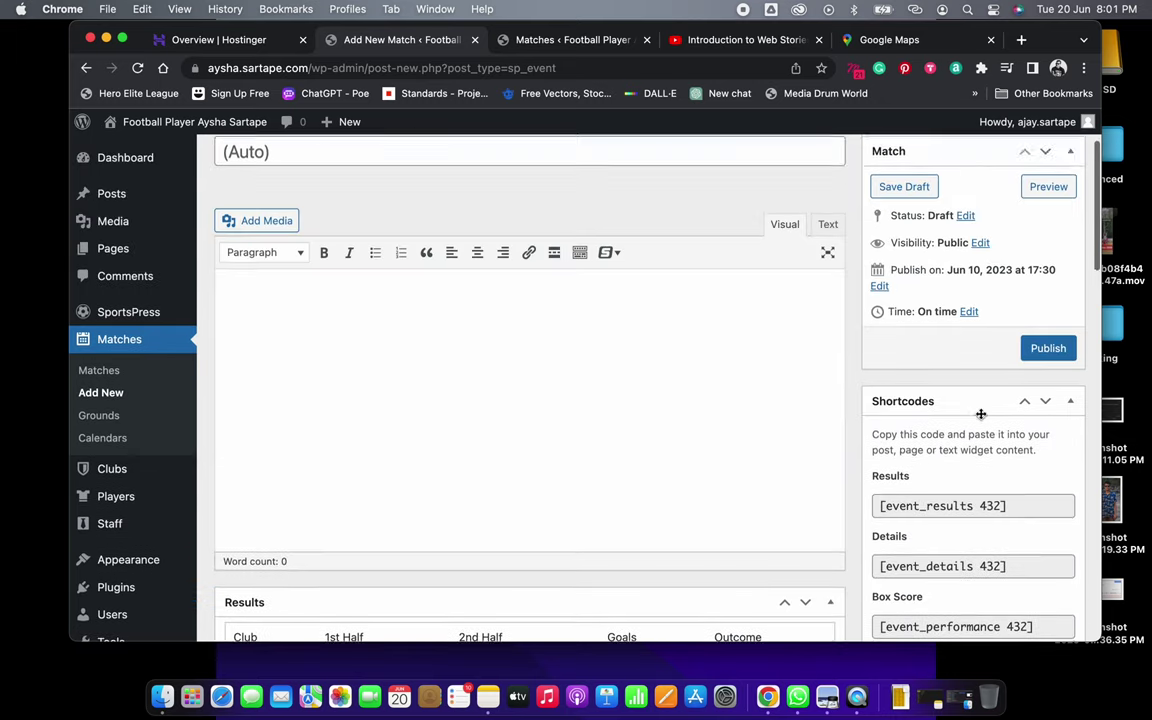
click(1048, 471)
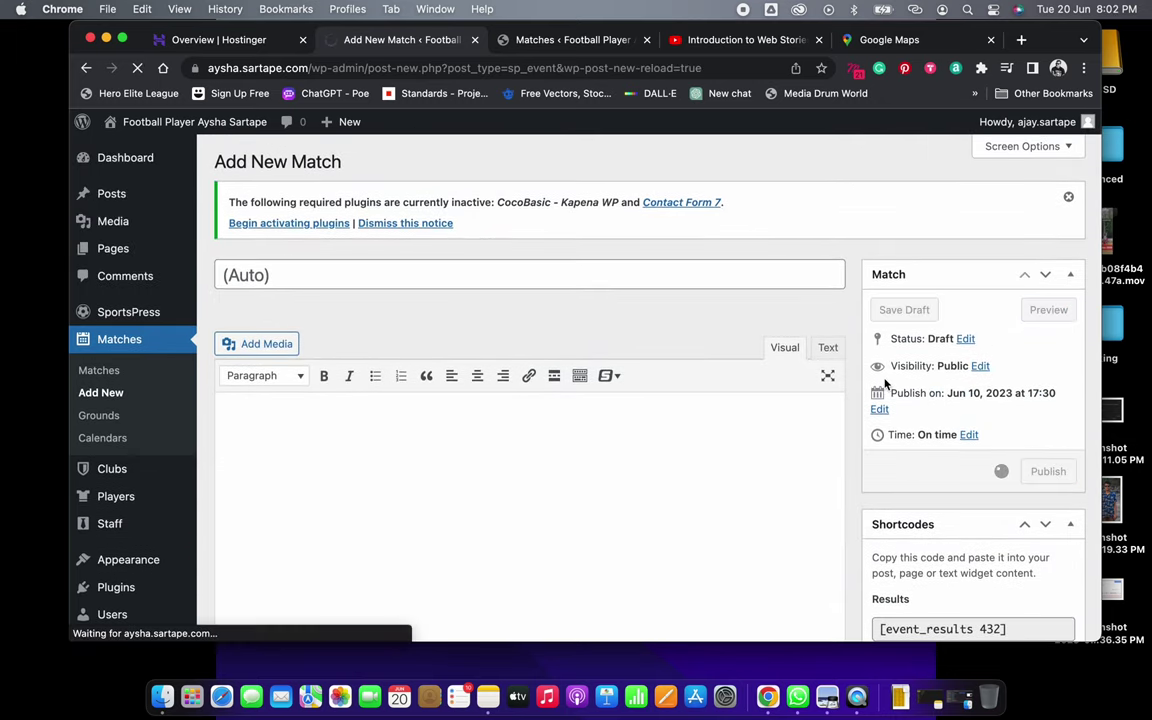
Check the score in Notes, enter 0 goals for Palava FC and 1 for Unido FC, and update the match
key(super+Tab)
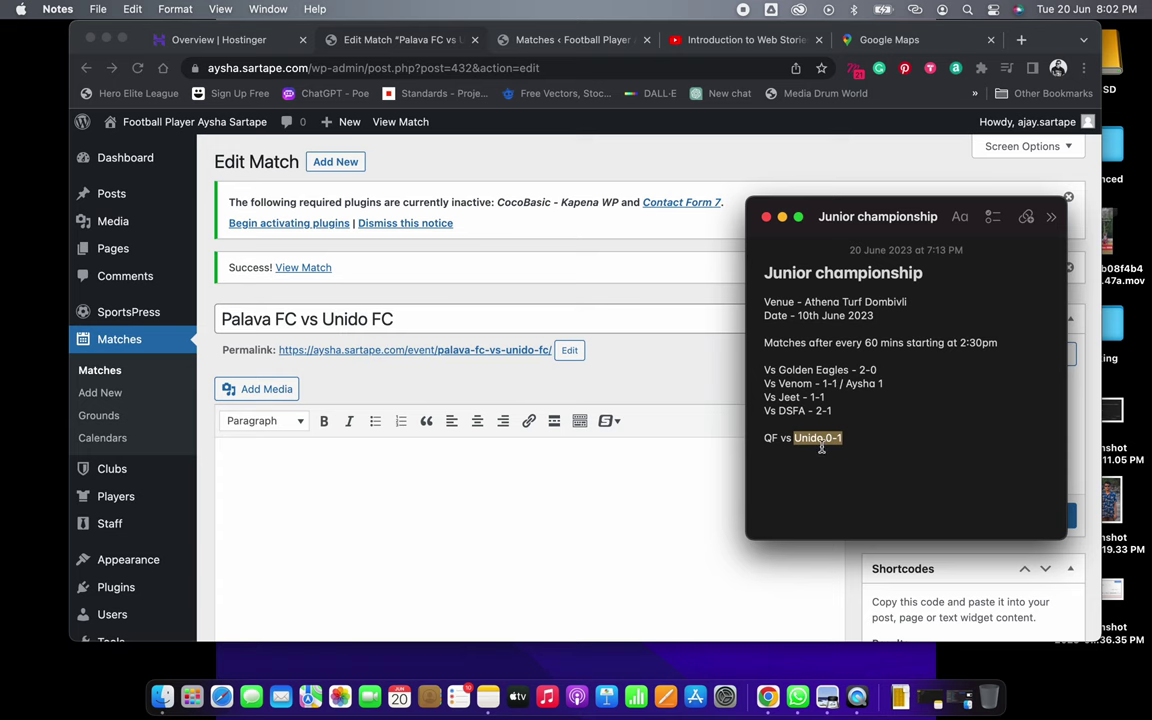
key(super+Tab)
scroll(746, 480, down, 5)
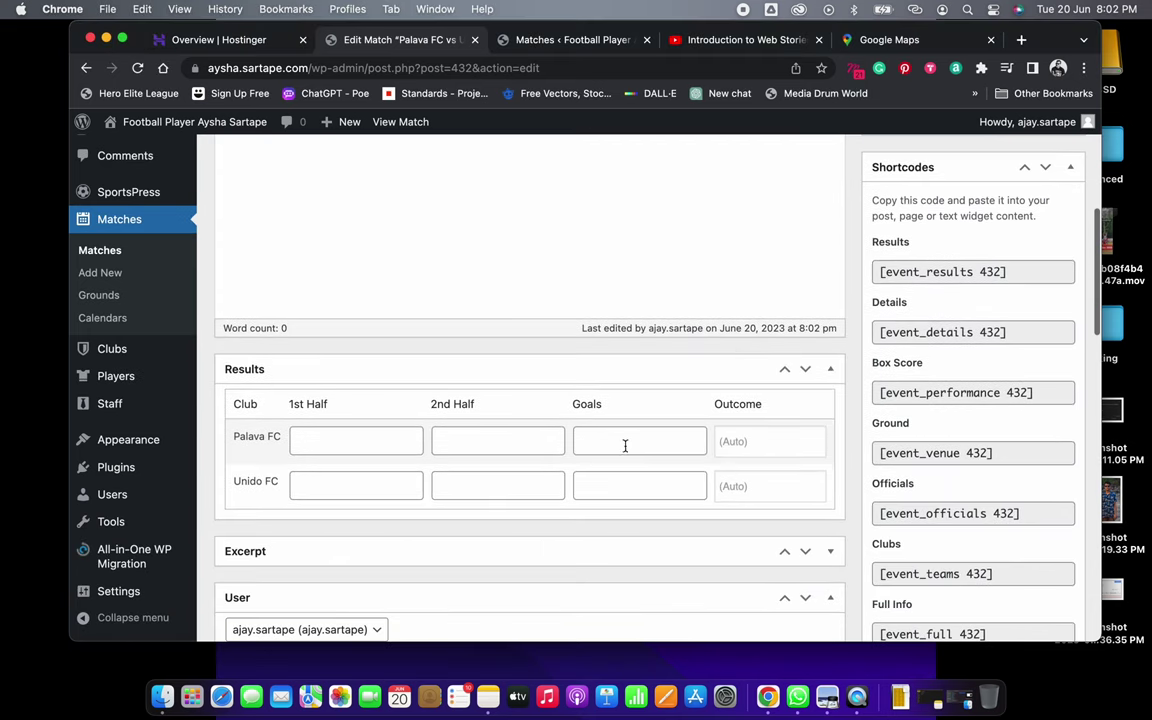
click(618, 442)
text(0)
click(614, 487)
scroll(851, 445, up, 10)
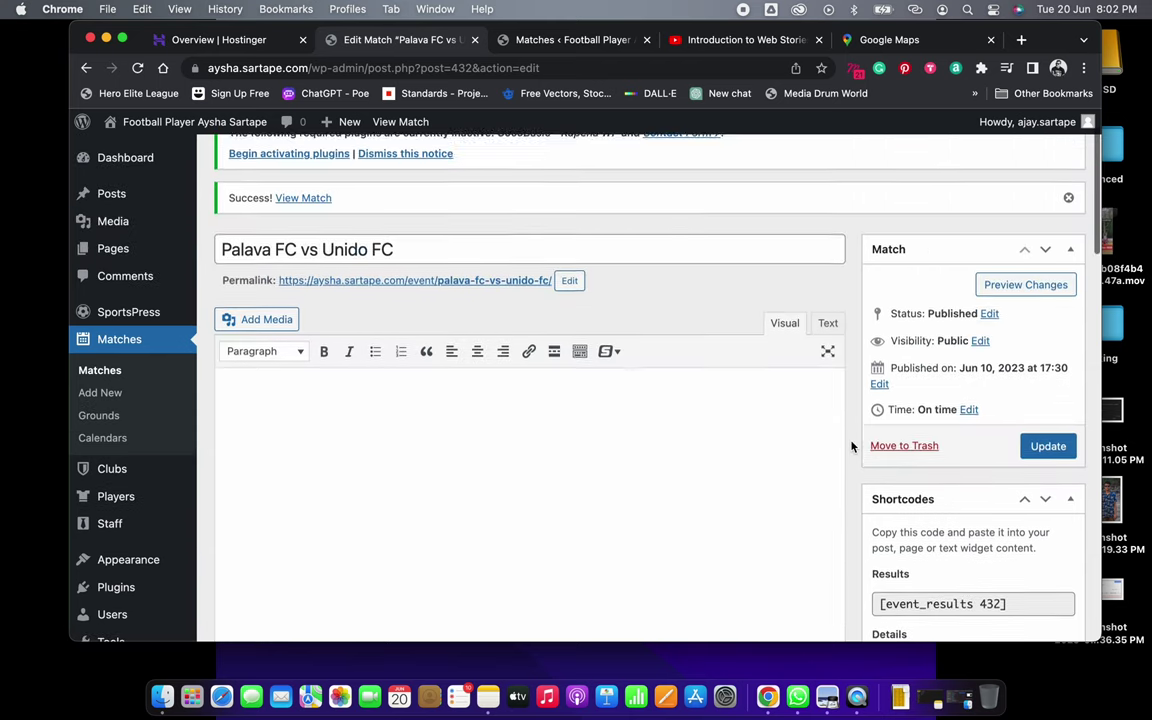
click(1050, 481)
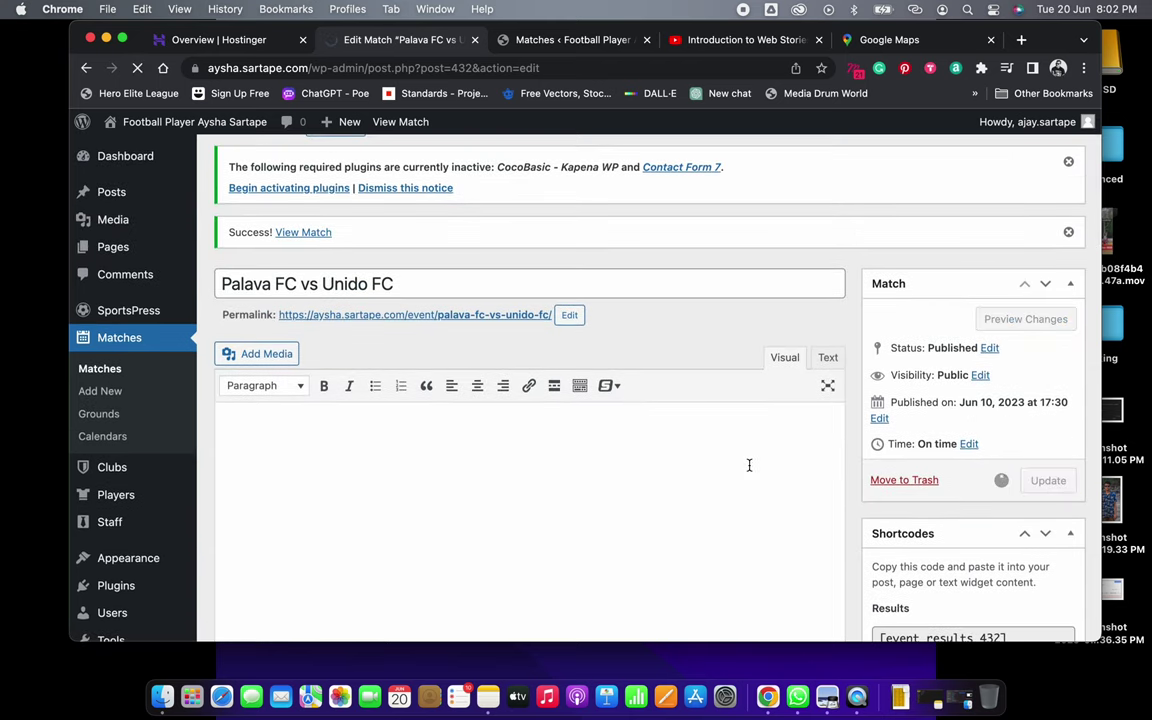
scroll(749, 465, down, 10)
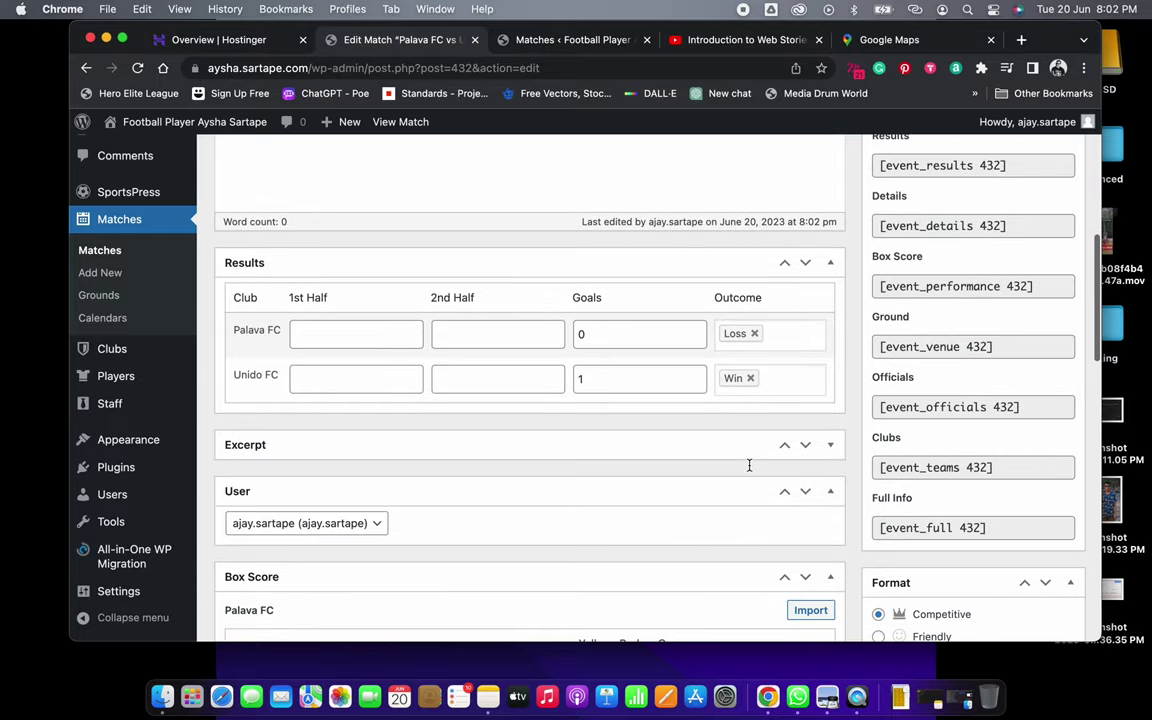
scroll(590, 466, down, 3)
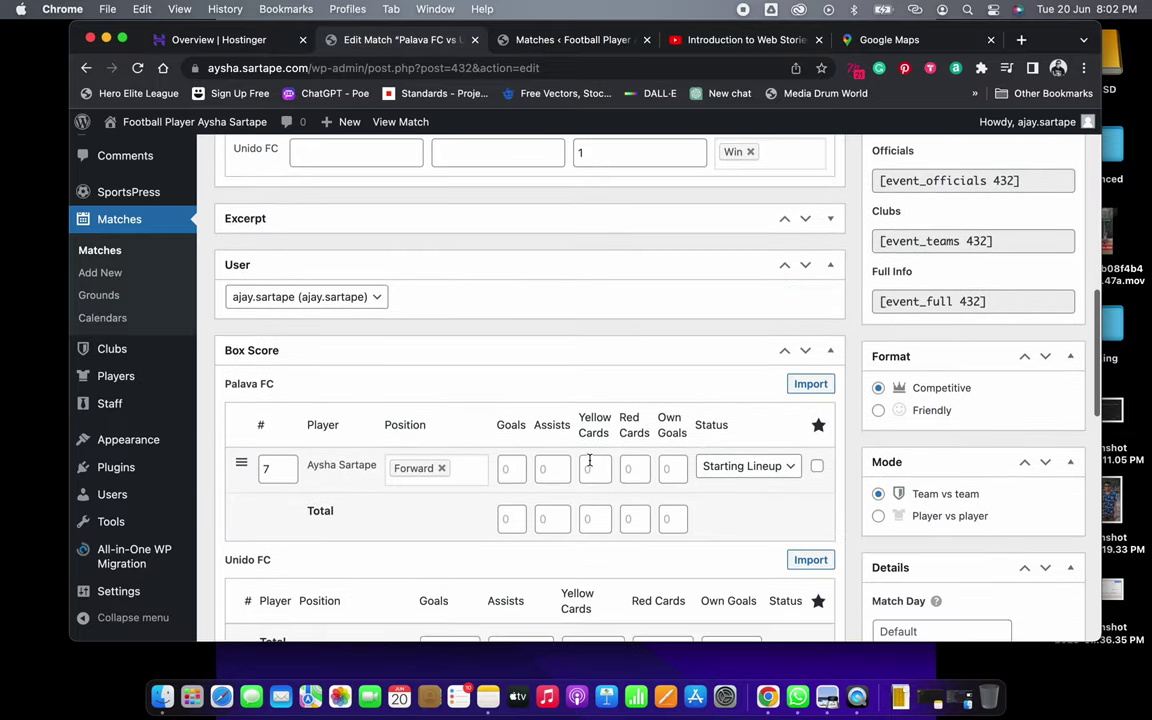
scroll(668, 440, up, 8)
scroll(668, 440, up, 3)
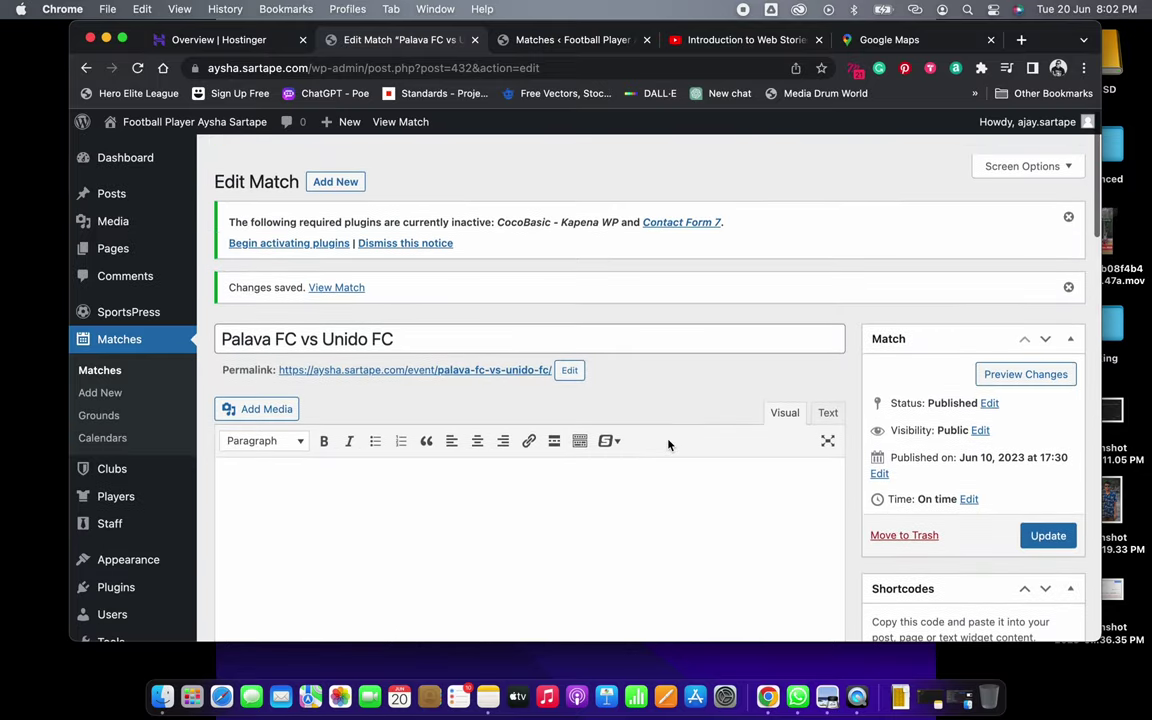
Reopen the Palava FC vs Unido FC match from the Matches list, prefix its title with "QF" and update it
click(100, 340)
scroll(860, 427, down, 2)
scroll(860, 427, down, 3)
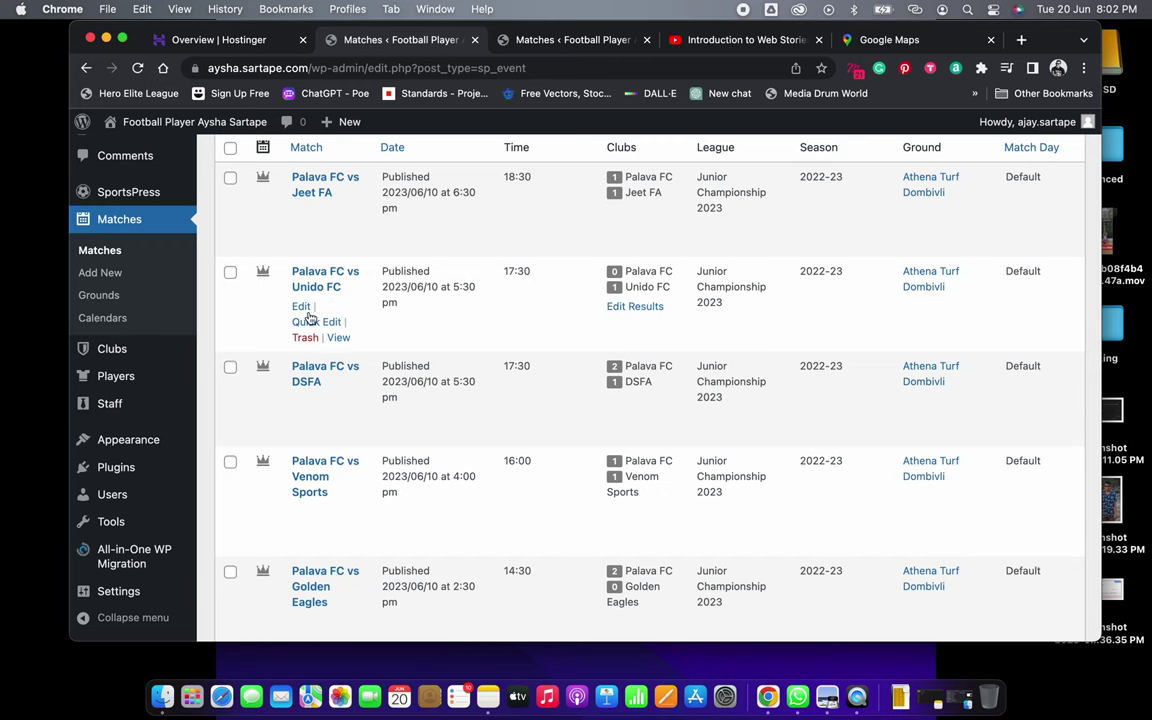
click(300, 307)
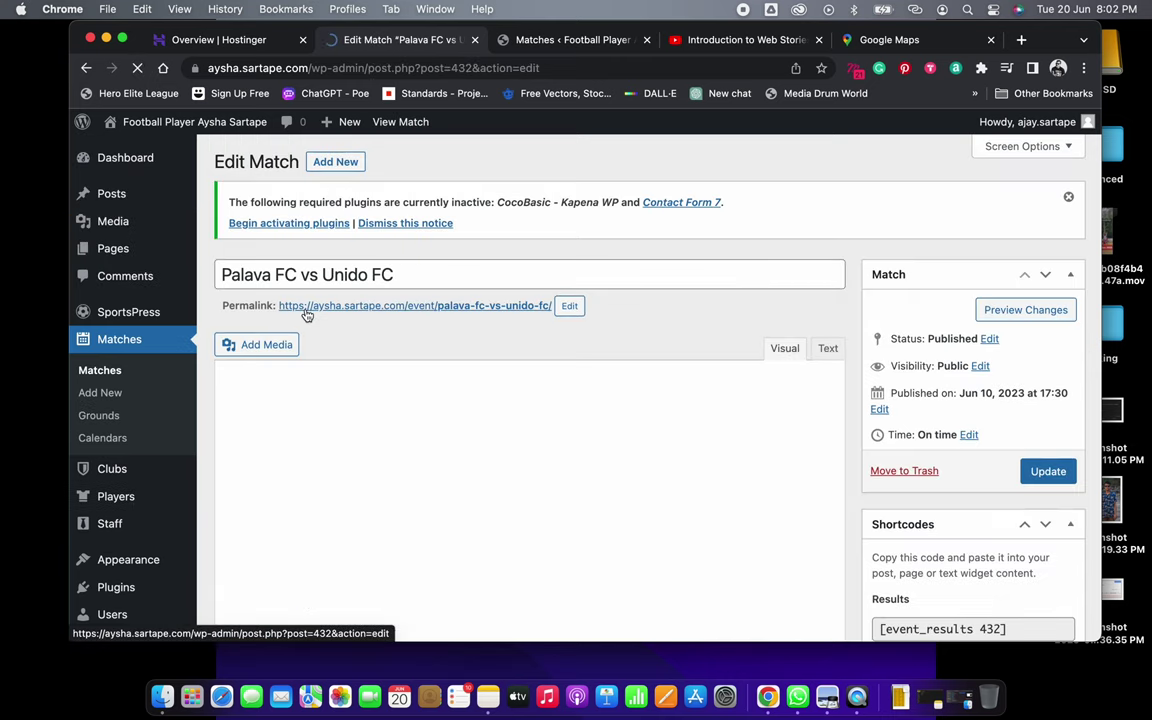
click(221, 274)
text(QF)
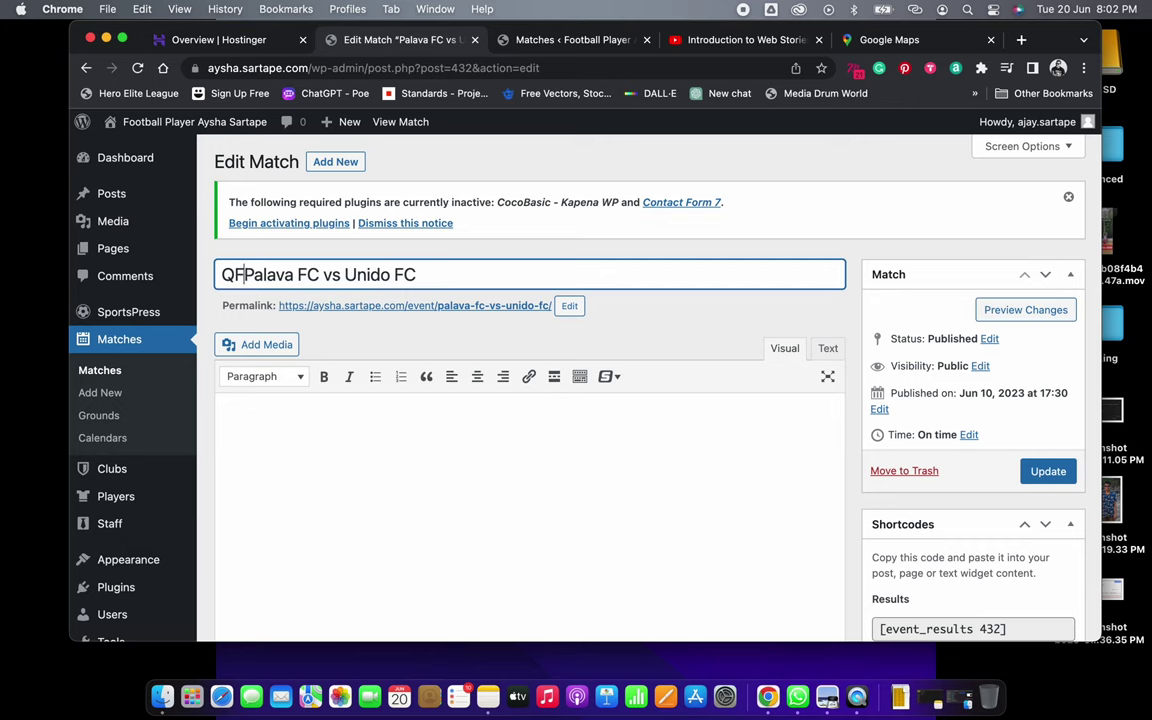
click(1060, 472)
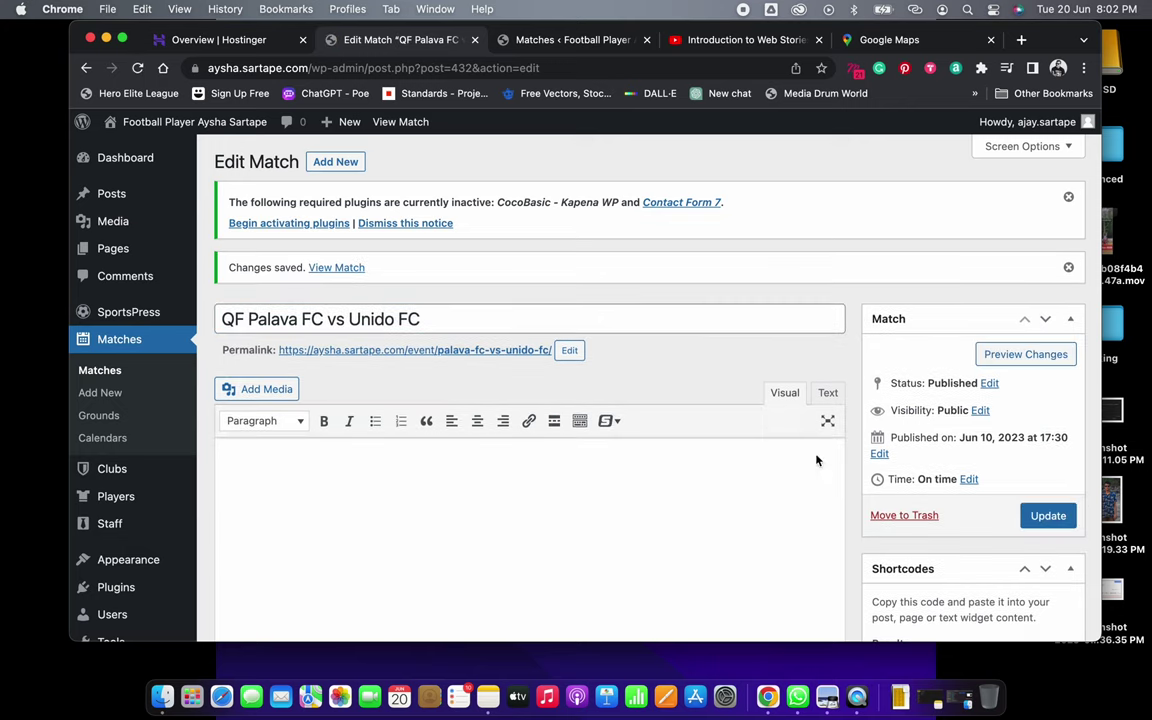
Change the QF Palava FC vs Unido FC match's time to 19:30, update it and check the order in the Matches list
click(101, 371)
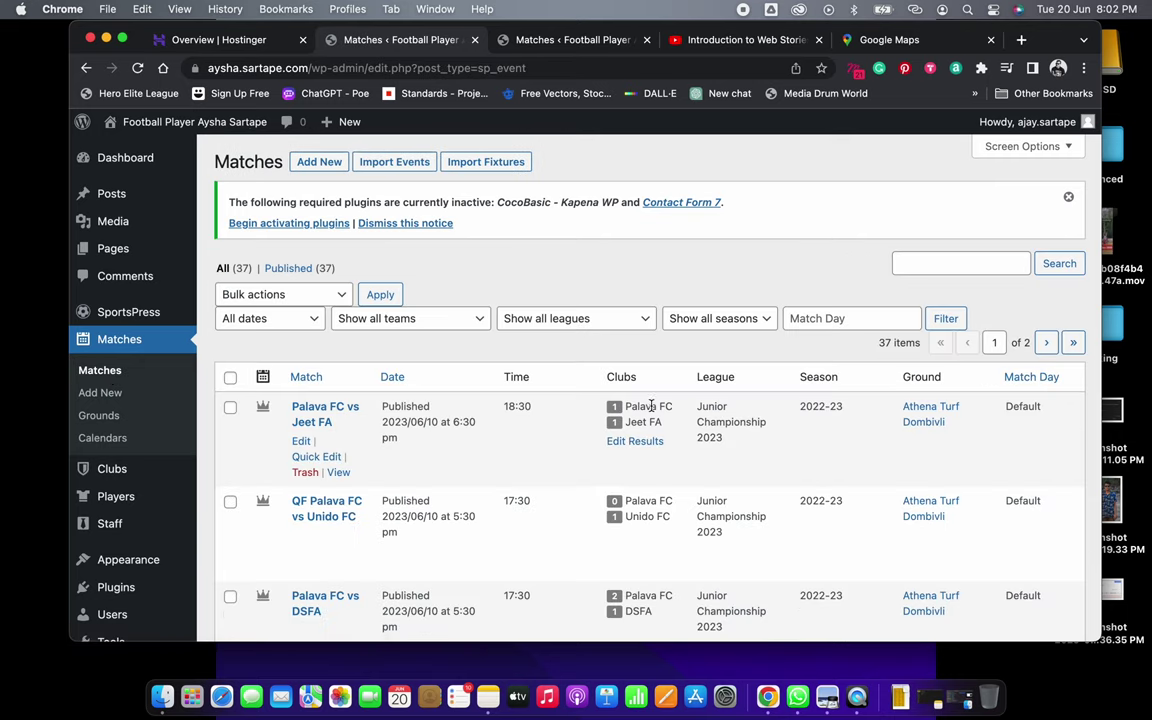
scroll(800, 424, down, 3)
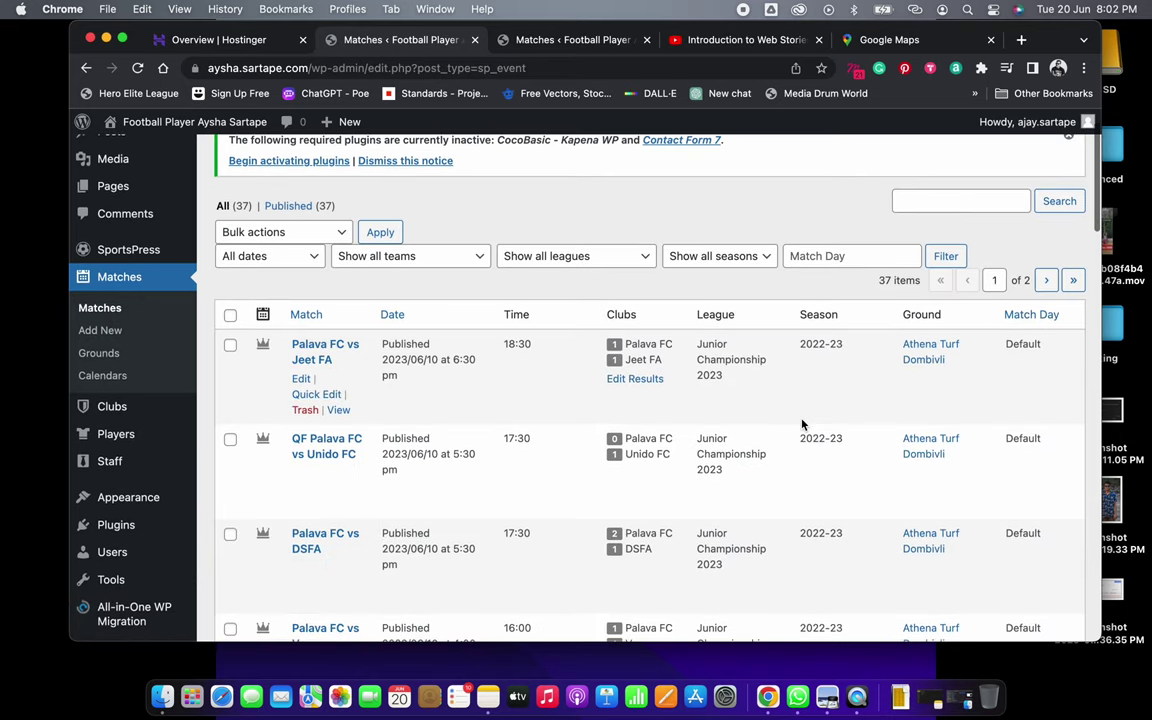
scroll(802, 424, down, 2)
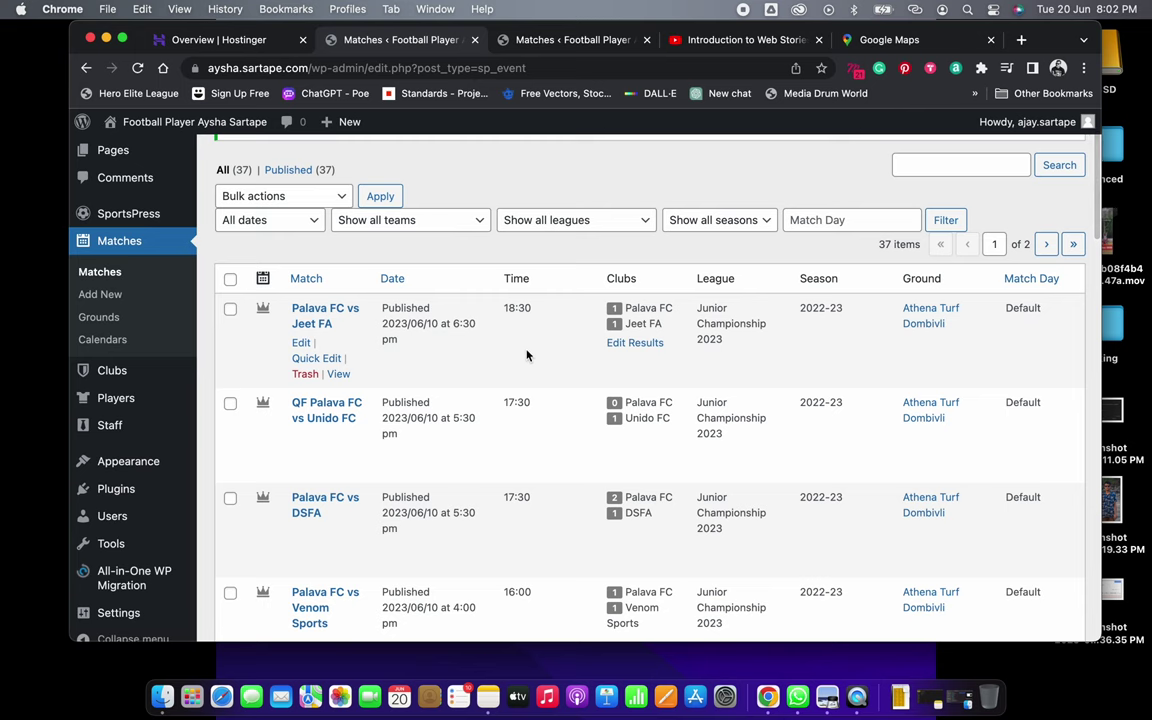
click(300, 439)
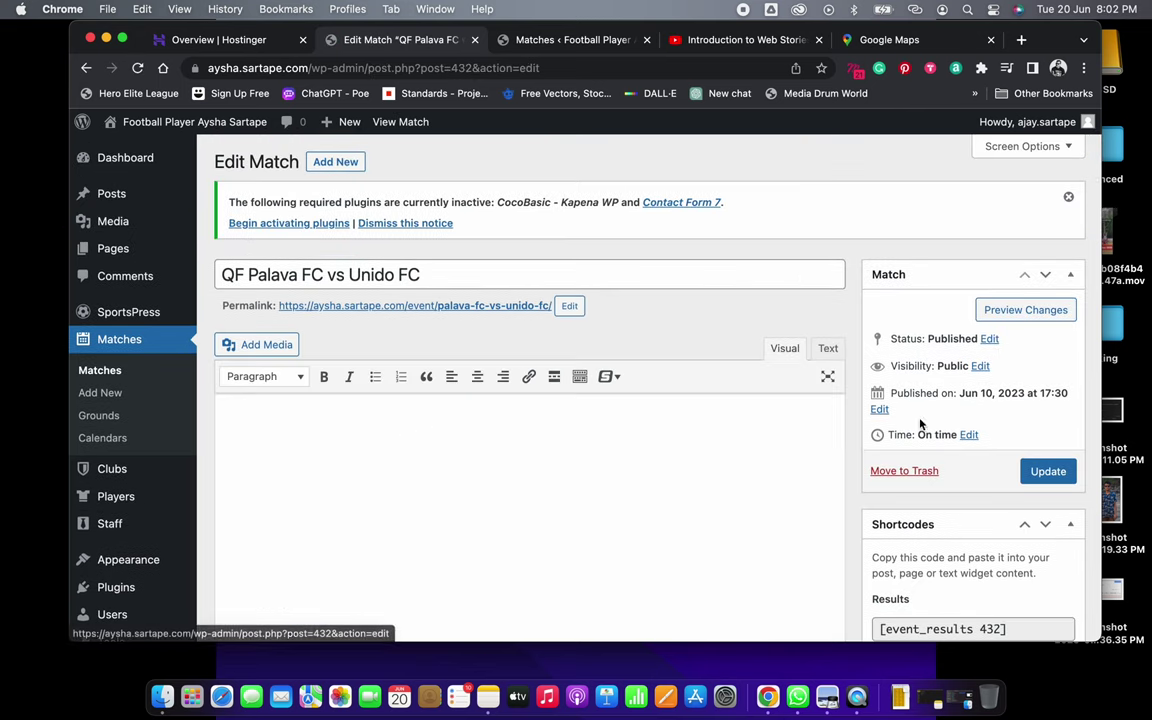
click(879, 410)
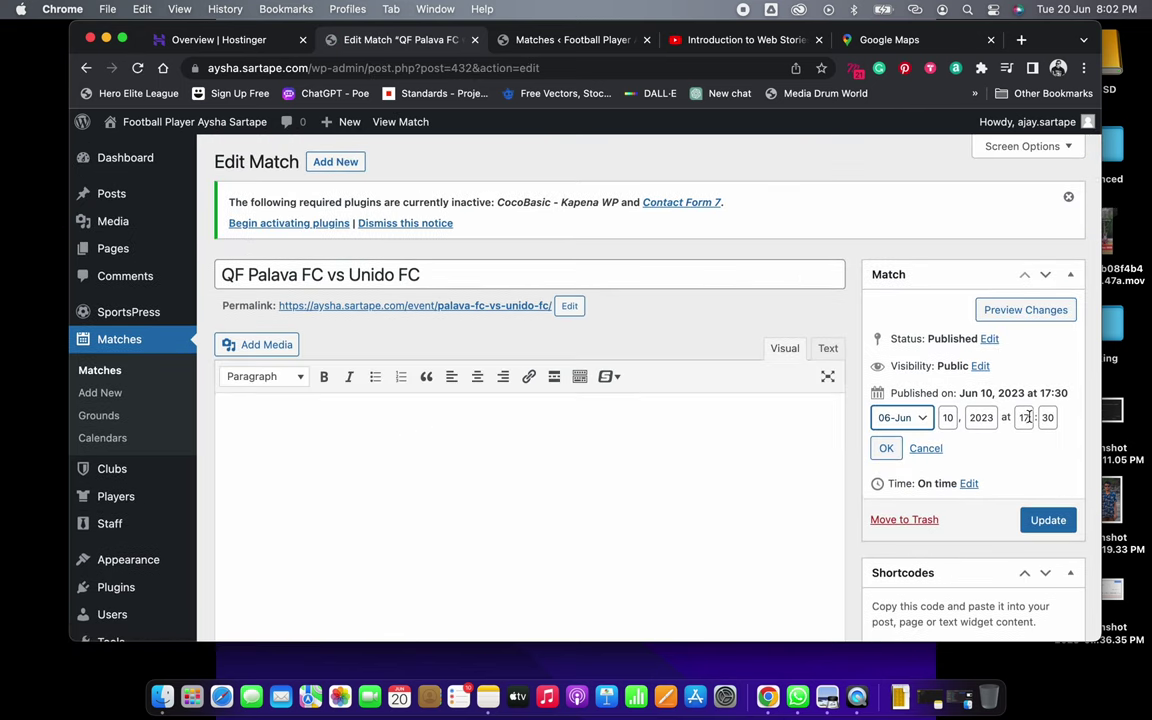
double_click(1026, 418)
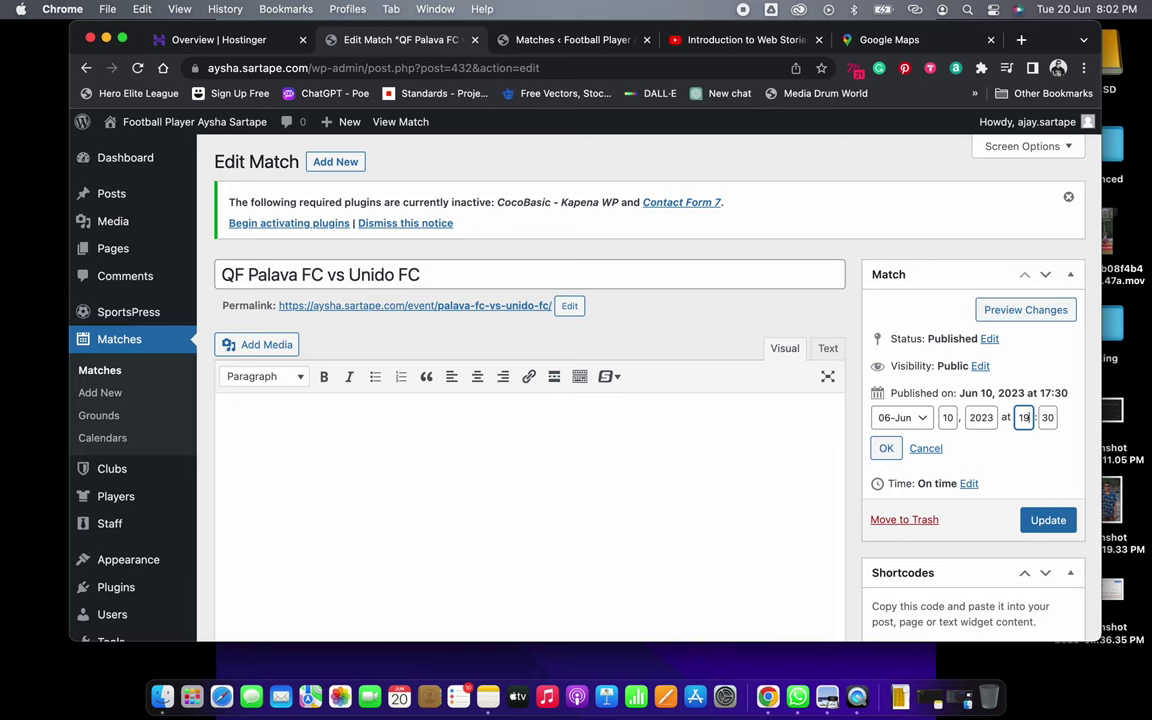
text(19)
click(886, 448)
click(1048, 471)
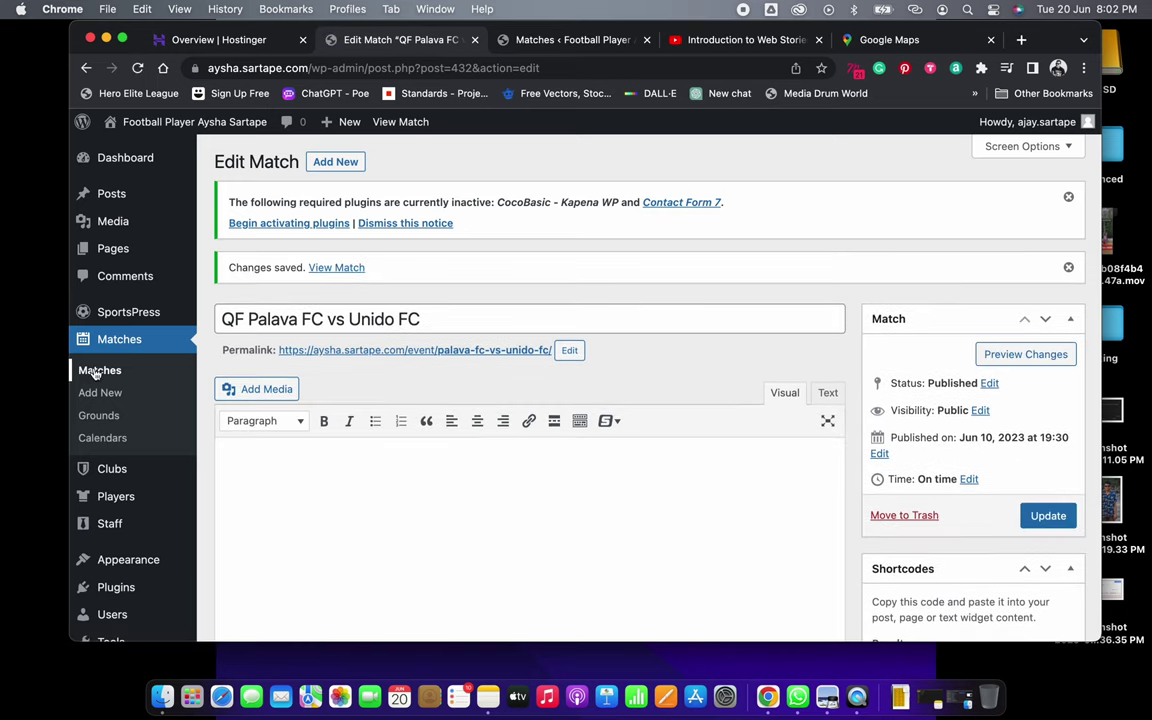
click(97, 371)
scroll(510, 453, down, 4)
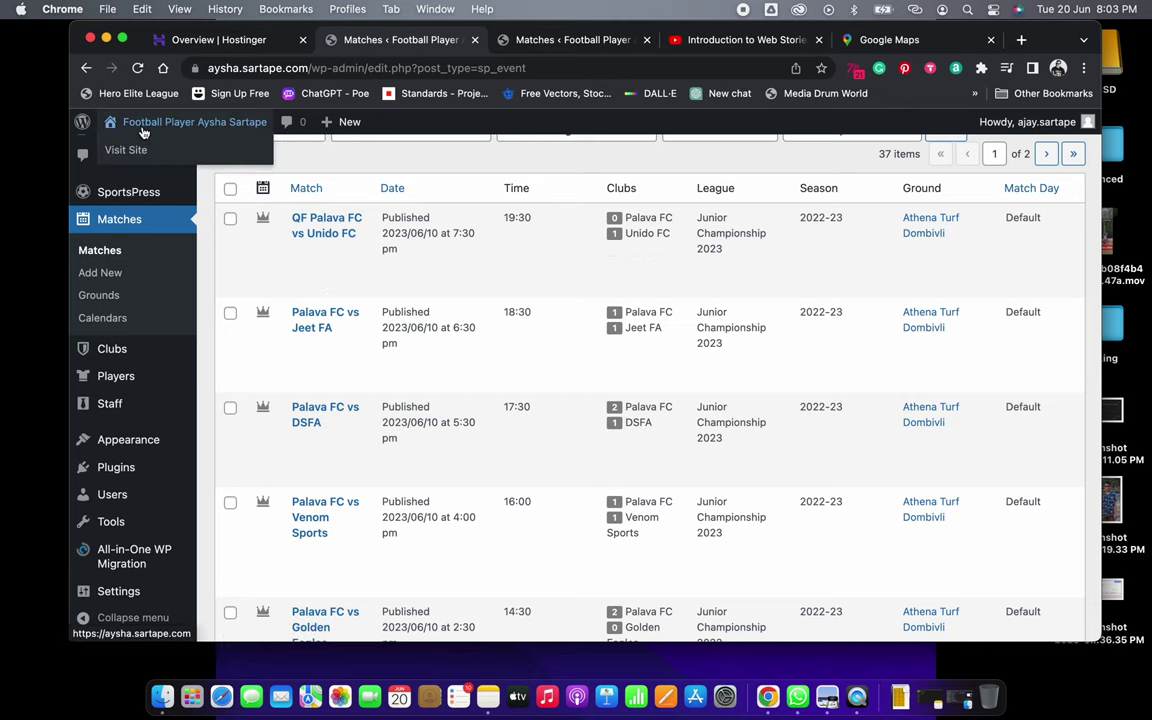
Visit the live site and review the tournament match lists below the player details on the home page
right_click(127, 156)
key(Escape)
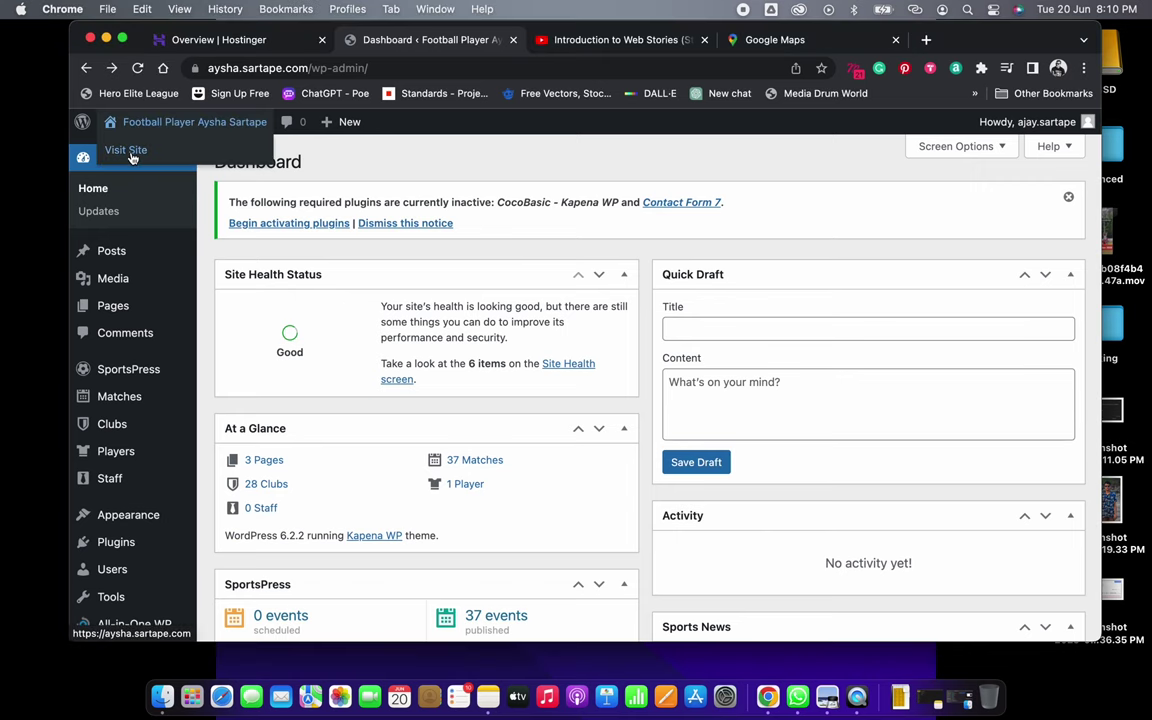
click(132, 154)
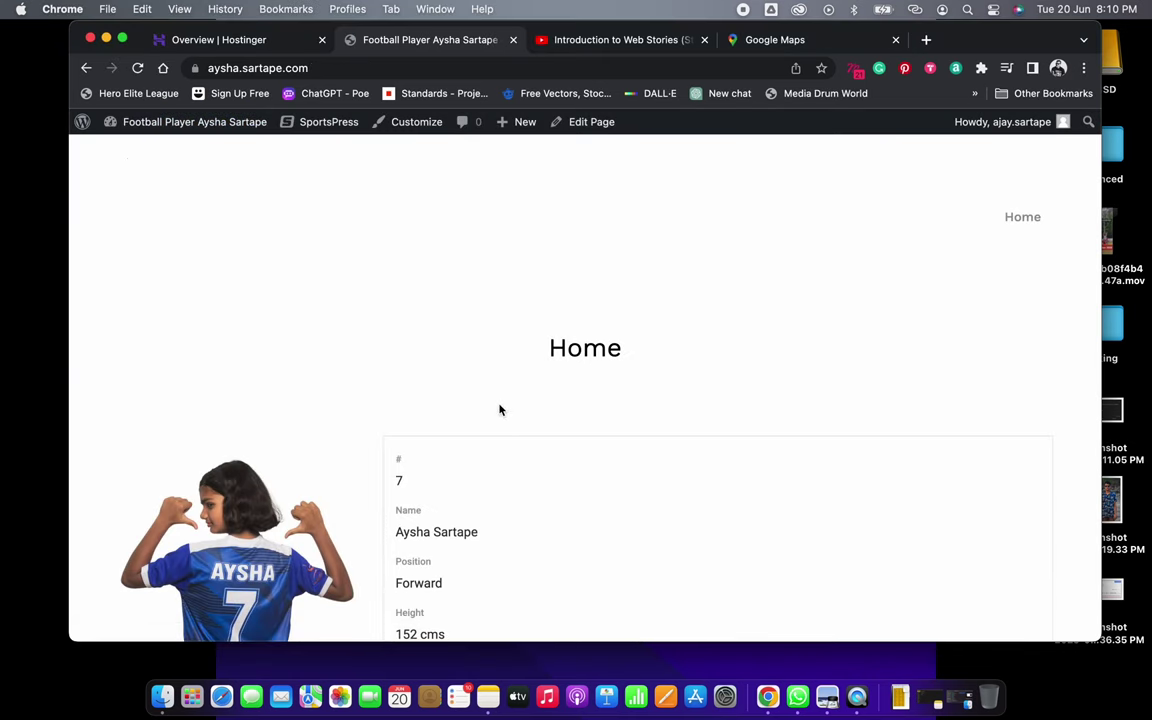
scroll(500, 410, down, 5)
scroll(500, 410, down, 8)
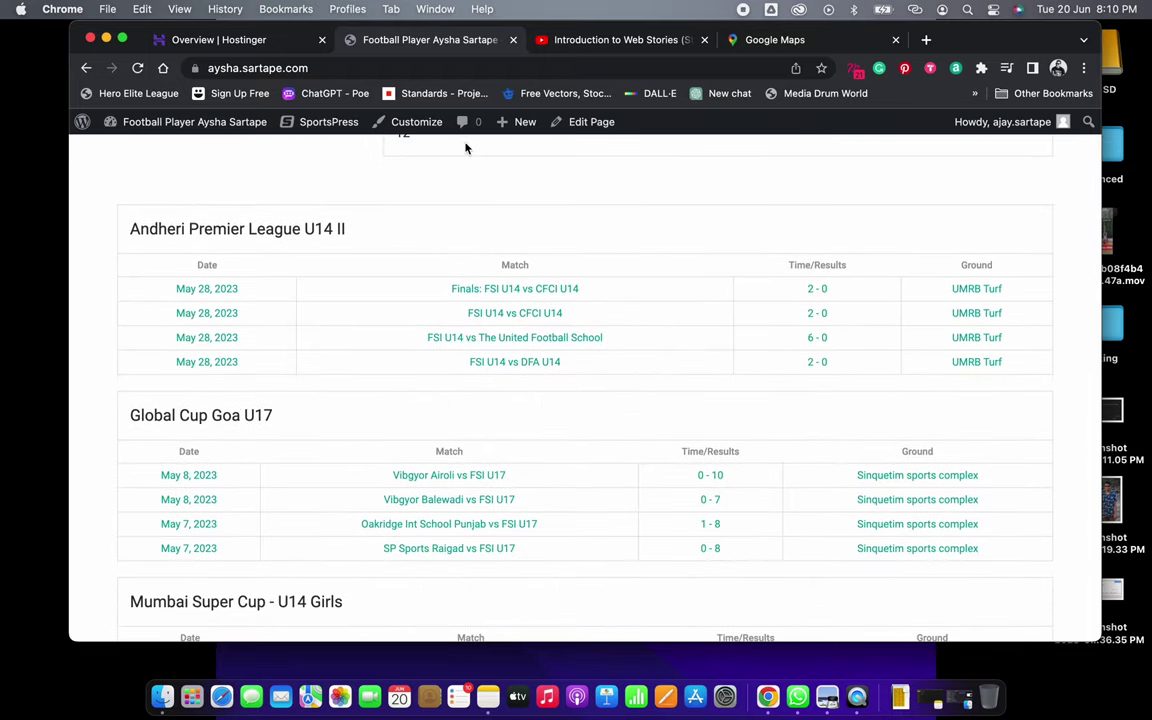
Return to the dashboard, go to the match Calendars list and start a new calendar
click(150, 121)
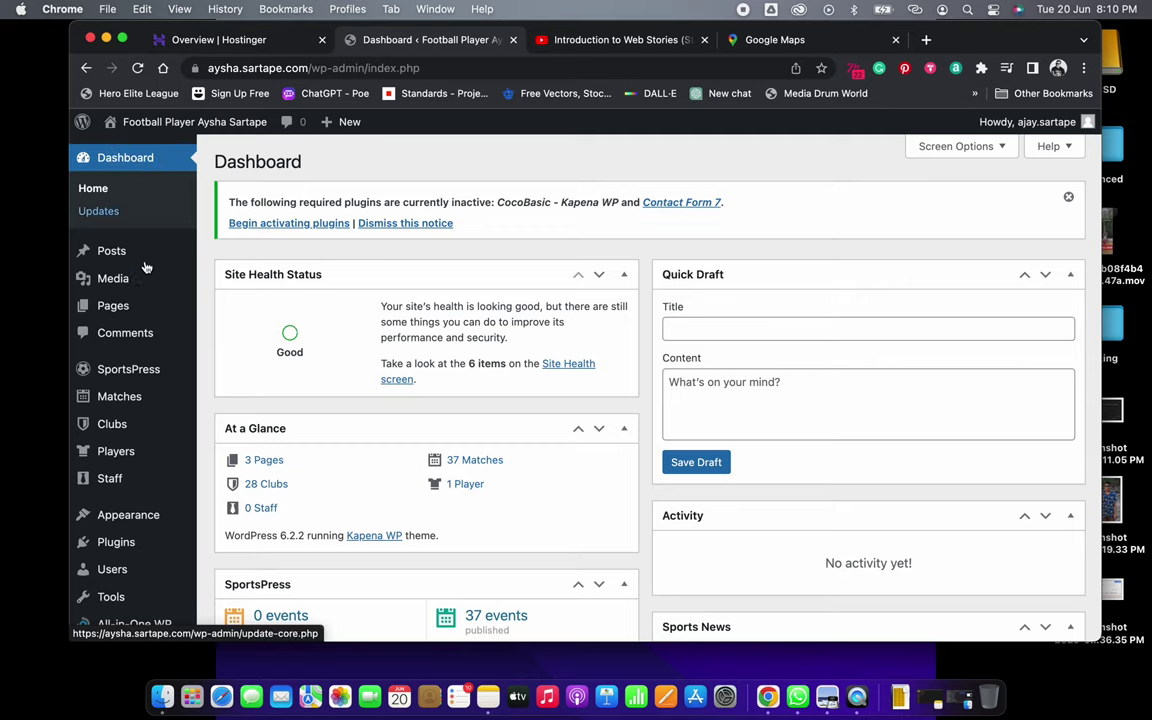
scroll(146, 276, down, 5)
scroll(146, 276, up, 5)
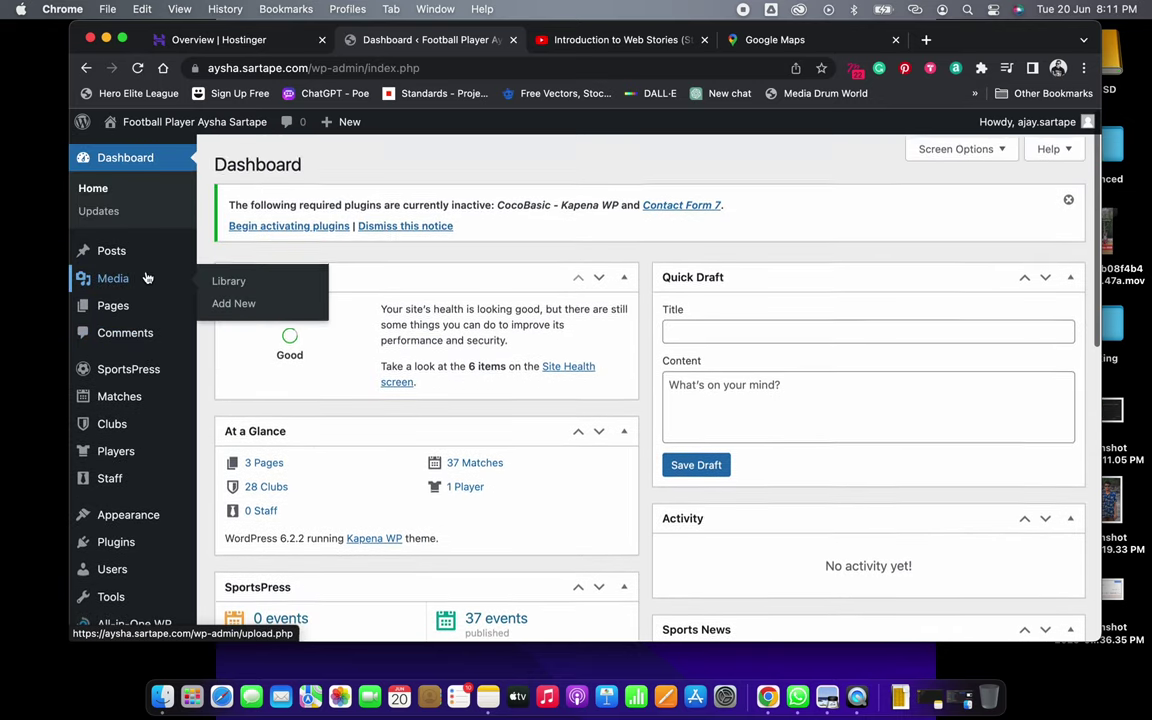
scroll(140, 300, down, 3)
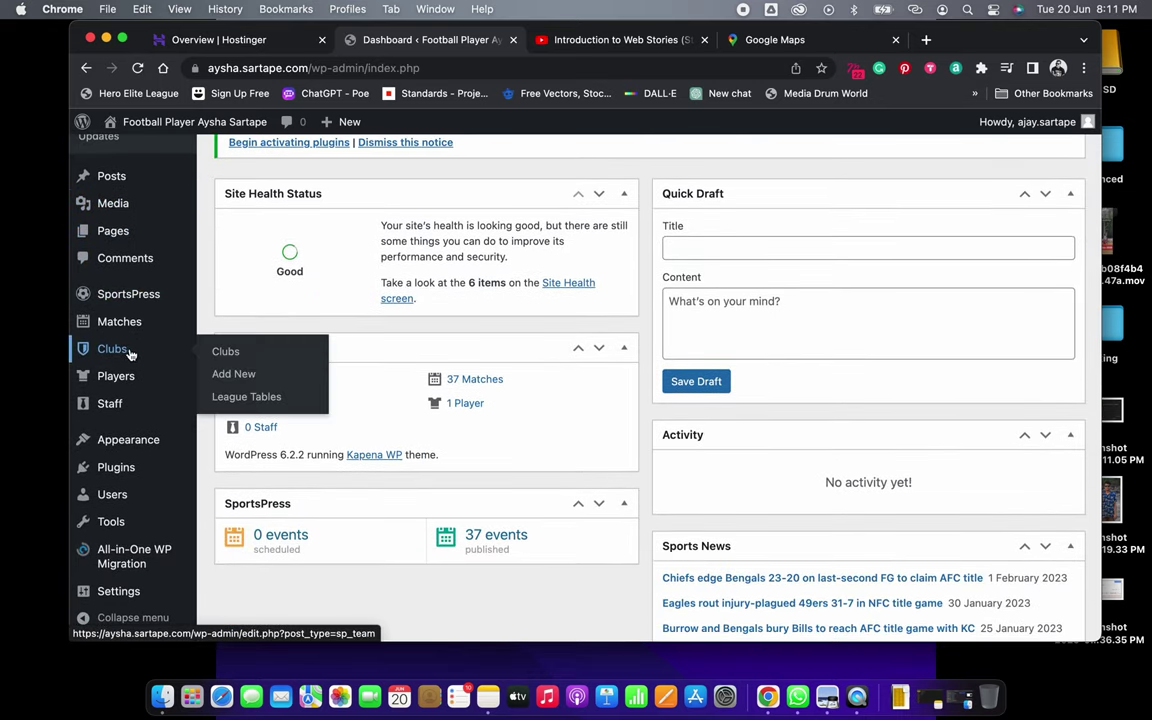
mouse_move(130, 332)
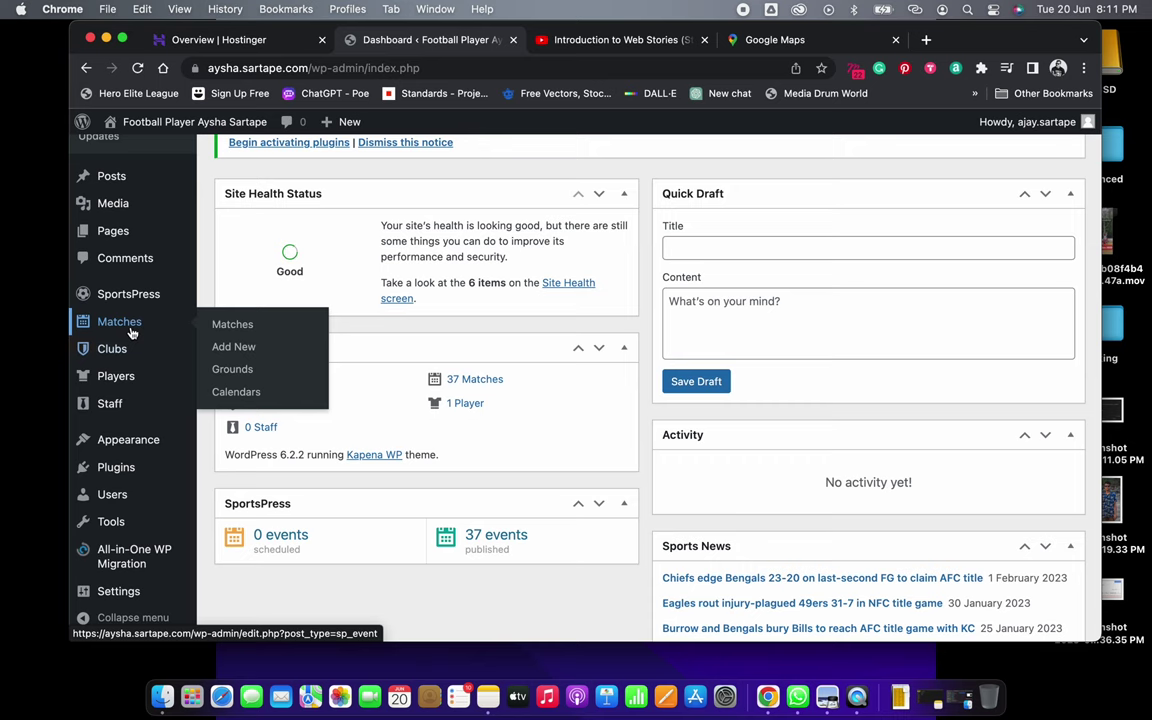
click(243, 397)
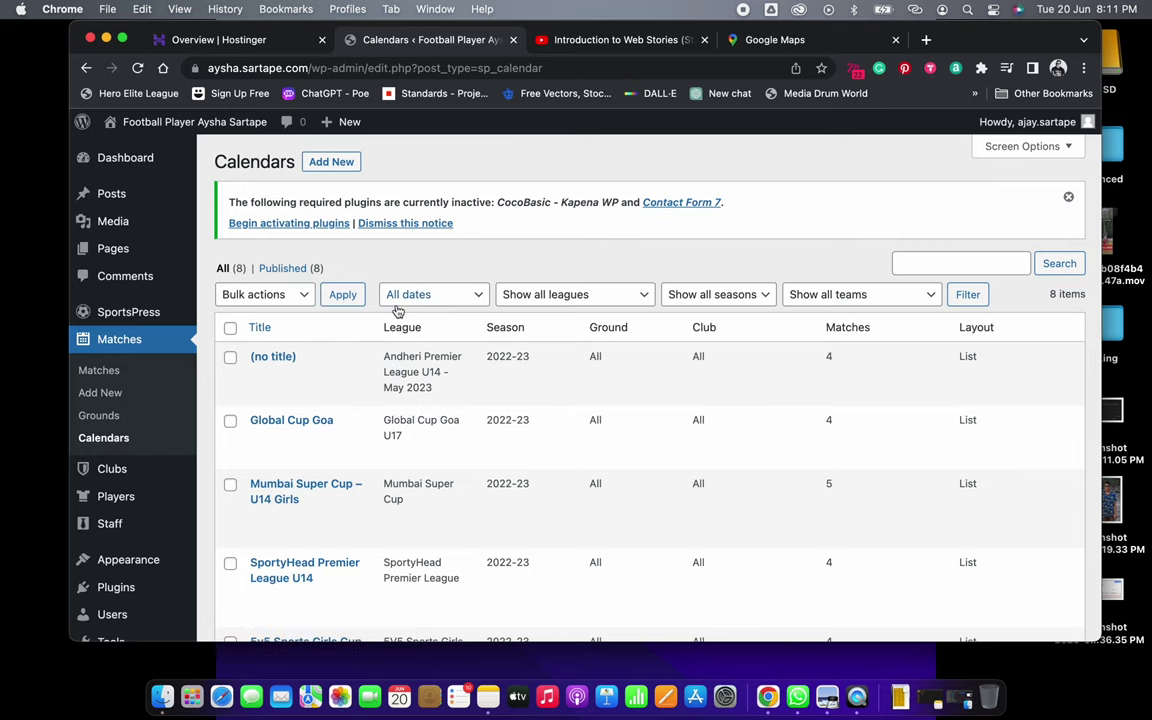
click(315, 162)
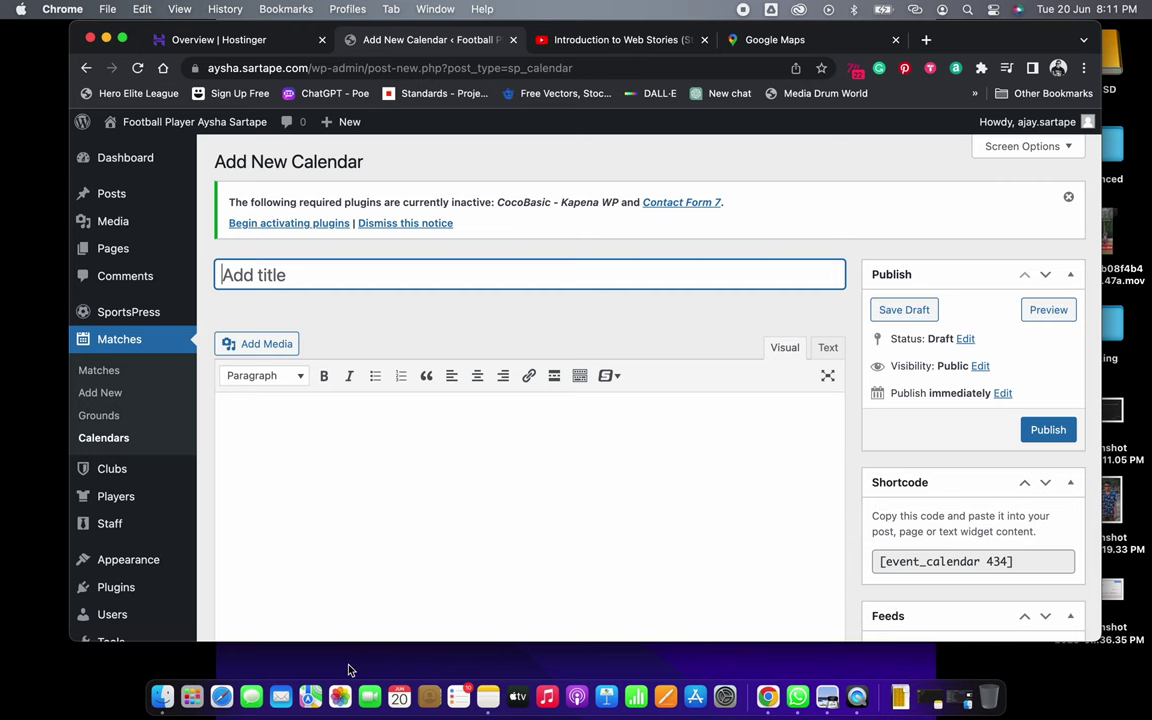
Copy the tournament name from Notes and title the new calendar "Junior championship 2023"
click(488, 696)
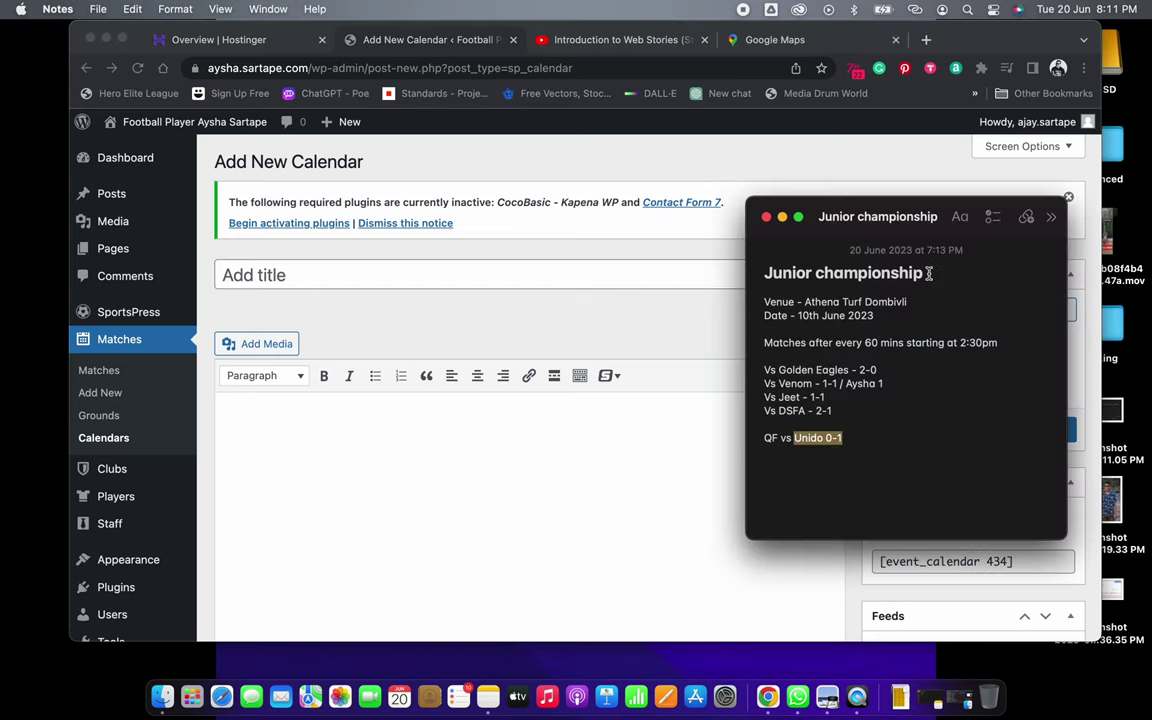
drag(928, 273, 762, 272)
key(super+c)
click(268, 276)
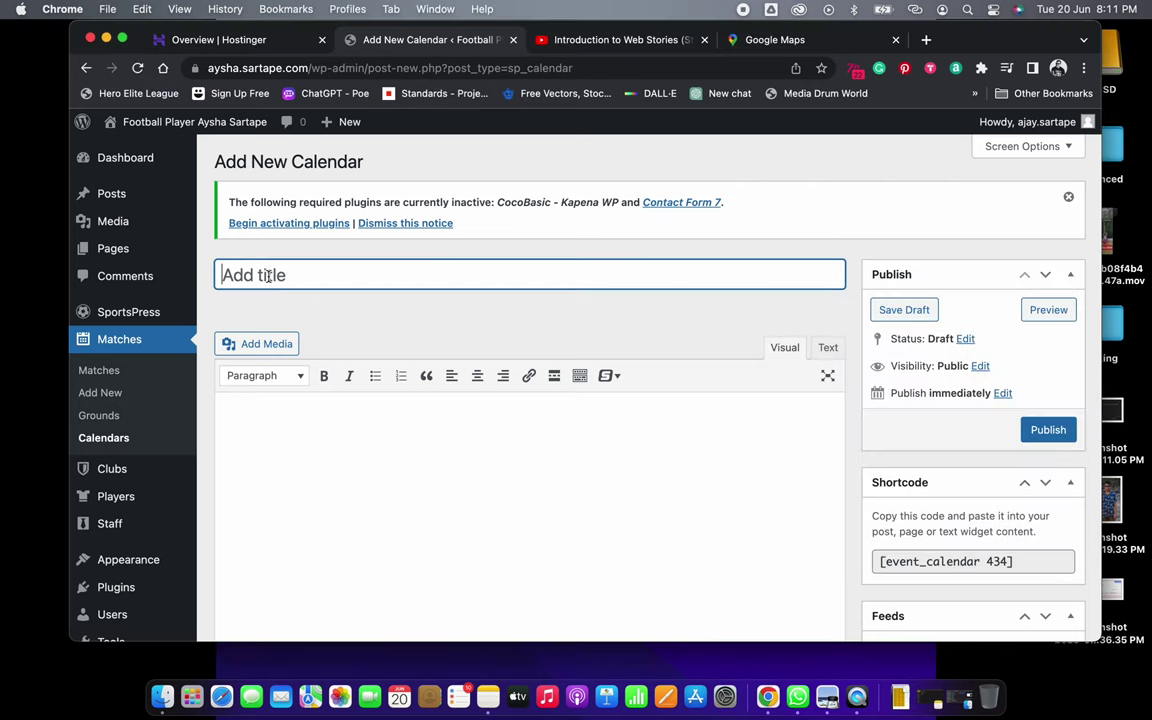
key(super+v)
text(2023)
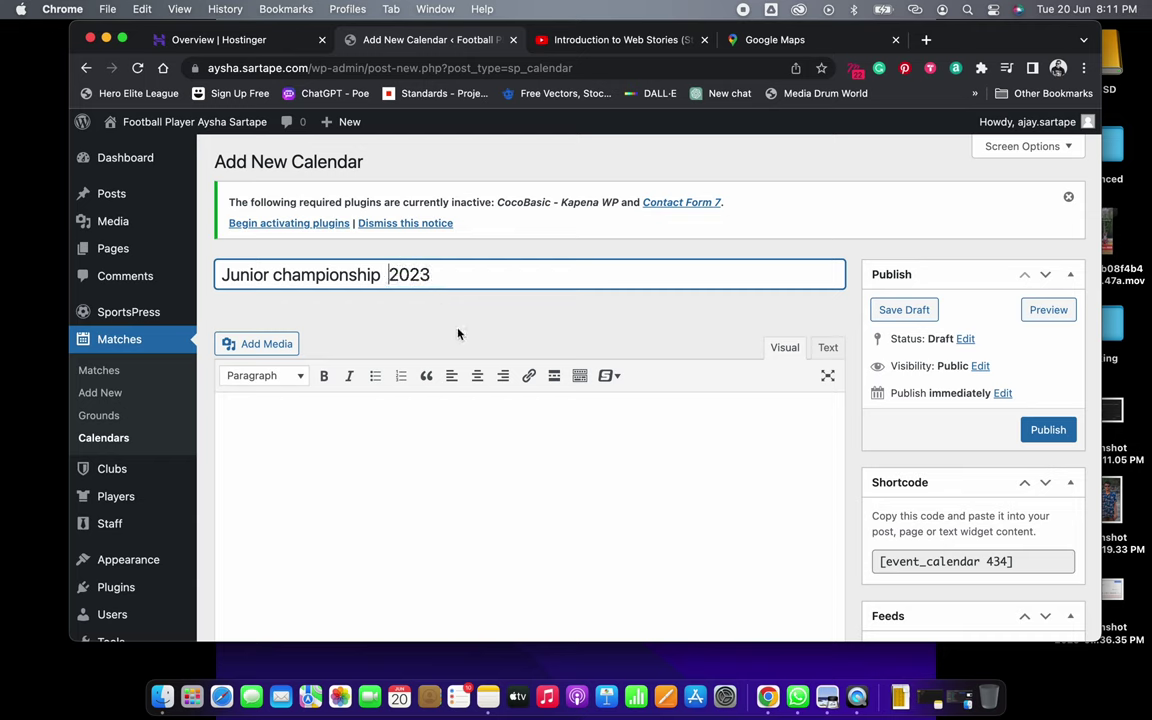
key(BackSpace)
Set the calendar layout to List and enable the Title, Time/Results, League, Ground and Event Specs columns
scroll(870, 372, down, 10)
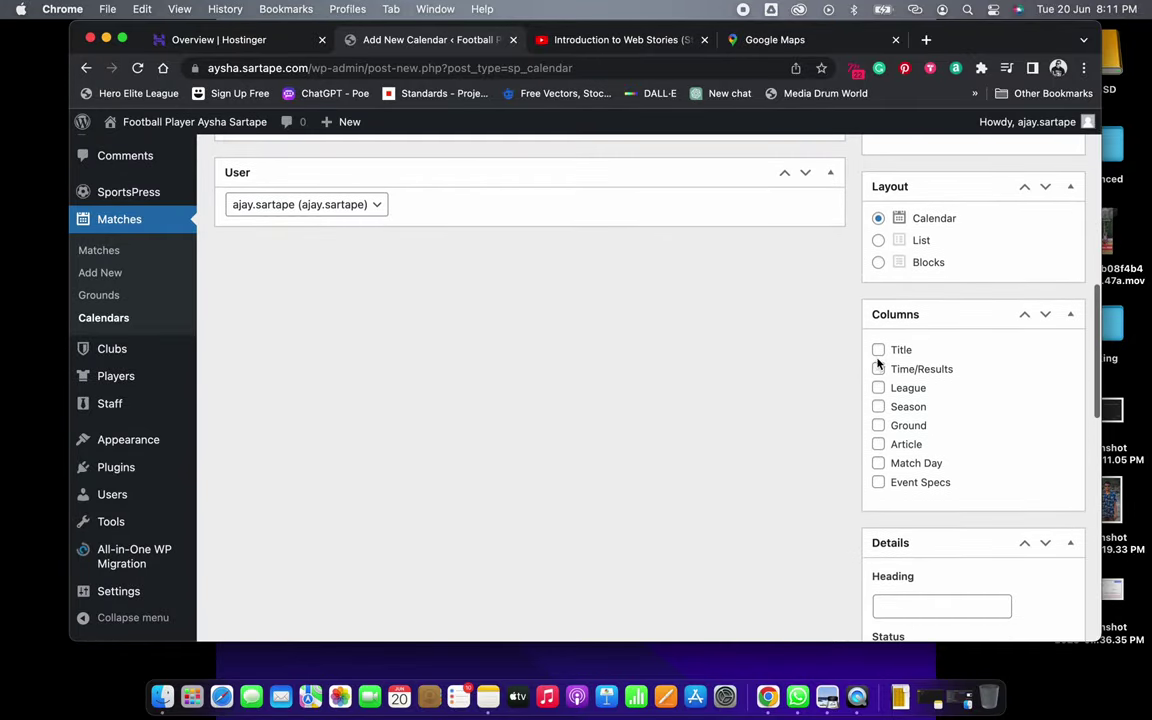
click(878, 351)
click(878, 370)
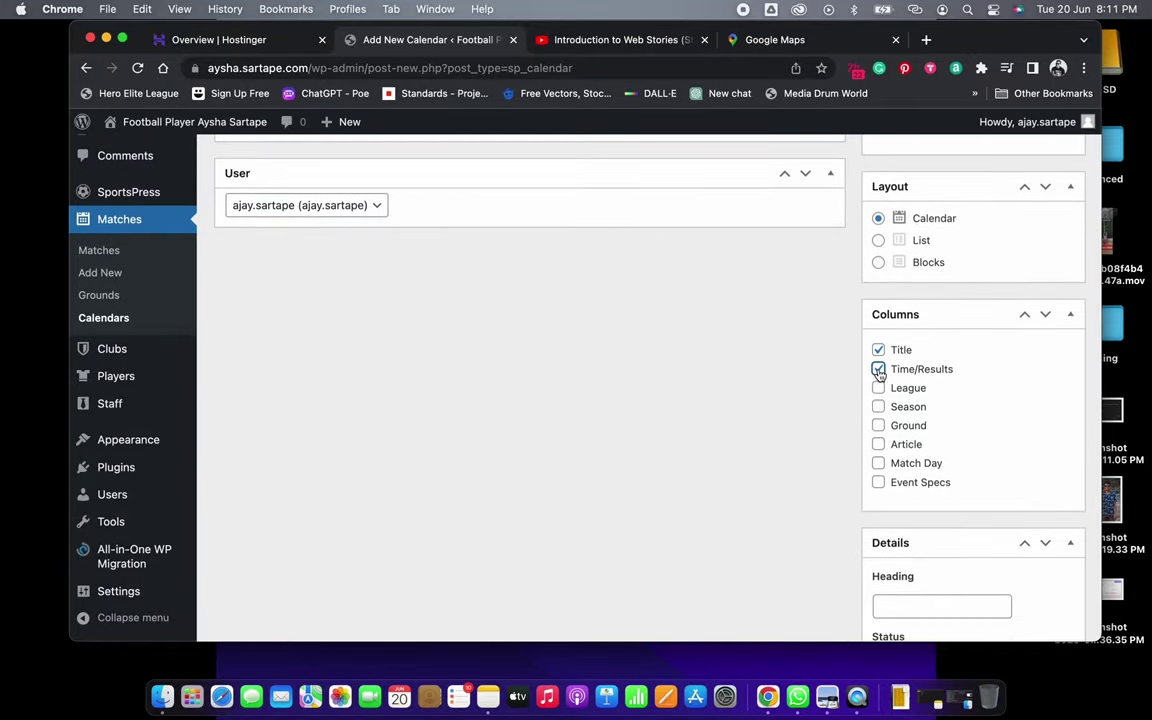
click(878, 241)
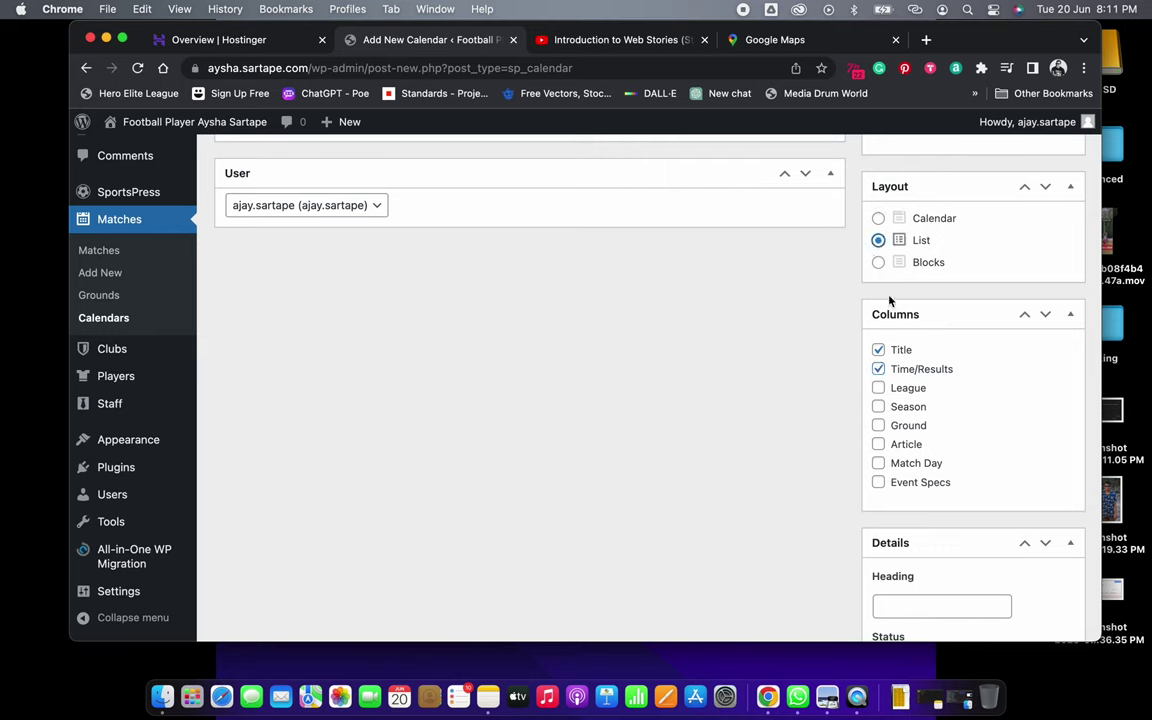
click(879, 390)
click(879, 427)
click(879, 484)
Enter "Junior championship 2023" as the calendar's heading in its details
scroll(969, 487, down, 5)
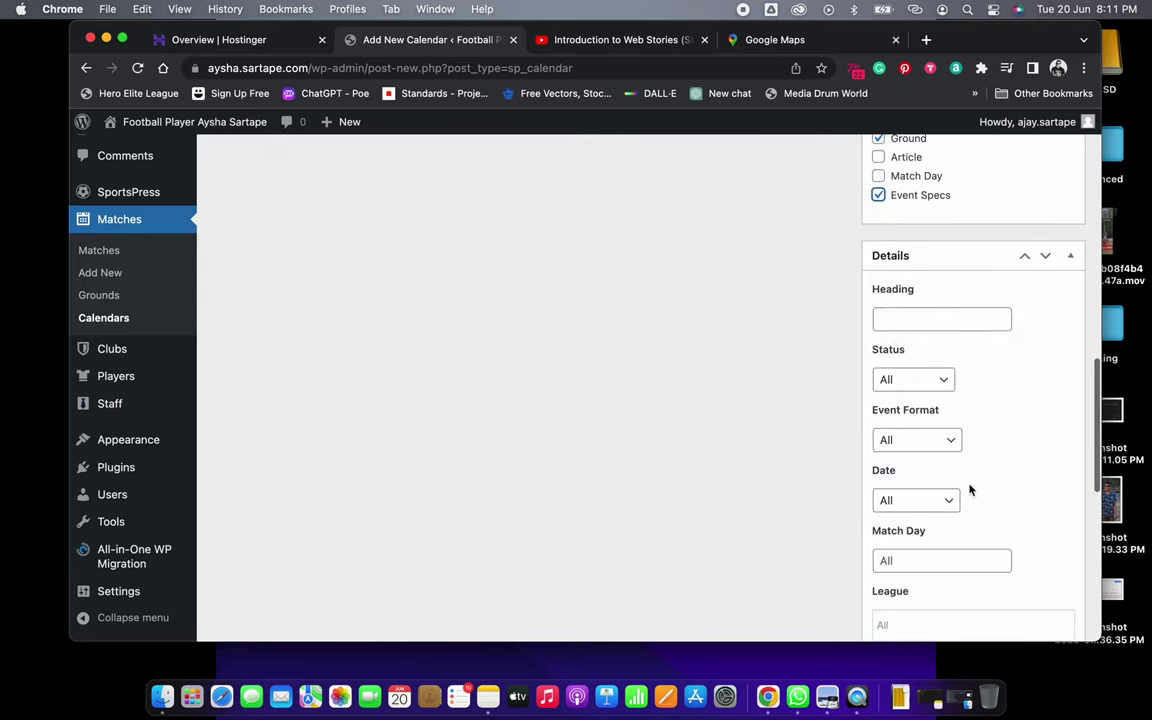
scroll(969, 487, down, 1)
click(914, 243)
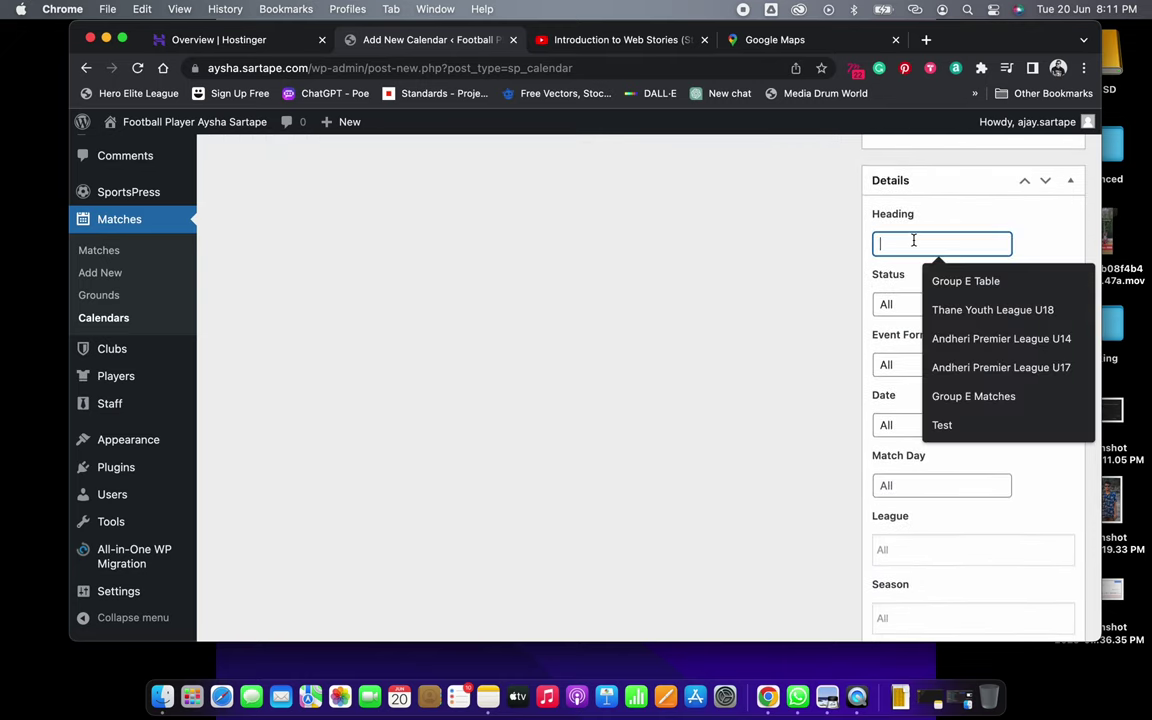
text(Junior championship 2023)
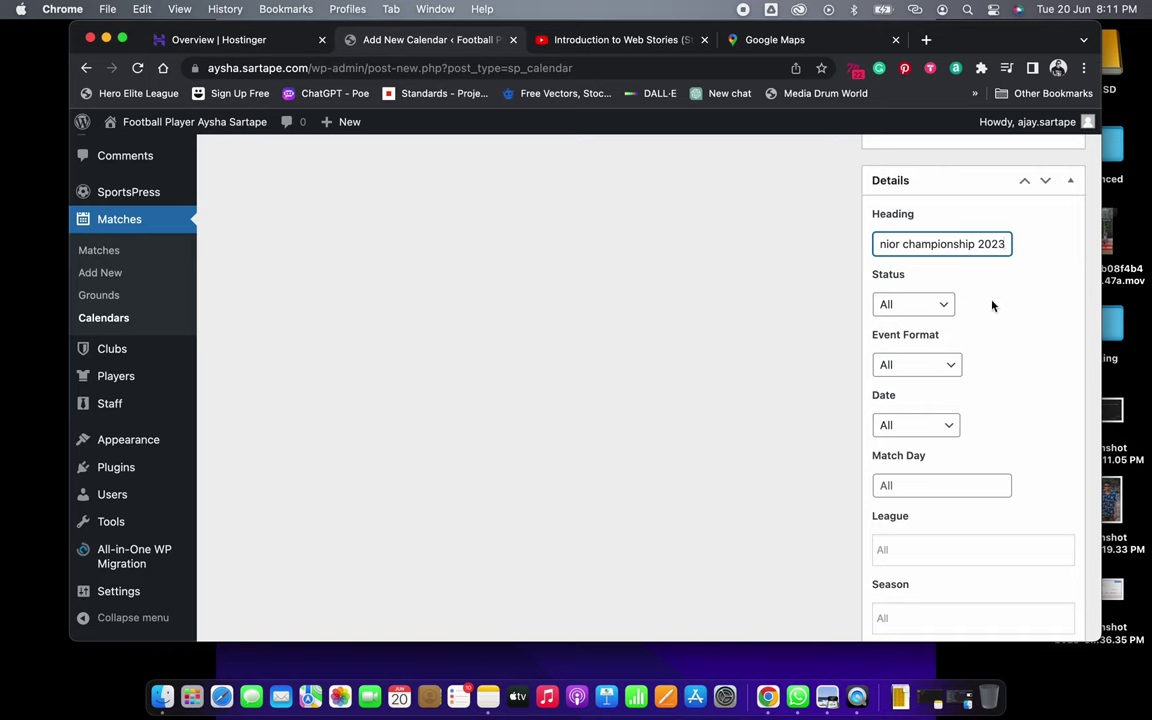
Limit the calendar to the Junior Championship 2023 league and the 2022-23 season
scroll(992, 306, down, 2)
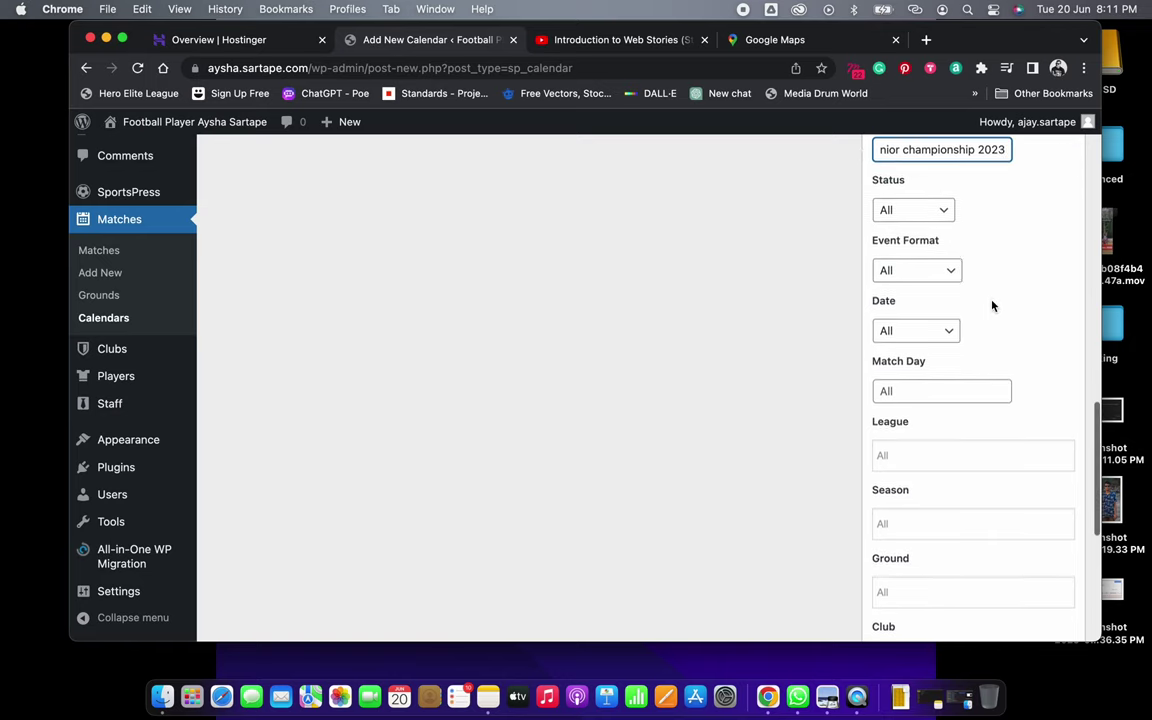
scroll(925, 385, down, 2)
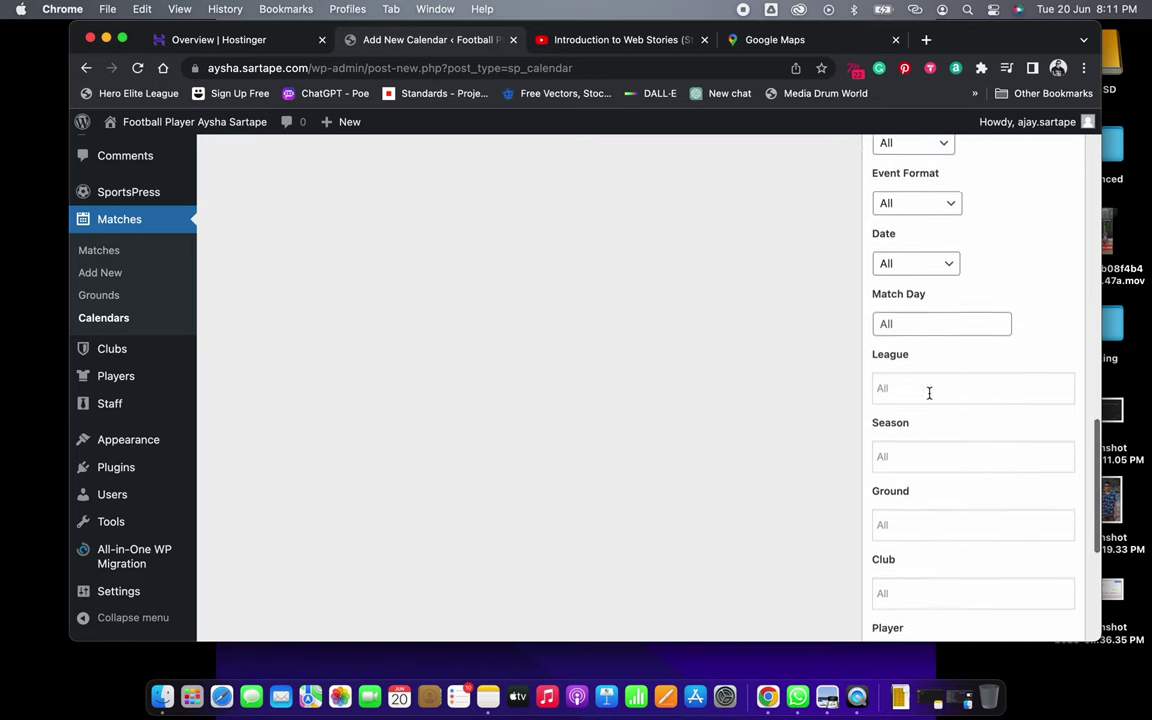
click(909, 339)
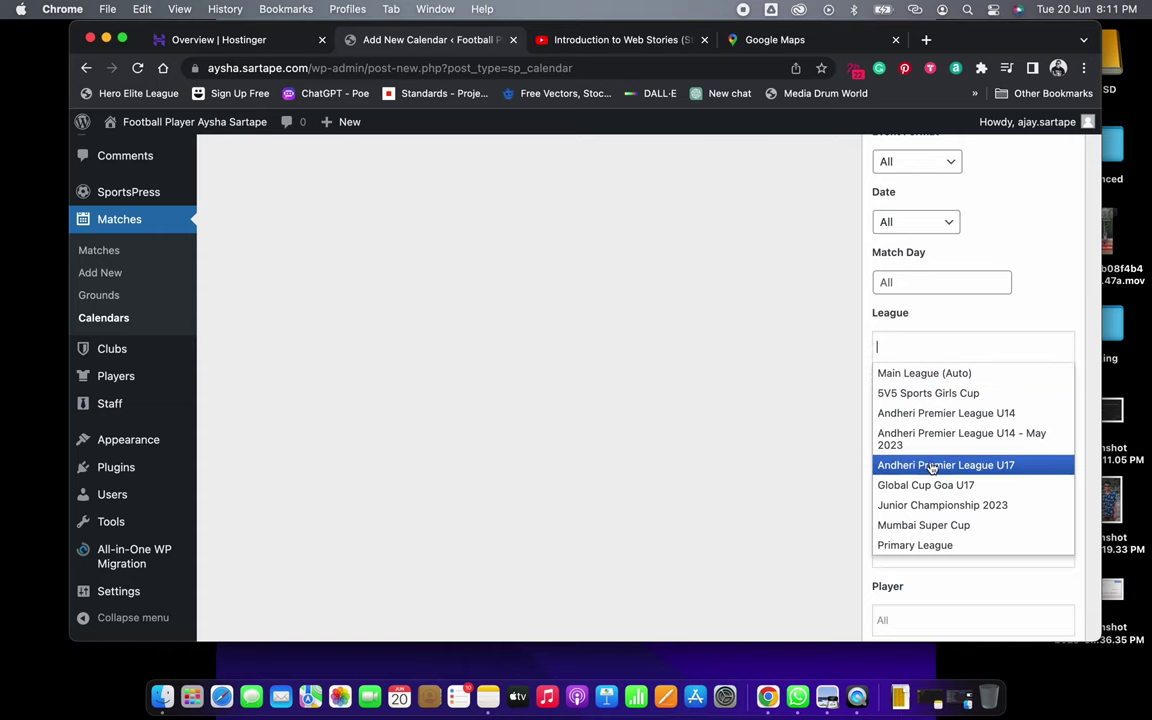
click(928, 505)
click(915, 408)
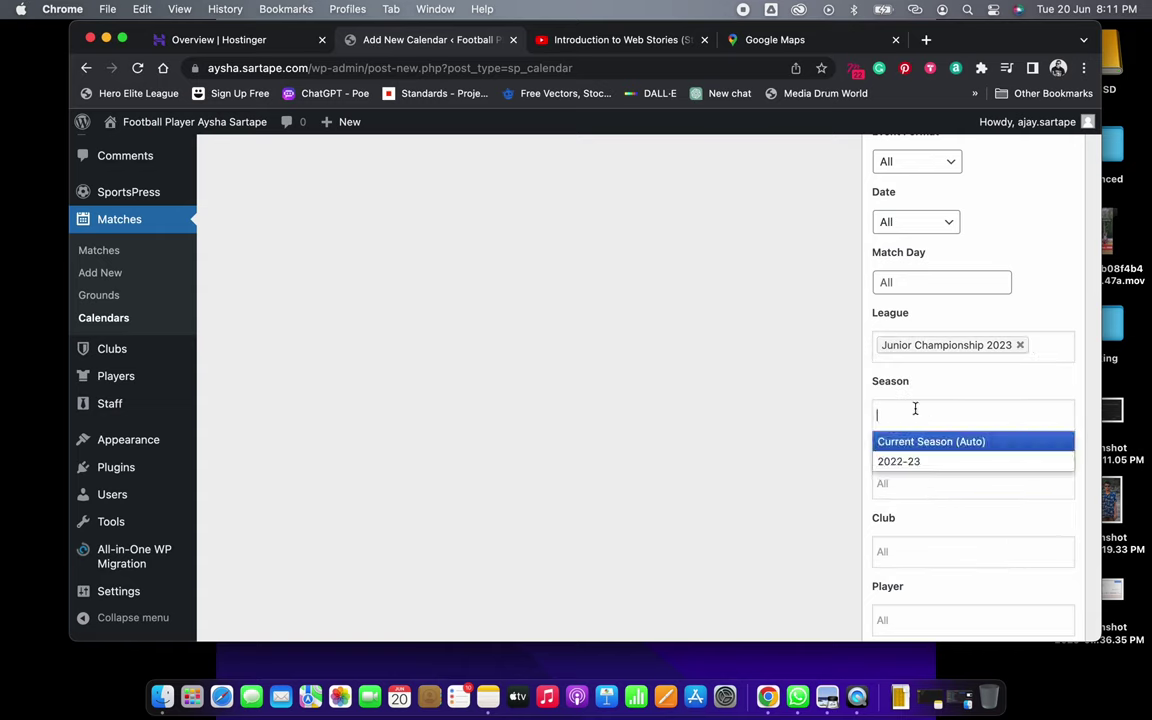
click(905, 460)
Set the calendar's sort order to Descending, keeping it sorted by date
scroll(851, 460, down, 4)
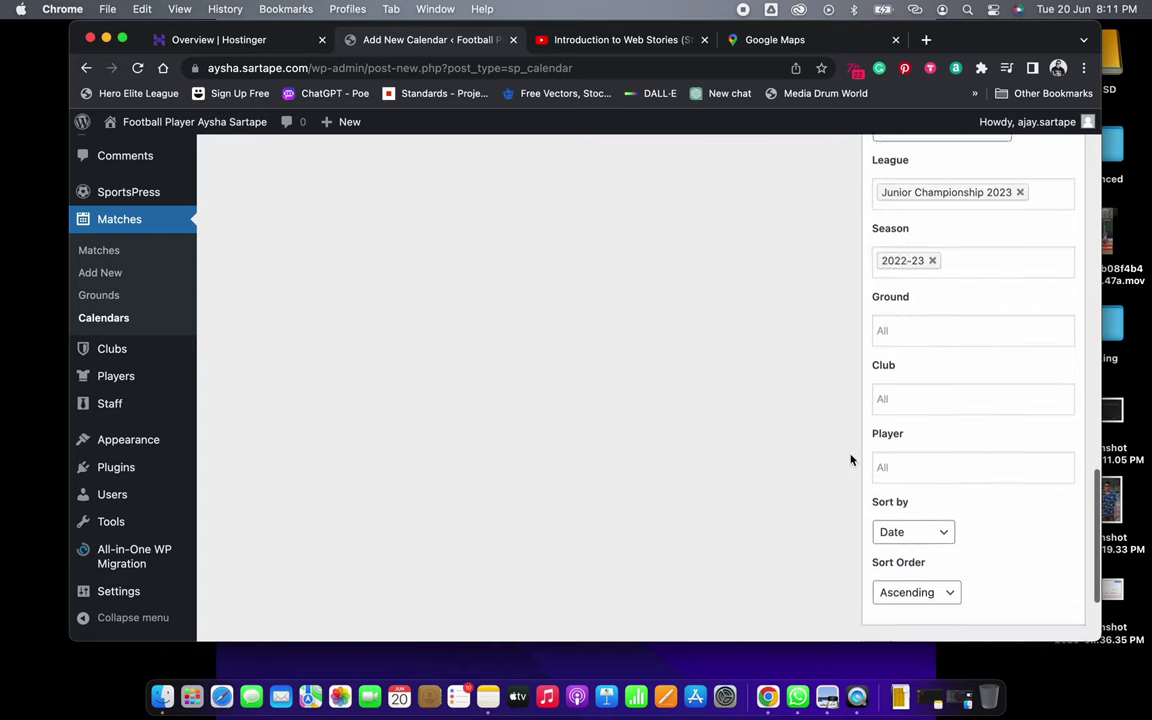
scroll(851, 460, down, 2)
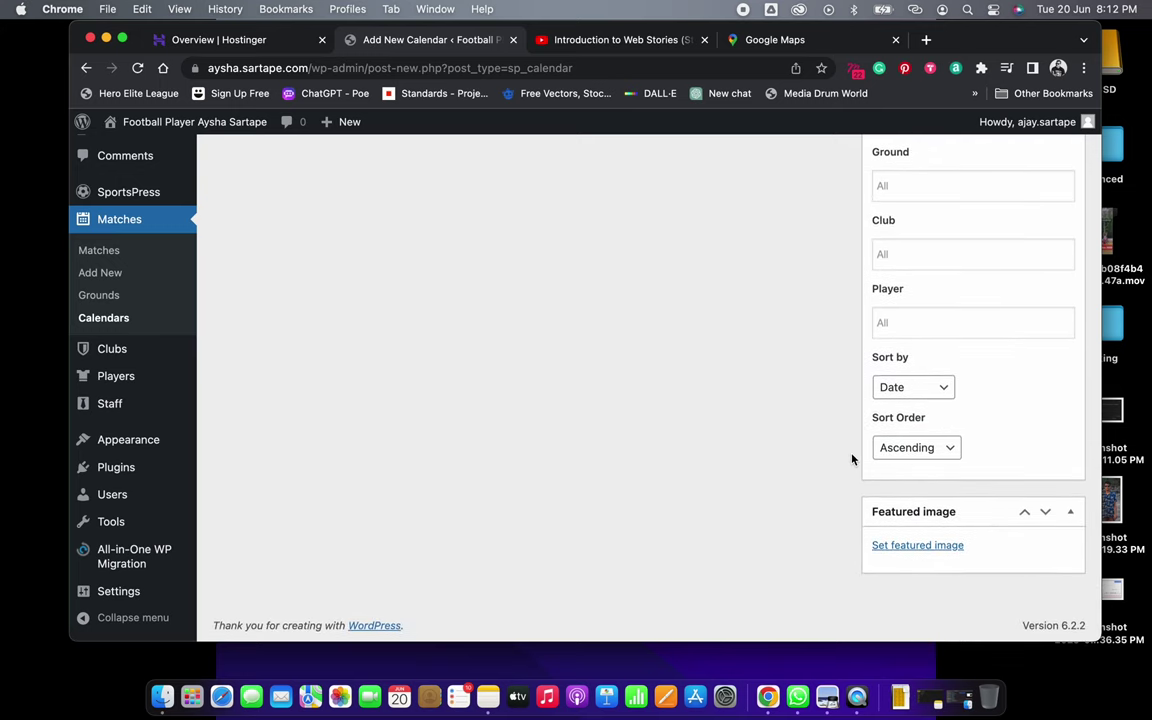
click(920, 448)
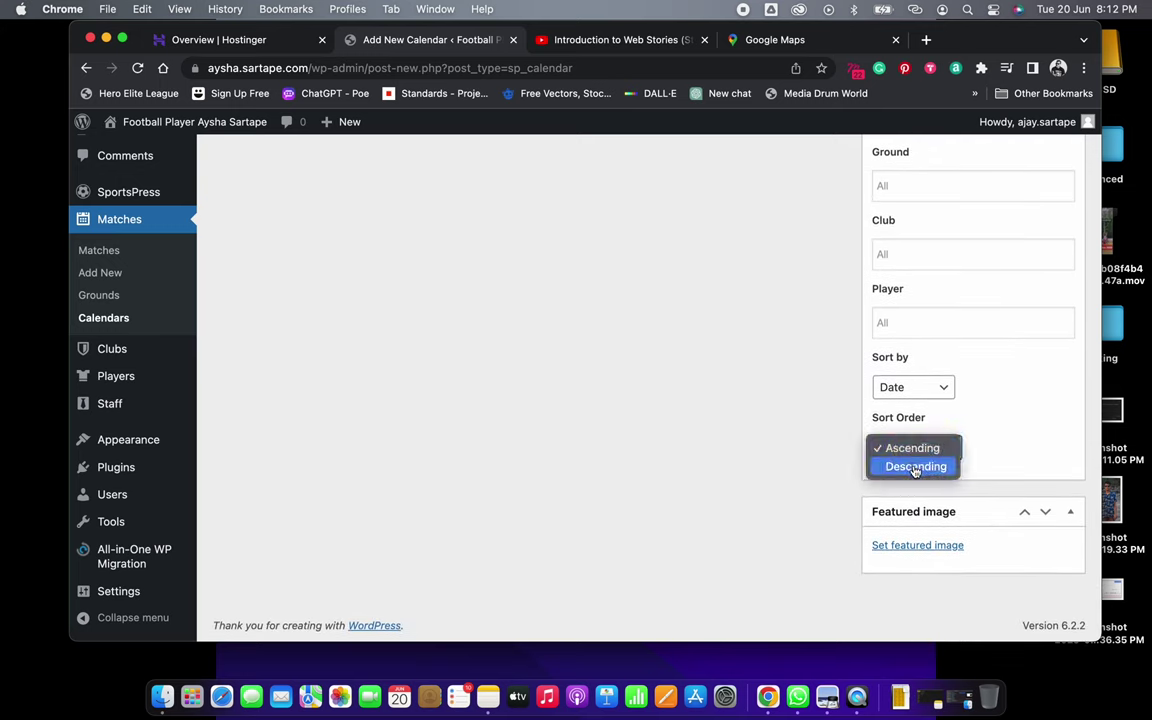
click(914, 468)
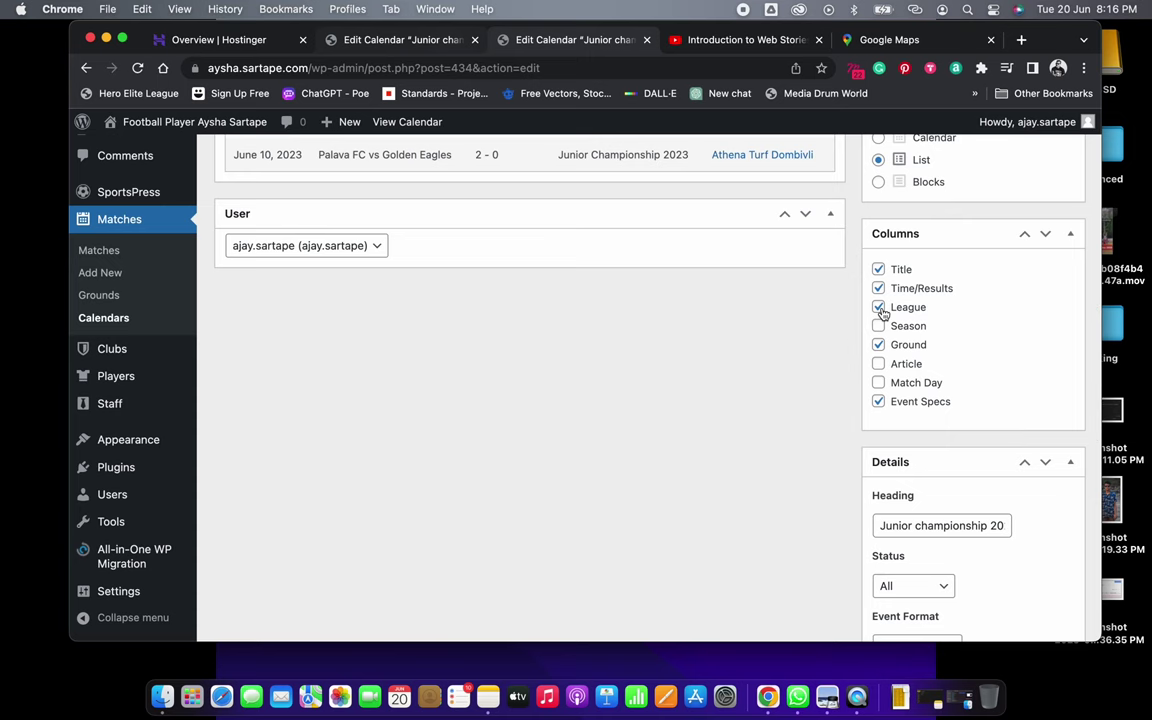
Remove the League column from the Junior championship 2023 calendar and update it
click(878, 307)
scroll(1034, 347, up, 10)
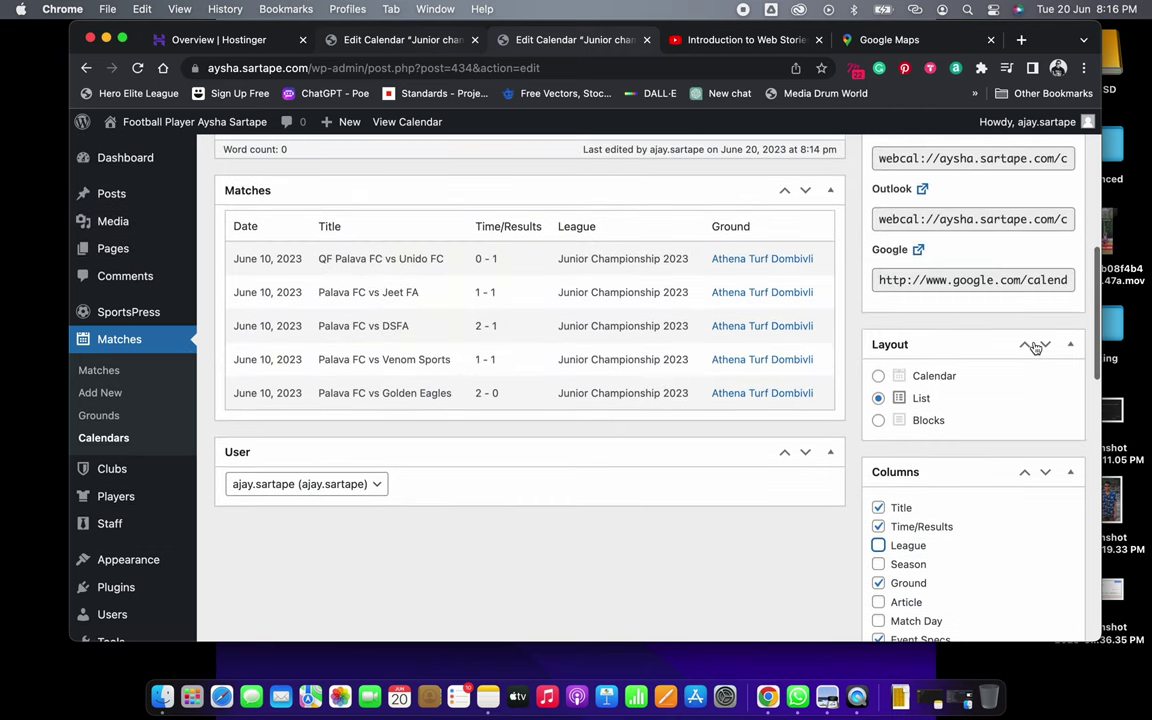
click(1048, 240)
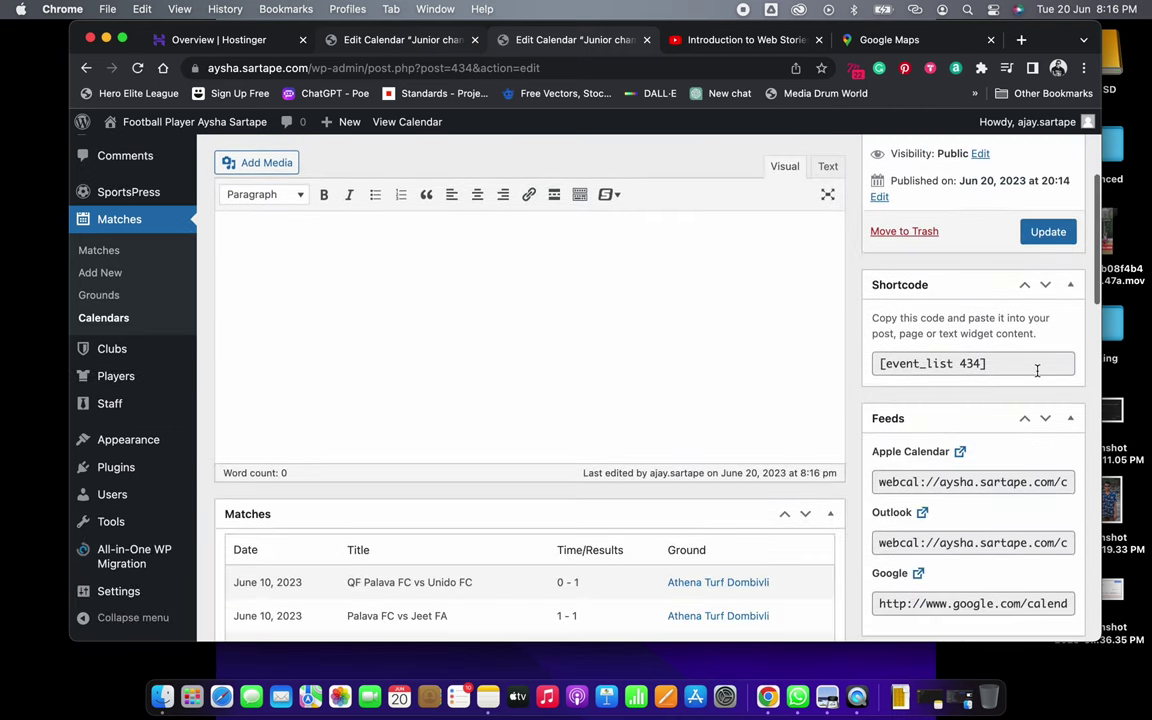
Copy the calendar's shortcode [event_list 434]
click(1005, 364)
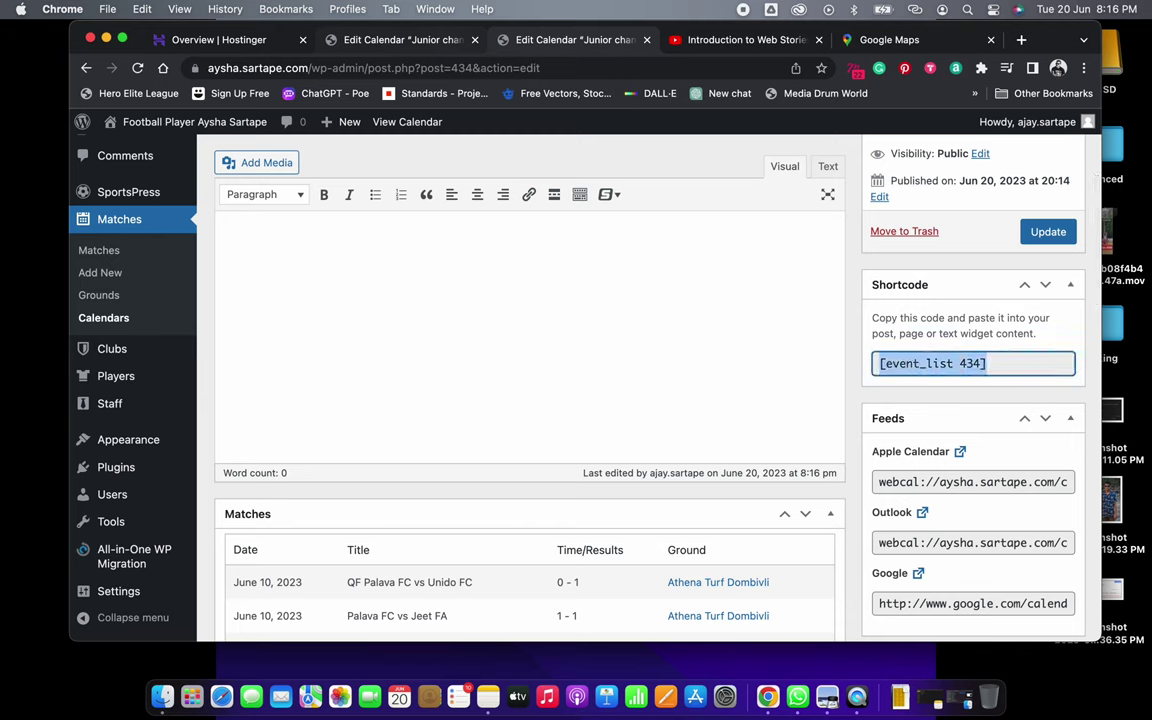
right_click(951, 368)
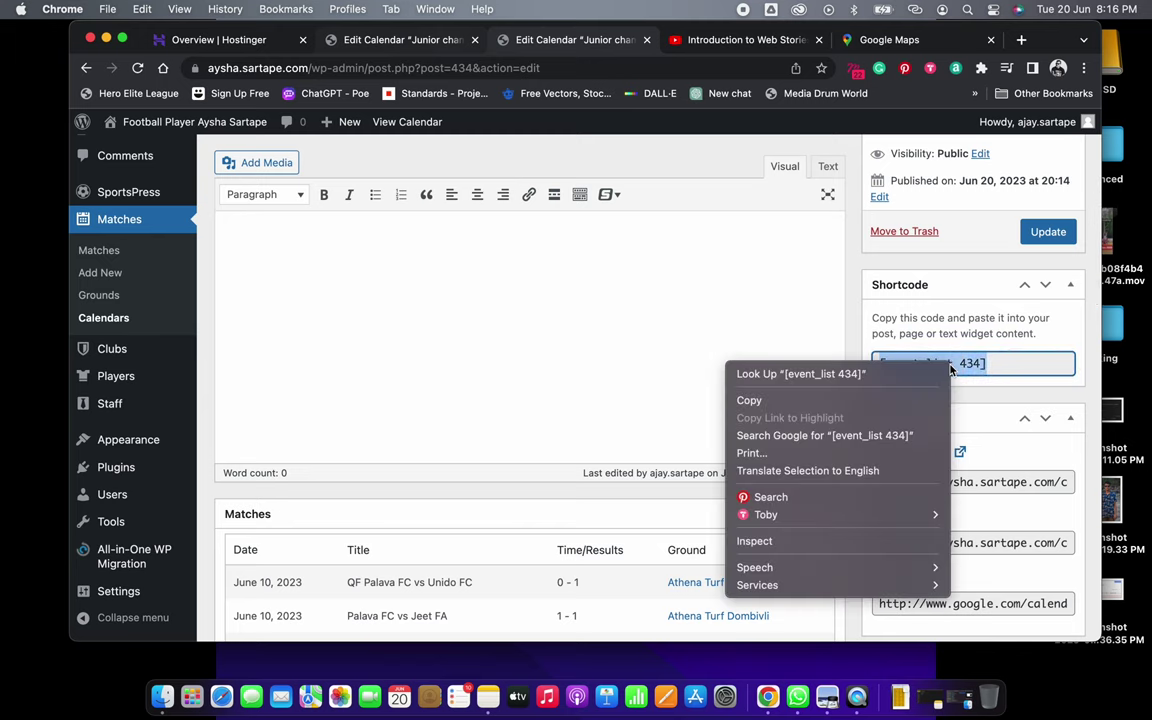
click(810, 401)
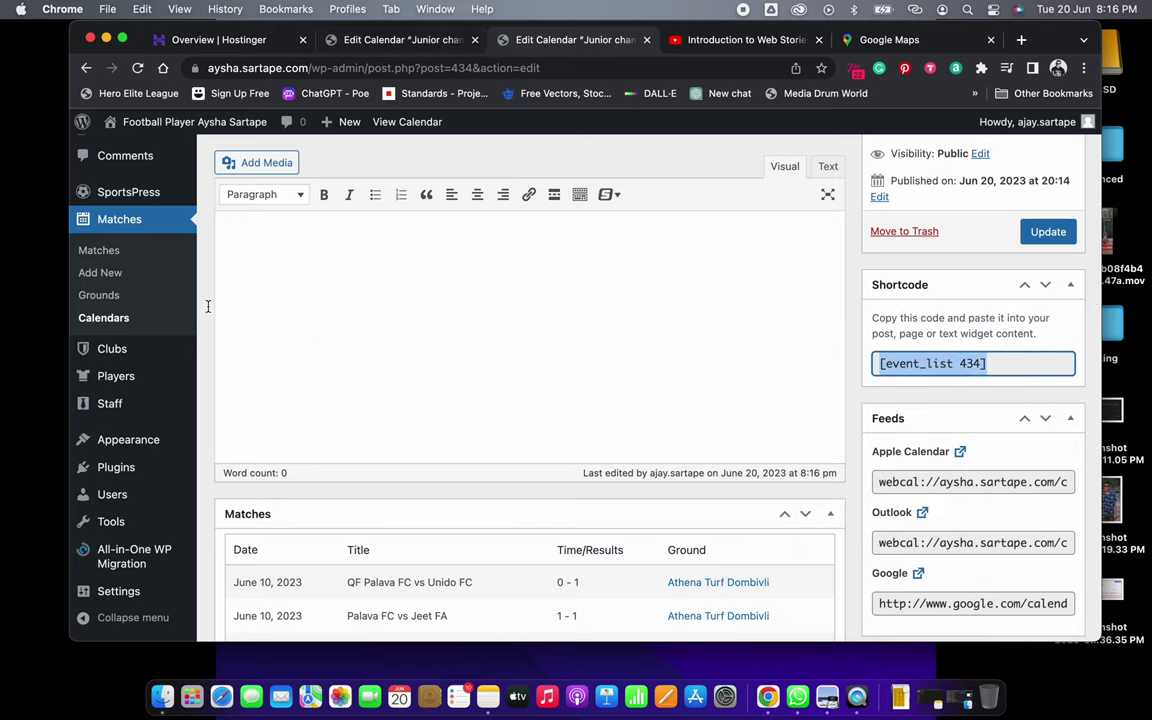
Open the Home front page for editing from the Pages list and find its event list shortcode blocks
scroll(100, 185, up, 5)
mouse_move(118, 190)
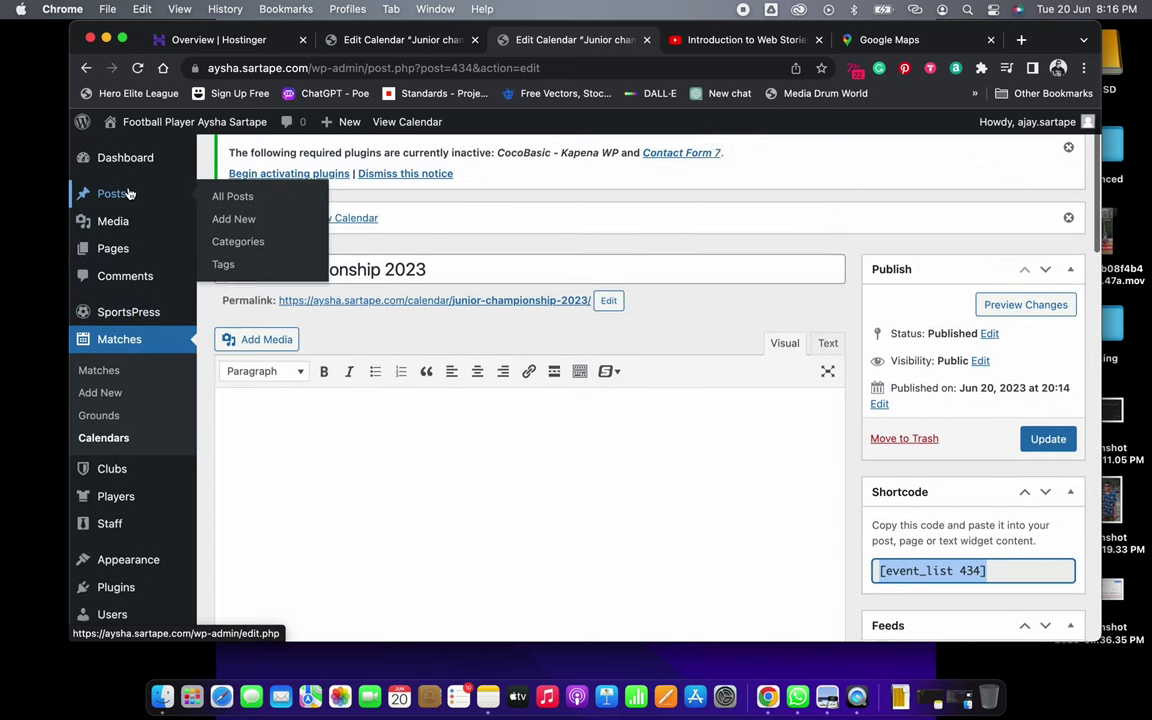
mouse_move(150, 249)
click(236, 255)
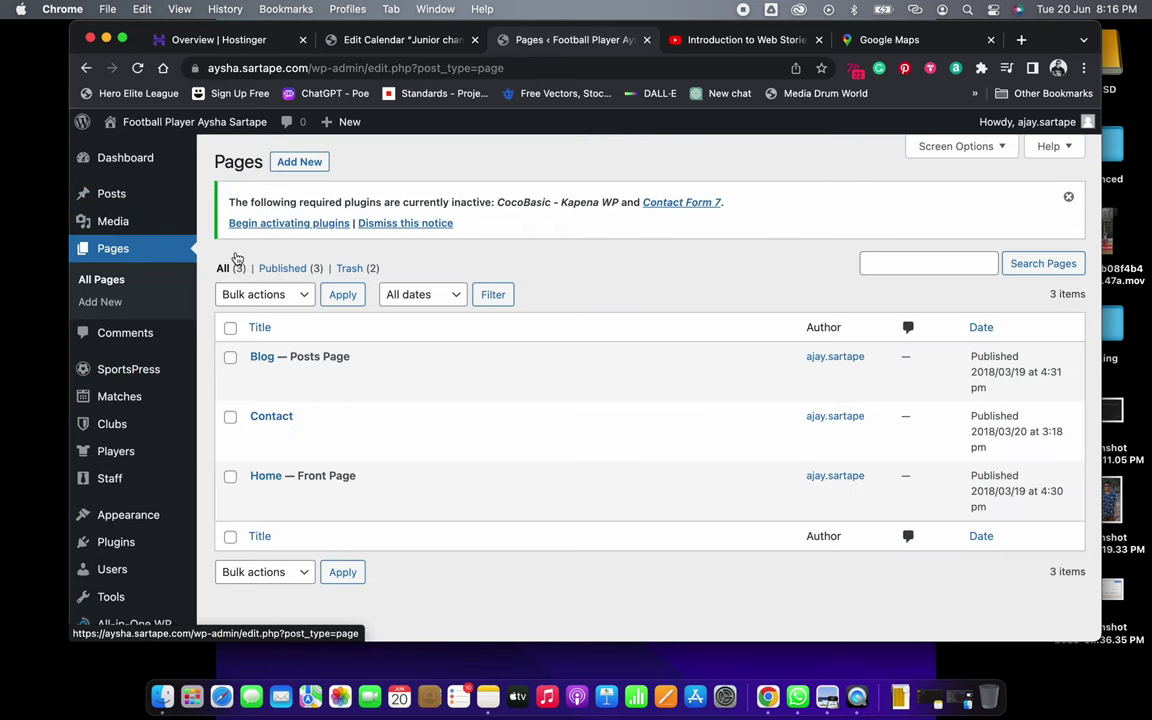
scroll(432, 365, down, 1)
click(260, 421)
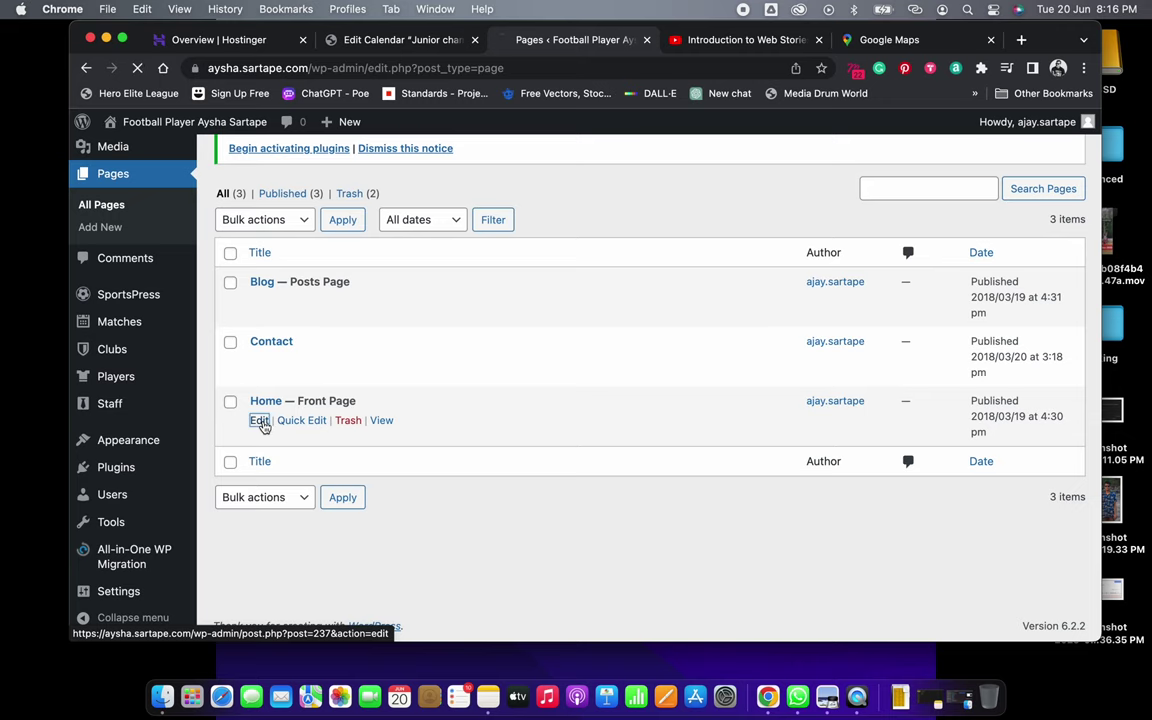
scroll(592, 425, down, 3)
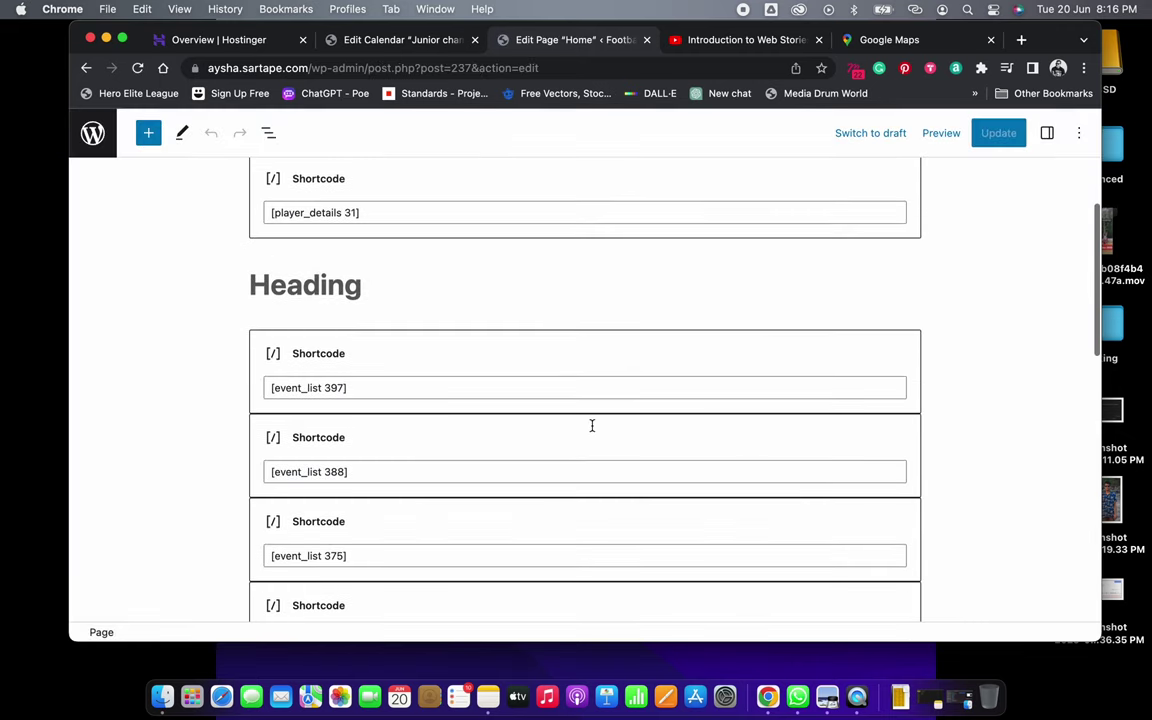
Duplicate the [event_list 397] shortcode block at the start of the Home page's event lists
click(400, 362)
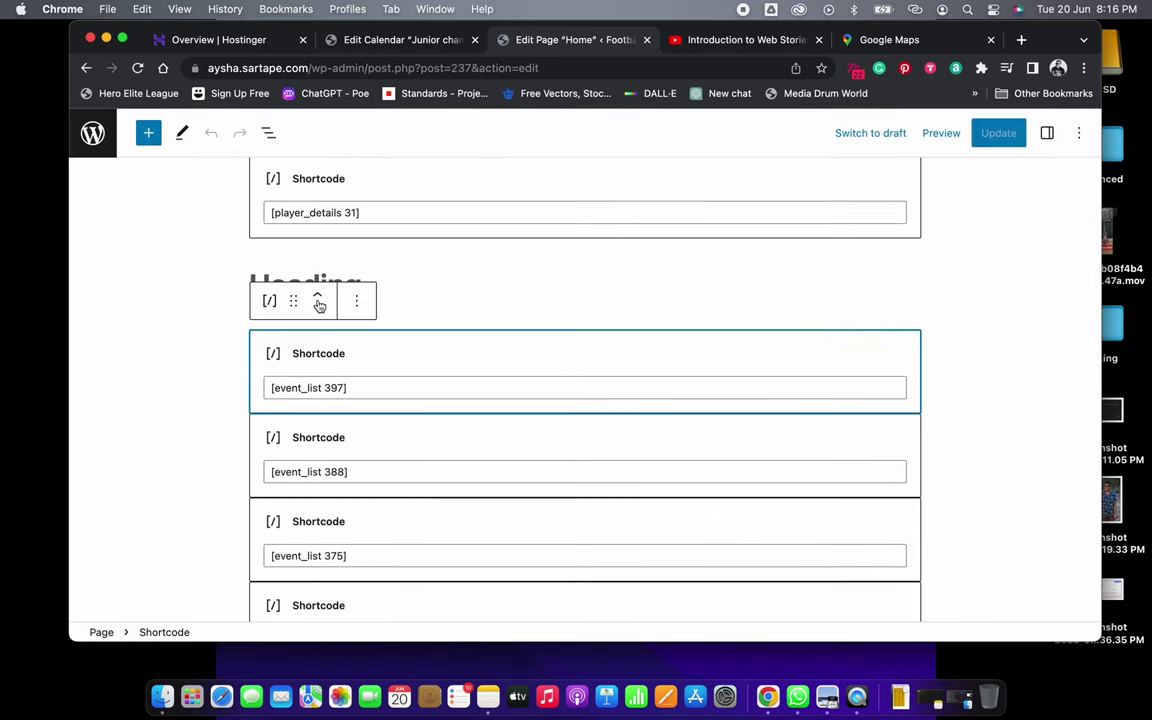
click(356, 303)
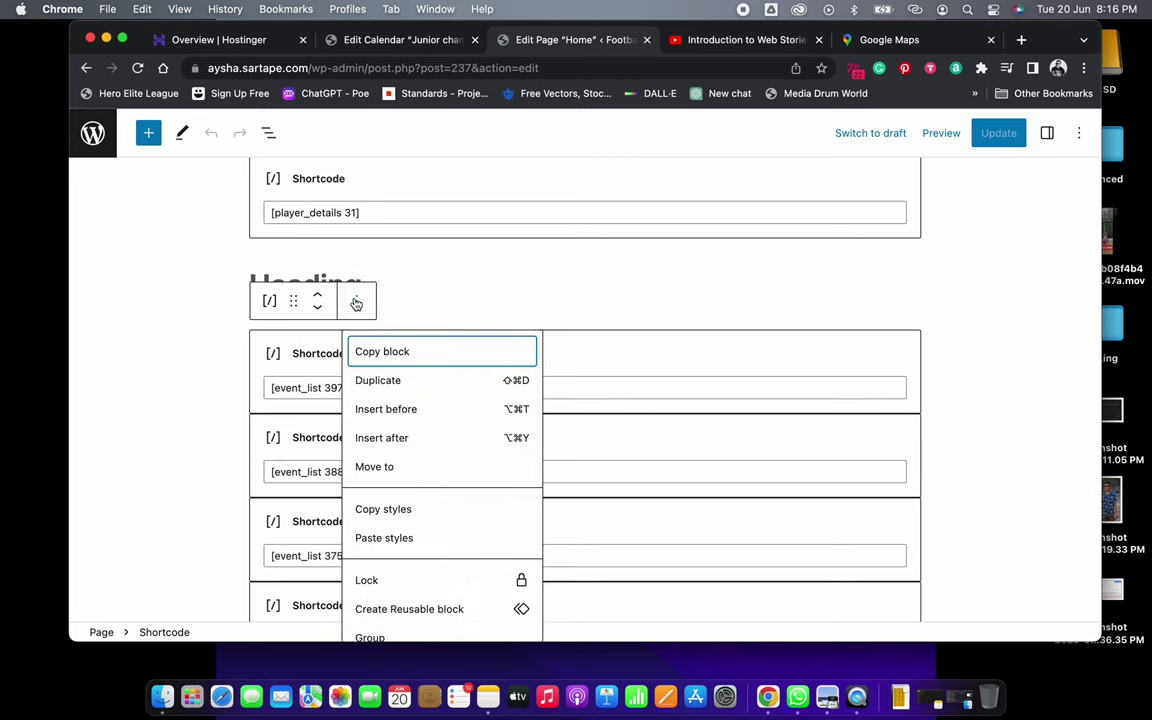
click(393, 381)
scroll(700, 425, down, 1)
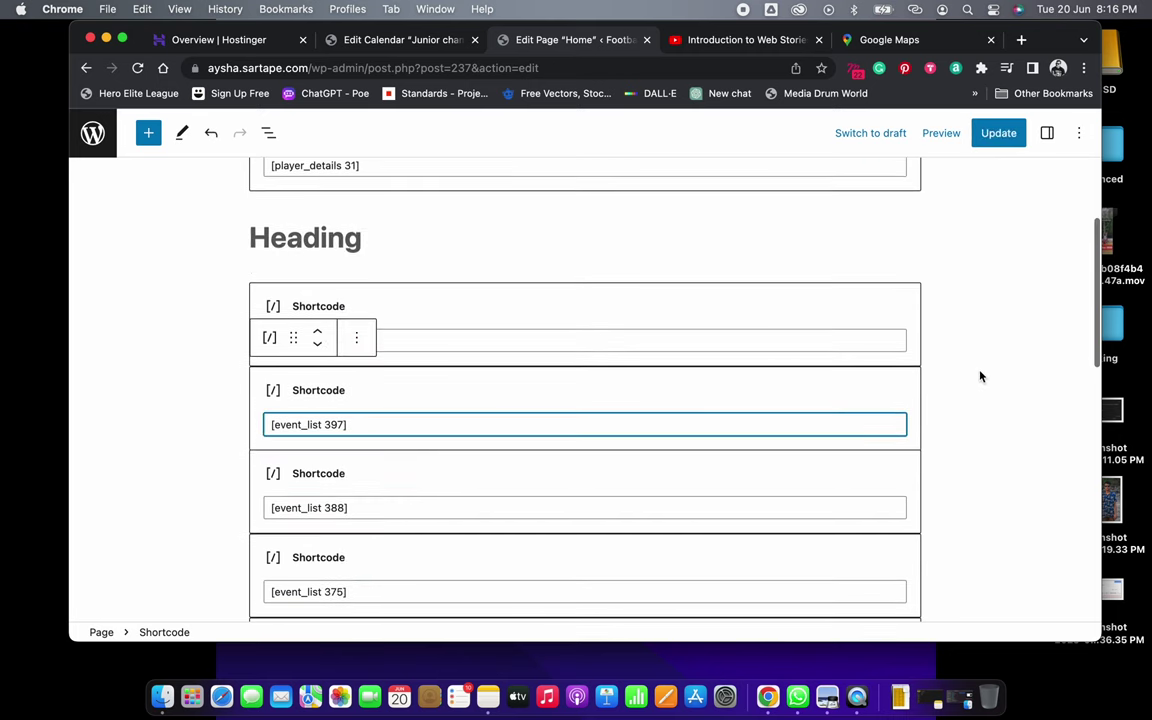
click(980, 375)
Replace the first [event_list 397] shortcode with the copied [event_list 434] and update the Home page
drag(360, 338, 275, 338)
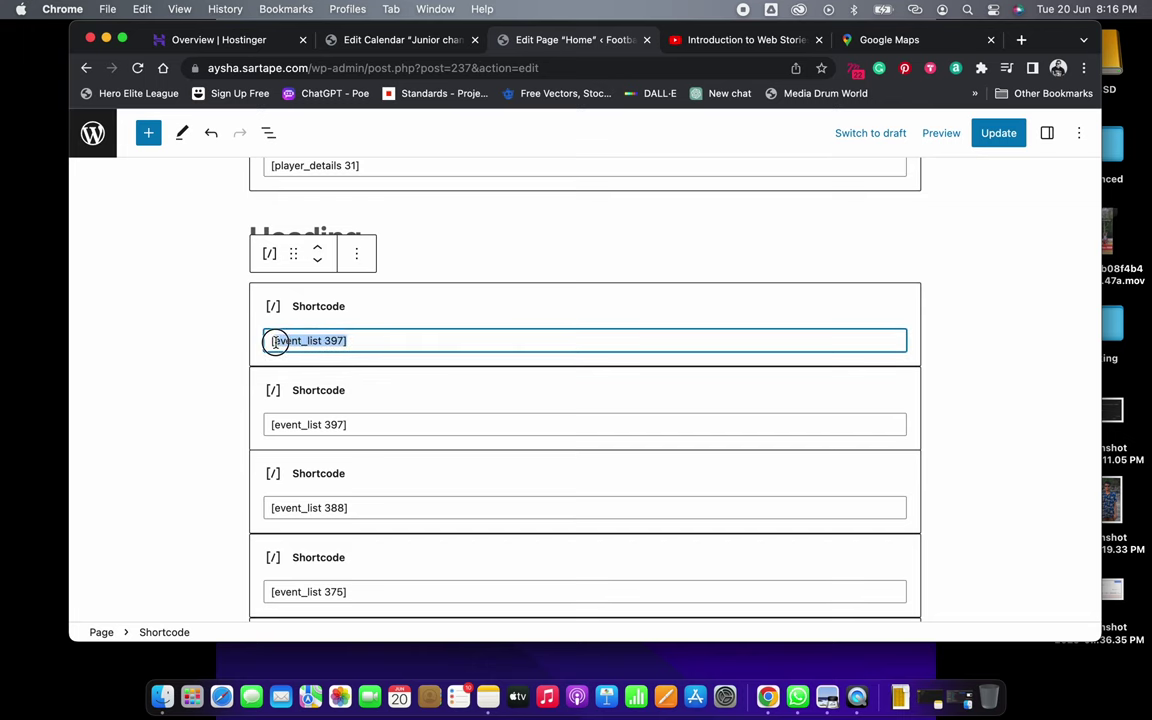
right_click(314, 345)
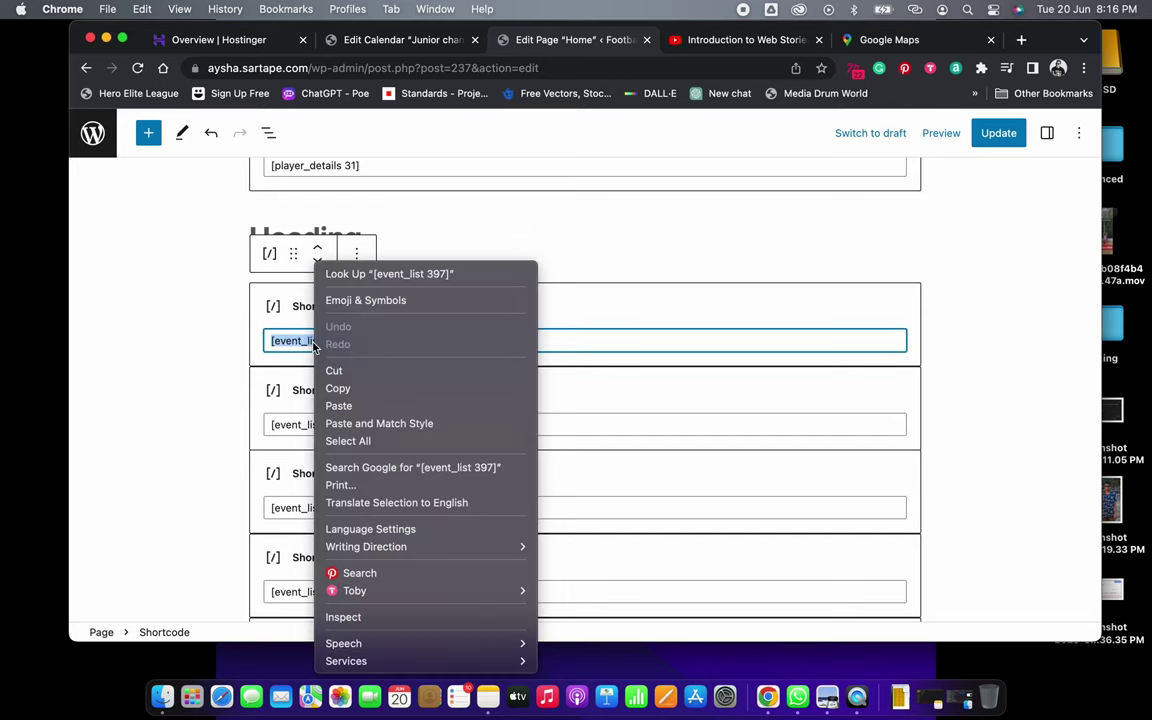
click(354, 405)
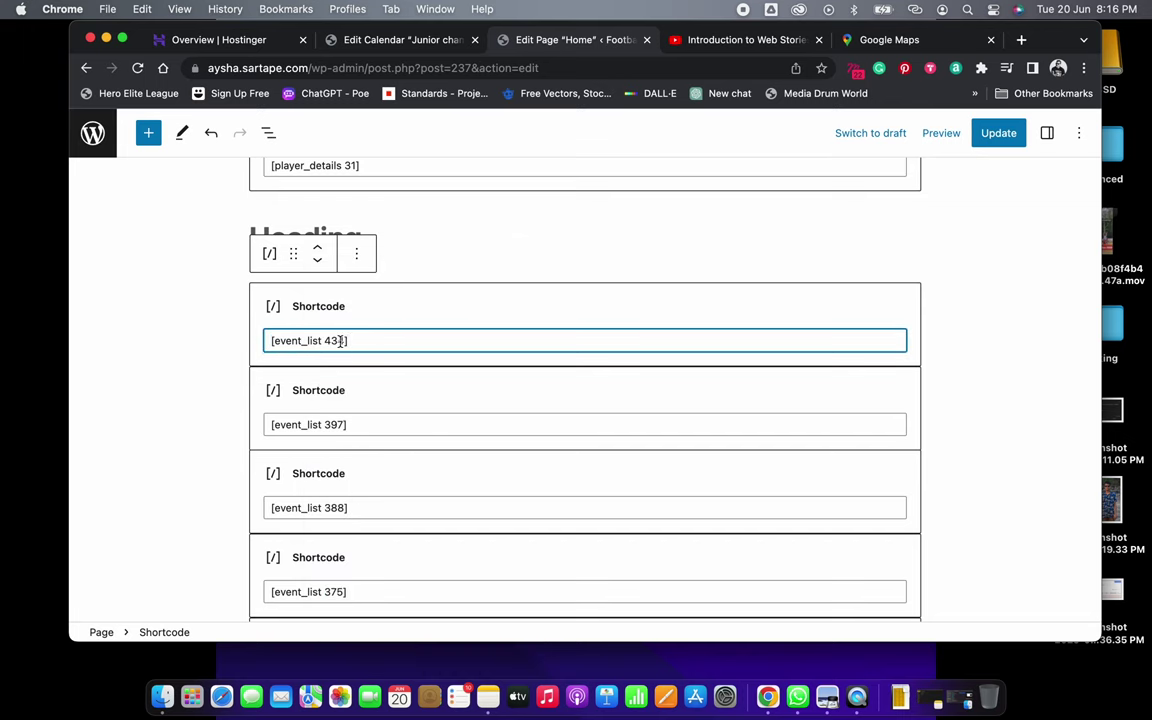
click(998, 134)
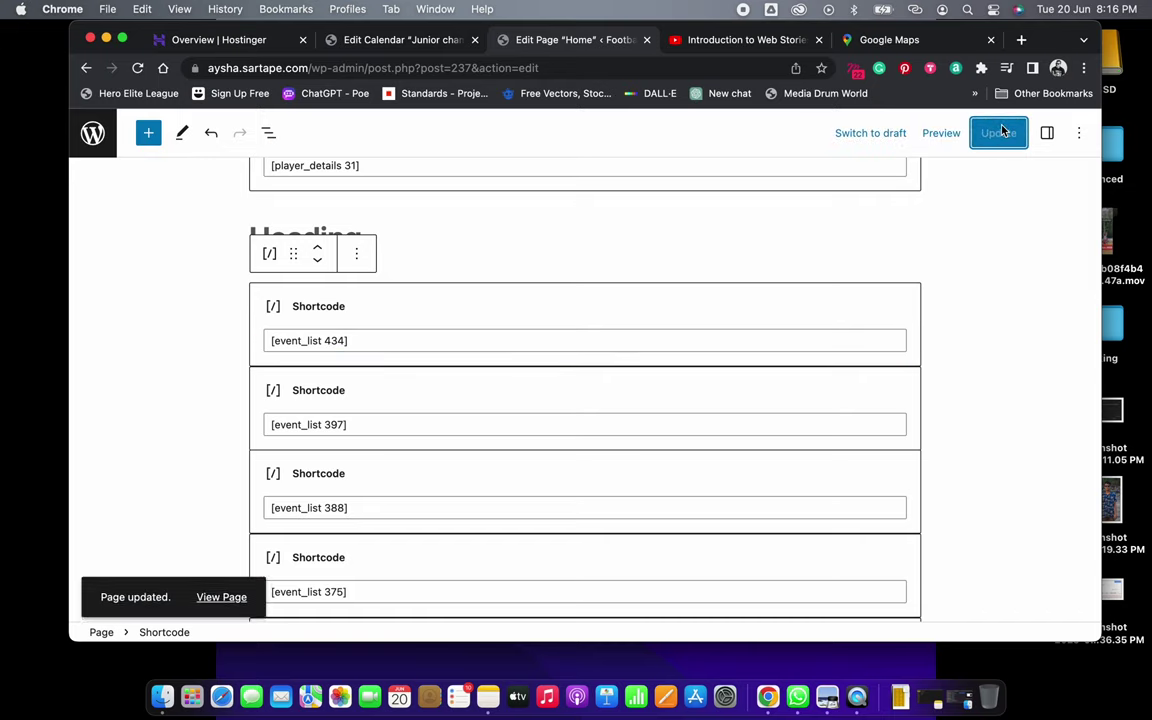
Preview the Home page in a new tab and check the Junior championship 2023 match list and the player statistics down to Career Total
click(940, 133)
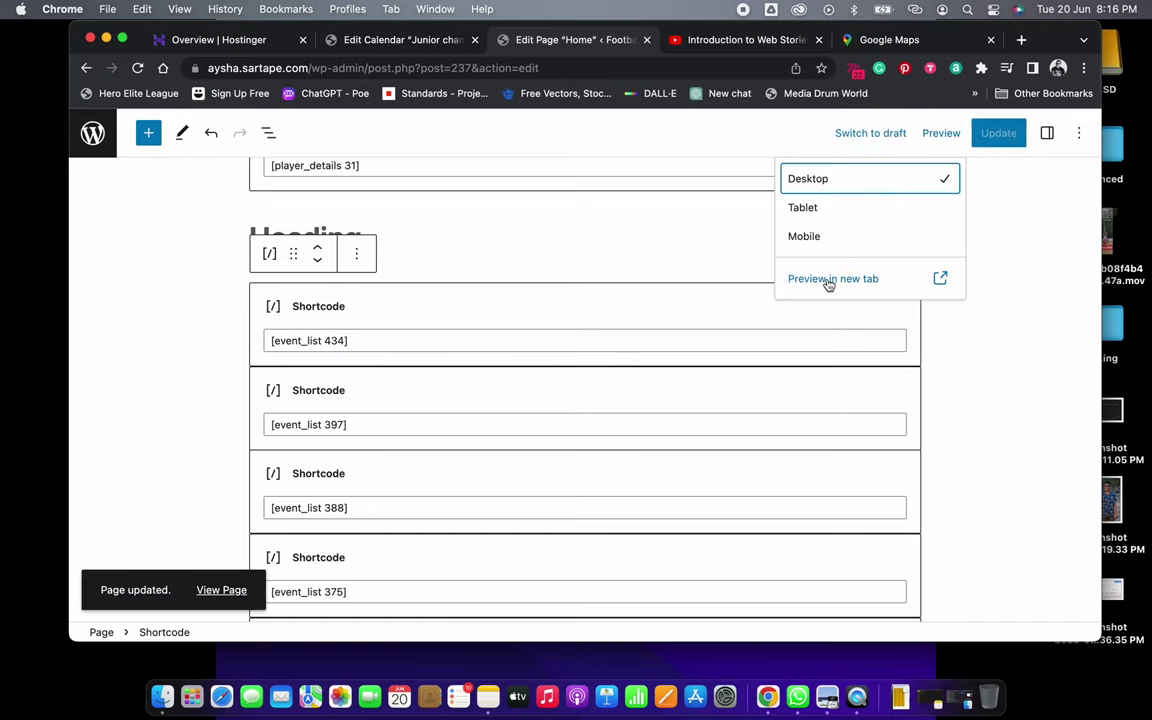
click(825, 351)
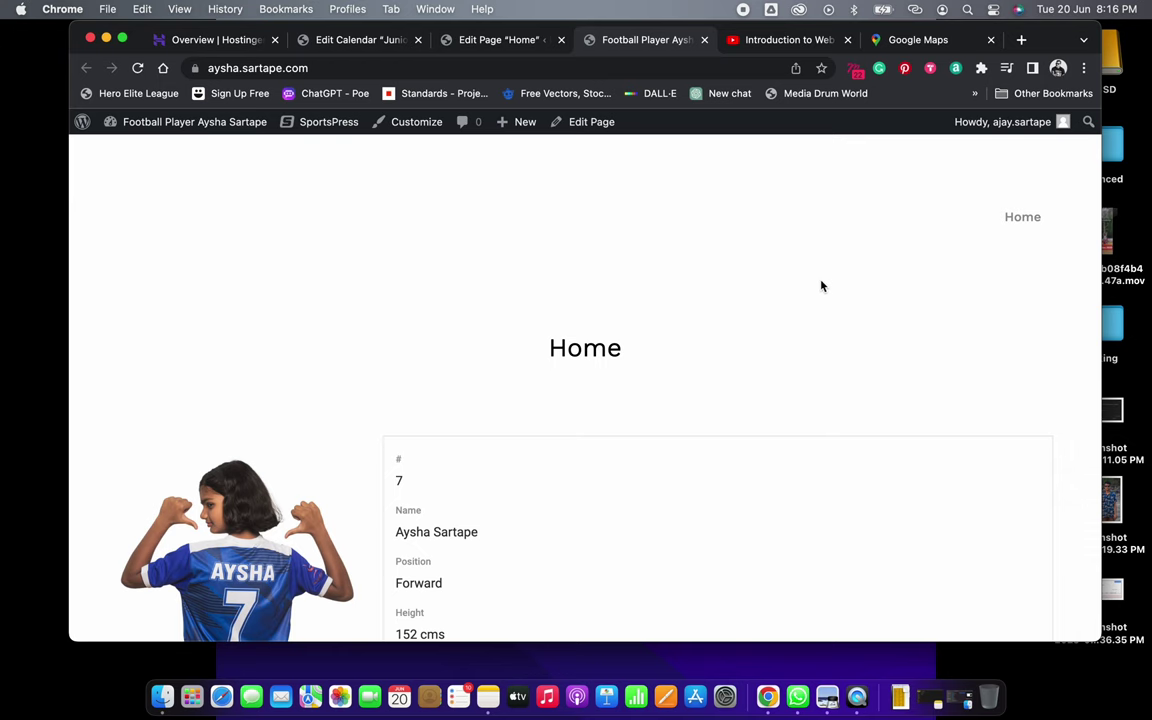
scroll(612, 314, down, 10)
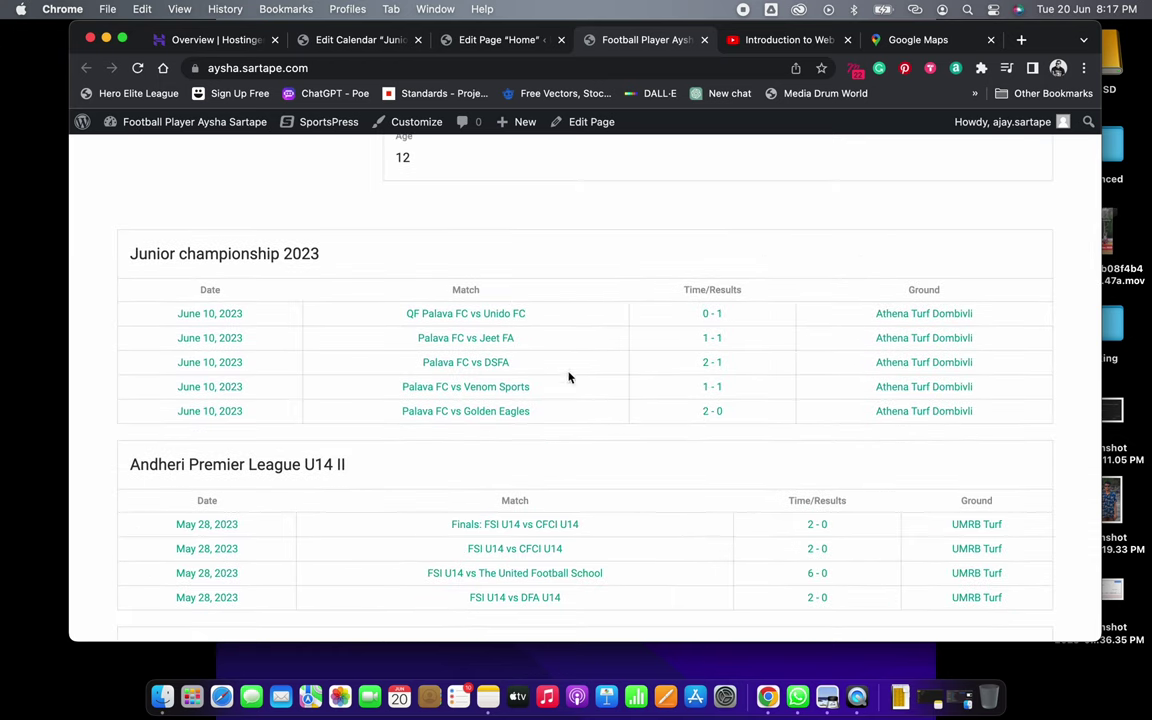
scroll(640, 406, down, 2)
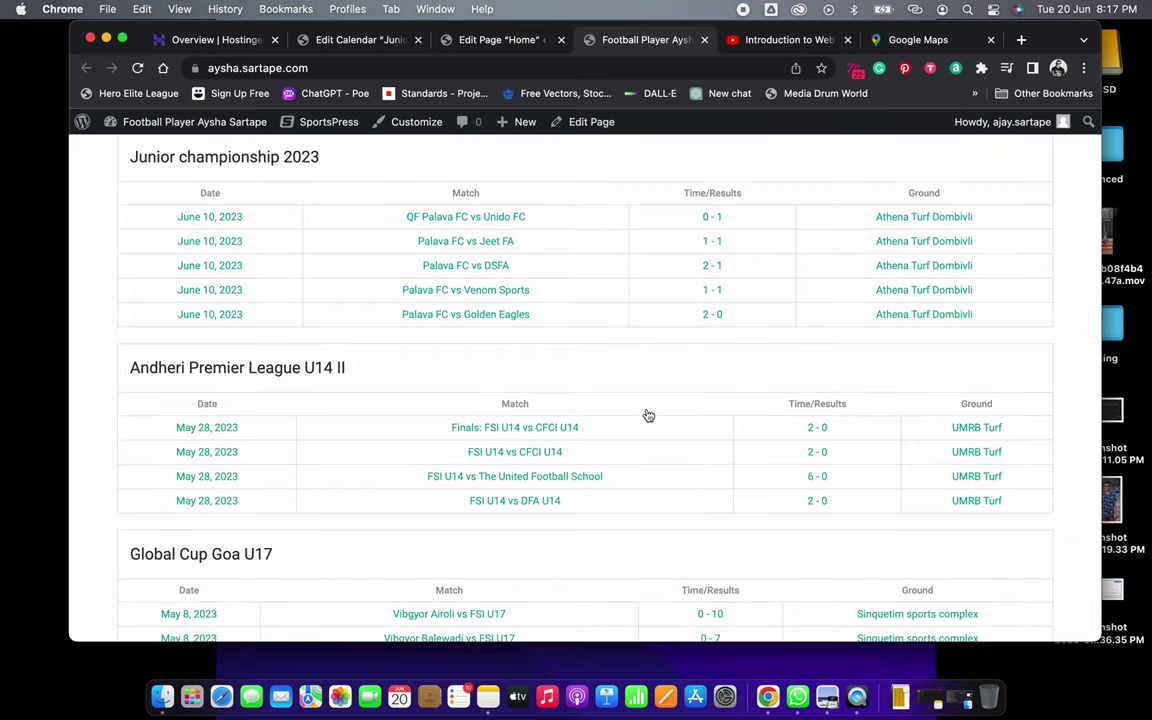
scroll(645, 410, down, 3)
scroll(647, 412, down, 15)
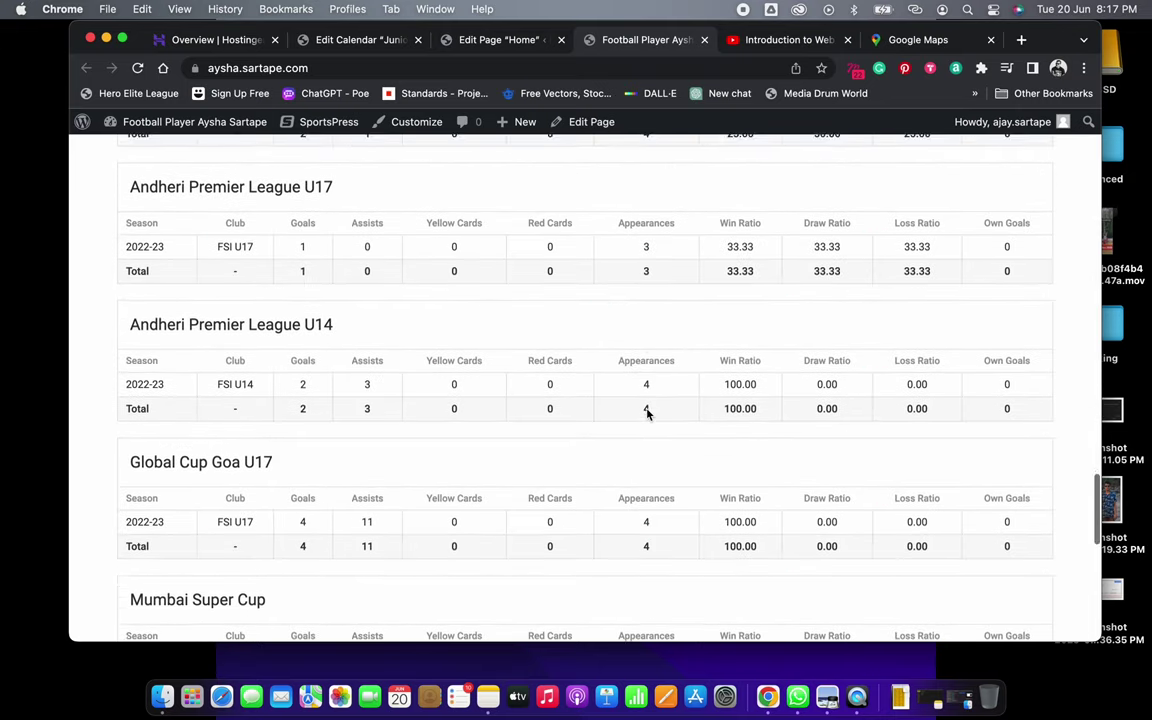
scroll(646, 410, down, 7)
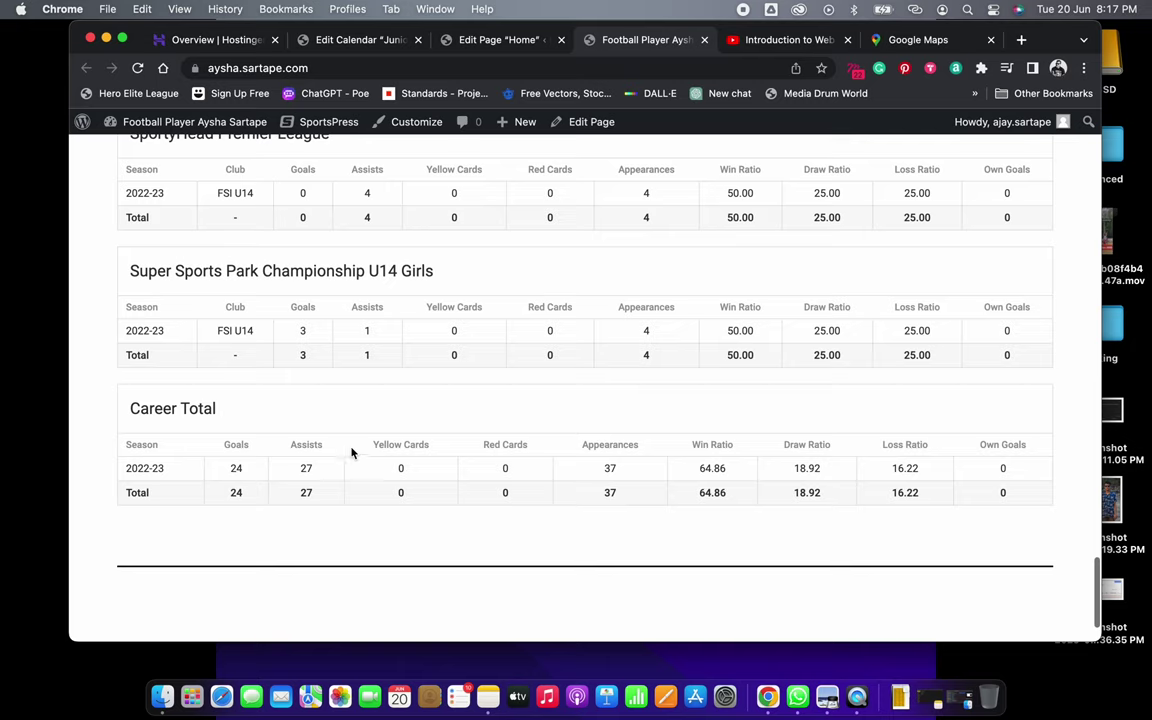